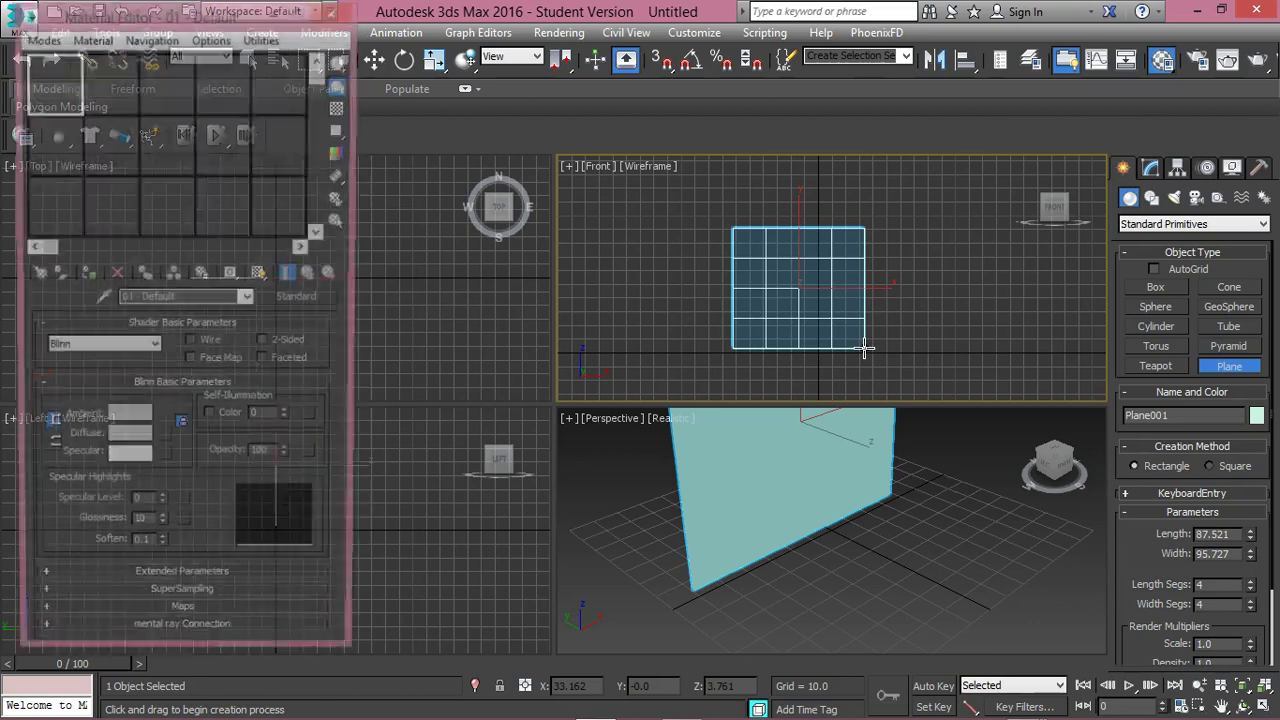
# Switch the Material Editor to Slate mode and bring up the Slate Material Editor over the viewports.
pyautogui.moveTo(114, 14); pyautogui.dragTo(186, 82)
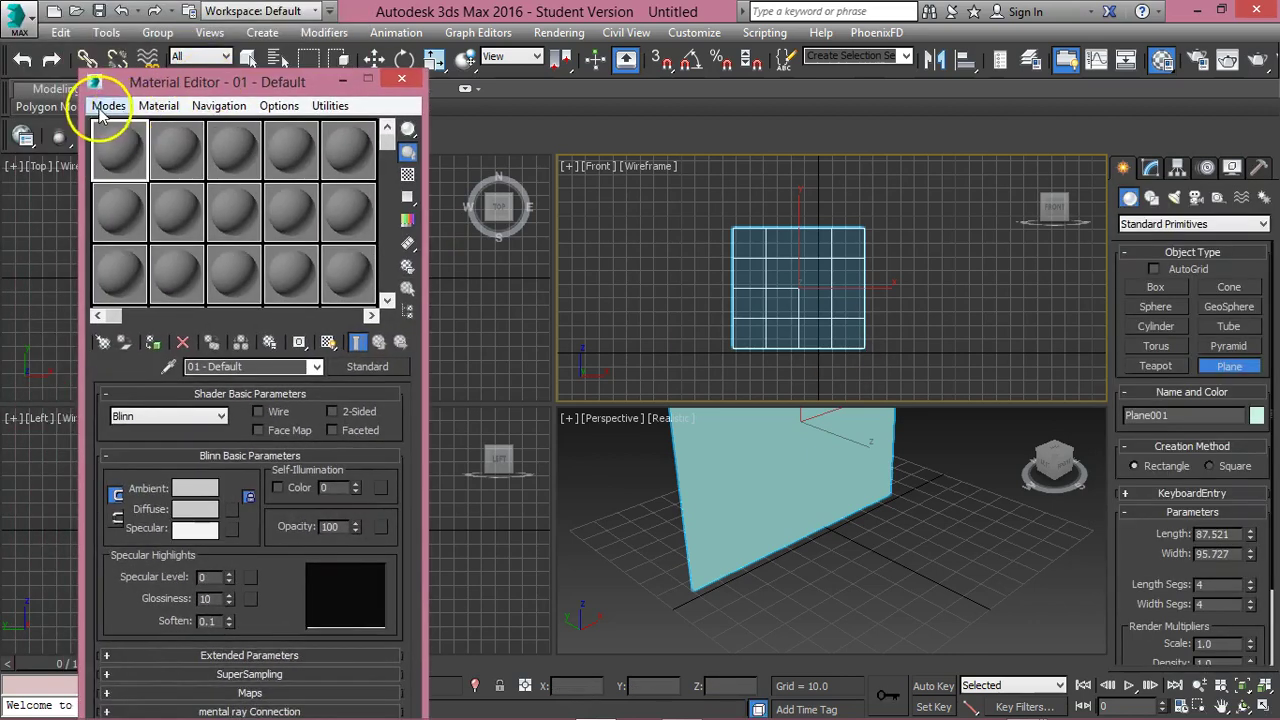
pyautogui.click(100, 105)
pyautogui.click(129, 155)
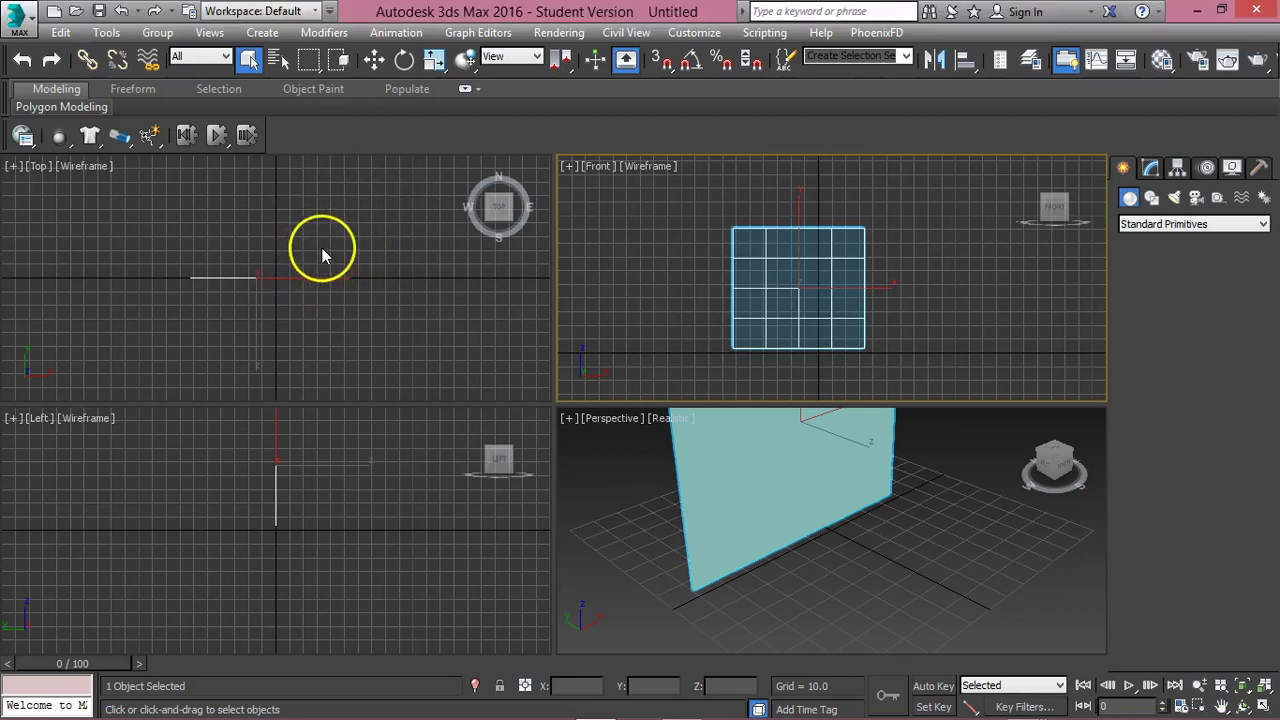
pyautogui.press('m')
pyautogui.moveTo(741, 44); pyautogui.dragTo(425, 120)
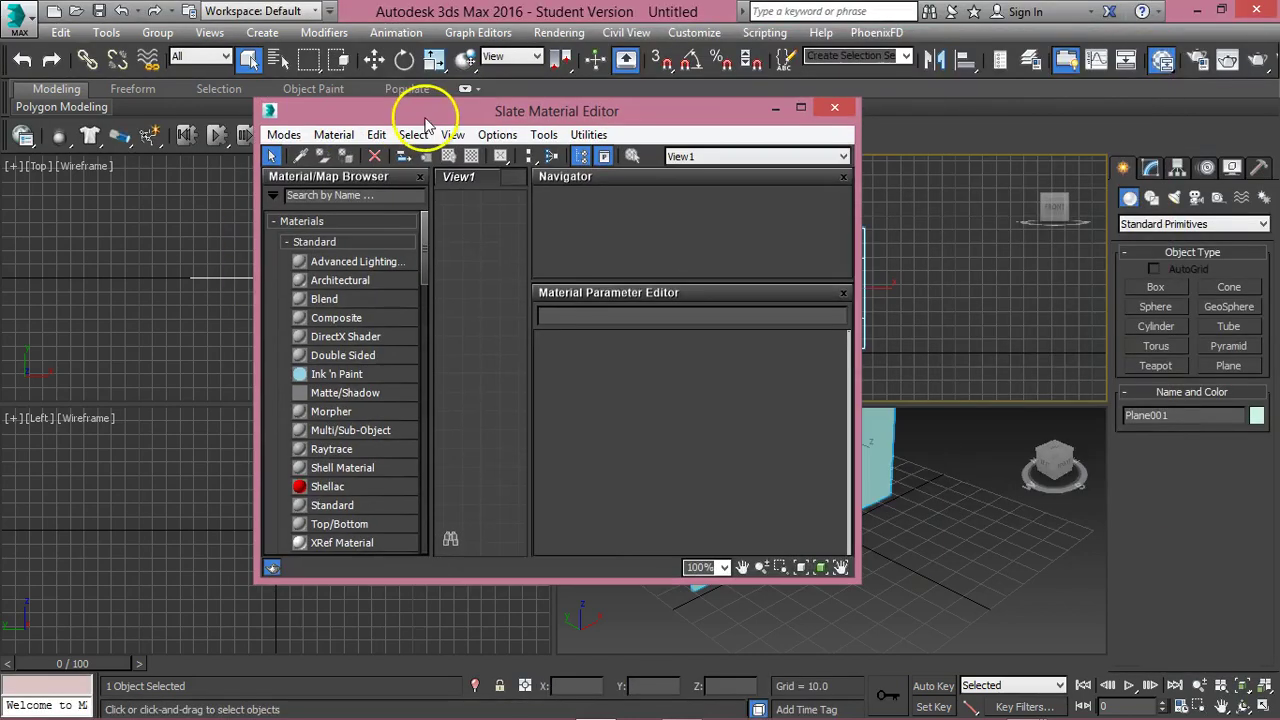
# Add a Standard material node to View1 and display its parameters.
pyautogui.moveTo(434, 251); pyautogui.dragTo(418, 300)
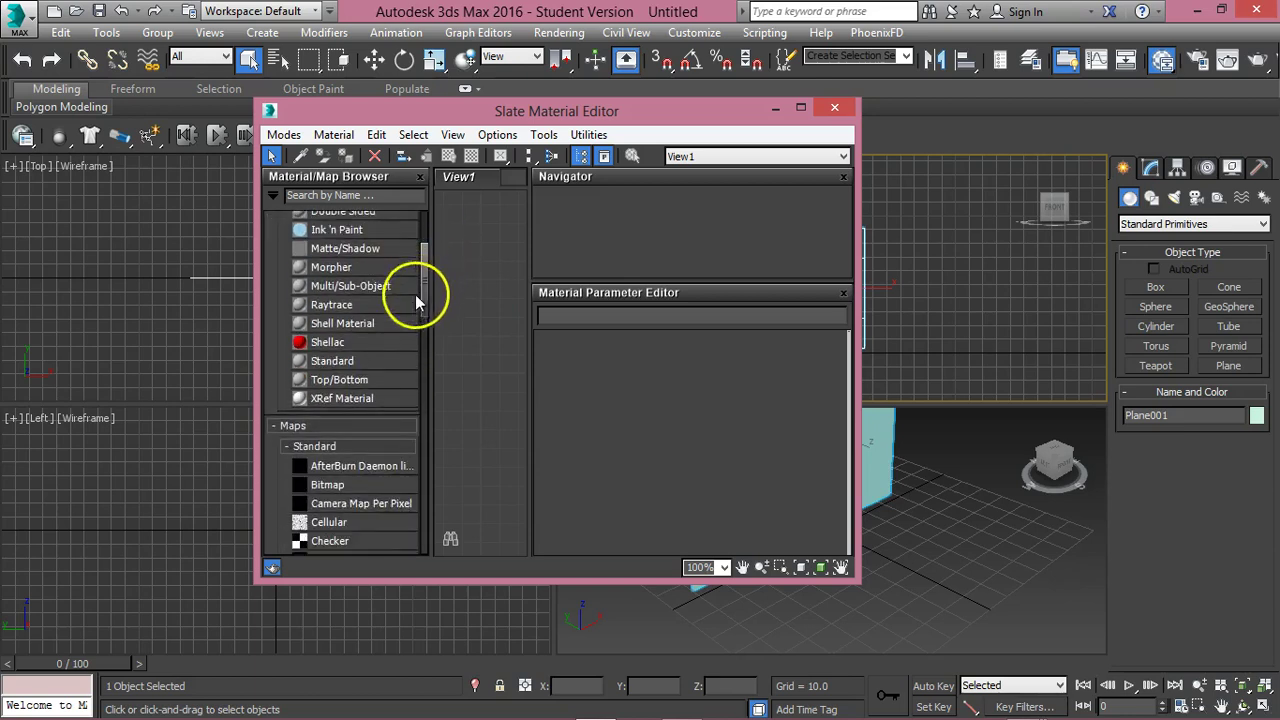
pyautogui.moveTo(330, 370); pyautogui.dragTo(496, 346)
pyautogui.scroll(-5, 491, 300)
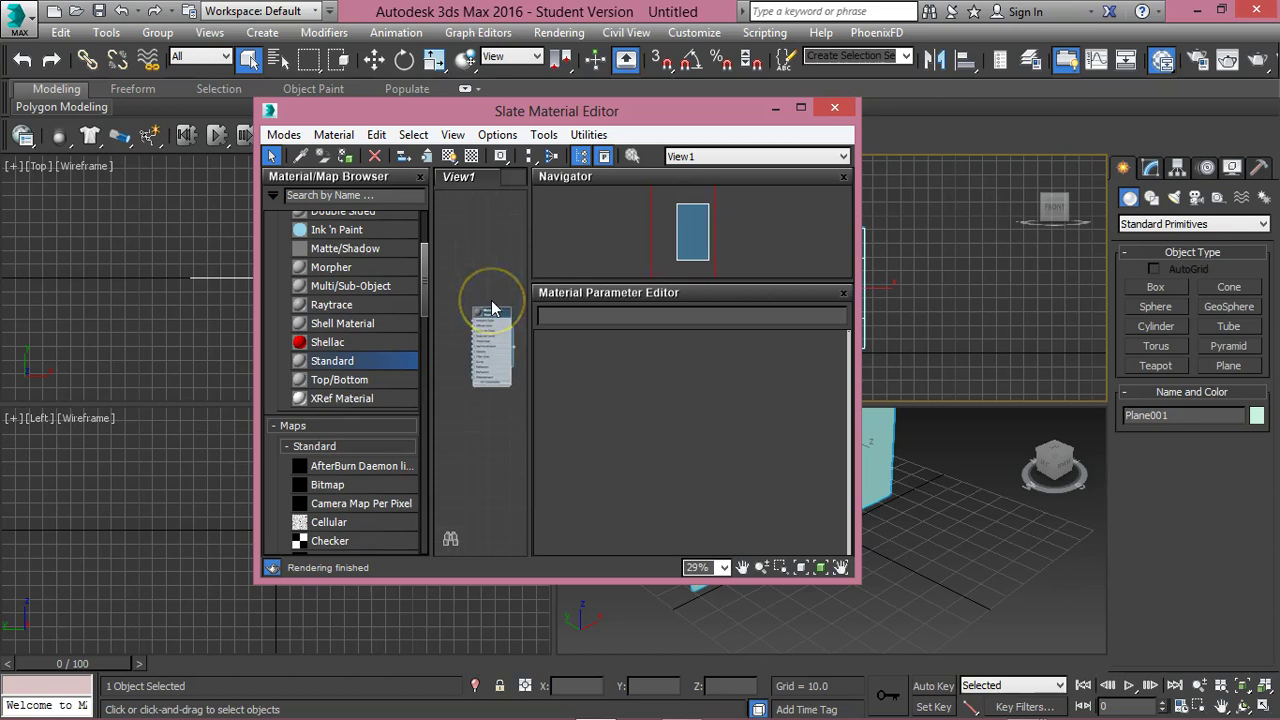
pyautogui.scroll(-1, 489, 300)
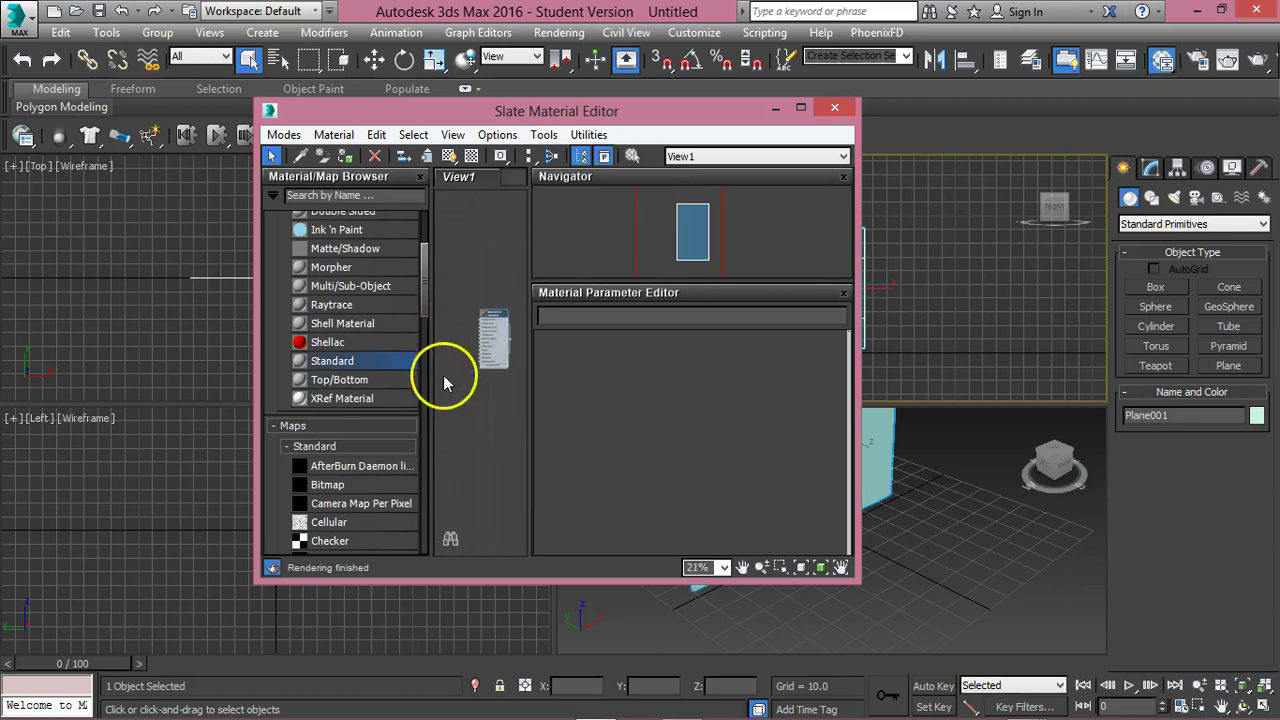
pyautogui.scroll(5, 495, 303)
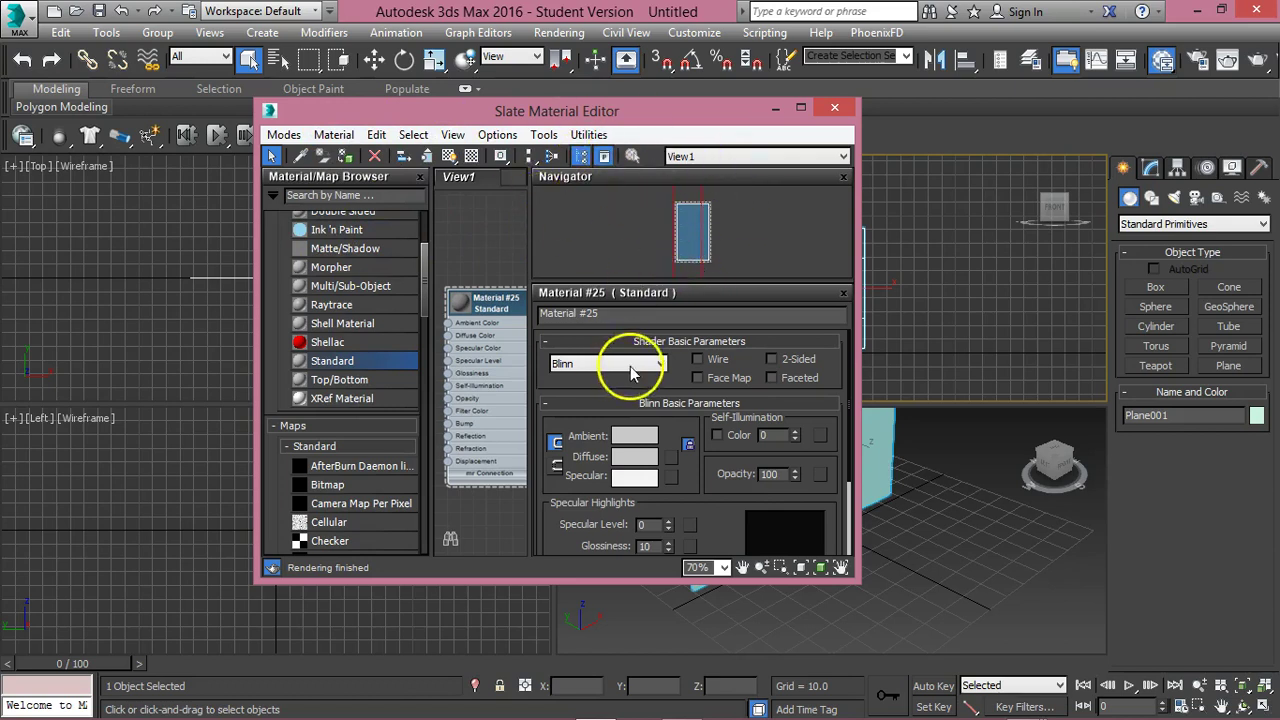
# Load the image CMan0002-M3-Head-S.jpg as a Bitmap map for the material's Diffuse color.
pyautogui.moveTo(651, 112); pyautogui.dragTo(537, 85)
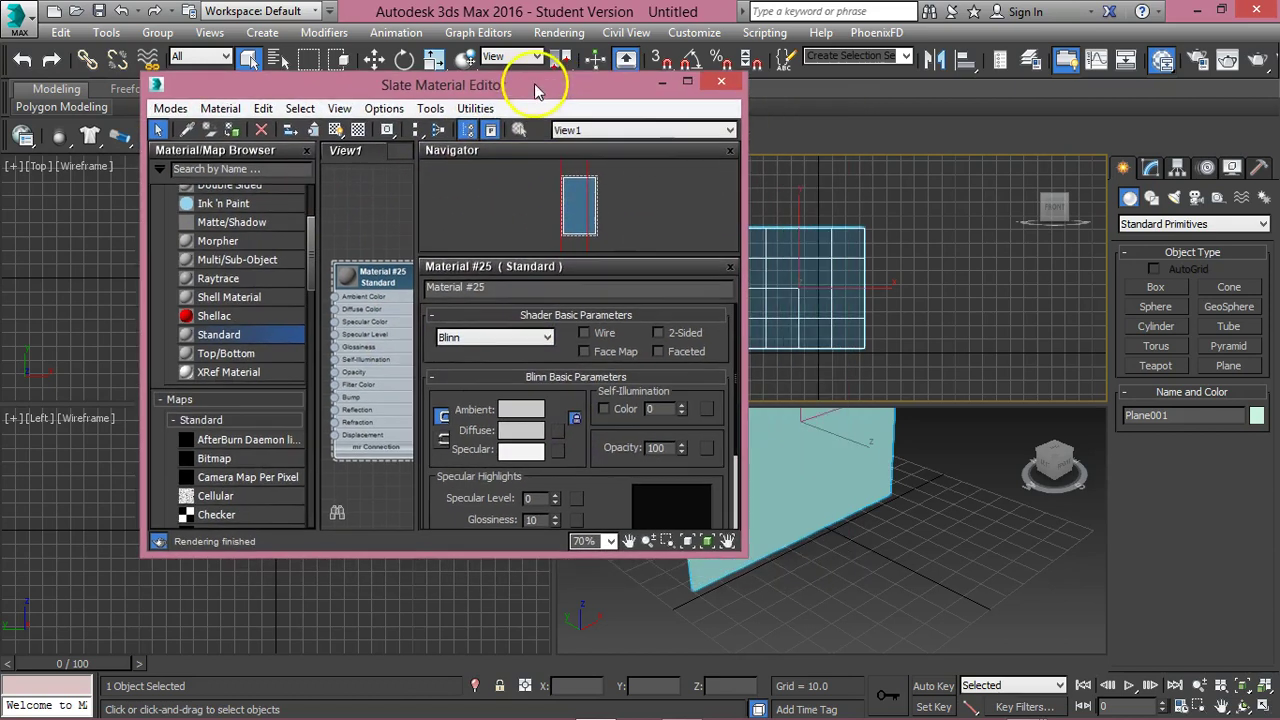
pyautogui.click(555, 427)
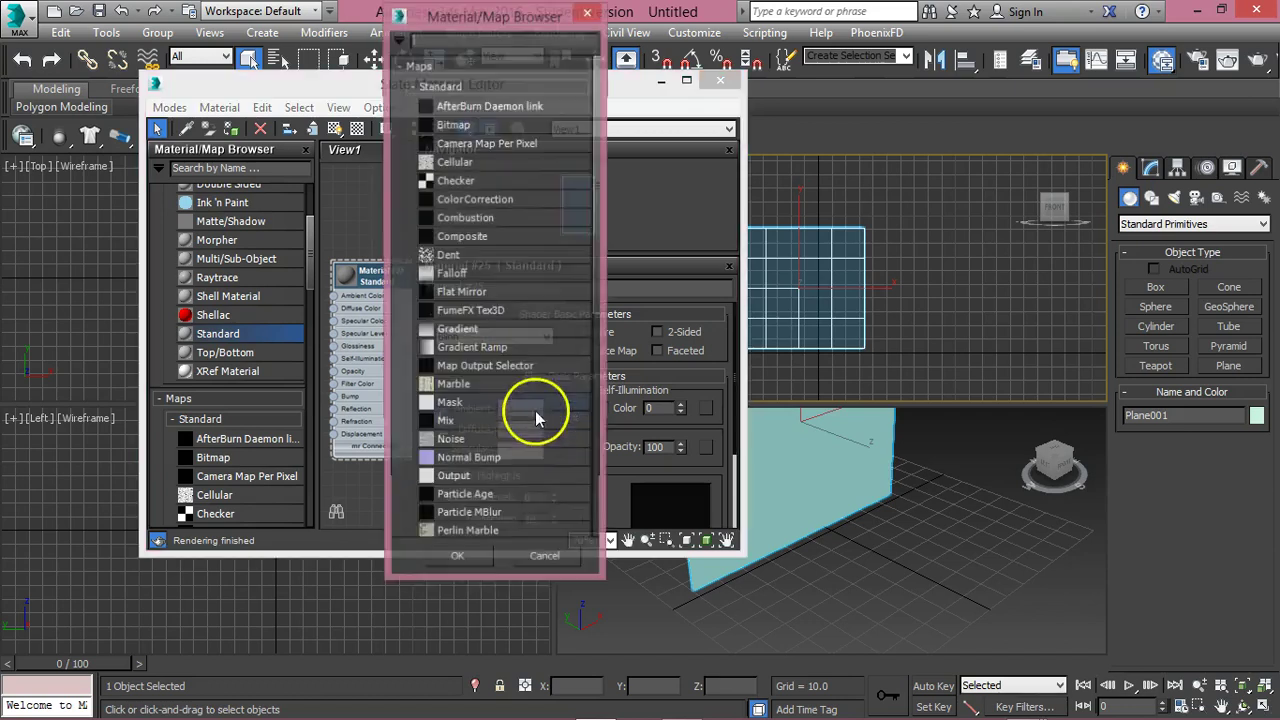
pyautogui.doubleClick(452, 125)
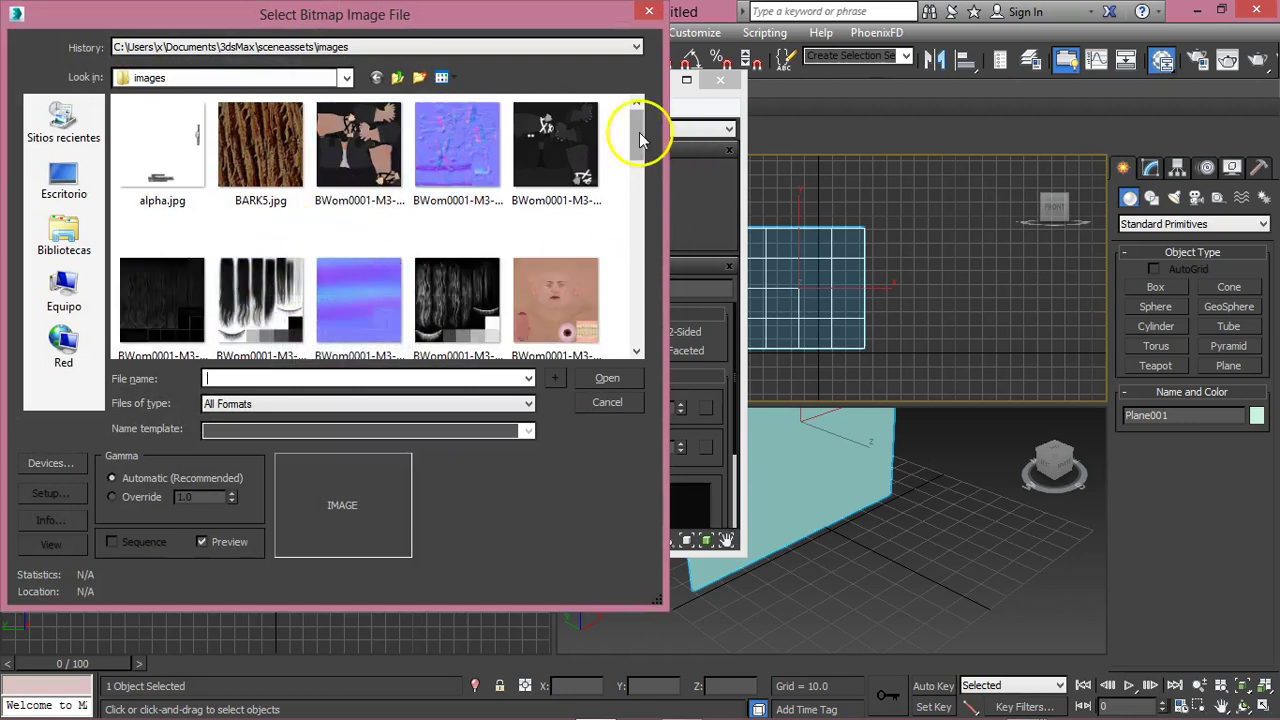
pyautogui.moveTo(640, 140); pyautogui.dragTo(636, 212)
pyautogui.click(177, 337)
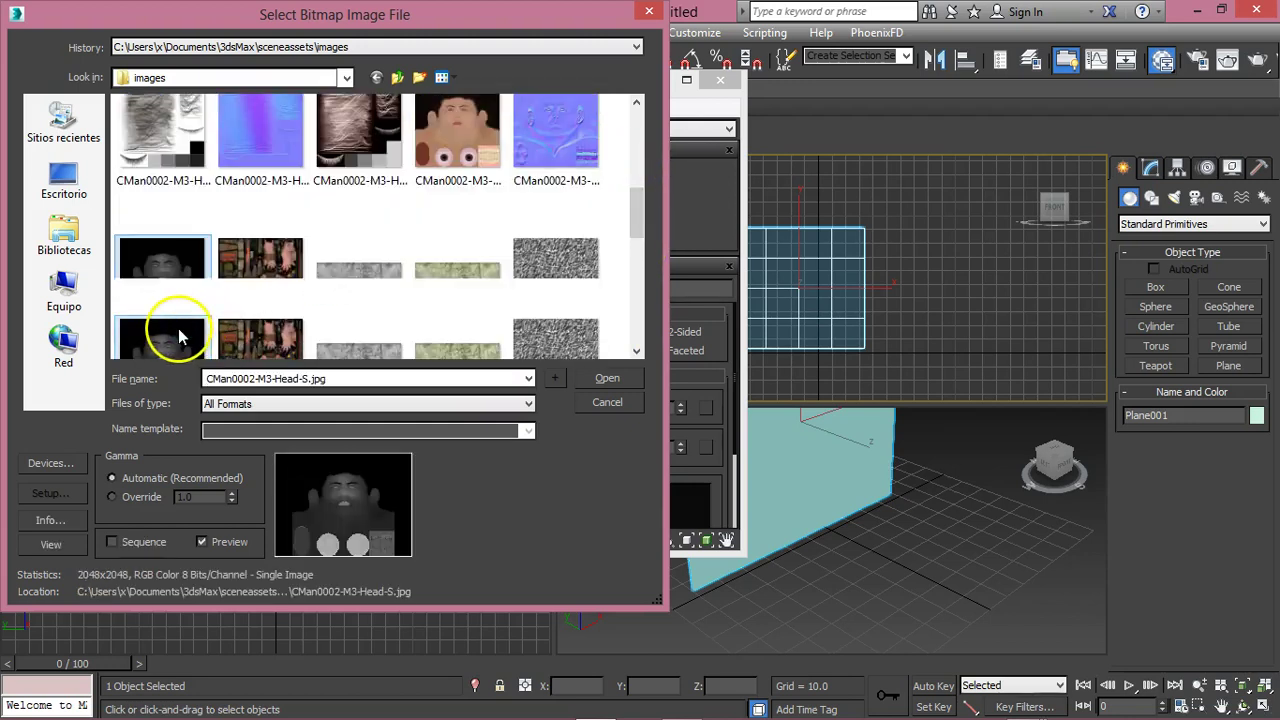
pyautogui.click(612, 379)
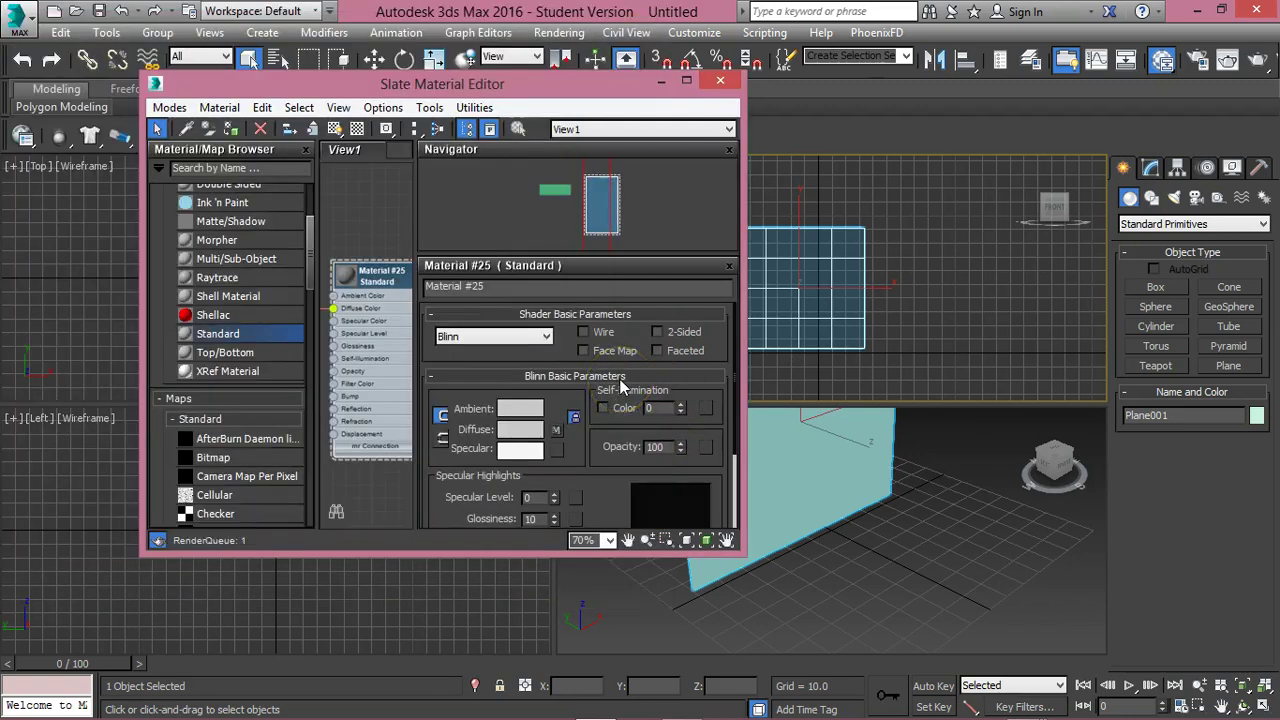
# Assign the textured Standard material to the plane, show it shaded in the viewport, and close the Slate Material Editor.
pyautogui.moveTo(527, 72); pyautogui.dragTo(382, 76)
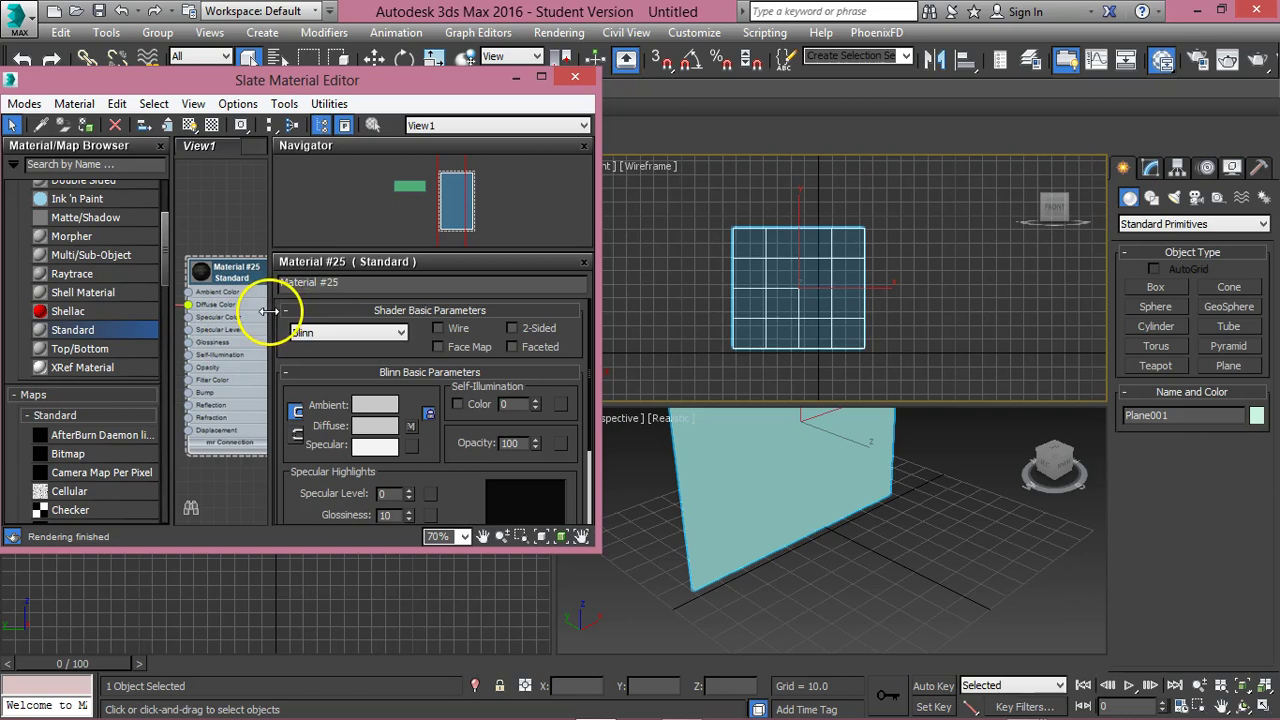
pyautogui.scroll(-1, 236, 328)
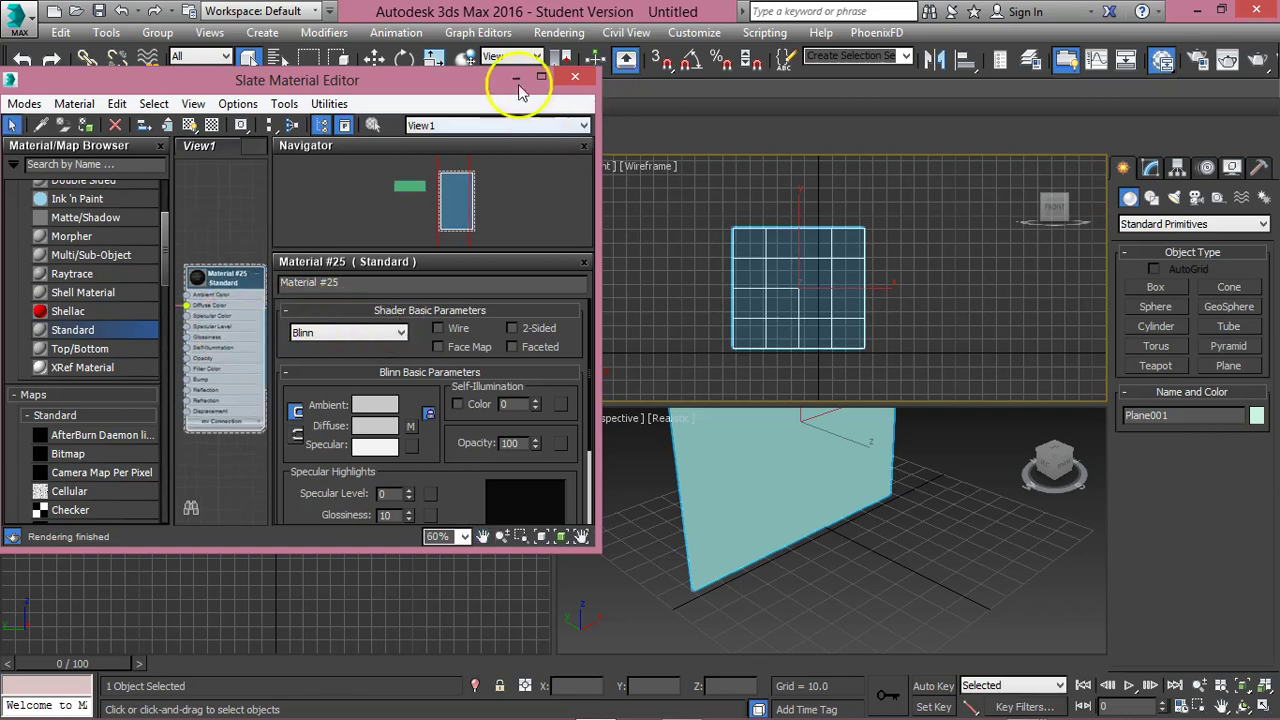
pyautogui.moveTo(600, 170); pyautogui.dragTo(676, 183)
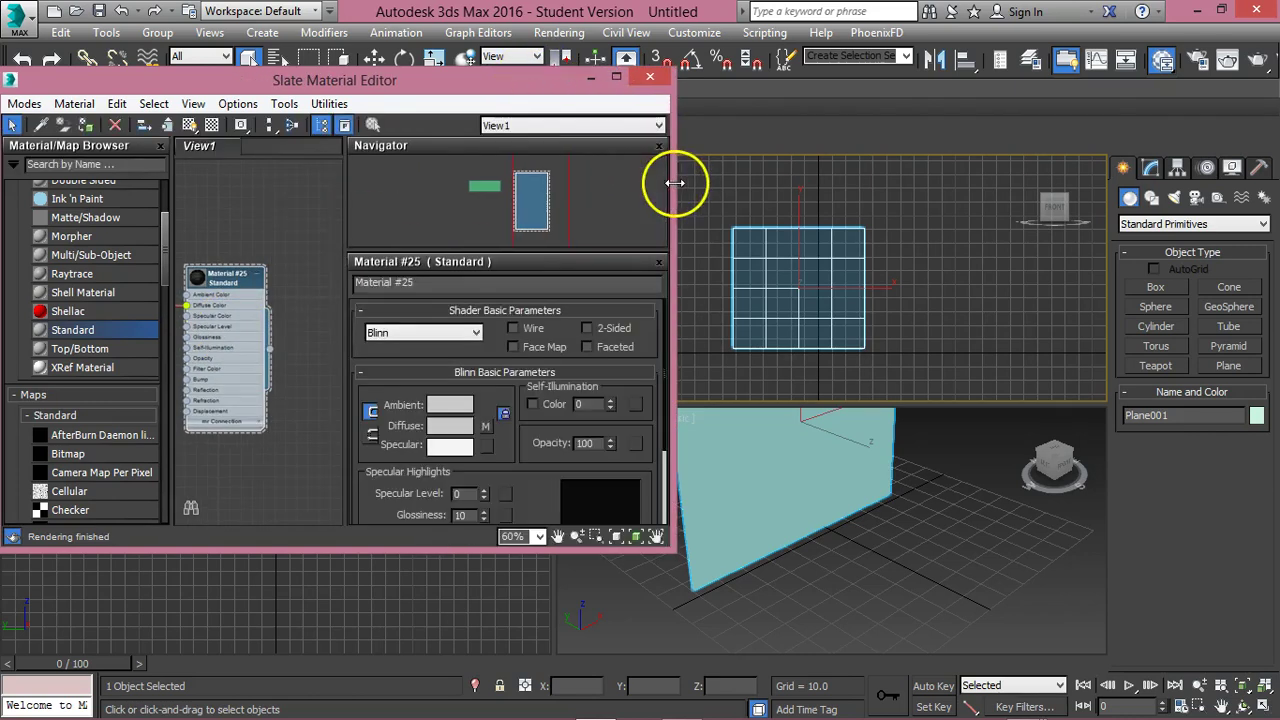
pyautogui.moveTo(271, 350); pyautogui.dragTo(758, 456)
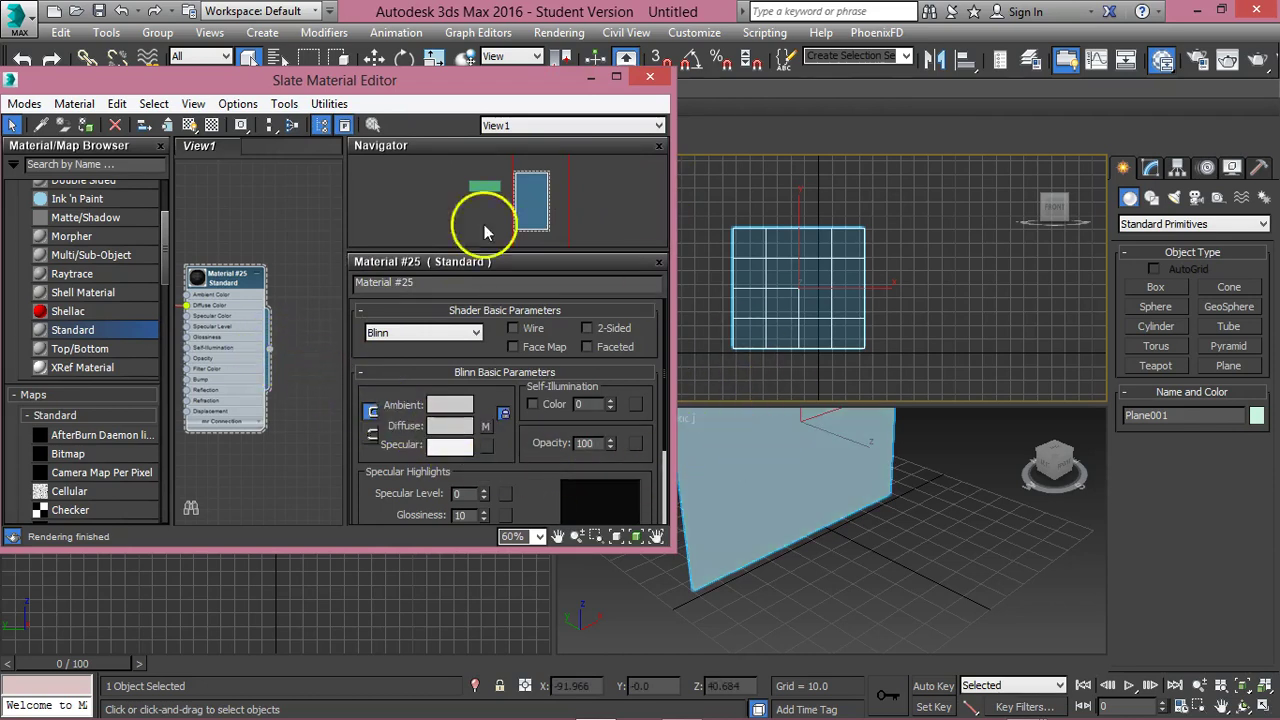
pyautogui.click(188, 126)
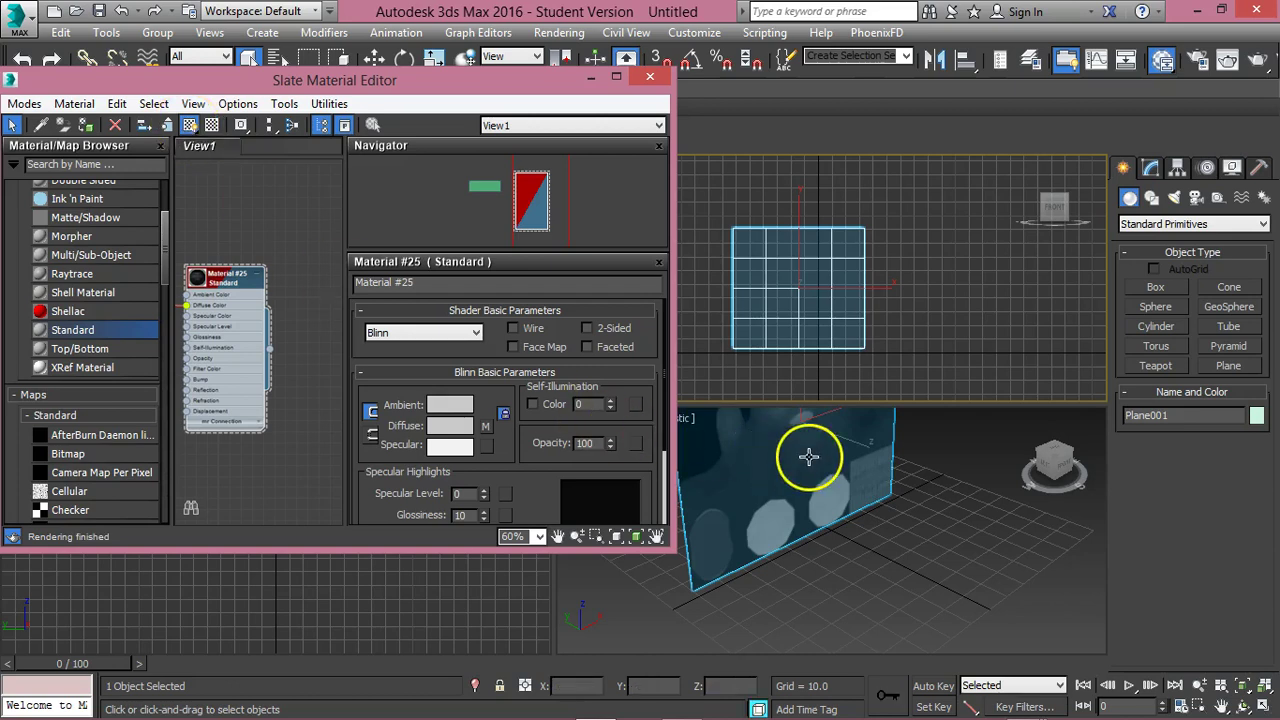
pyautogui.click(808, 454)
pyautogui.click(650, 80)
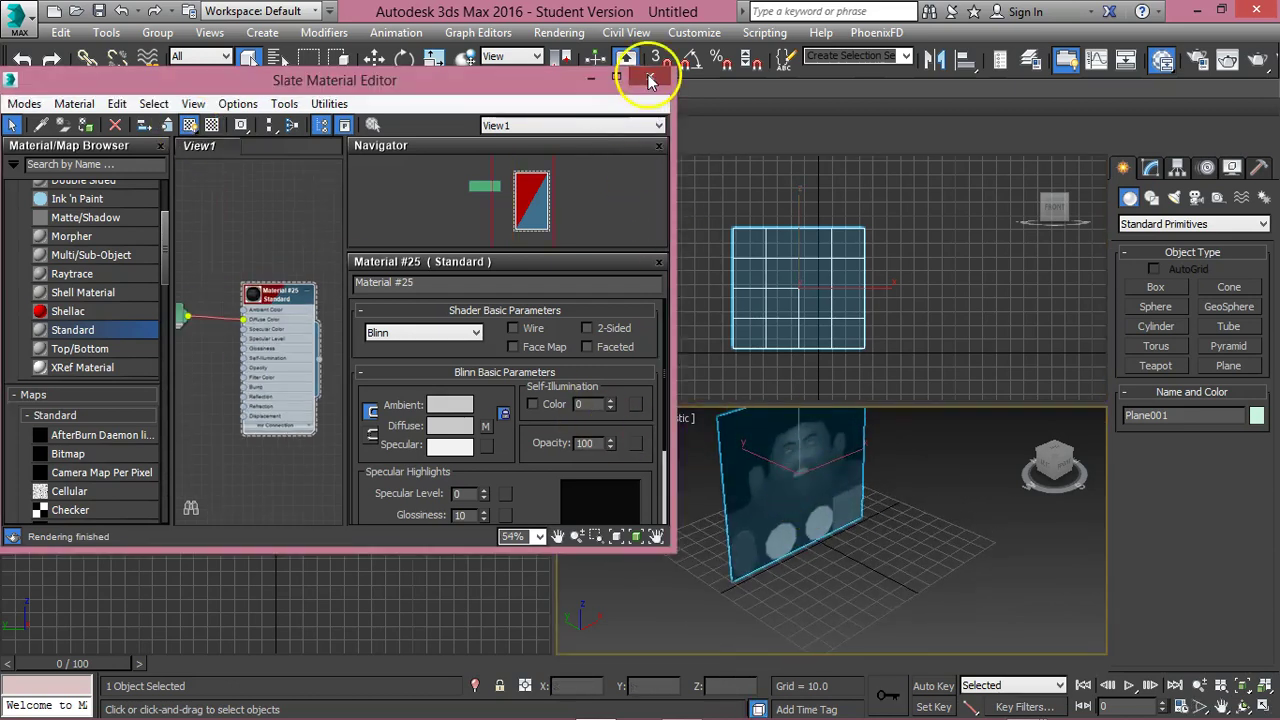
# Switch the Front viewport from wireframe to Realistic shading with edged faces to display the plane's image.
pyautogui.click(819, 289)
pyautogui.scroll(2, 818, 294)
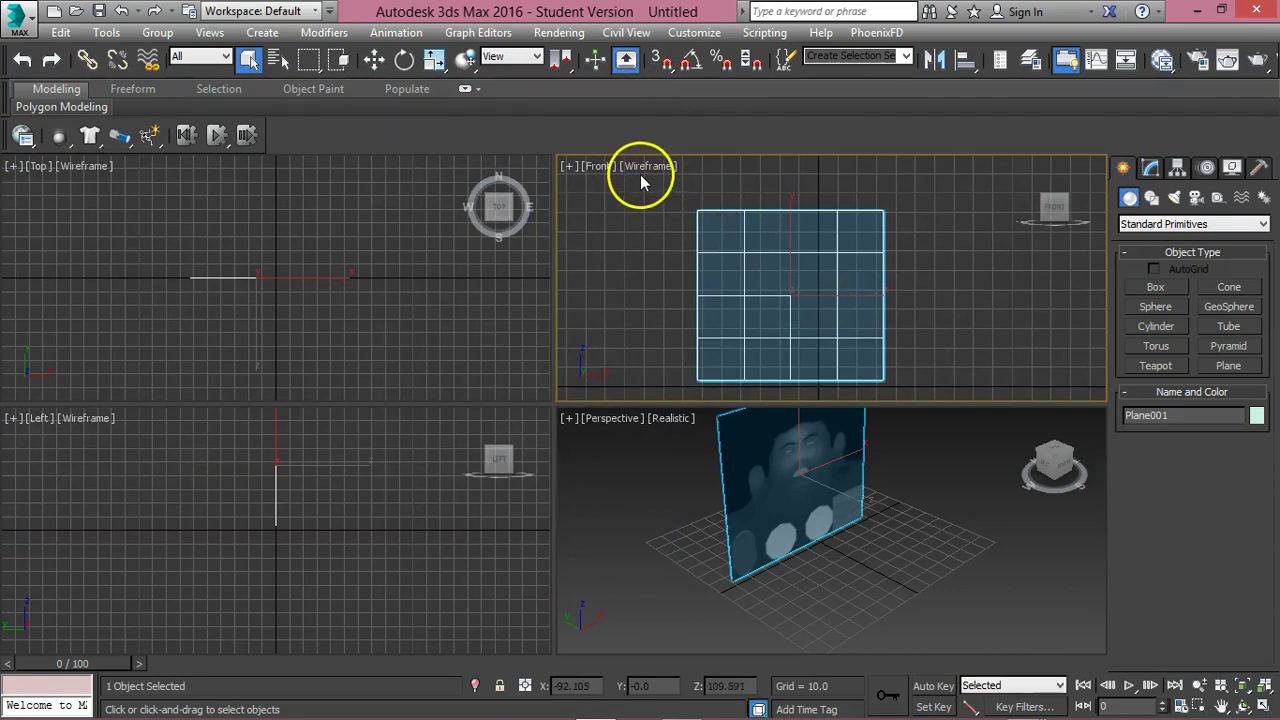
pyautogui.press('F3')
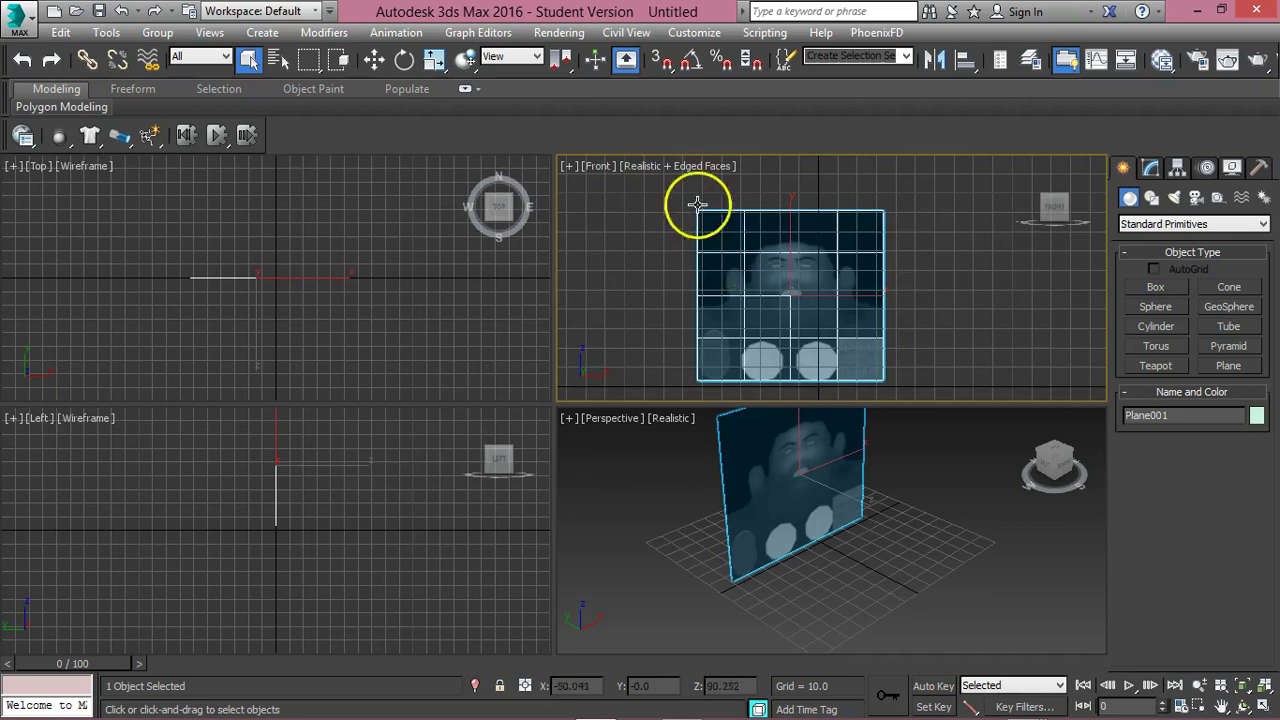
pyautogui.press('F3')
pyautogui.press('F3')
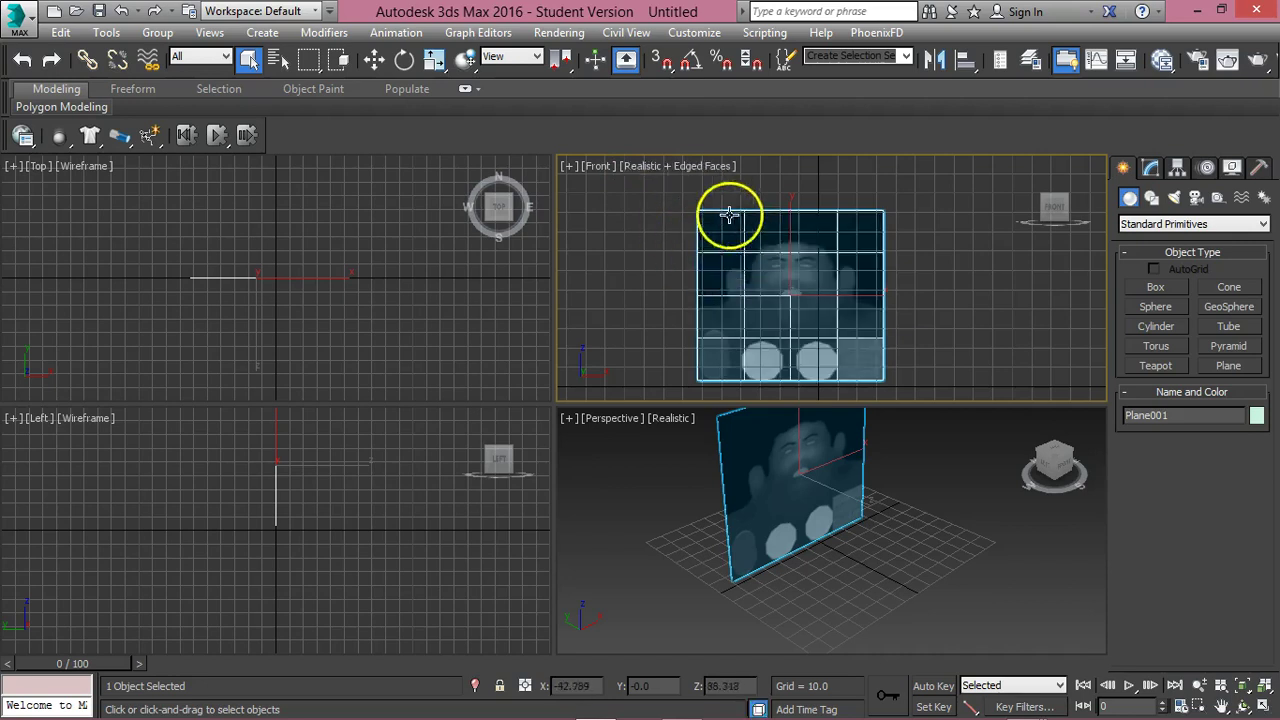
pyautogui.press('F3')
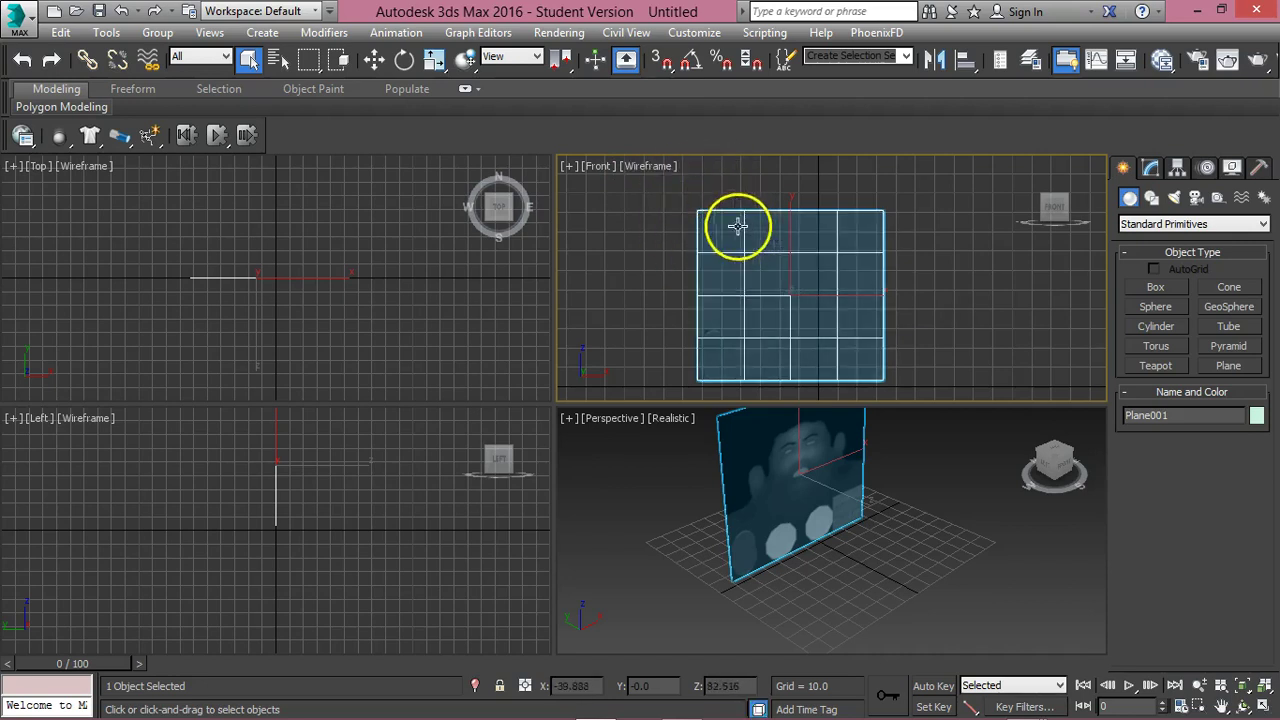
pyautogui.press('F3')
pyautogui.scroll(5, 789, 261)
pyautogui.scroll(-5, 789, 261)
pyautogui.scroll(2, 786, 262)
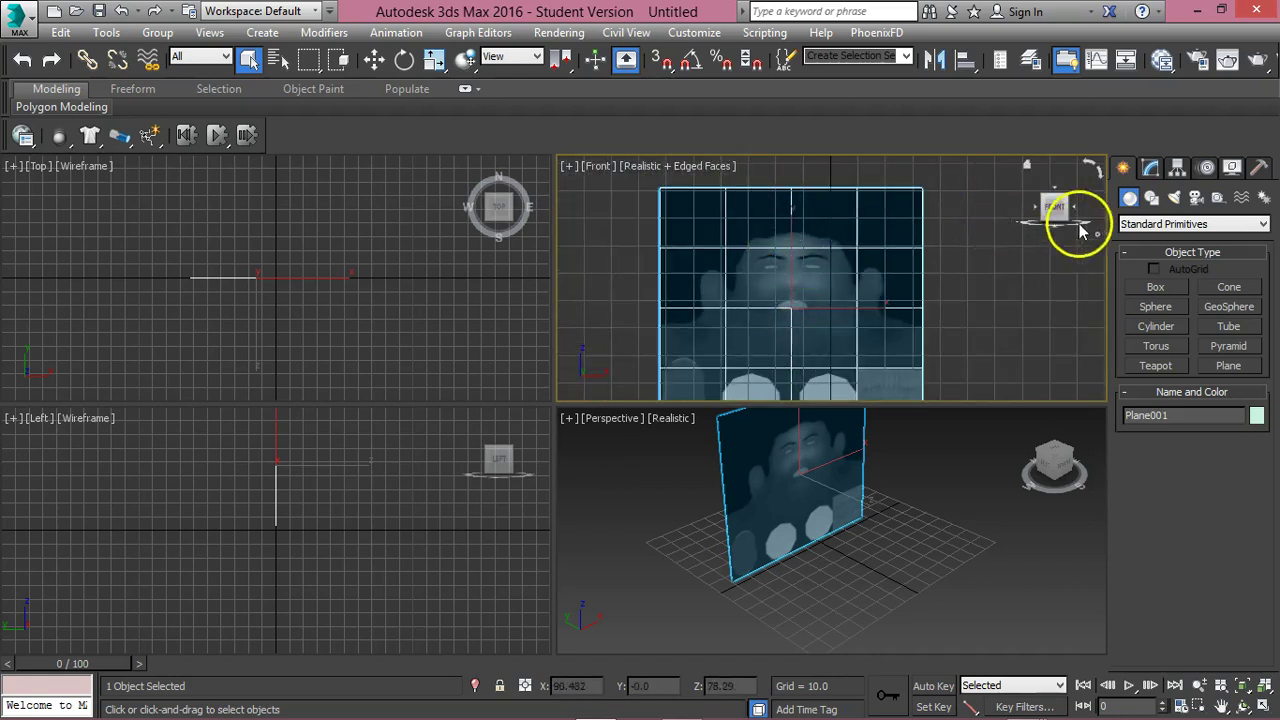
# Set the plane's length segments and width segments to 1.
pyautogui.click(1150, 168)
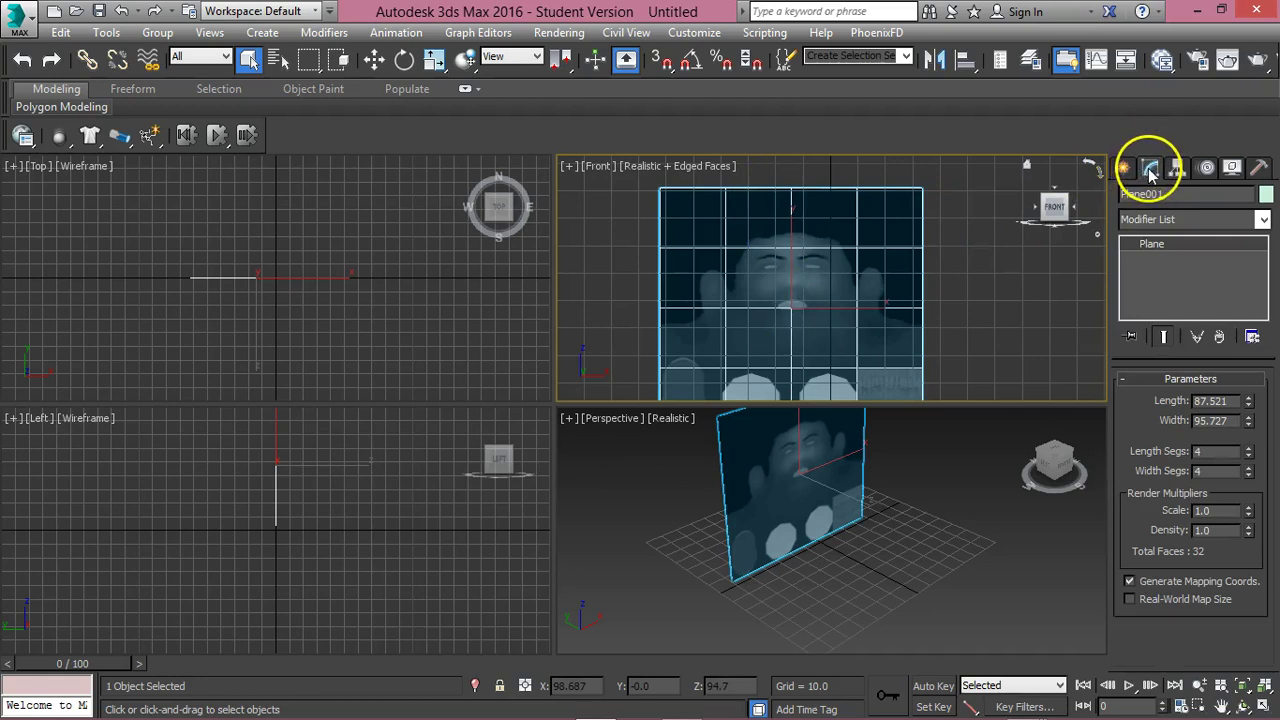
pyautogui.doubleClick(1198, 452)
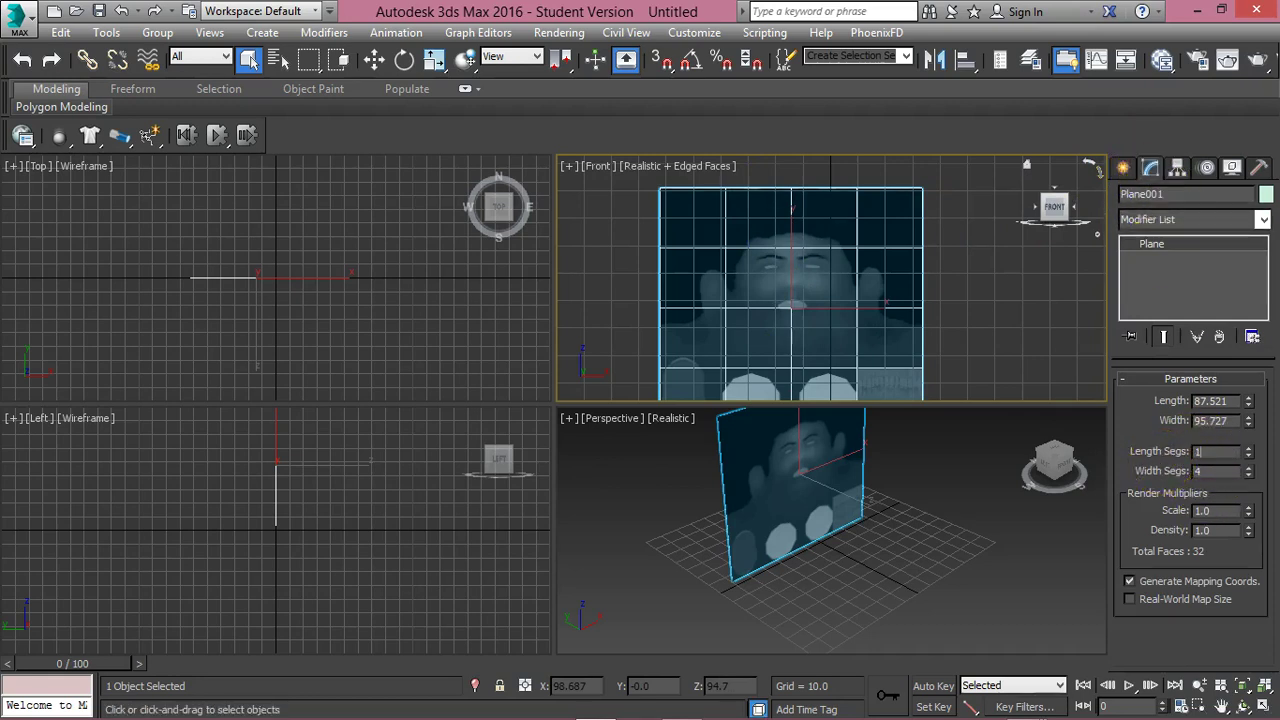
pyautogui.write('1')
pyautogui.press('Tab')
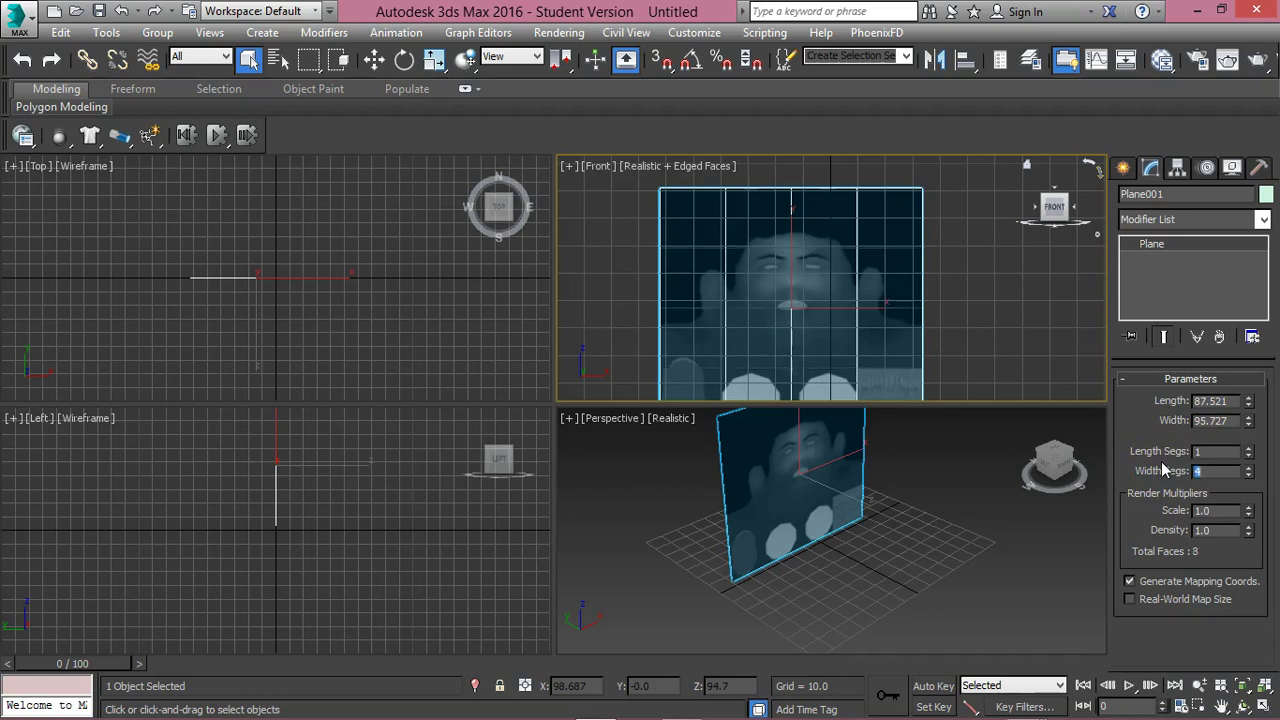
pyautogui.write('1')
pyautogui.press('Return')
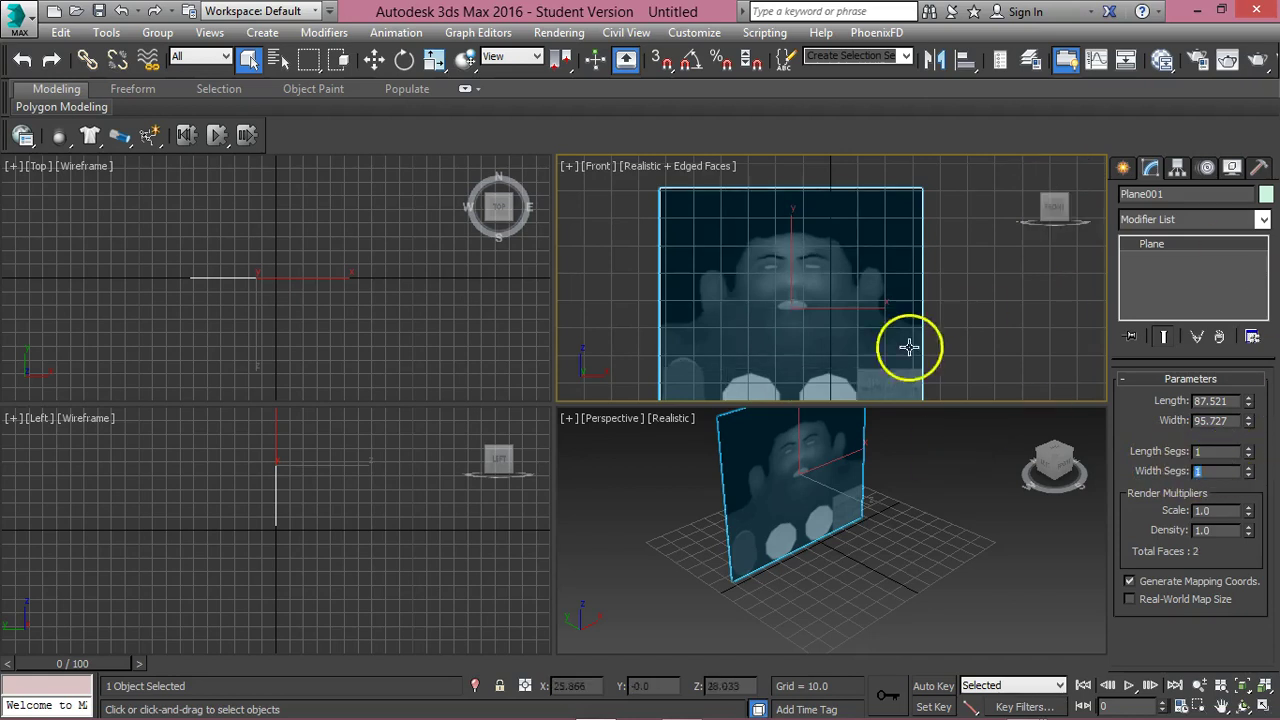
pyautogui.scroll(-5, 868, 340)
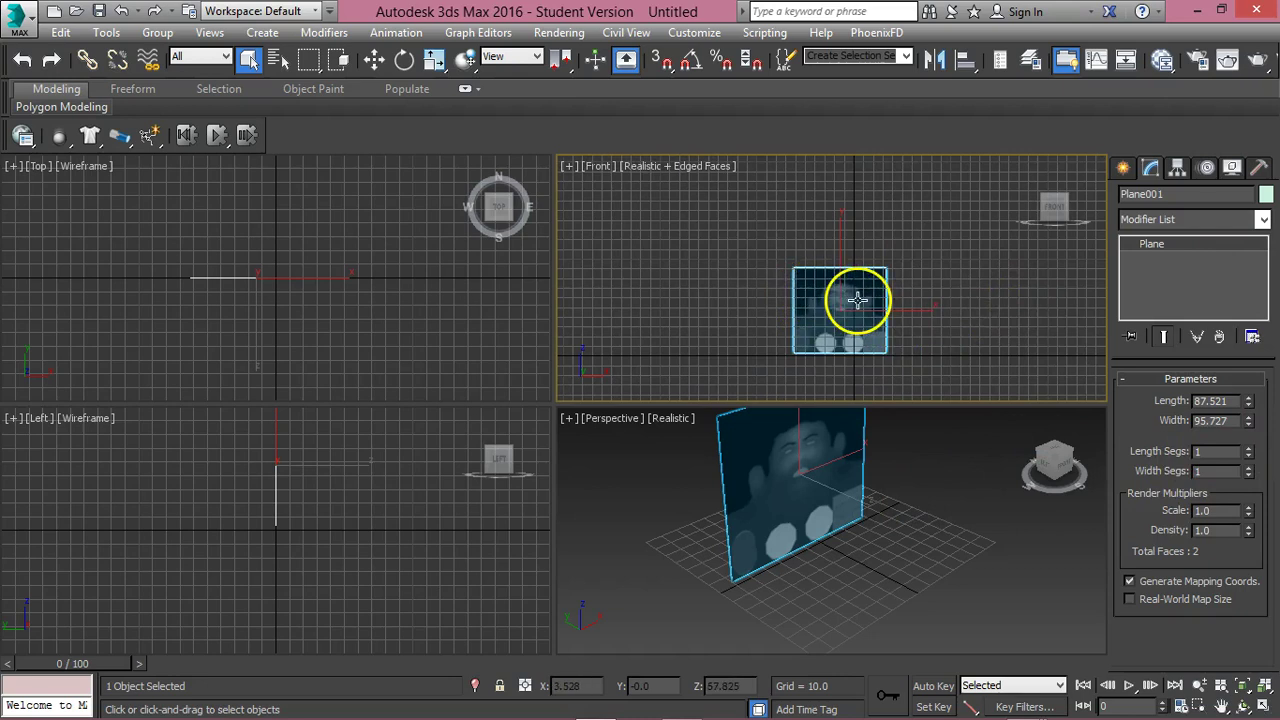
pyautogui.scroll(4, 852, 290)
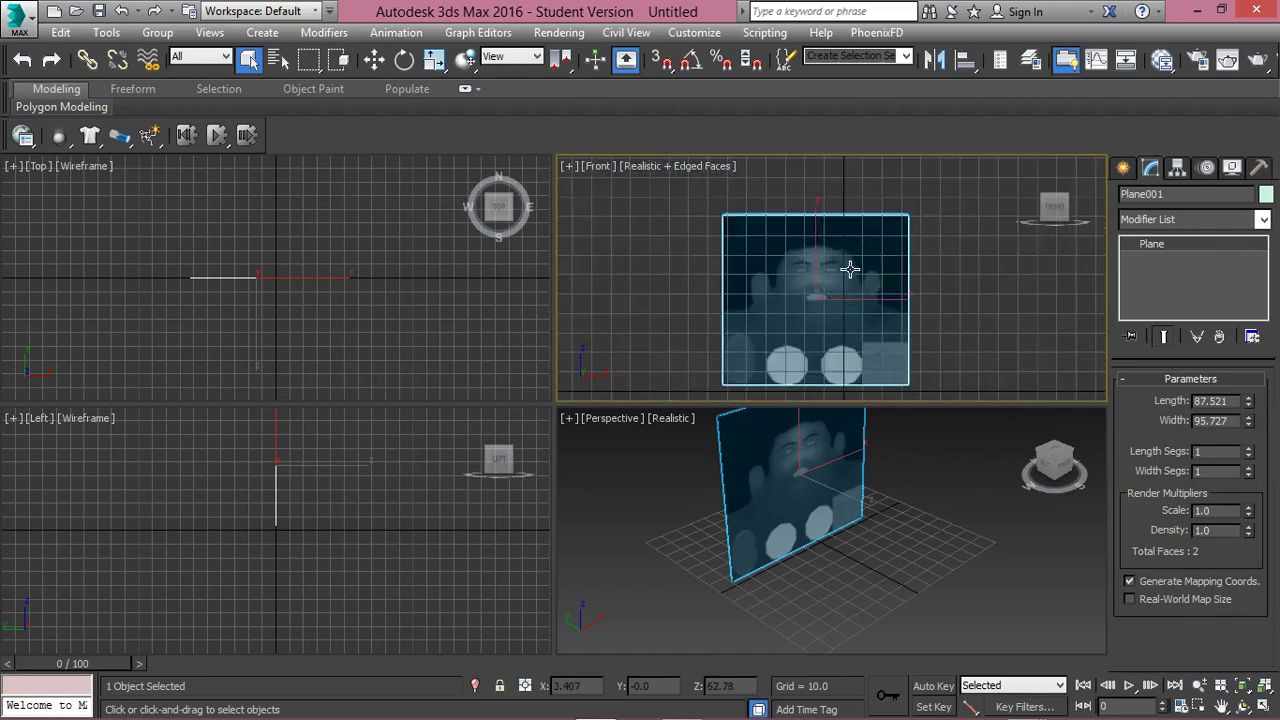
pyautogui.scroll(3, 835, 292)
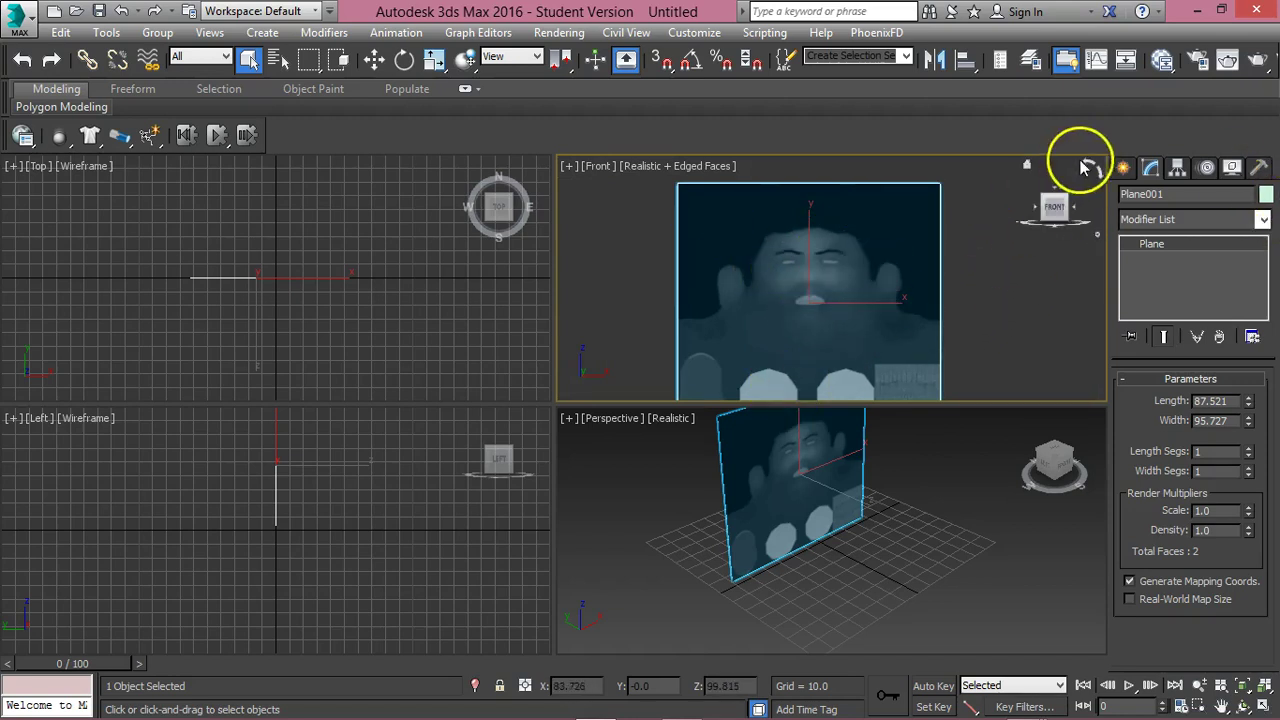
# Create a tall, narrow box in the Top viewport, standing in front of the image plane.
pyautogui.click(1122, 168)
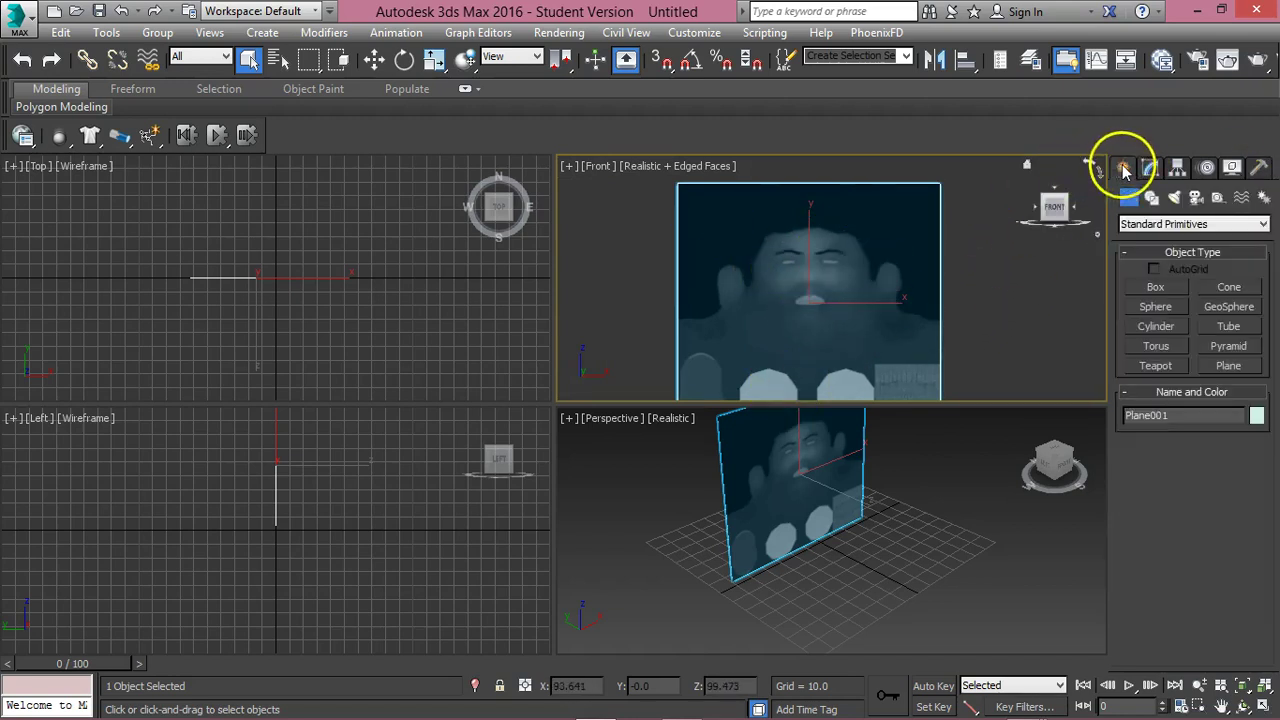
pyautogui.click(1157, 288)
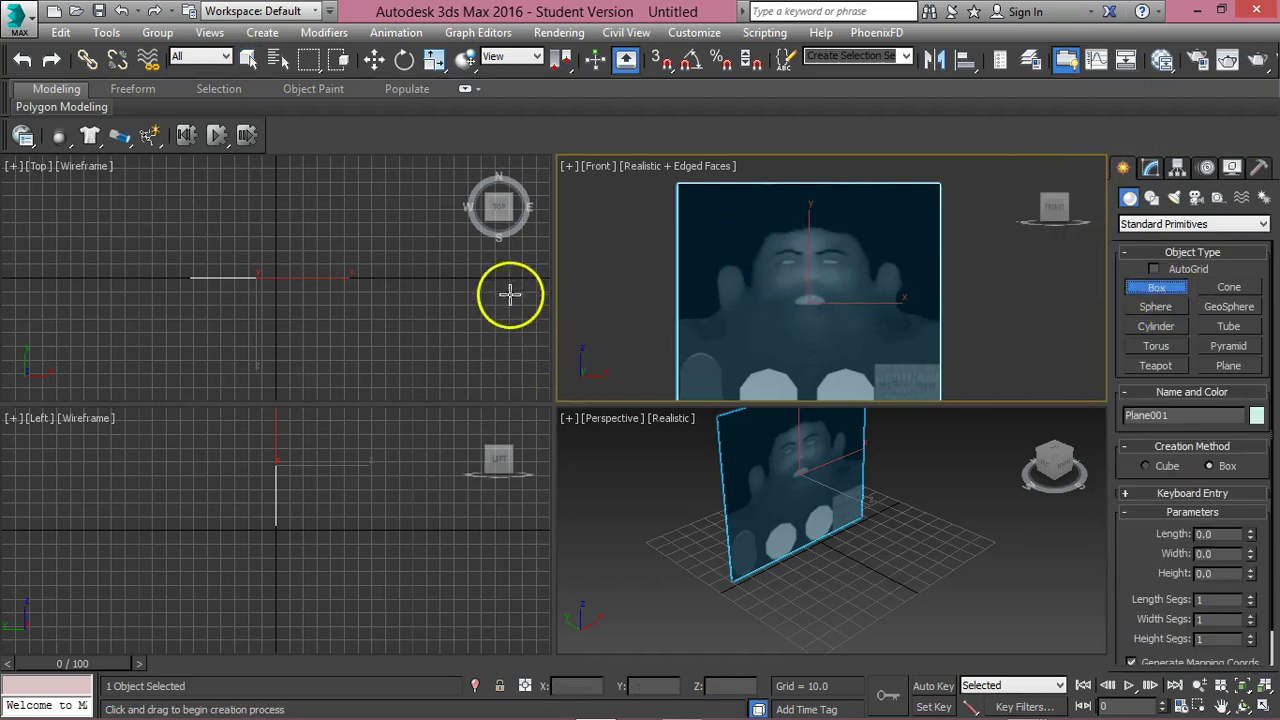
pyautogui.moveTo(238, 322); pyautogui.dragTo(256, 343)
pyautogui.rightClick(749, 291)
pyautogui.scroll(-3, 755, 285)
pyautogui.rightClick(755, 290)
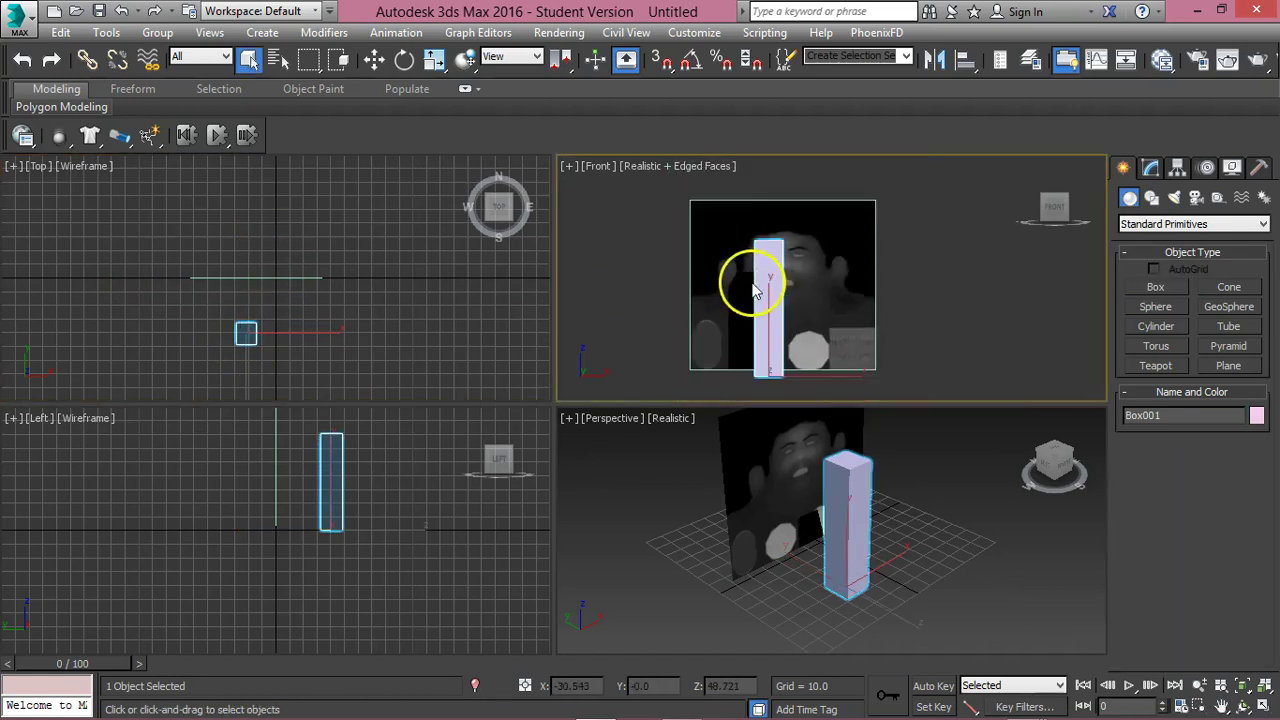
# Reopen the Slate Material Editor and add a second Standard material node above the plane's existing material.
pyautogui.rightClick(766, 296)
pyautogui.click(768, 310)
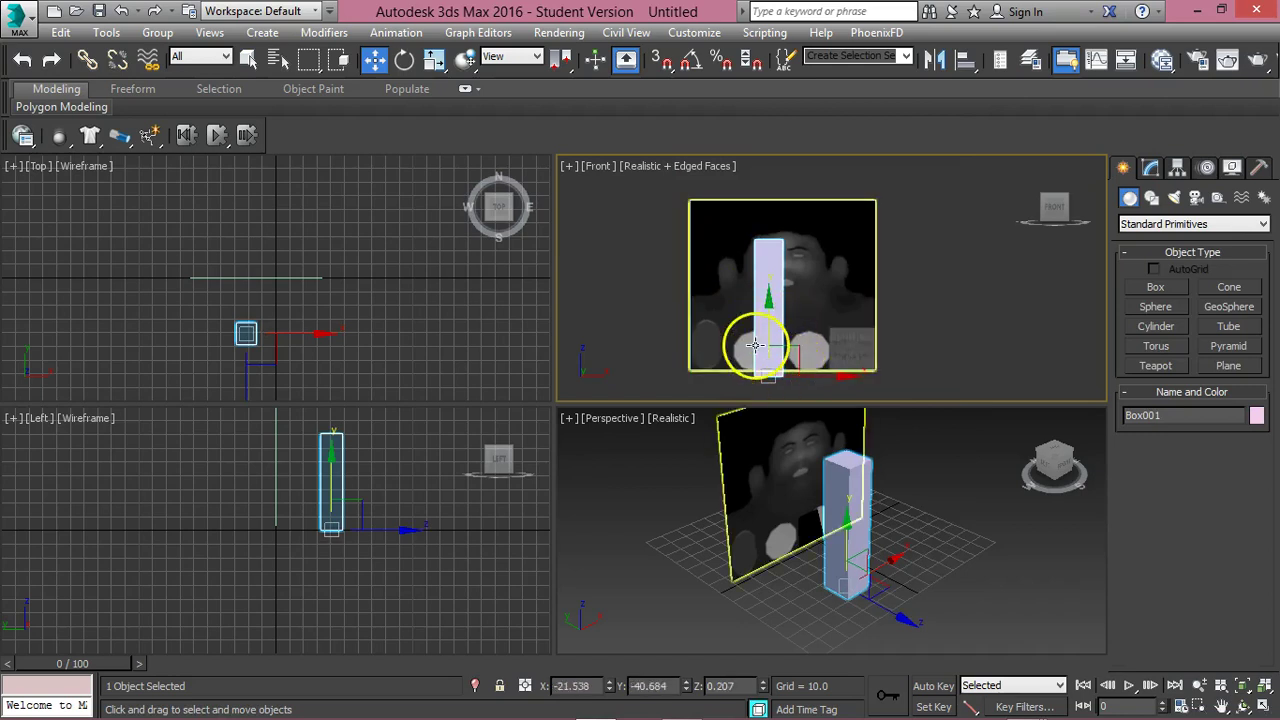
pyautogui.press('m')
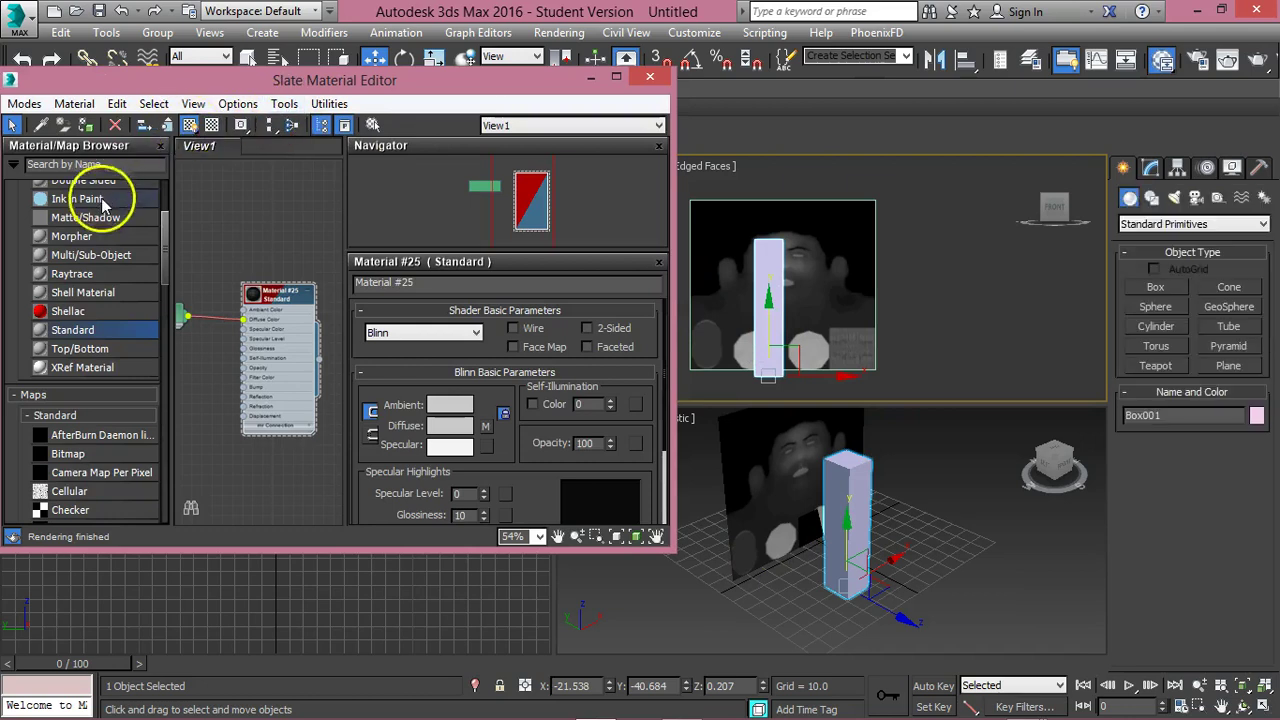
pyautogui.moveTo(257, 286); pyautogui.dragTo(228, 436)
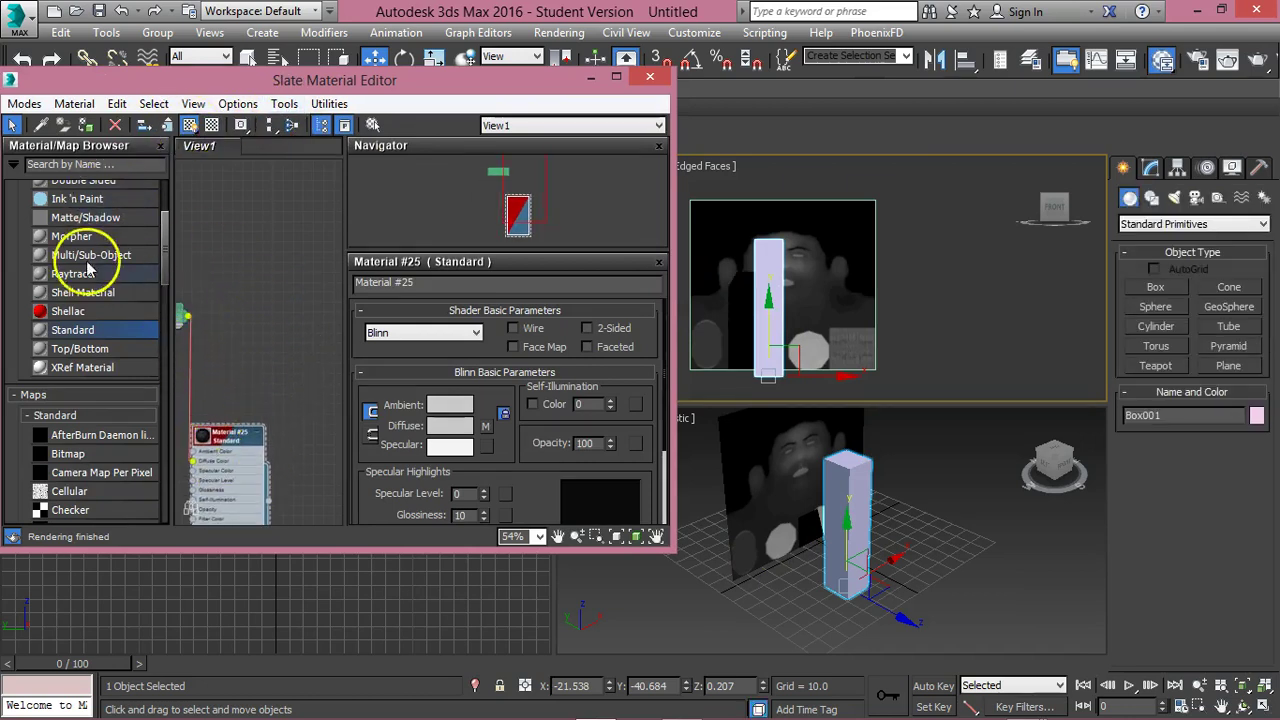
pyautogui.moveTo(52, 330); pyautogui.dragTo(250, 246)
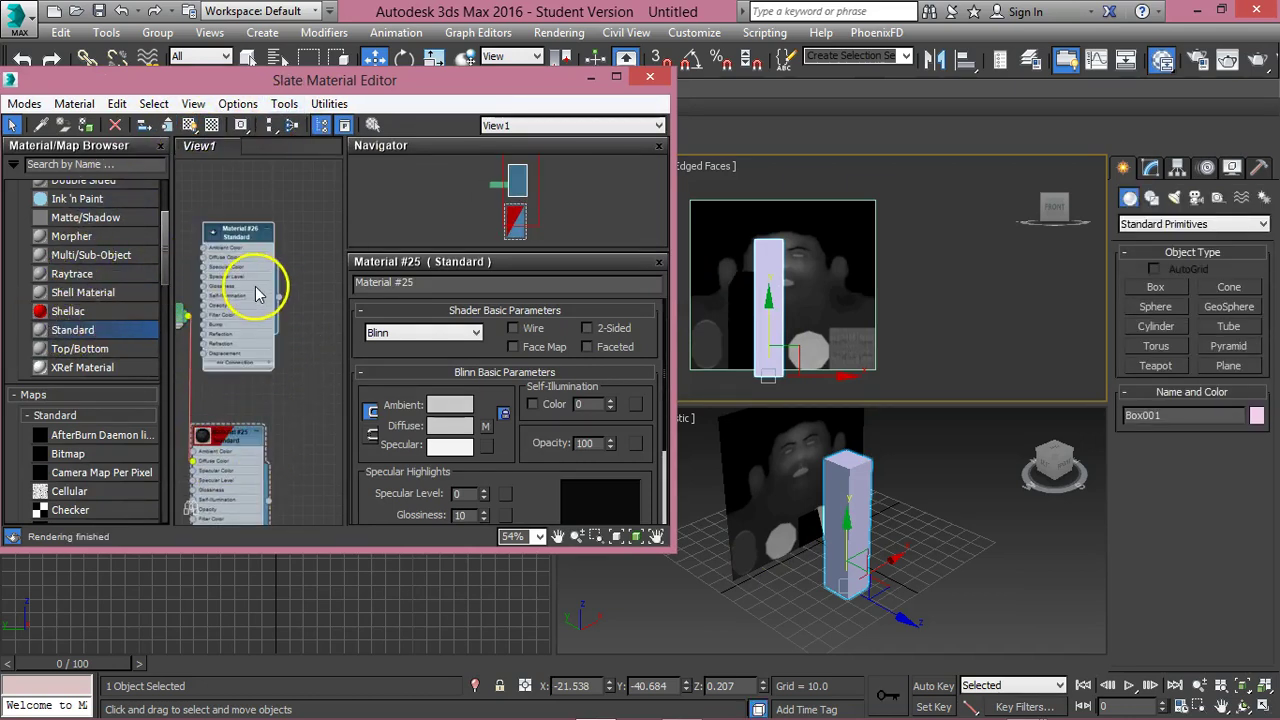
pyautogui.scroll(-10, 258, 235)
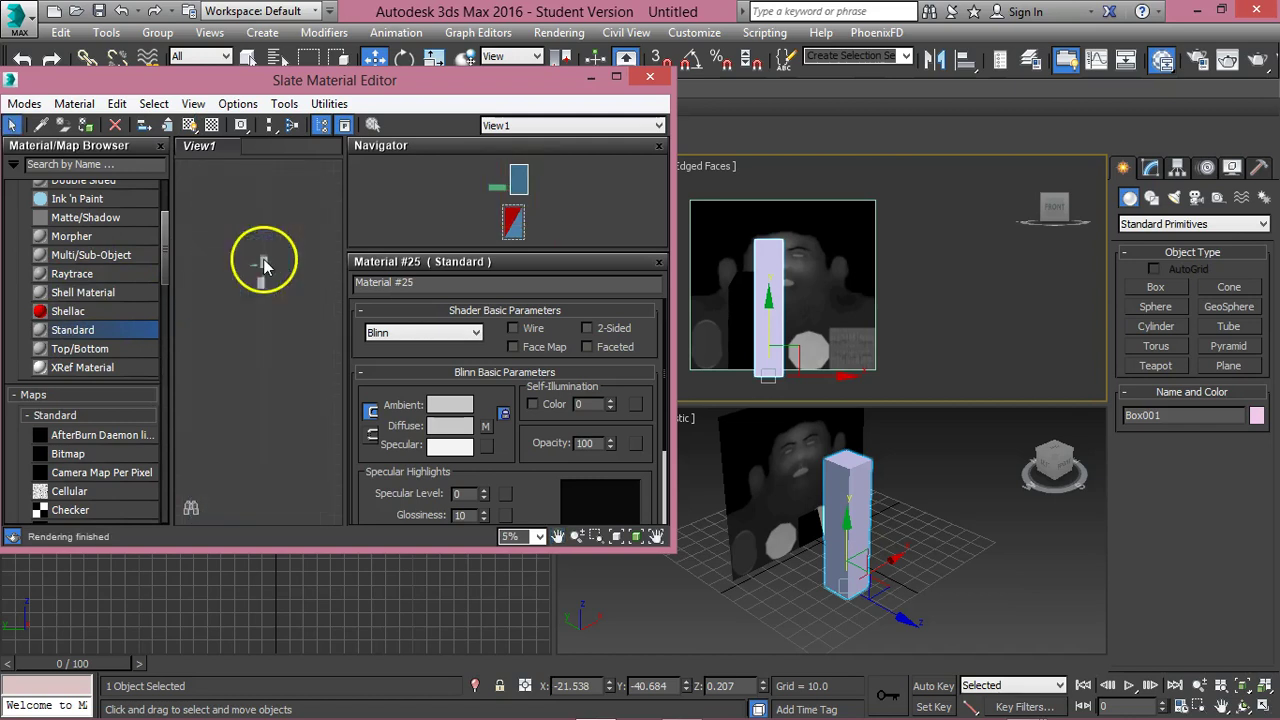
pyautogui.scroll(8, 263, 294)
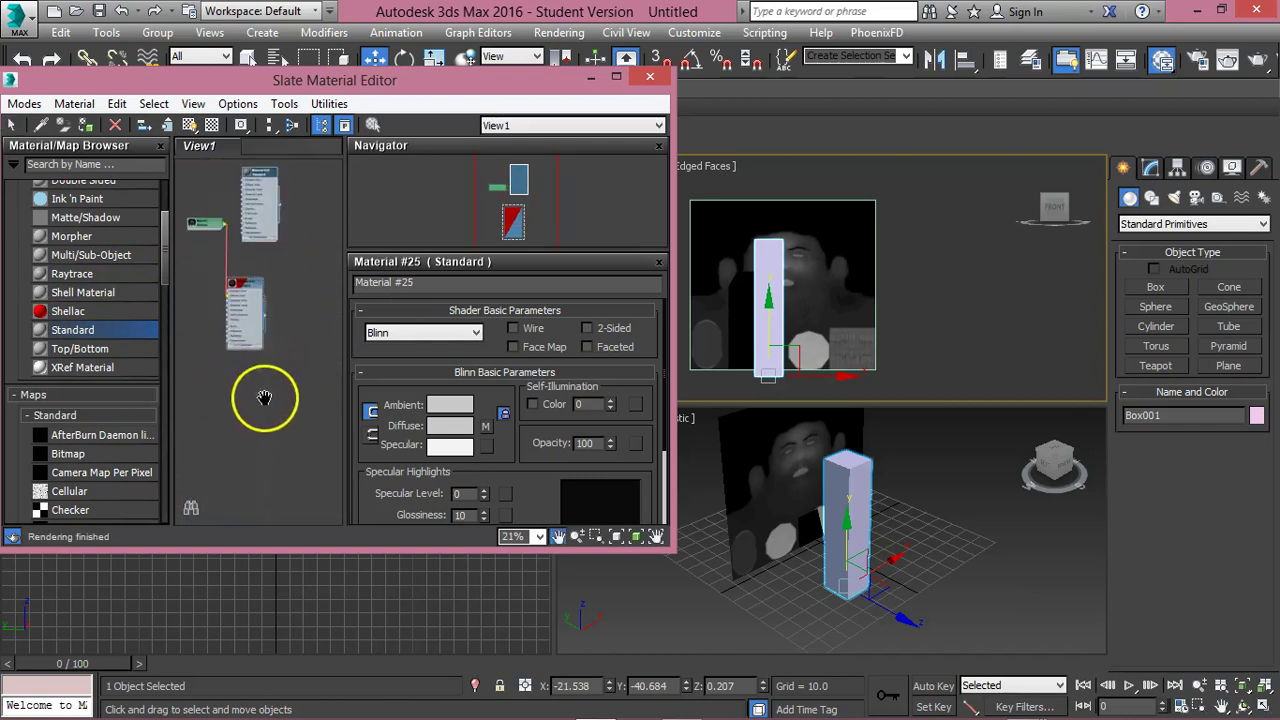
pyautogui.scroll(1, 267, 360)
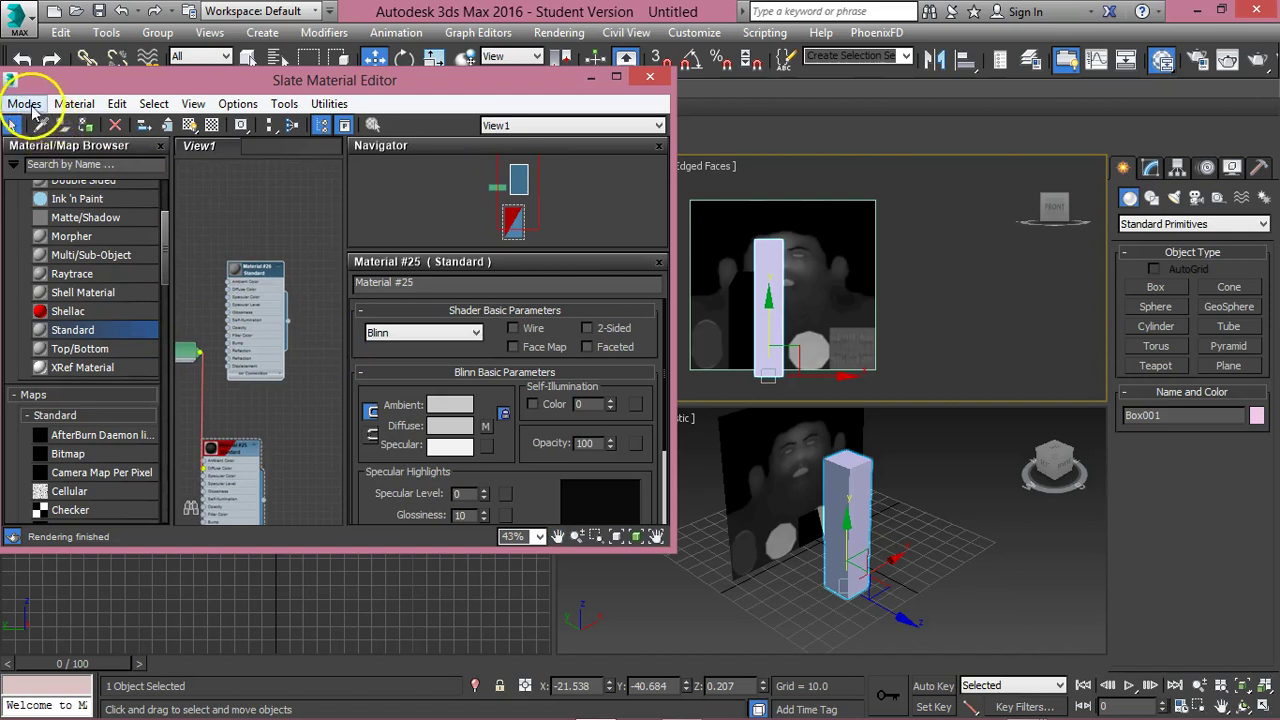
# Assign the new Standard material to the box in the Front viewport.
pyautogui.click(24, 103)
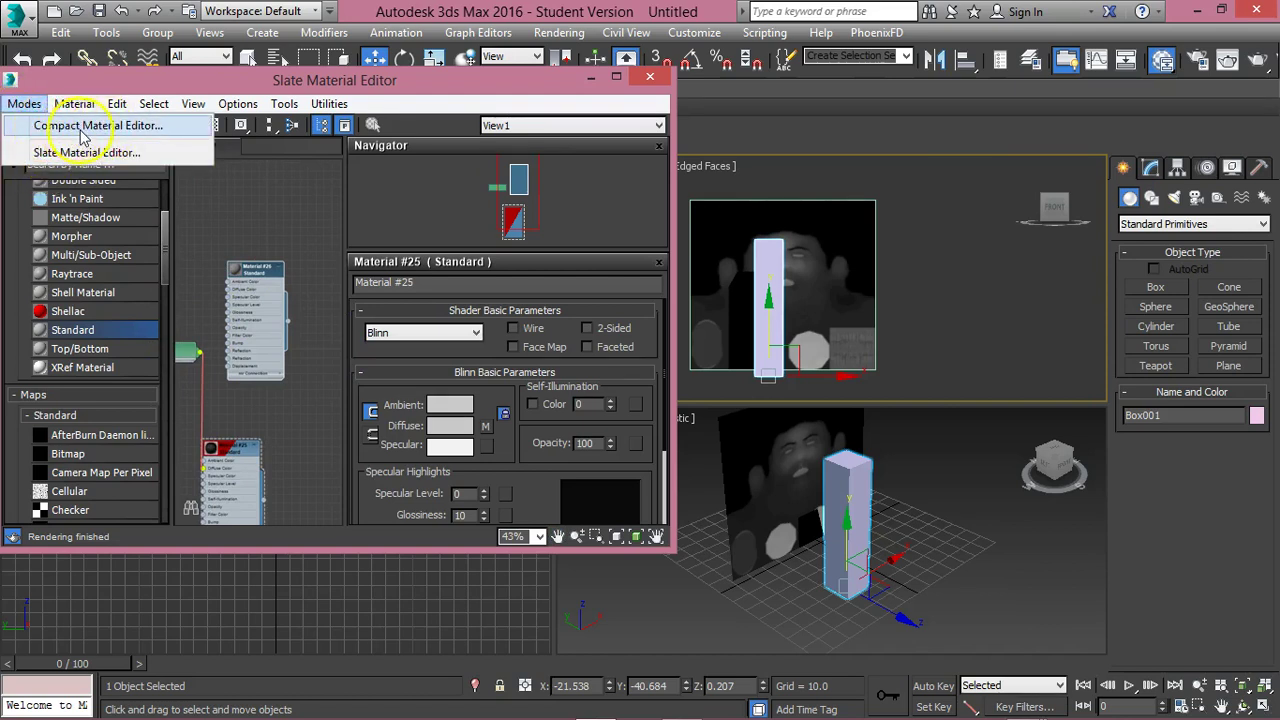
pyautogui.click(212, 192)
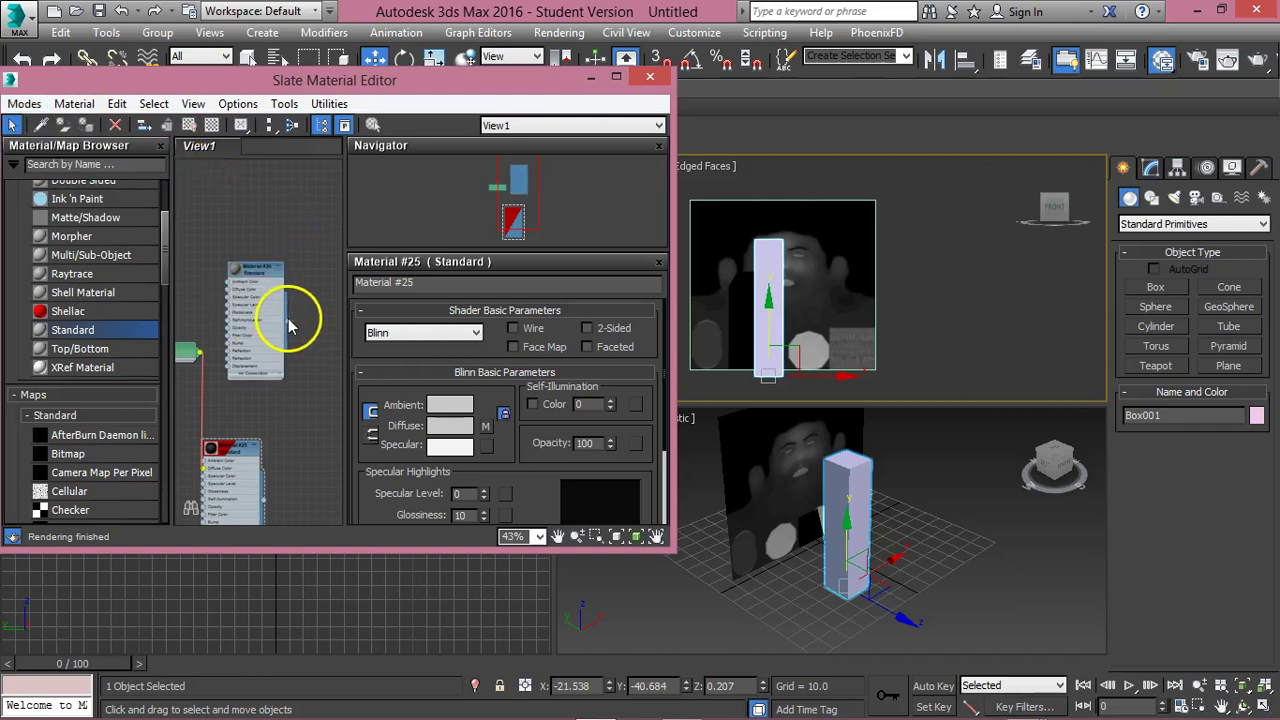
pyautogui.moveTo(288, 325); pyautogui.dragTo(767, 282)
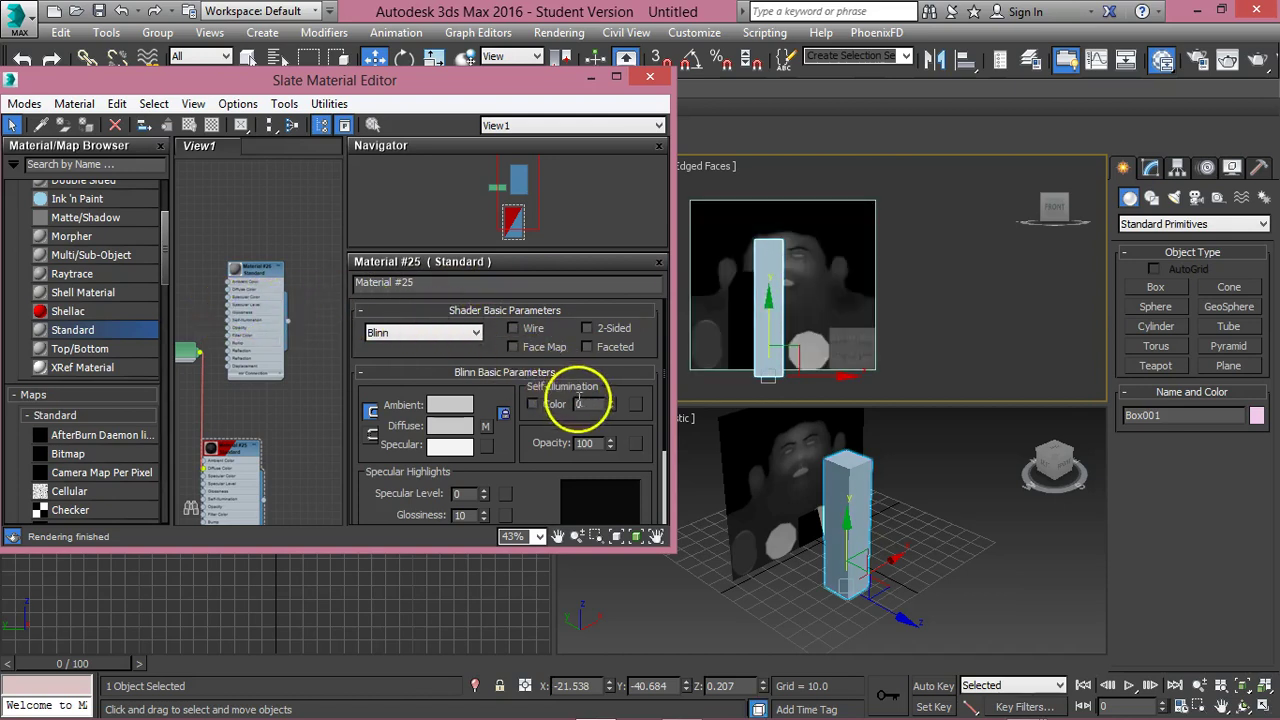
# Set the opacity of Material #25 to 20 and check the box and plane in the Front viewport.
pyautogui.doubleClick(590, 443)
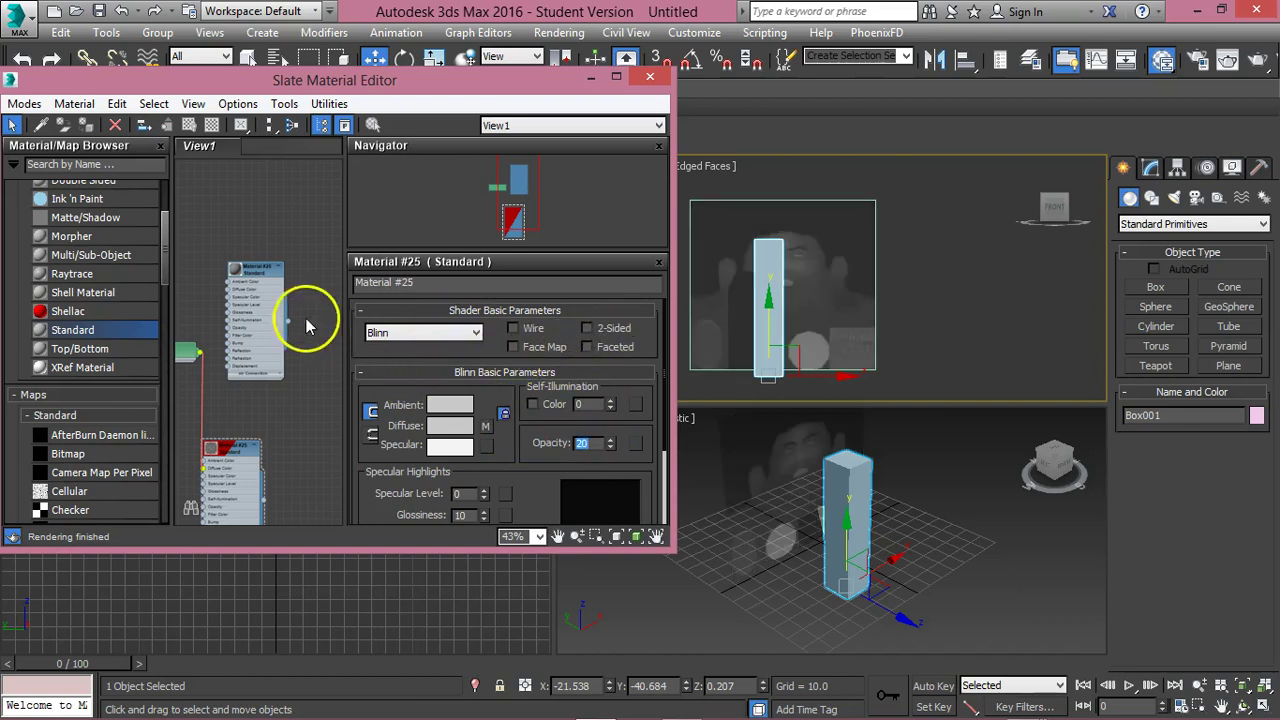
pyautogui.scroll(4, 766, 294)
pyautogui.scroll(-3, 771, 296)
pyautogui.scroll(3, 829, 509)
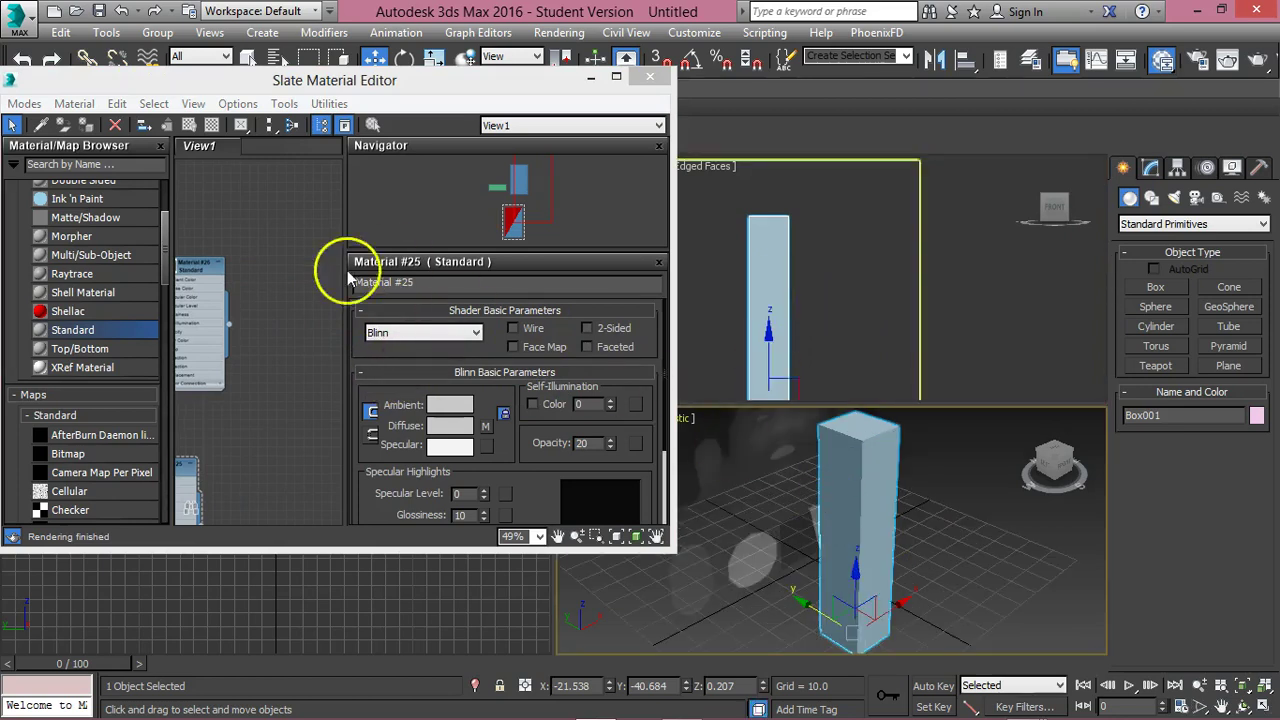
pyautogui.click(769, 259)
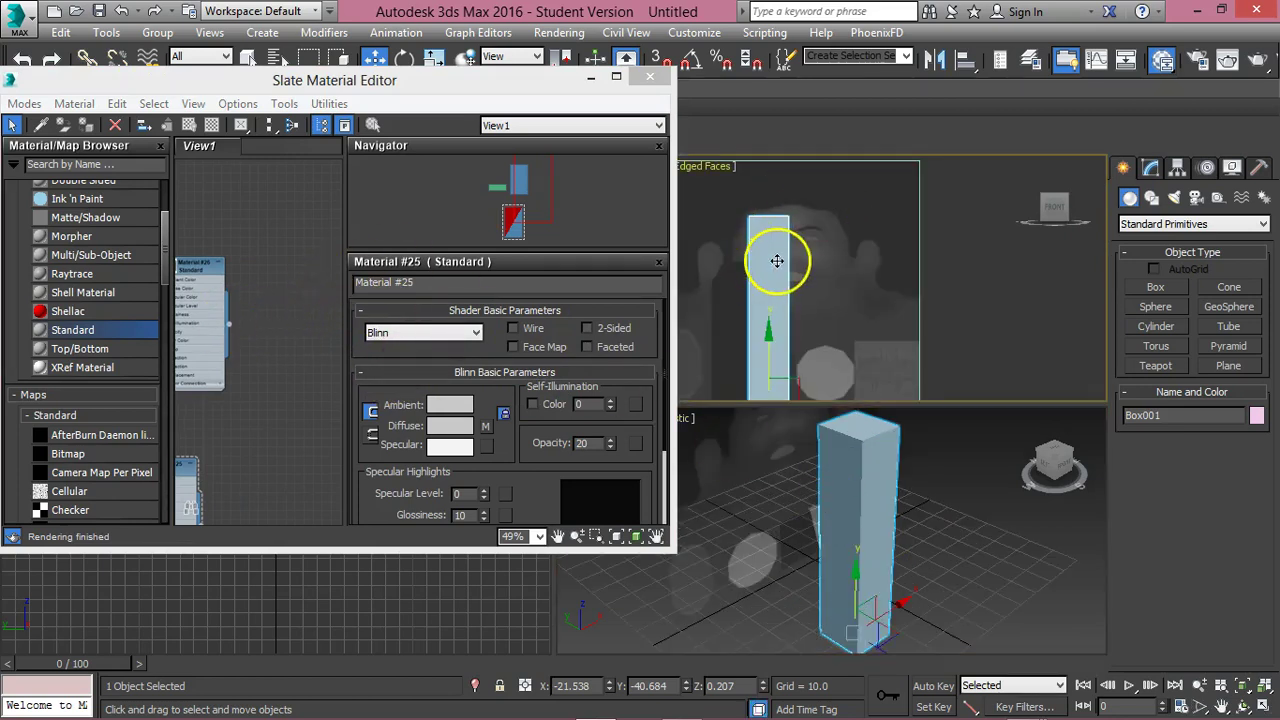
# Try reapplying Material #26 to the box, both directly from its node and through the current selection.
pyautogui.moveTo(232, 320); pyautogui.dragTo(589, 308)
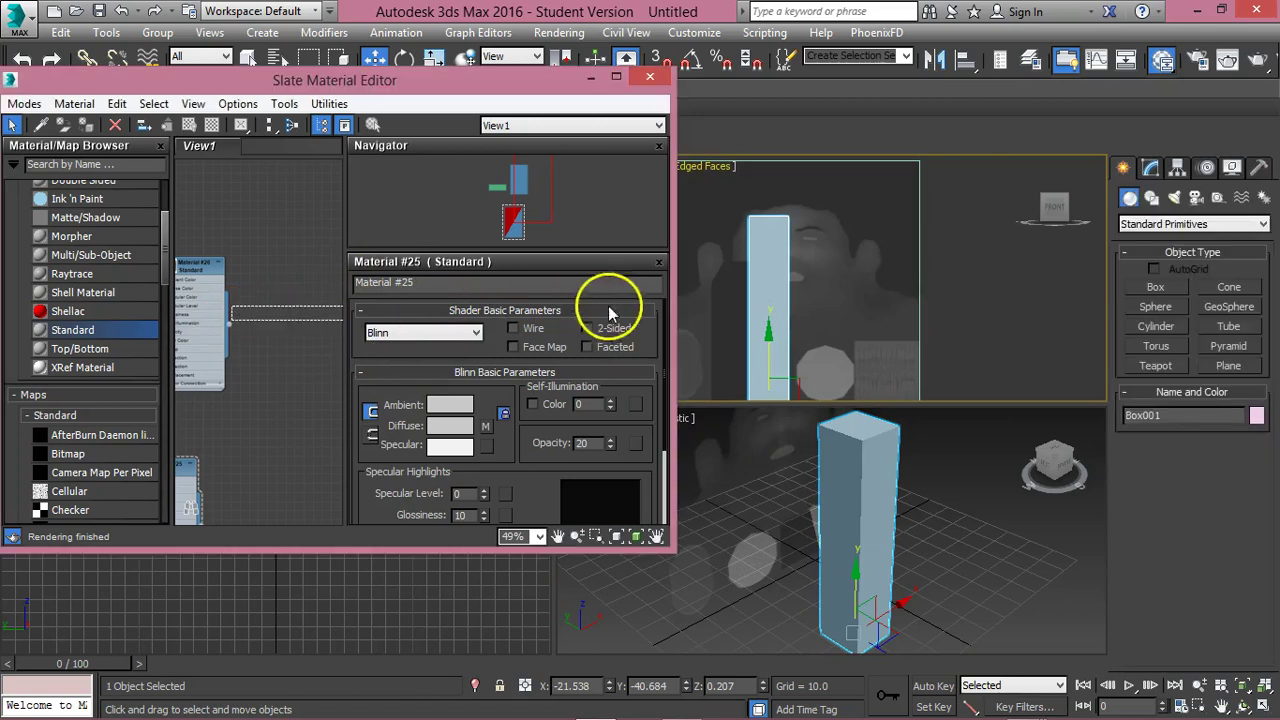
pyautogui.moveTo(755, 280); pyautogui.dragTo(852, 503)
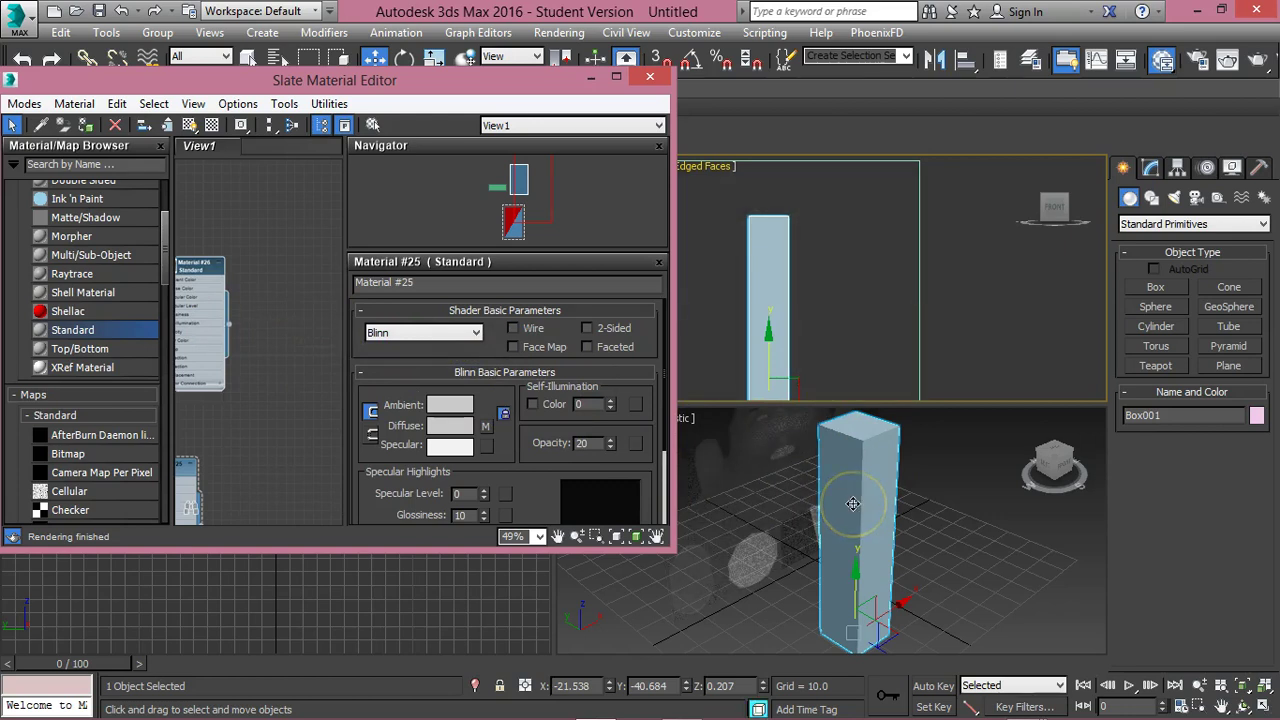
pyautogui.click(852, 503)
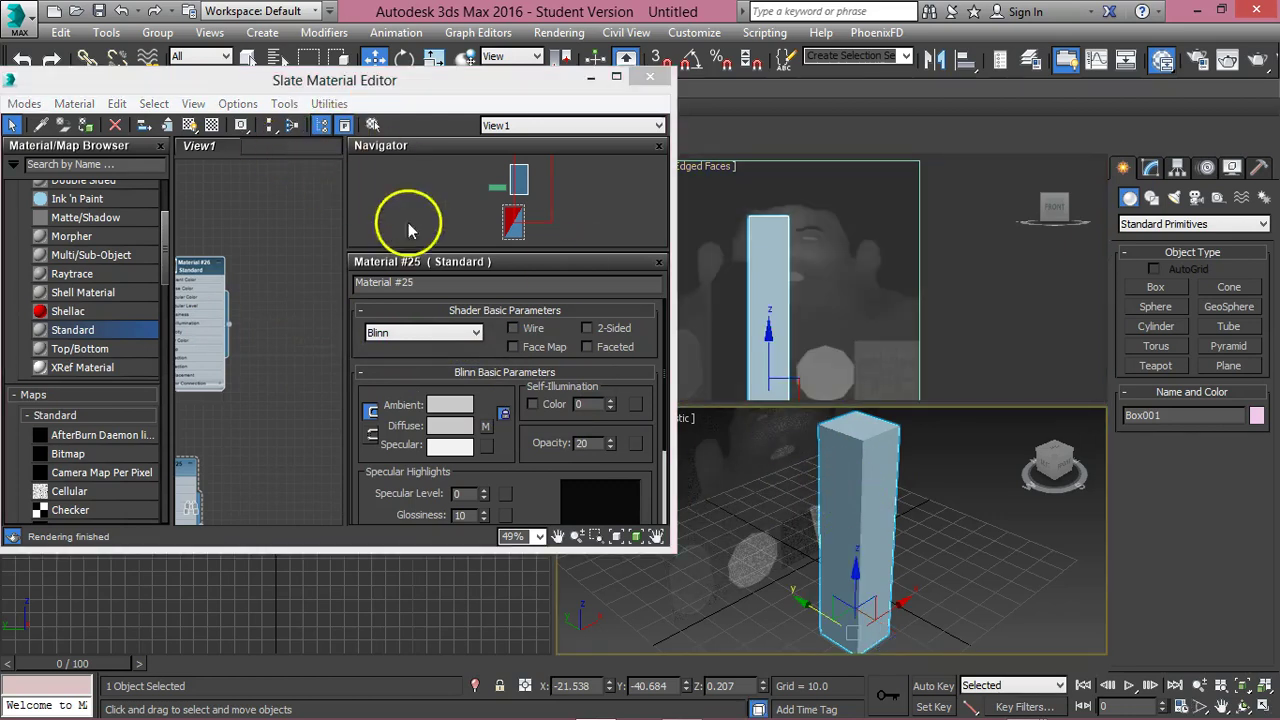
pyautogui.click(798, 280)
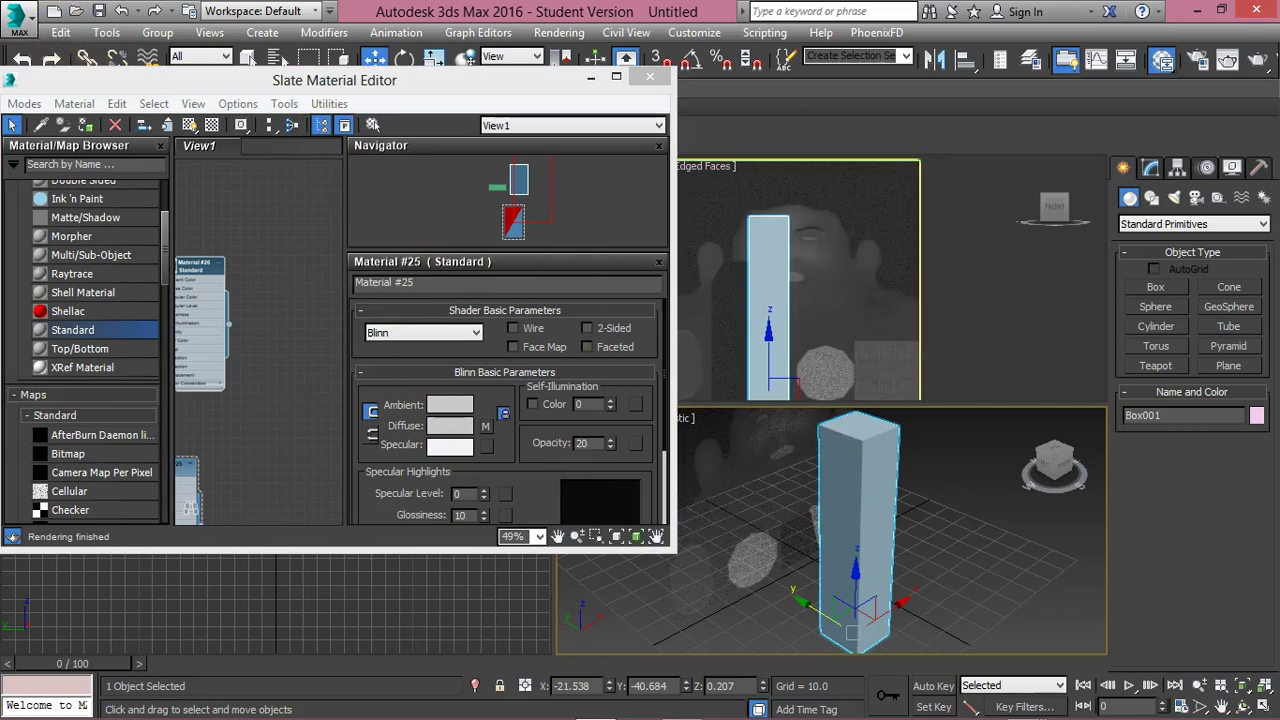
pyautogui.click(85, 127)
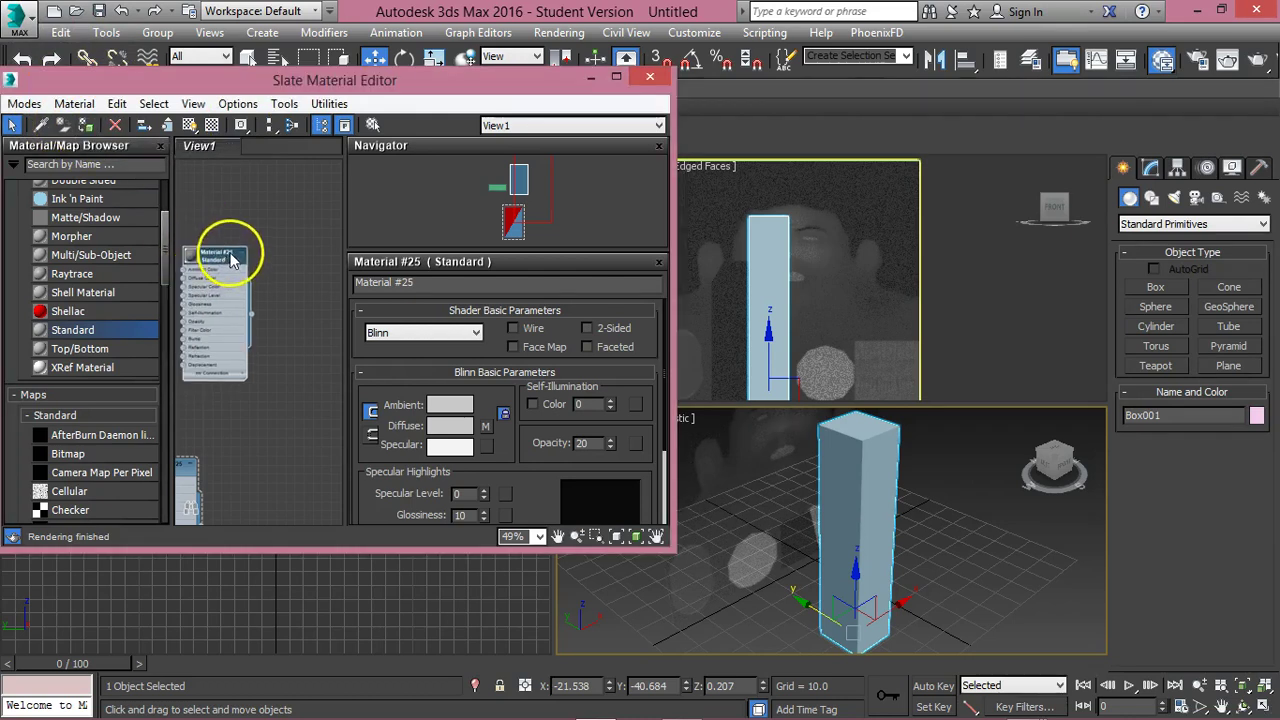
pyautogui.moveTo(229, 251); pyautogui.dragTo(248, 248)
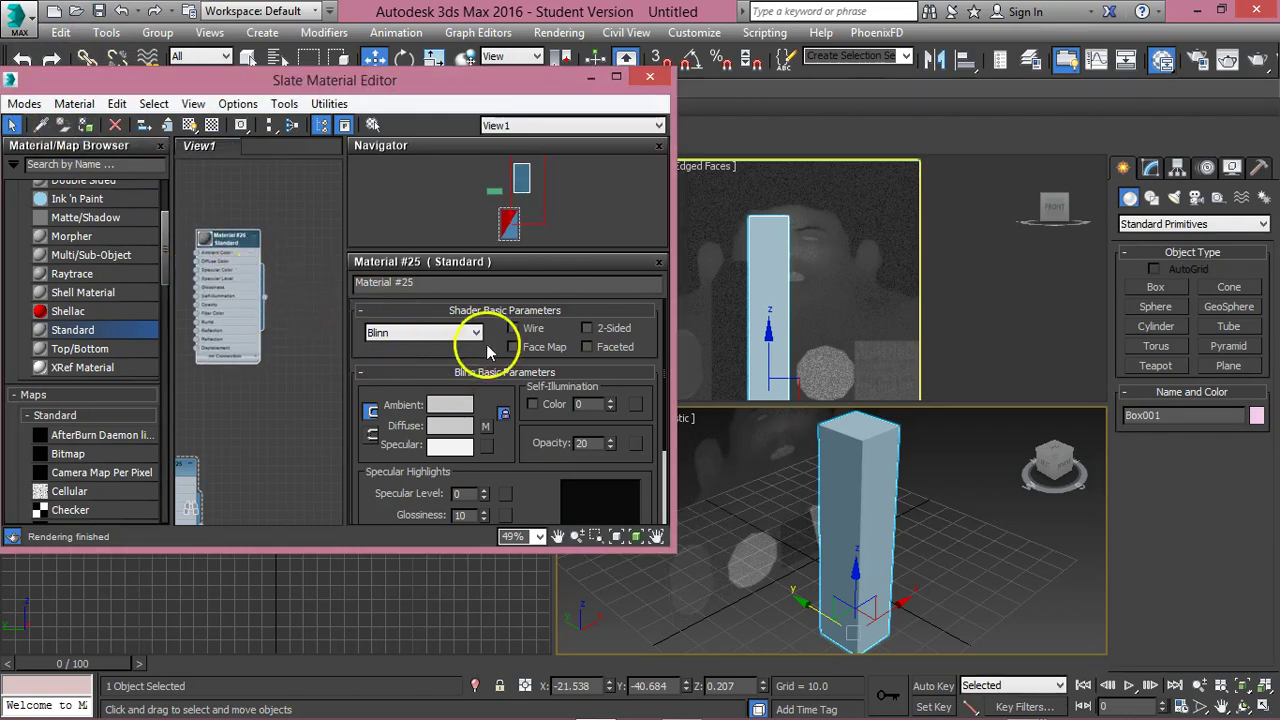
pyautogui.click(86, 127)
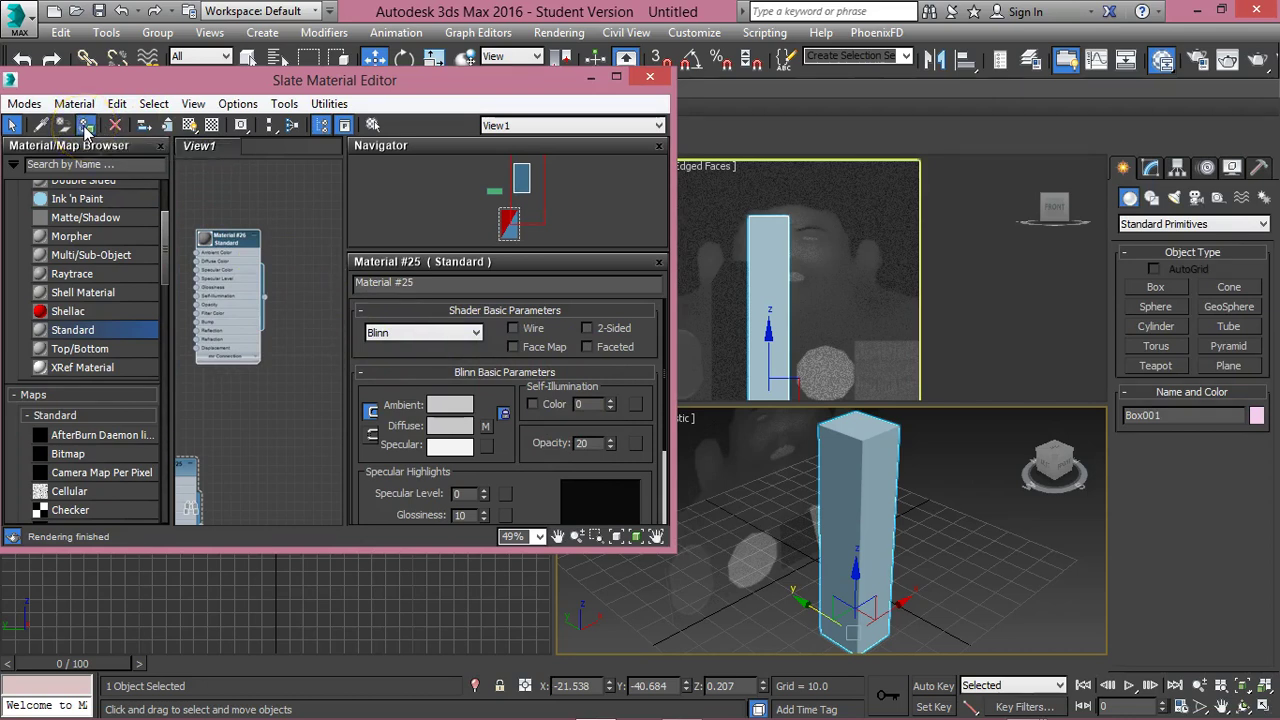
# Compare the box with the image plane and raise the opacity of Material #25 to 45.
pyautogui.click(747, 226)
pyautogui.scroll(2, 777, 234)
pyautogui.scroll(-4, 778, 232)
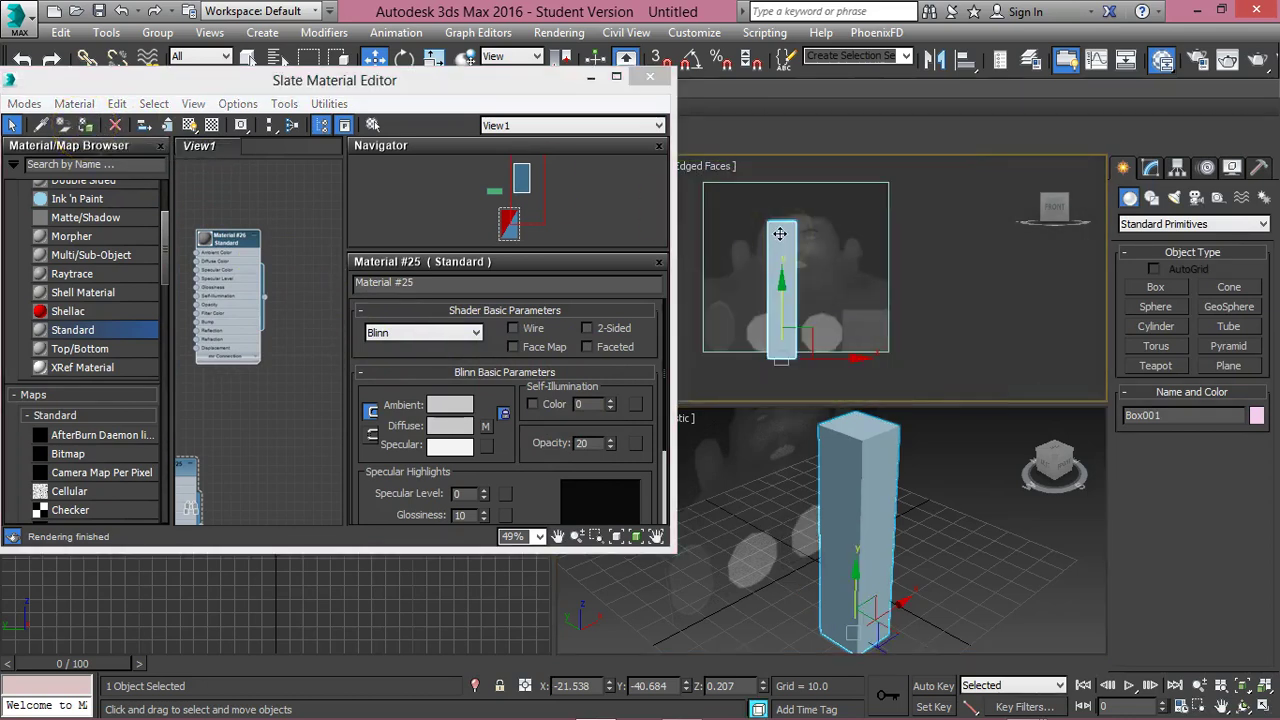
pyautogui.scroll(2, 781, 235)
pyautogui.scroll(-1, 783, 237)
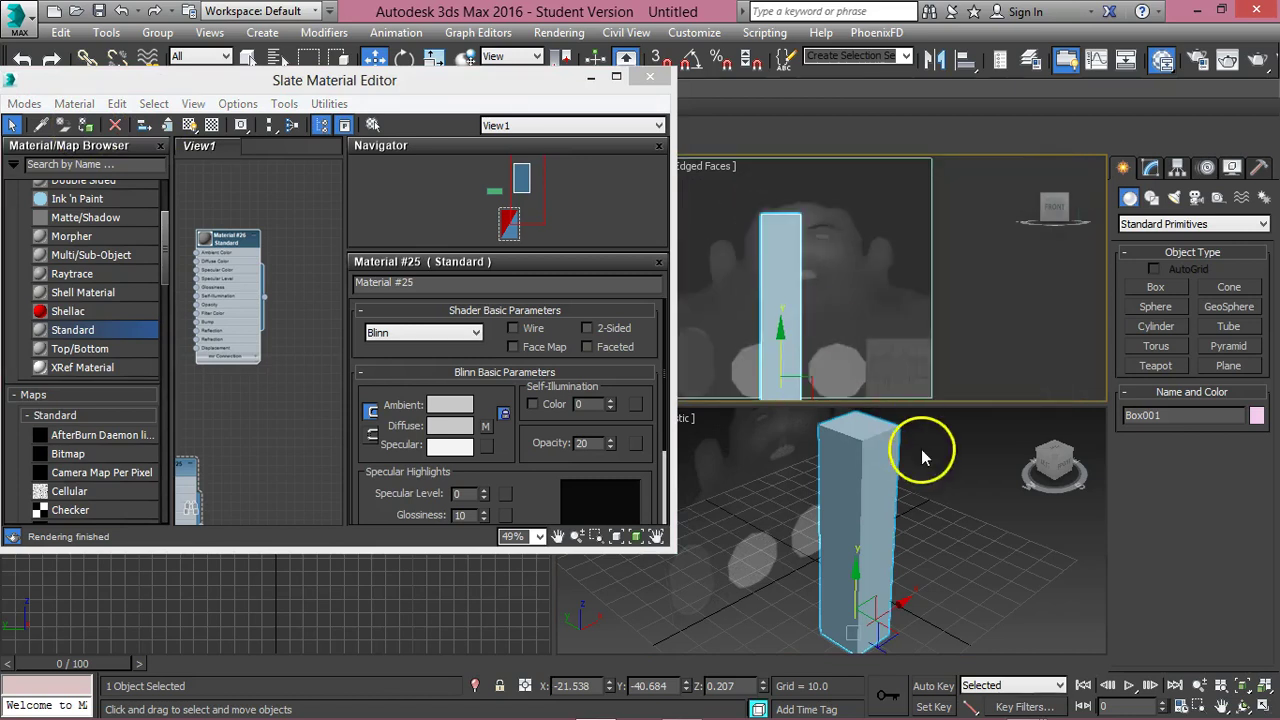
pyautogui.moveTo(926, 449); pyautogui.dragTo(872, 454, button='middle')
pyautogui.moveTo(612, 443)
pyautogui.mouseDown()
pyautogui.moveTo(608, 466)
pyautogui.moveTo(612, 393)
pyautogui.moveTo(612, 418)
pyautogui.mouseUp()
pyautogui.scroll(-3, 251, 443)
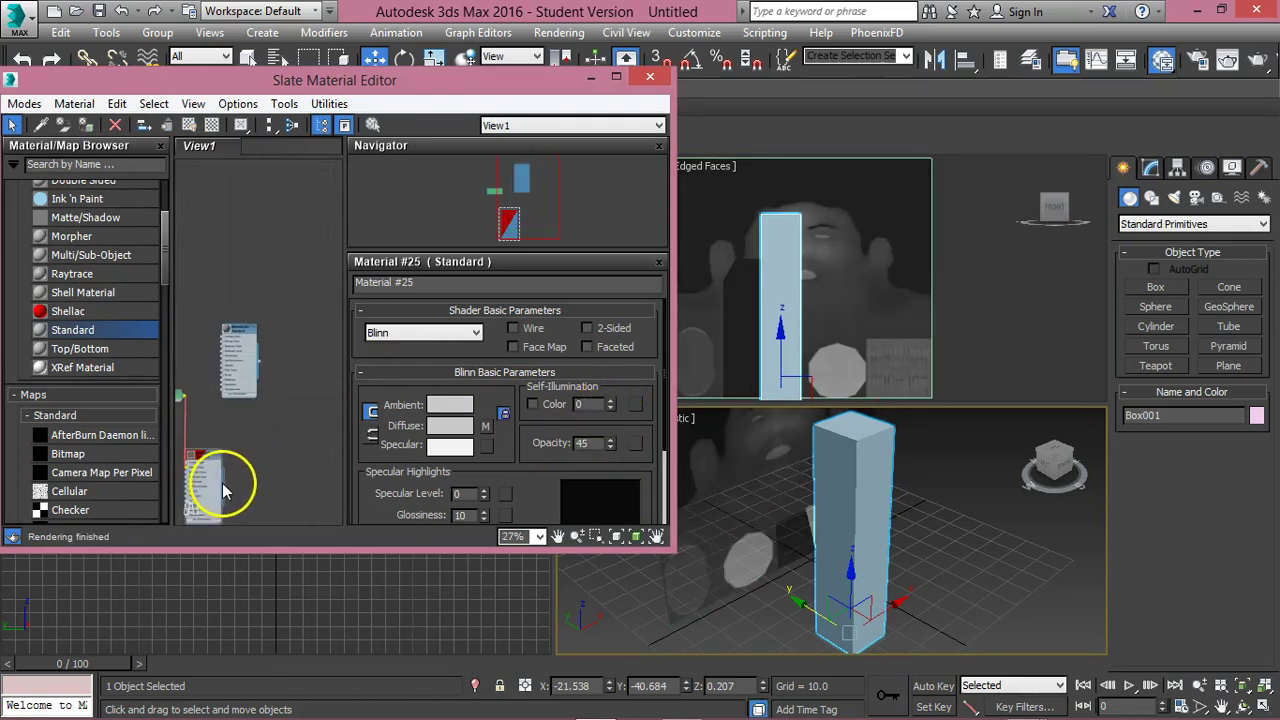
# Move the Material #26 node farther from the other nodes and set the opacity of Material #25 to 100.
pyautogui.moveTo(242, 333); pyautogui.dragTo(272, 229)
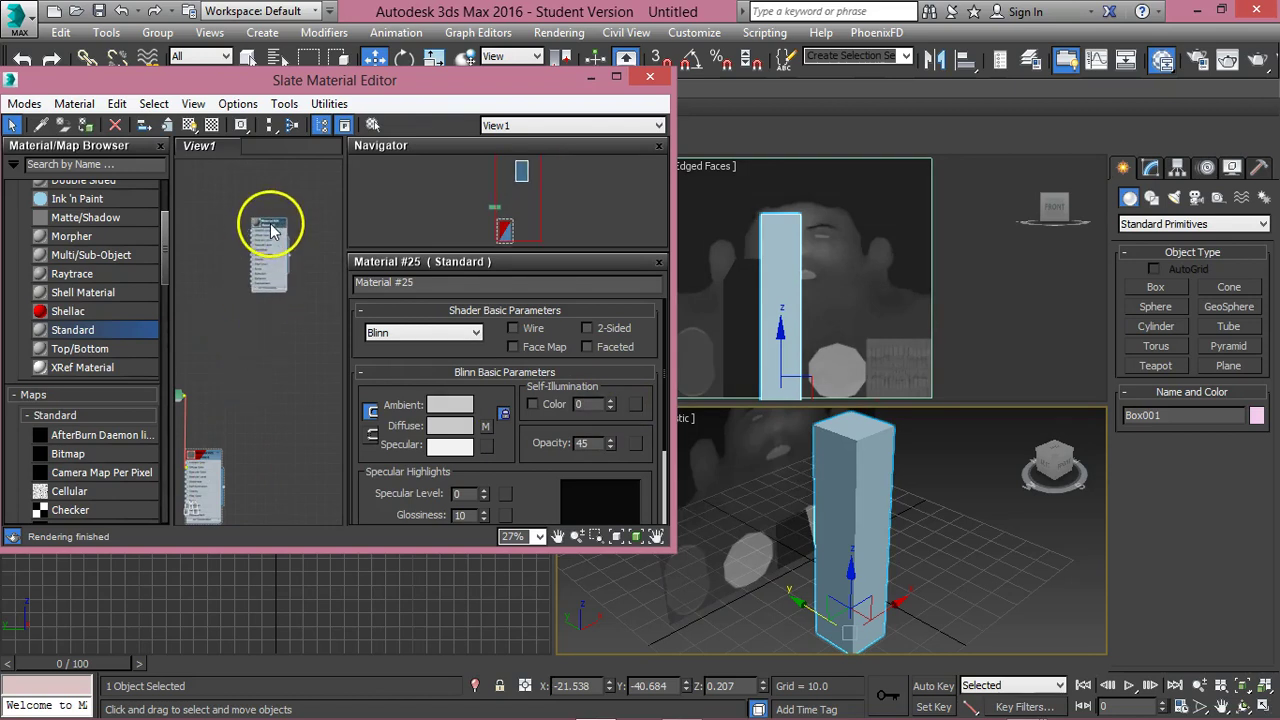
pyautogui.click(270, 229)
pyautogui.click(198, 435)
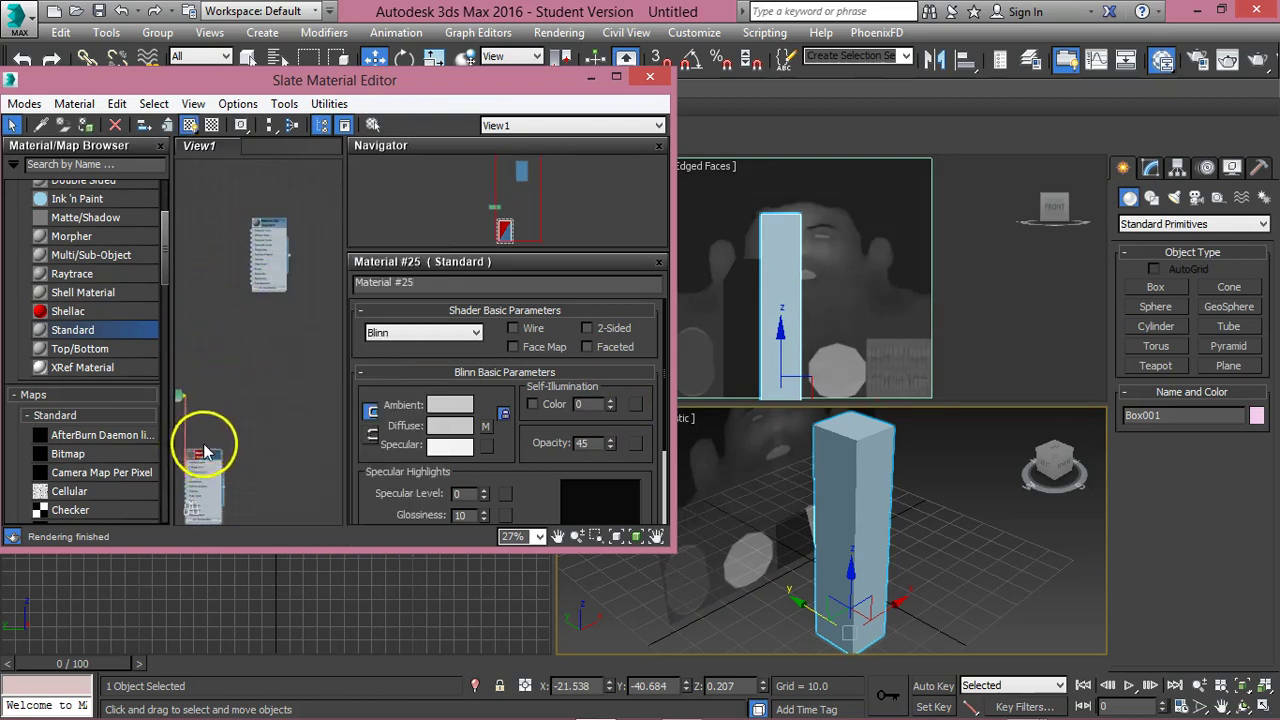
pyautogui.scroll(8, 205, 445)
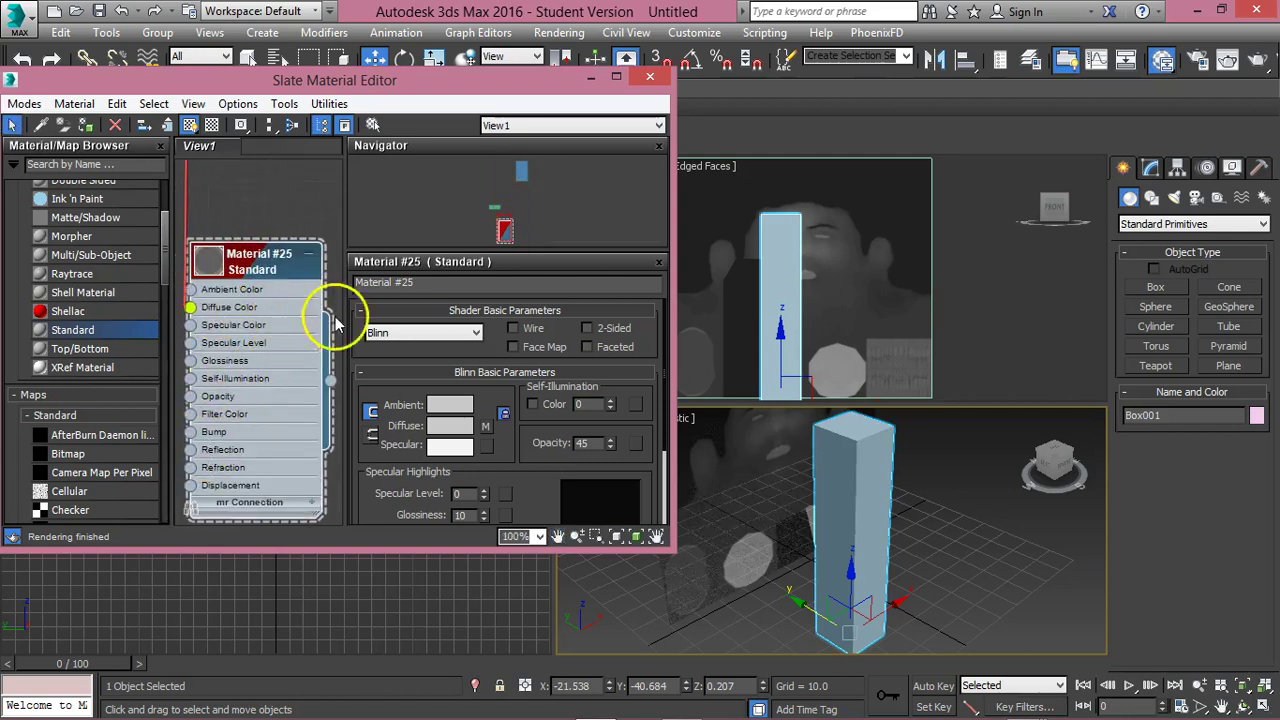
pyautogui.rightClick(826, 211)
pyautogui.click(588, 443)
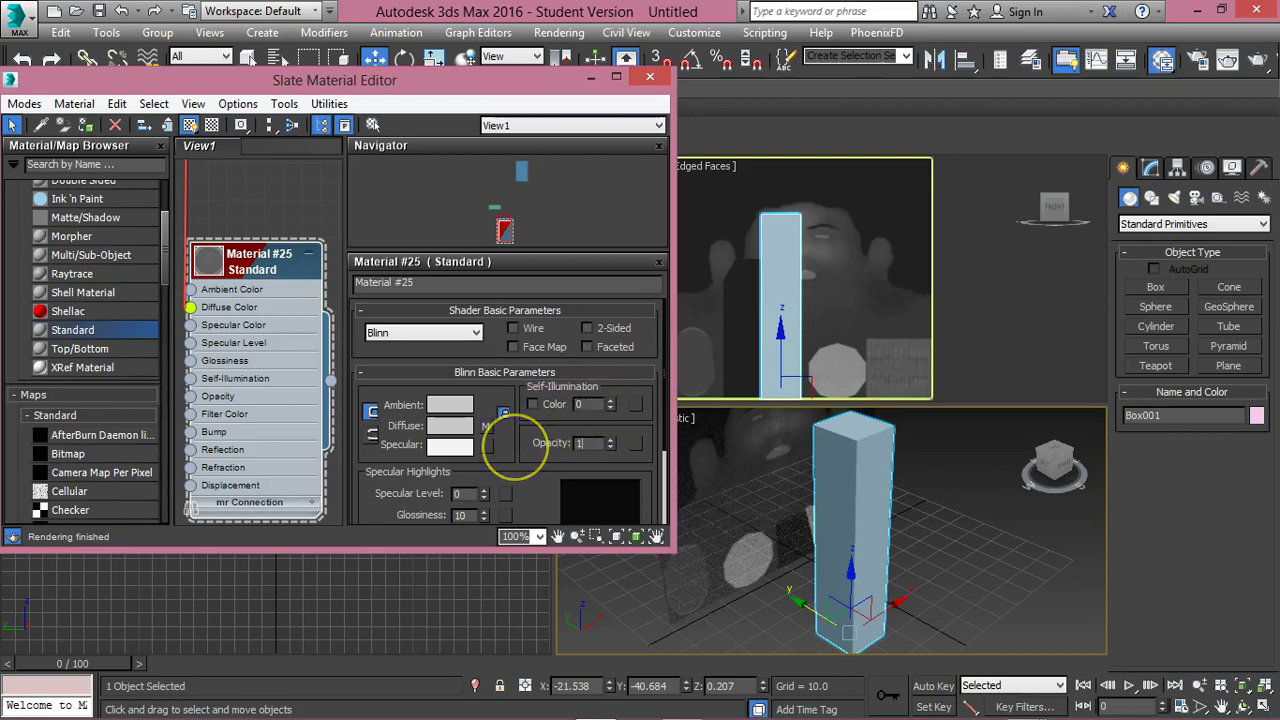
pyautogui.write('1000')
pyautogui.press('Return')
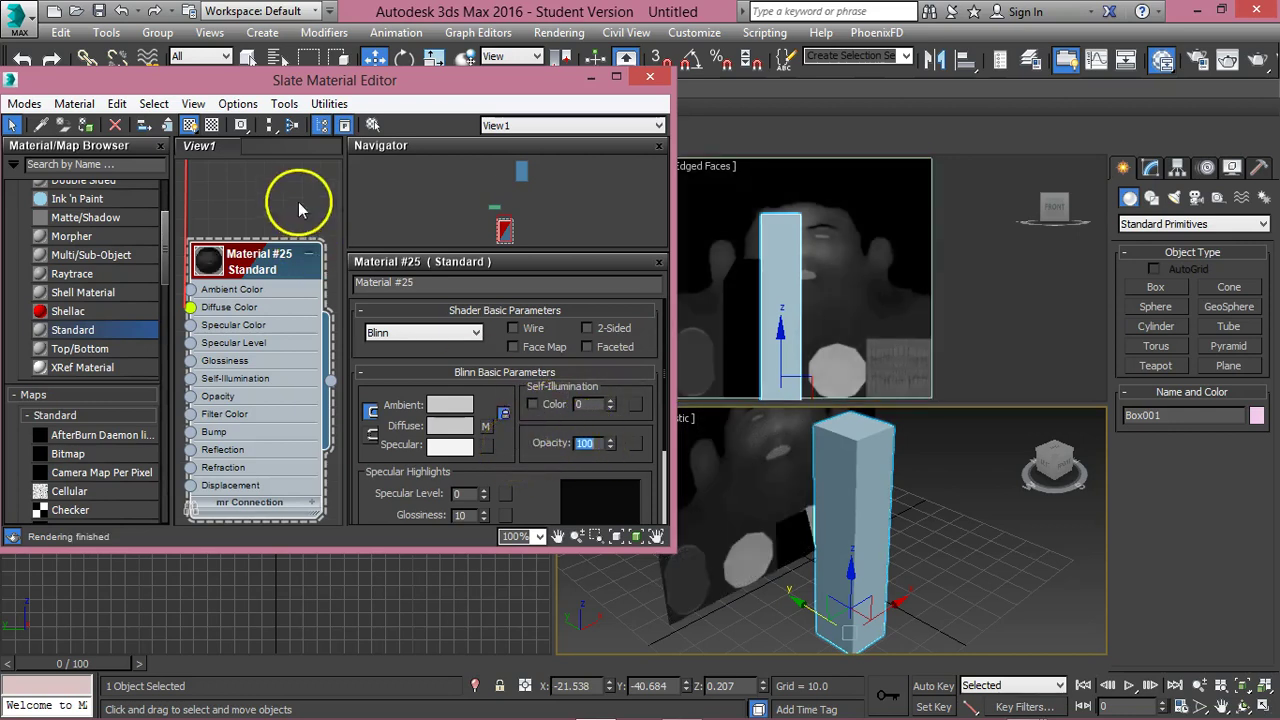
# Show the parameters of Material #26 and set its opacity to 20 to make the box see-through.
pyautogui.moveTo(263, 223); pyautogui.dragTo(260, 424, button='middle')
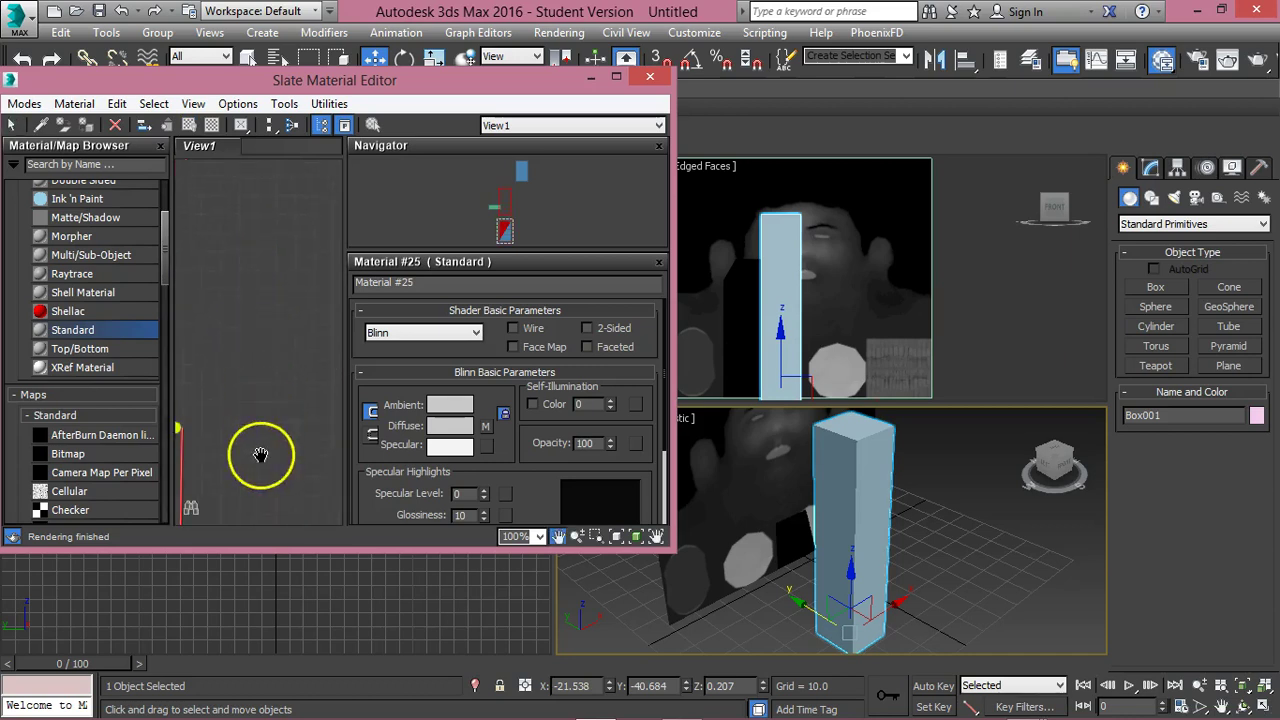
pyautogui.scroll(-5, 245, 345)
pyautogui.scroll(6, 250, 355)
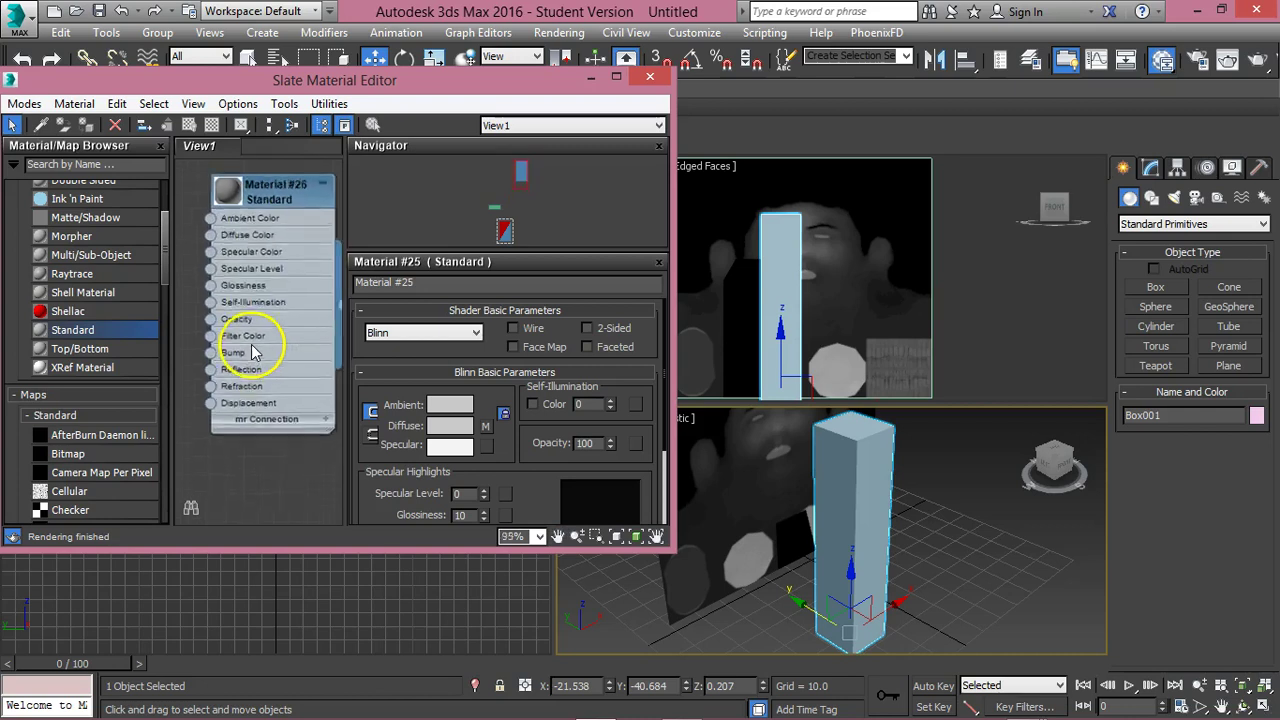
pyautogui.doubleClick(248, 233)
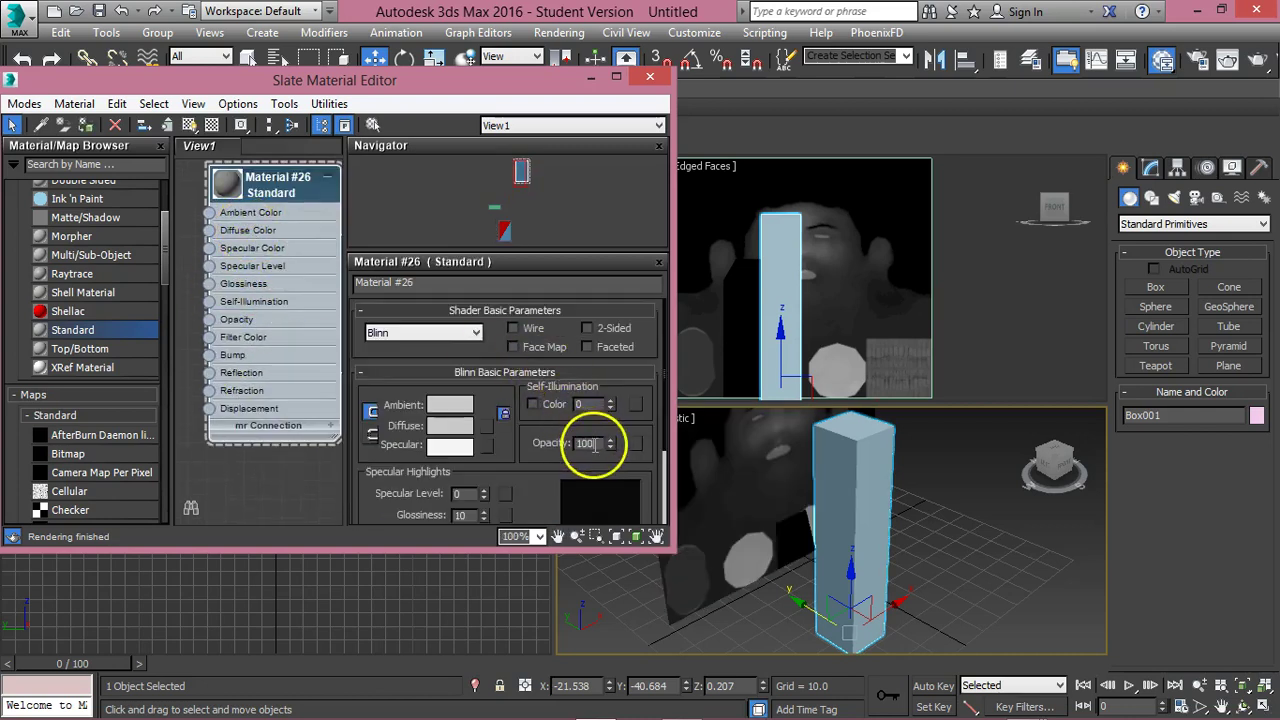
pyautogui.press('Return')
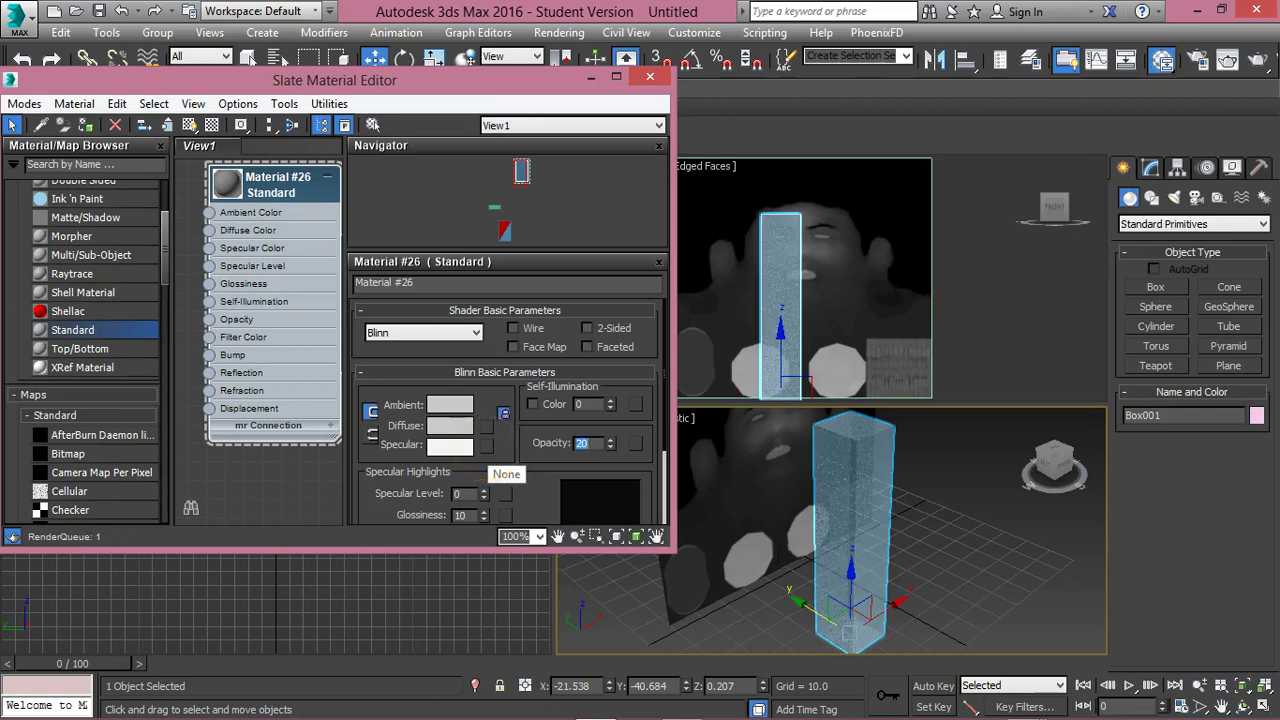
# Lower the opacity of Material #26 to 10 and close the material editor.
pyautogui.click(786, 229)
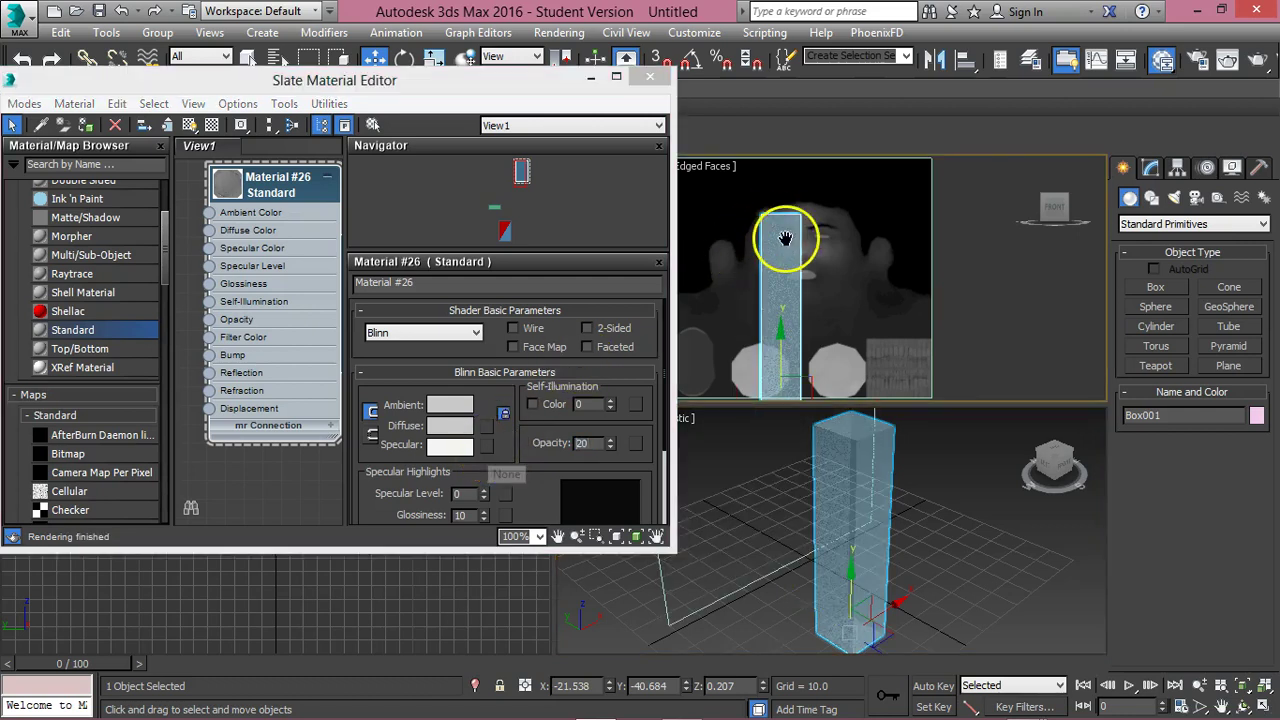
pyautogui.scroll(4, 786, 238)
pyautogui.scroll(2, 786, 238)
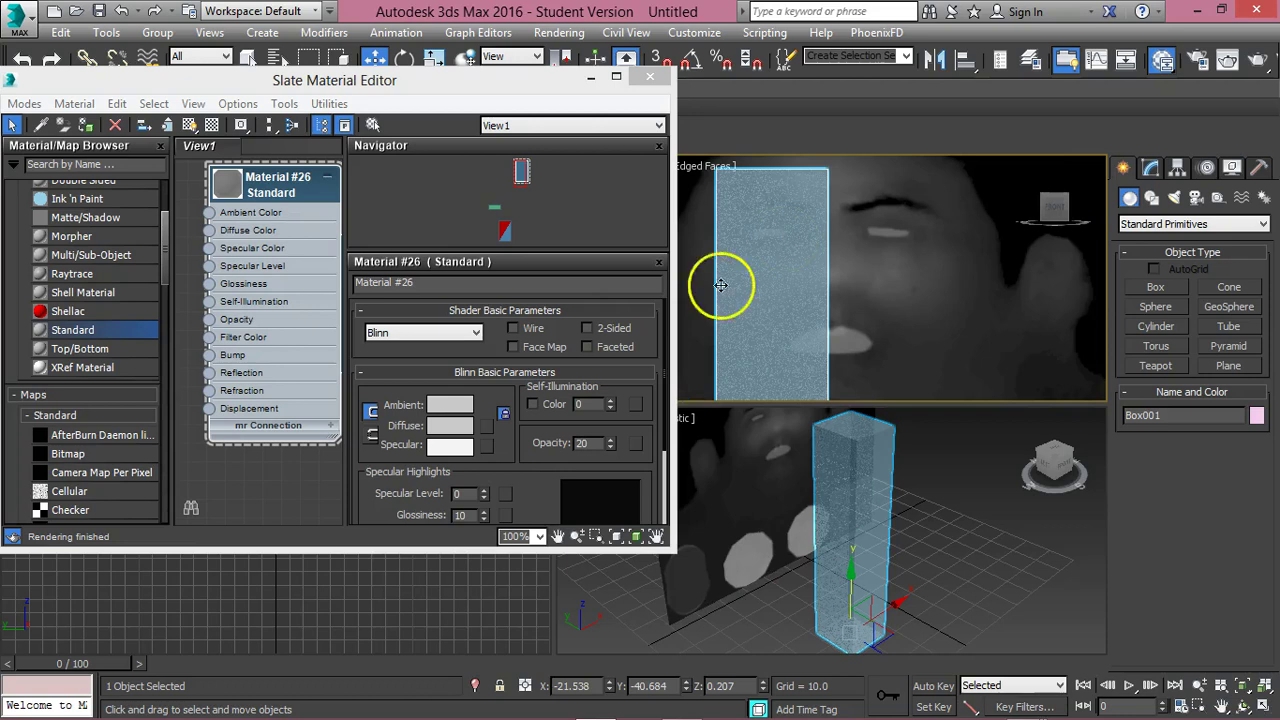
pyautogui.click(584, 443)
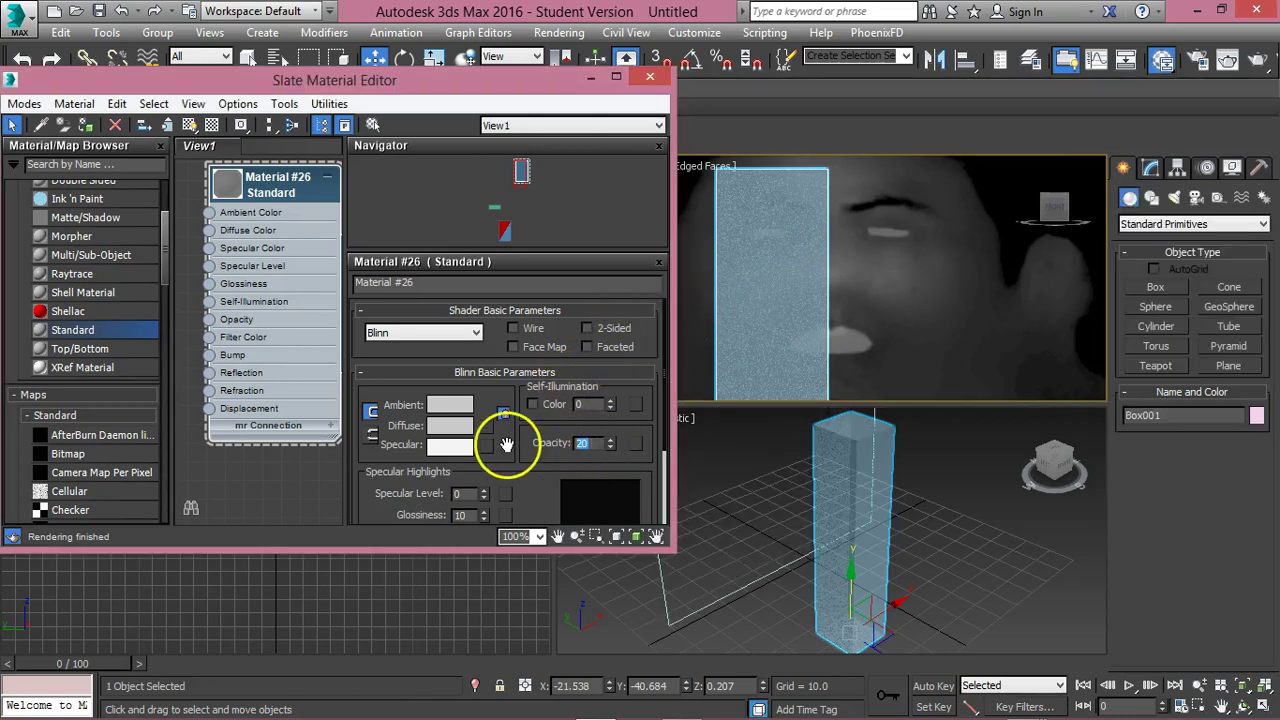
pyautogui.write('10')
pyautogui.press('Return')
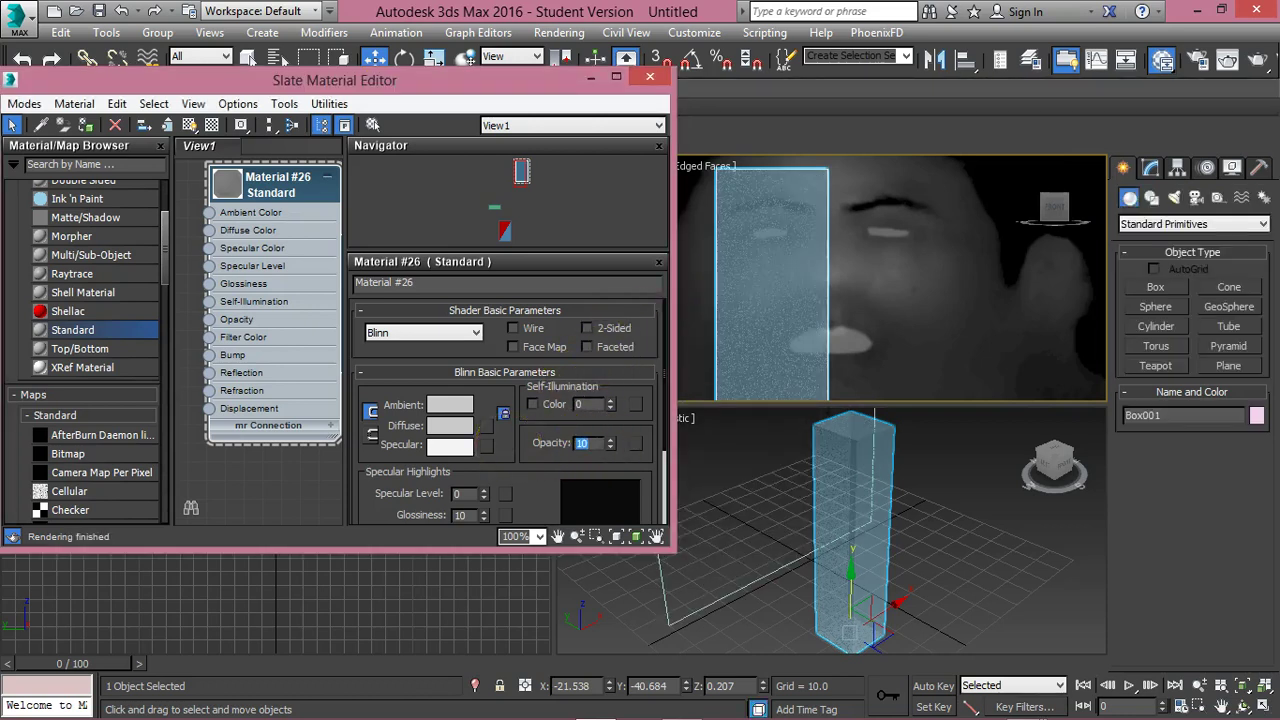
pyautogui.click(502, 415)
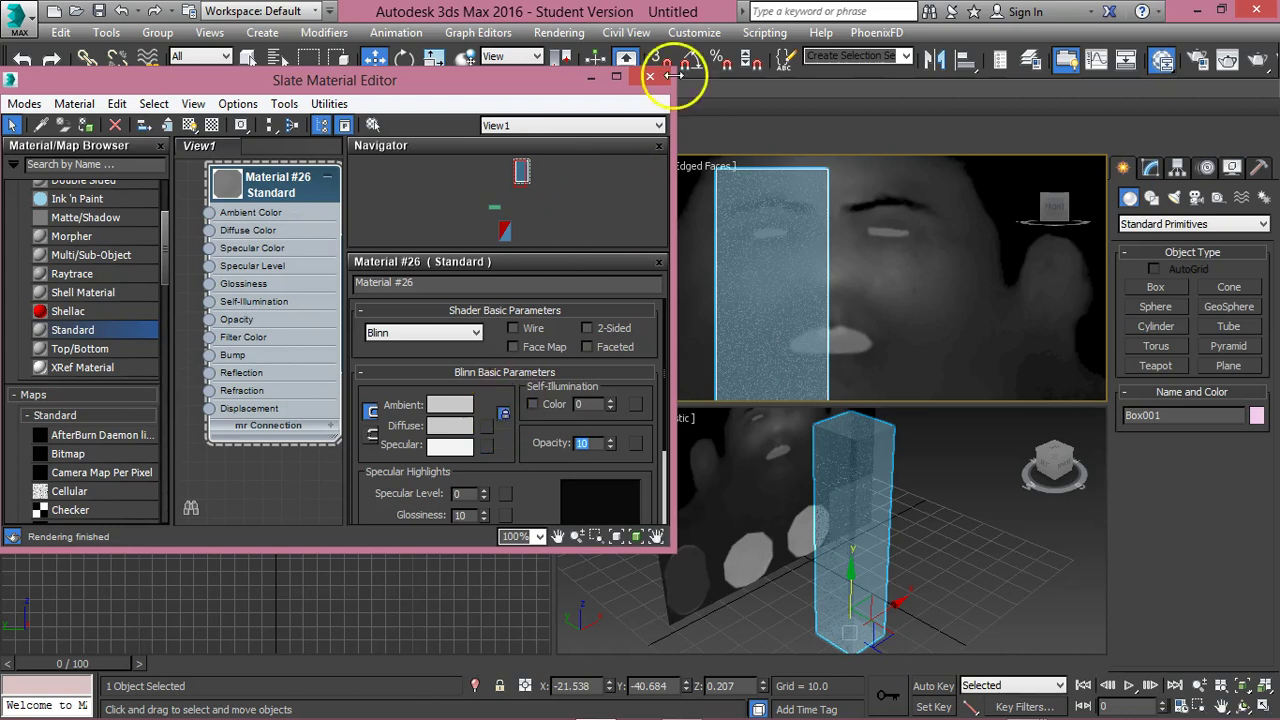
pyautogui.click(651, 78)
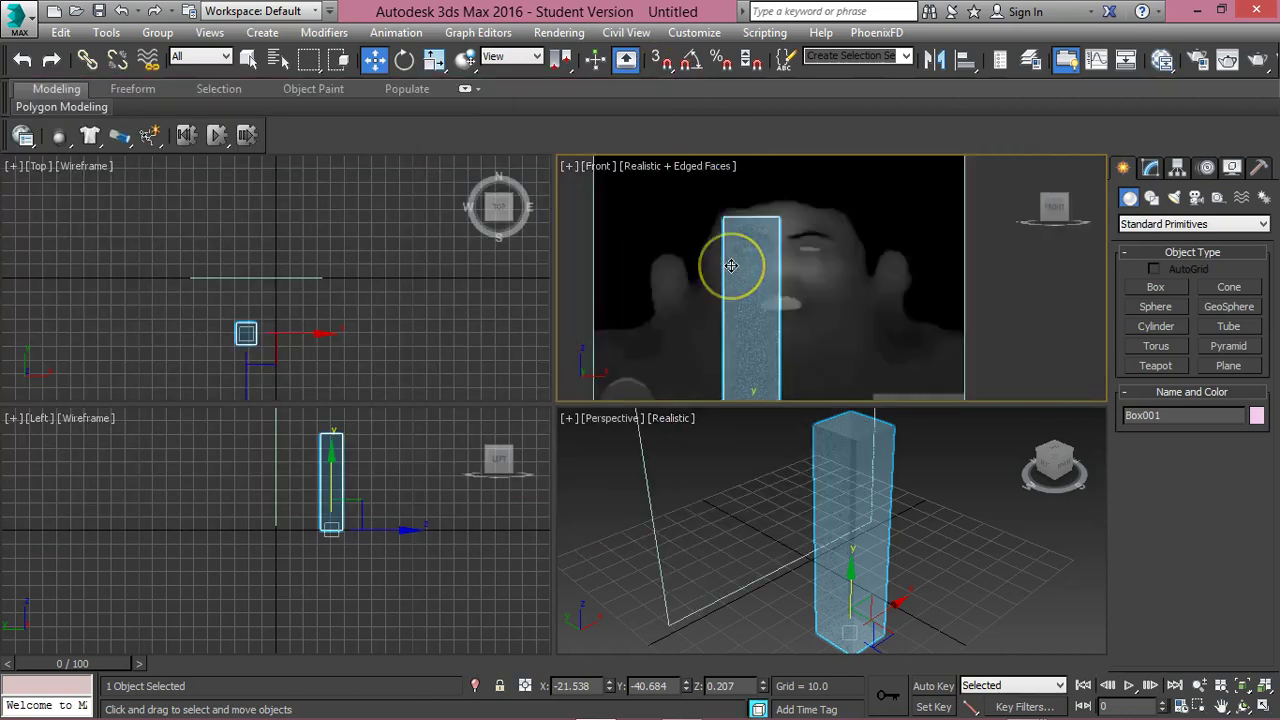
# Delete the image-textured reference plane behind the box.
pyautogui.scroll(-3, 733, 264)
pyautogui.click(811, 277)
pyautogui.rightClick(812, 277)
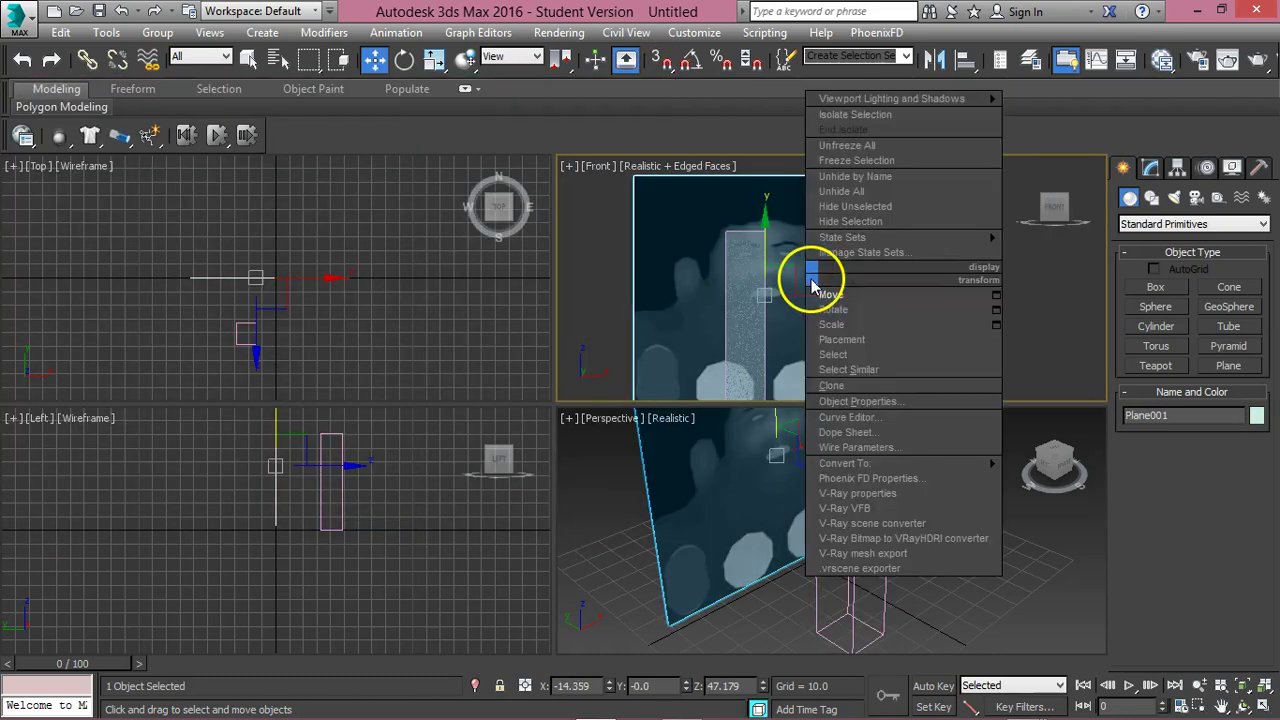
pyautogui.click(1026, 262)
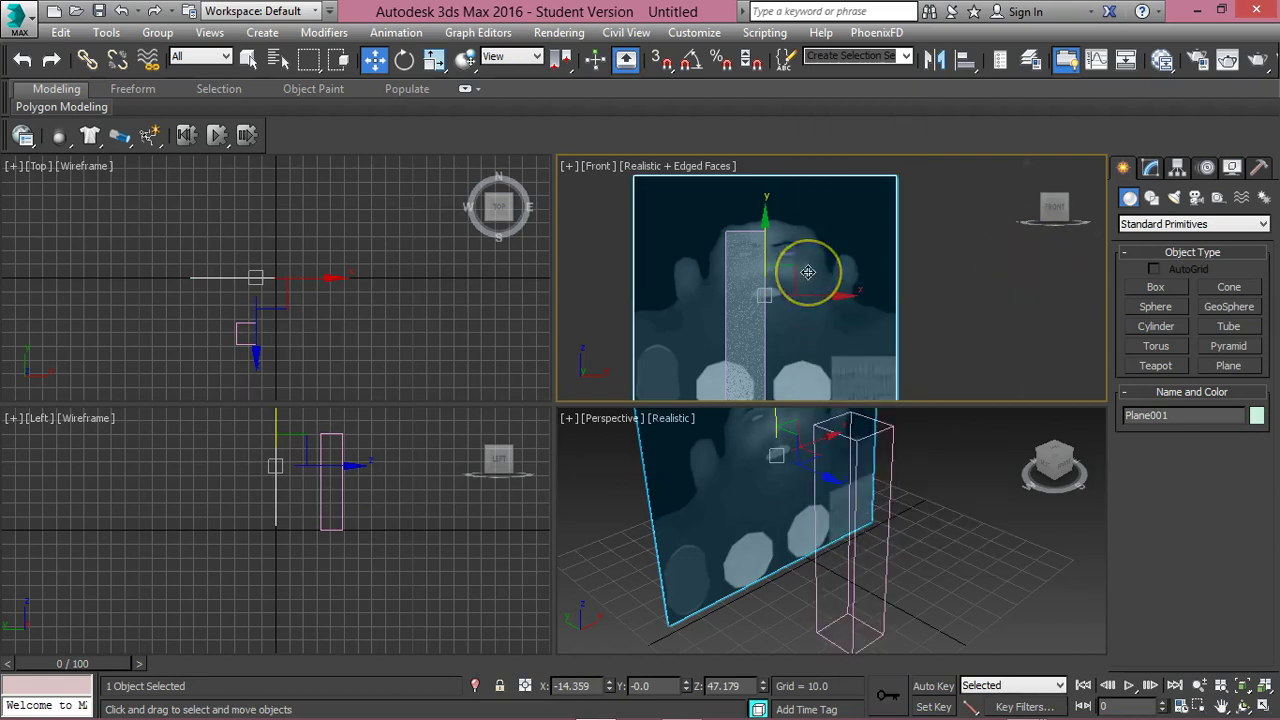
pyautogui.press('Delete')
# Select the box and set the opacity of Material #26 back to 100, closing the material editor when done.
pyautogui.click(763, 297)
pyautogui.scroll(6, 848, 470)
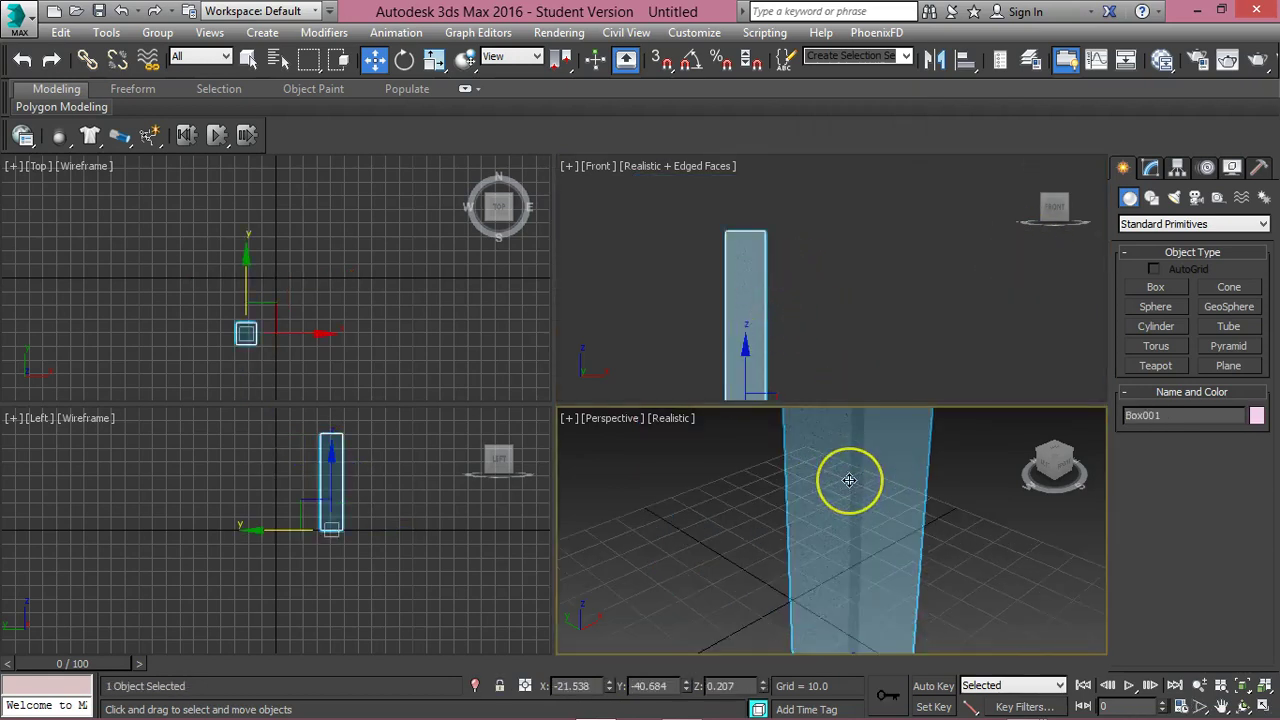
pyautogui.press('m')
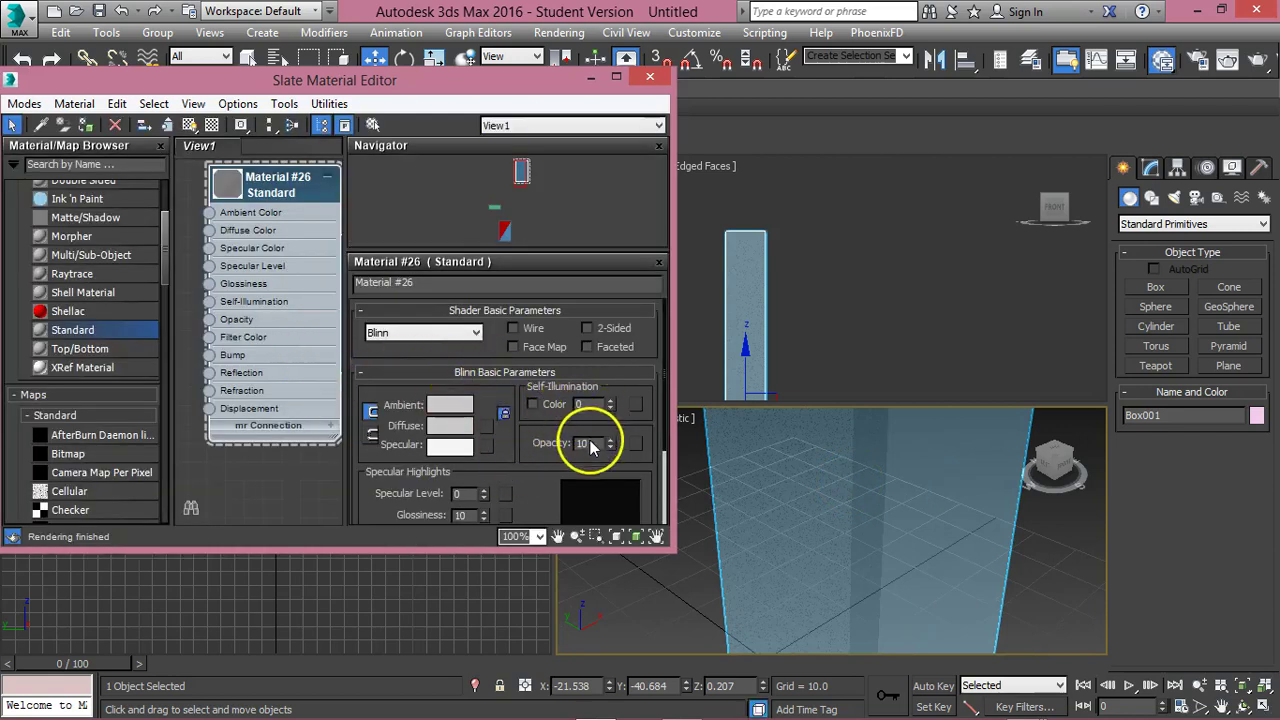
pyautogui.press('0')
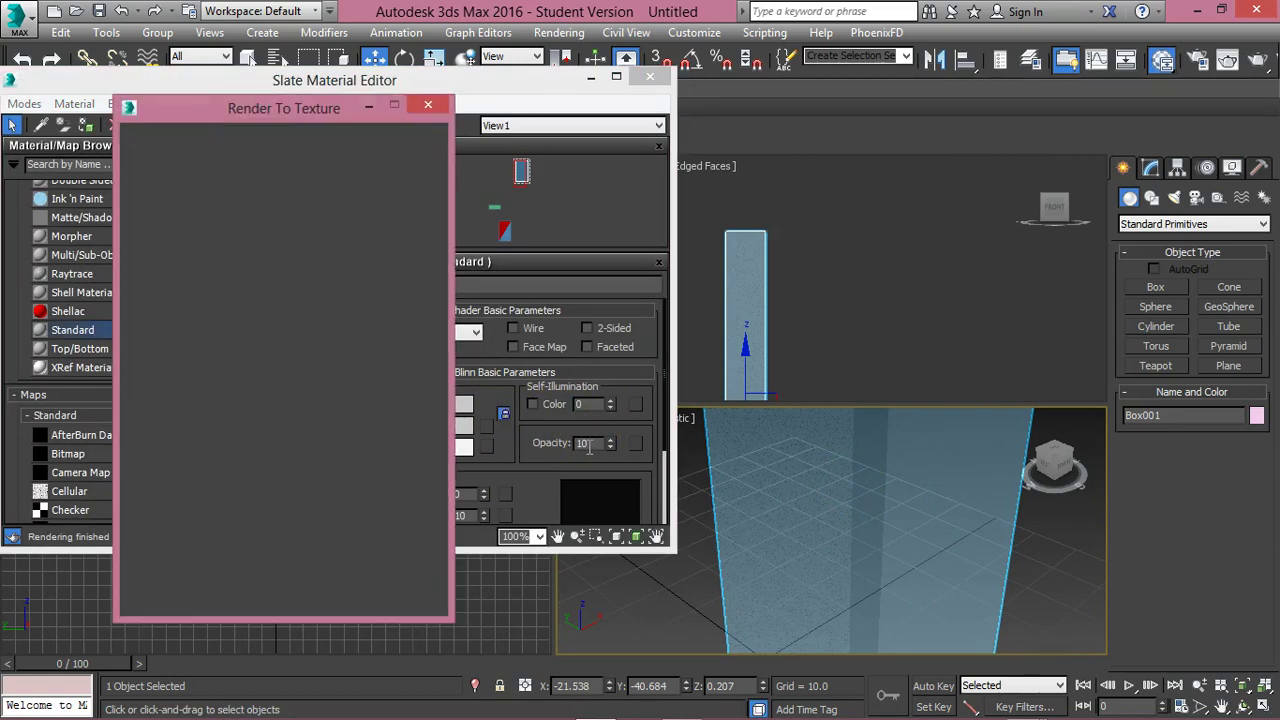
pyautogui.click(427, 104)
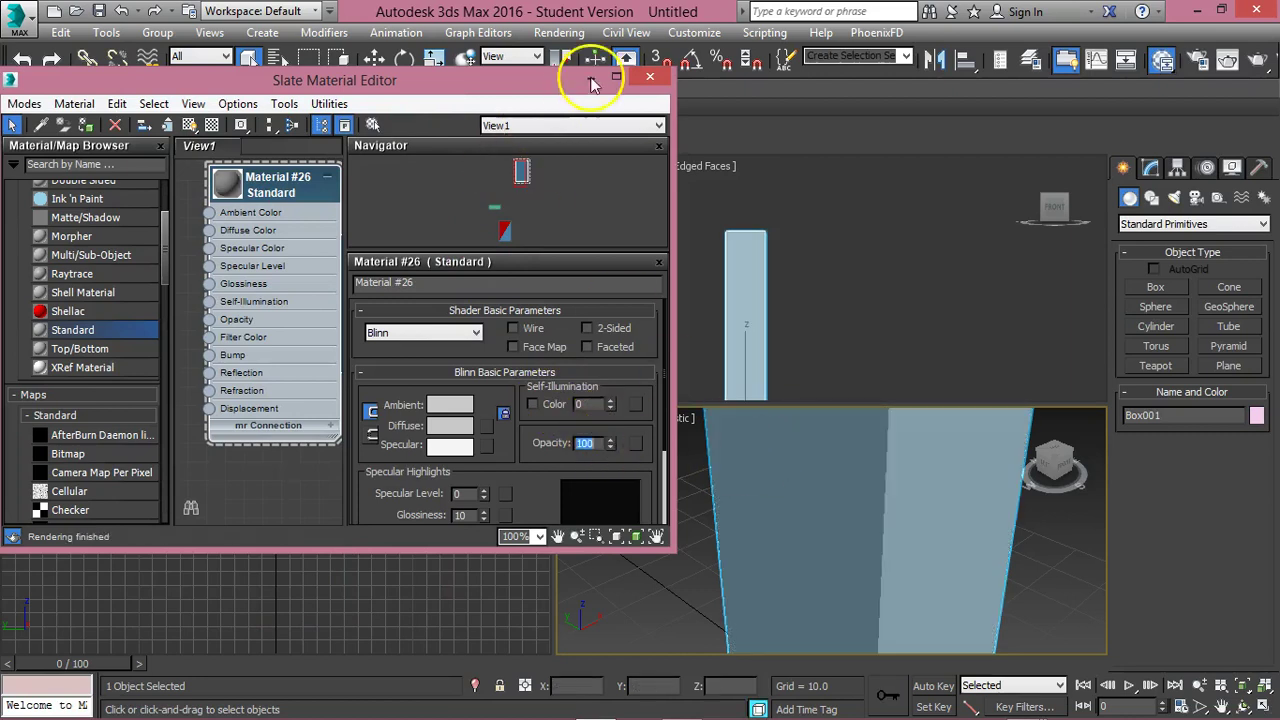
pyautogui.click(650, 77)
# Turn on edged faces shading in the Perspective viewport.
pyautogui.scroll(-6, 829, 509)
pyautogui.scroll(4, 826, 509)
pyautogui.scroll(-2, 825, 509)
pyautogui.press('F4')
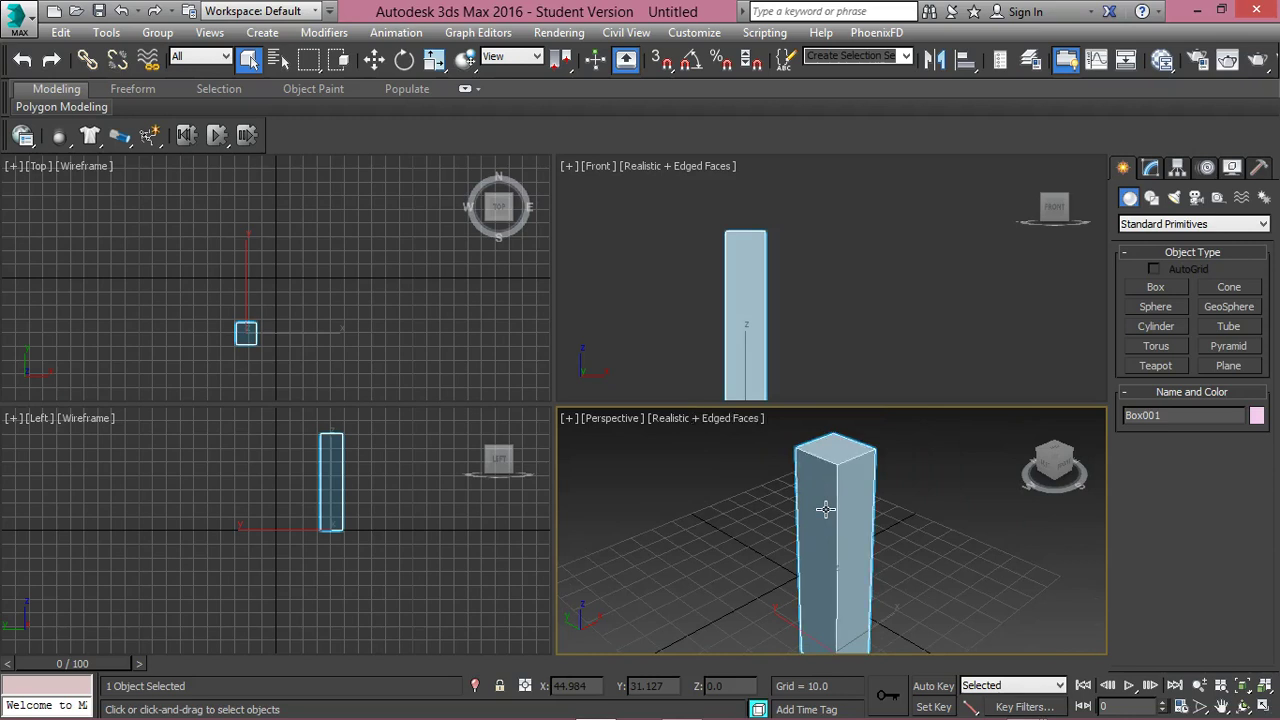
# Scale the box down along its Z axis to about 25% so it becomes roughly a cube.
pyautogui.scroll(-5, 849, 508)
pyautogui.scroll(3, 852, 500)
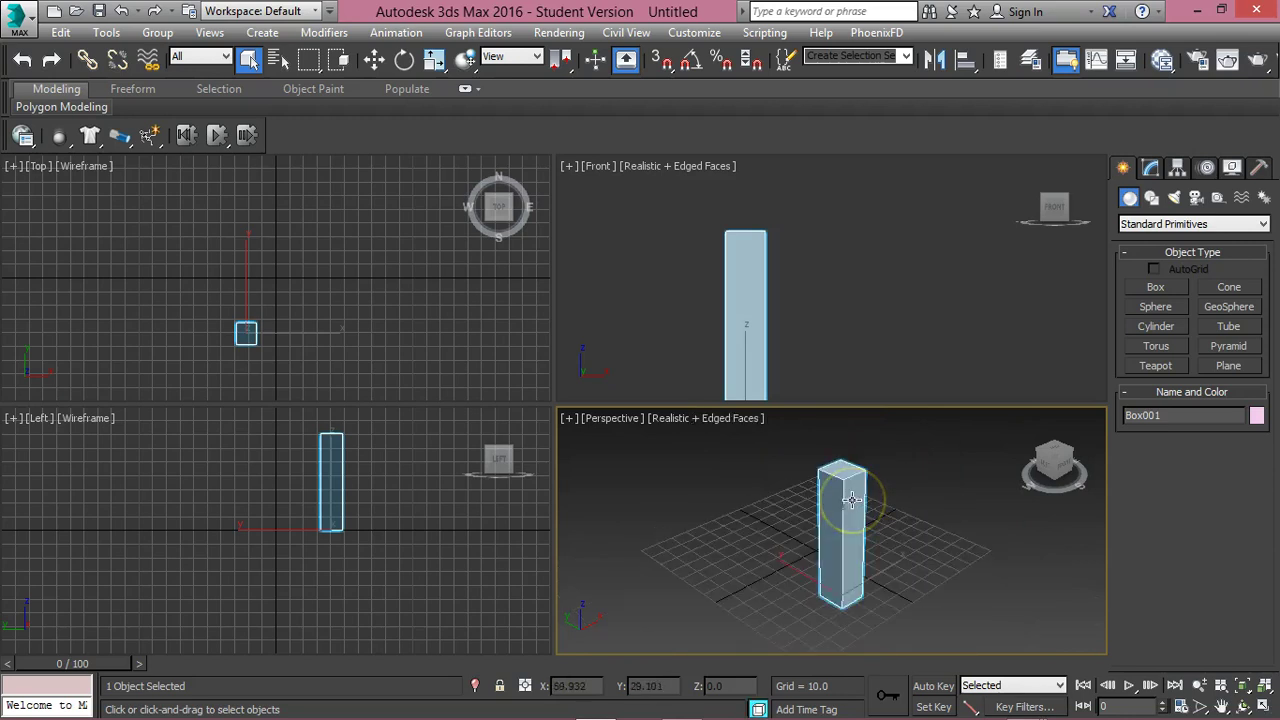
pyautogui.press('r')
pyautogui.moveTo(848, 510); pyautogui.dragTo(831, 606)
pyautogui.scroll(4, 826, 650)
pyautogui.scroll(-2, 875, 545)
pyautogui.moveTo(875, 545); pyautogui.dragTo(874, 551)
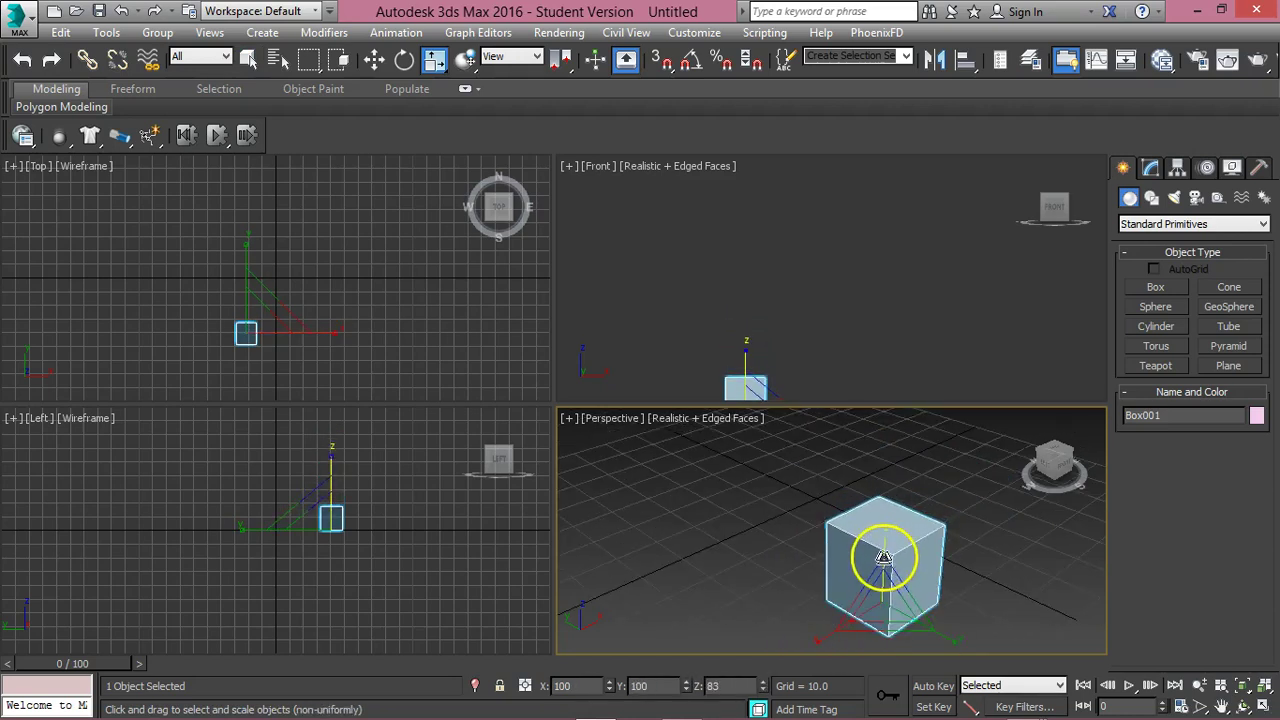
# Frame the shortened box in the Front, Top, Left and Perspective viewports.
pyautogui.click(766, 381)
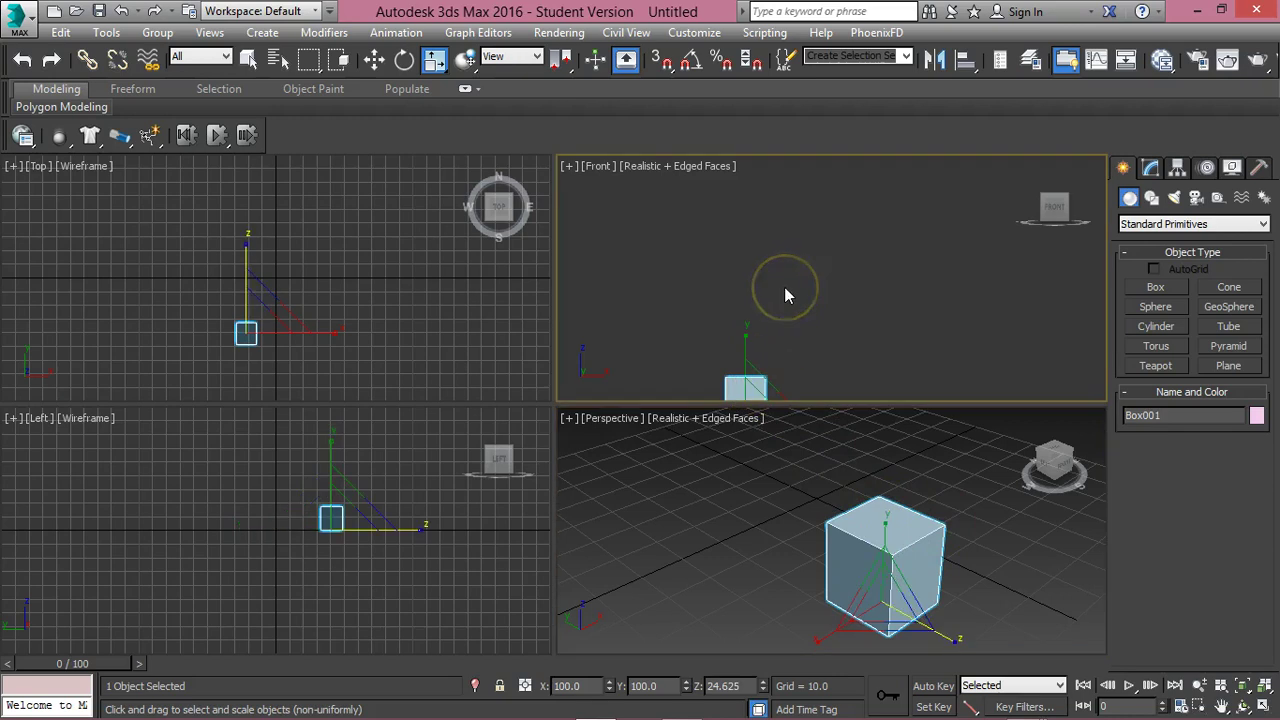
pyautogui.press('z')
pyautogui.click(402, 288)
pyautogui.press('z')
pyautogui.click(356, 528)
pyautogui.press('z')
pyautogui.click(689, 518)
pyautogui.press('z')
pyautogui.scroll(-8, 737, 517)
pyautogui.scroll(-5, 337, 277)
# Move the box close to the grid origin, to about X -0.56 and Y -0.37.
pyautogui.click(619, 256)
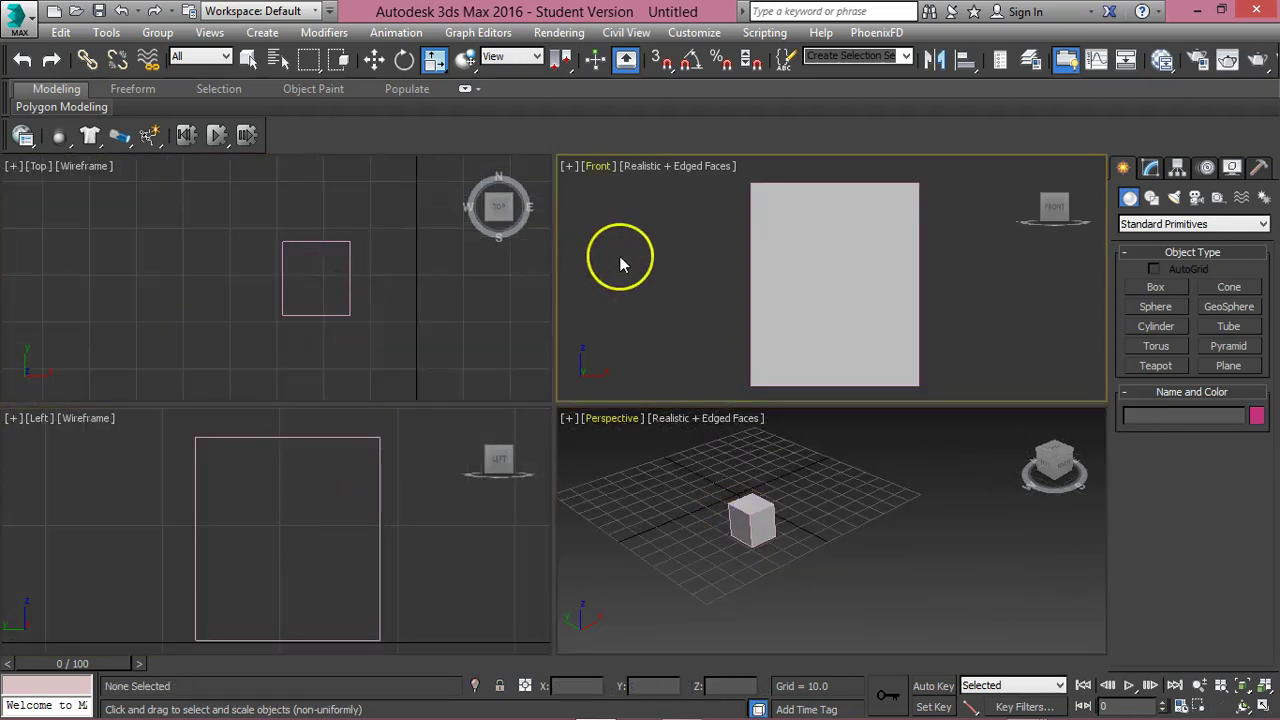
pyautogui.scroll(-3, 671, 248)
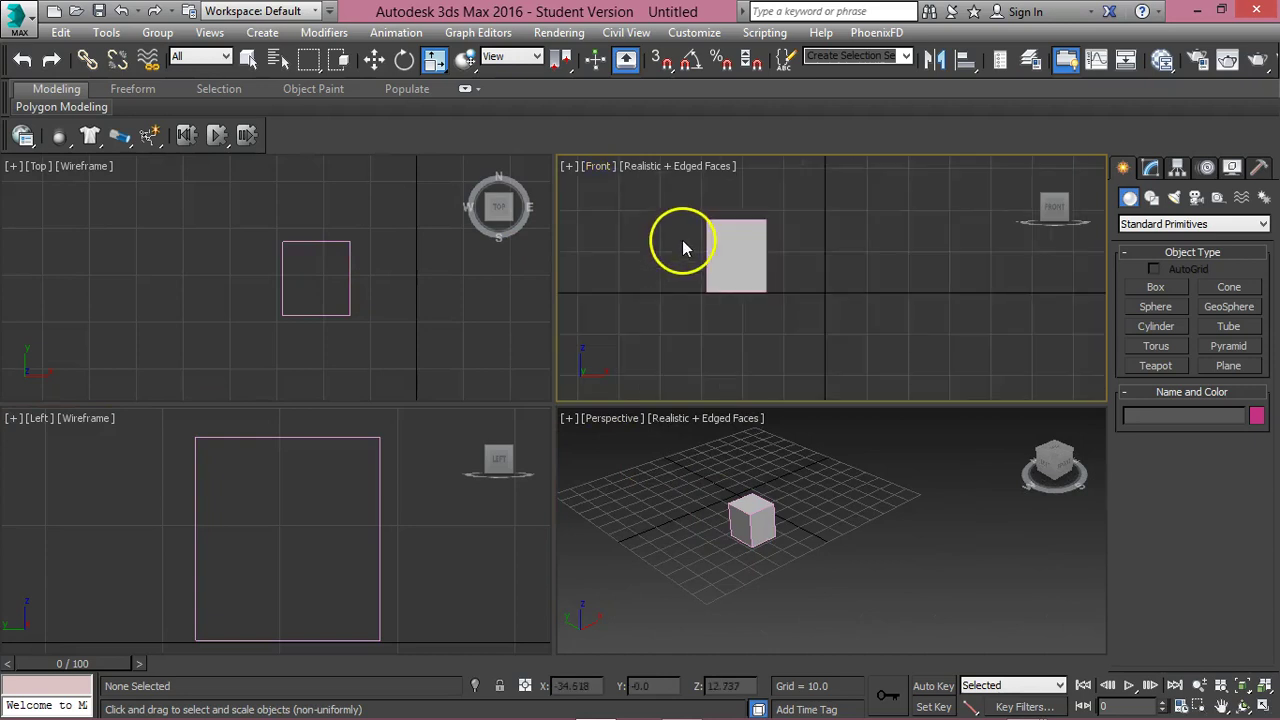
pyautogui.rightClick(778, 262)
pyautogui.click(800, 282)
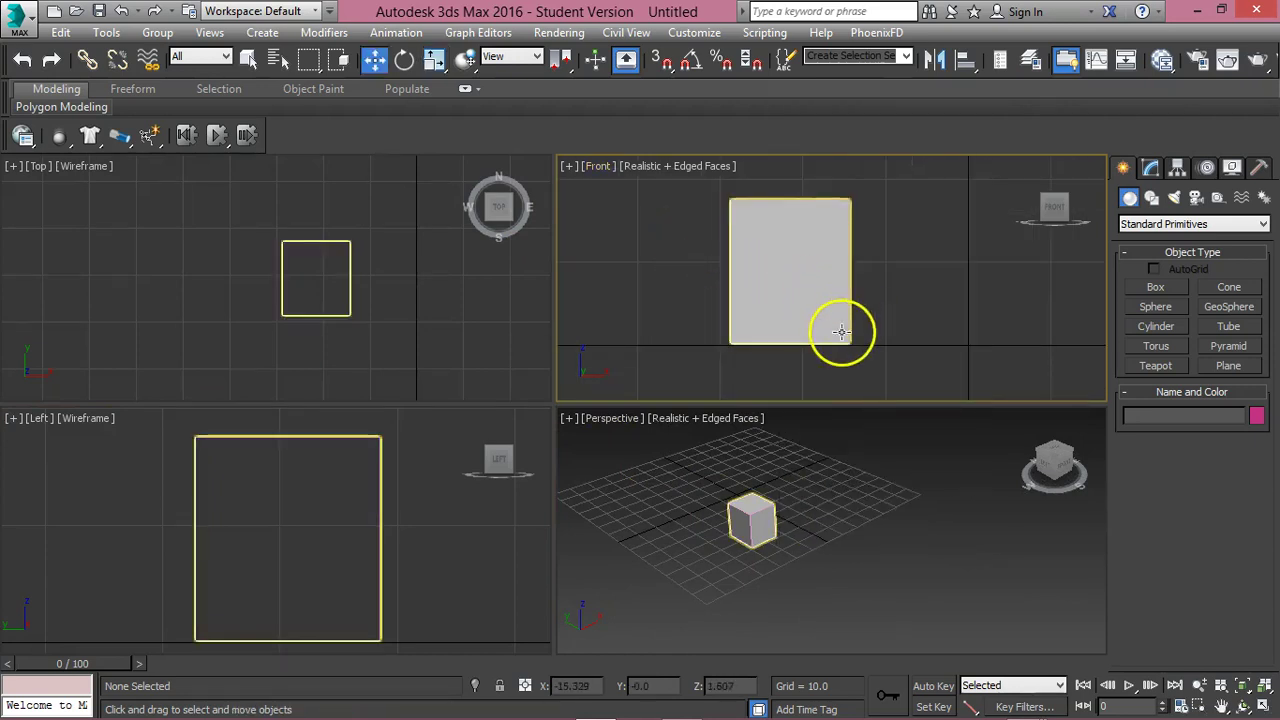
pyautogui.moveTo(852, 340); pyautogui.dragTo(1030, 343)
pyautogui.click(437, 263)
pyautogui.scroll(-5, 360, 320)
pyautogui.moveTo(383, 269); pyautogui.dragTo(391, 194)
# Deselect the box and refit all four viewports to its new position.
pyautogui.click(322, 280)
pyautogui.press('z')
pyautogui.click(215, 452)
pyautogui.press('z')
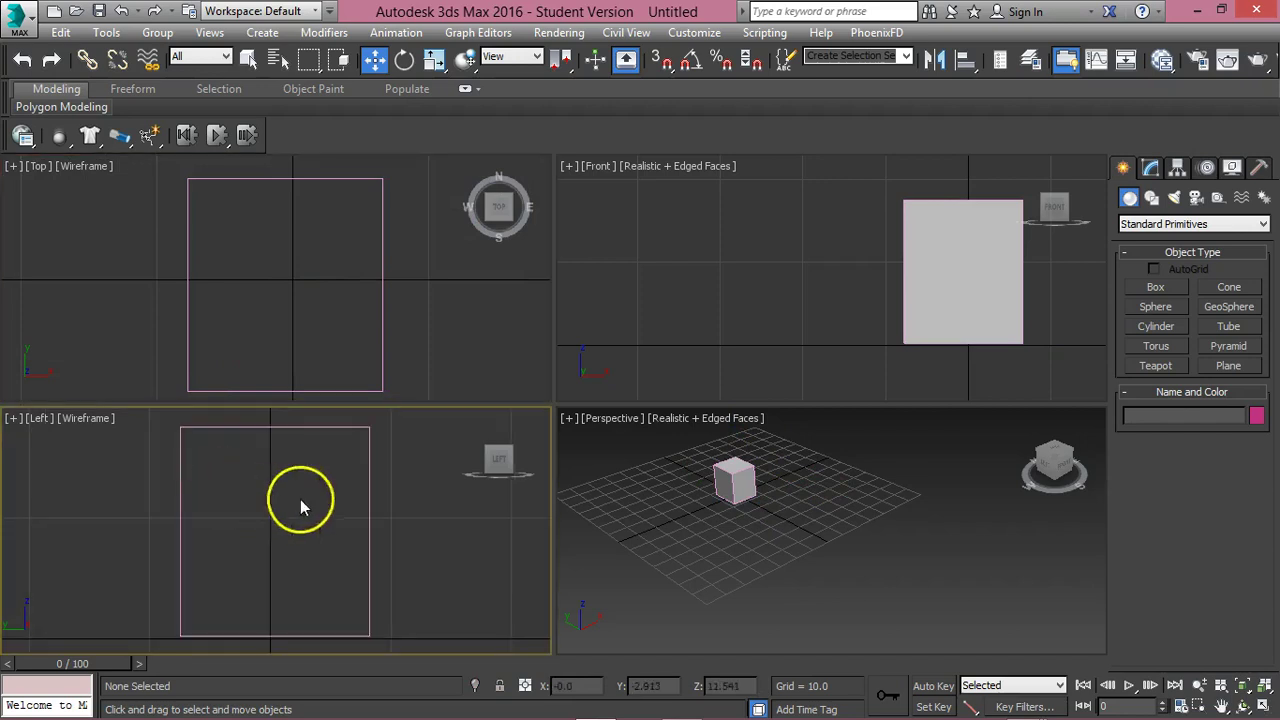
pyautogui.click(814, 303)
pyautogui.press('z')
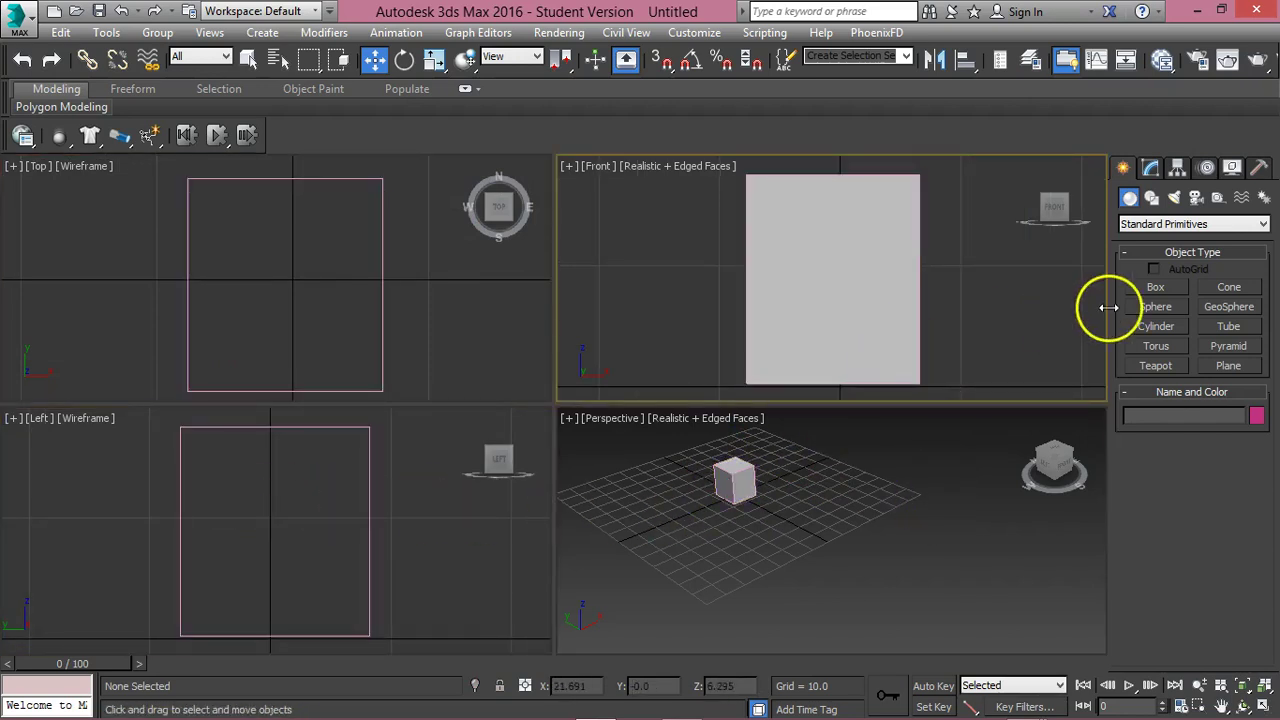
pyautogui.click(768, 475)
pyautogui.press('z')
# Set the box's length, width and height segments to 3 each.
pyautogui.click(1150, 167)
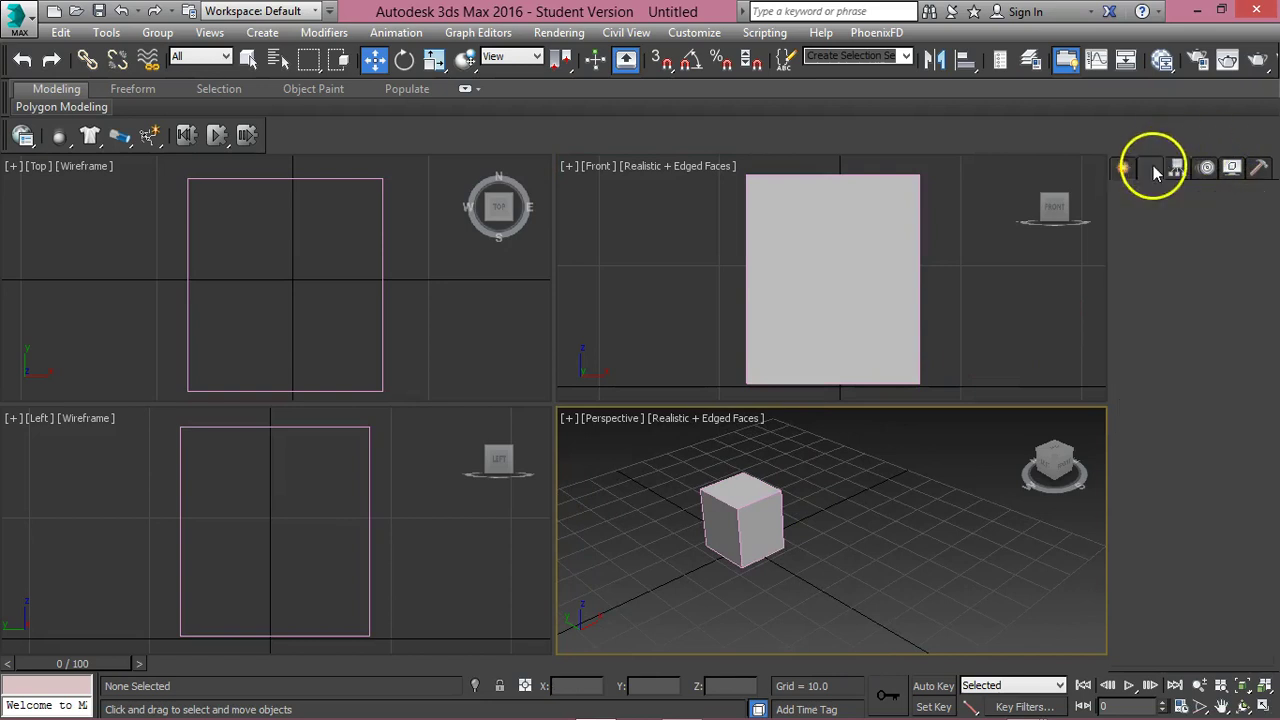
pyautogui.click(760, 523)
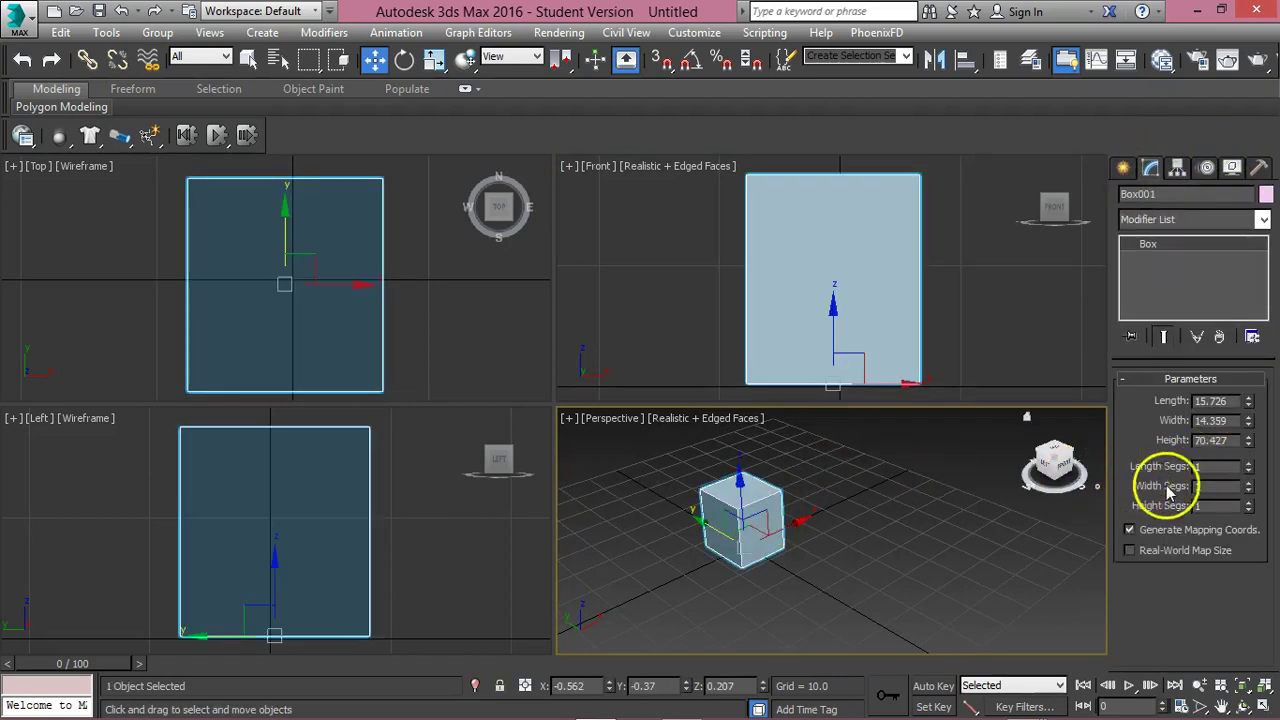
pyautogui.doubleClick(1212, 467)
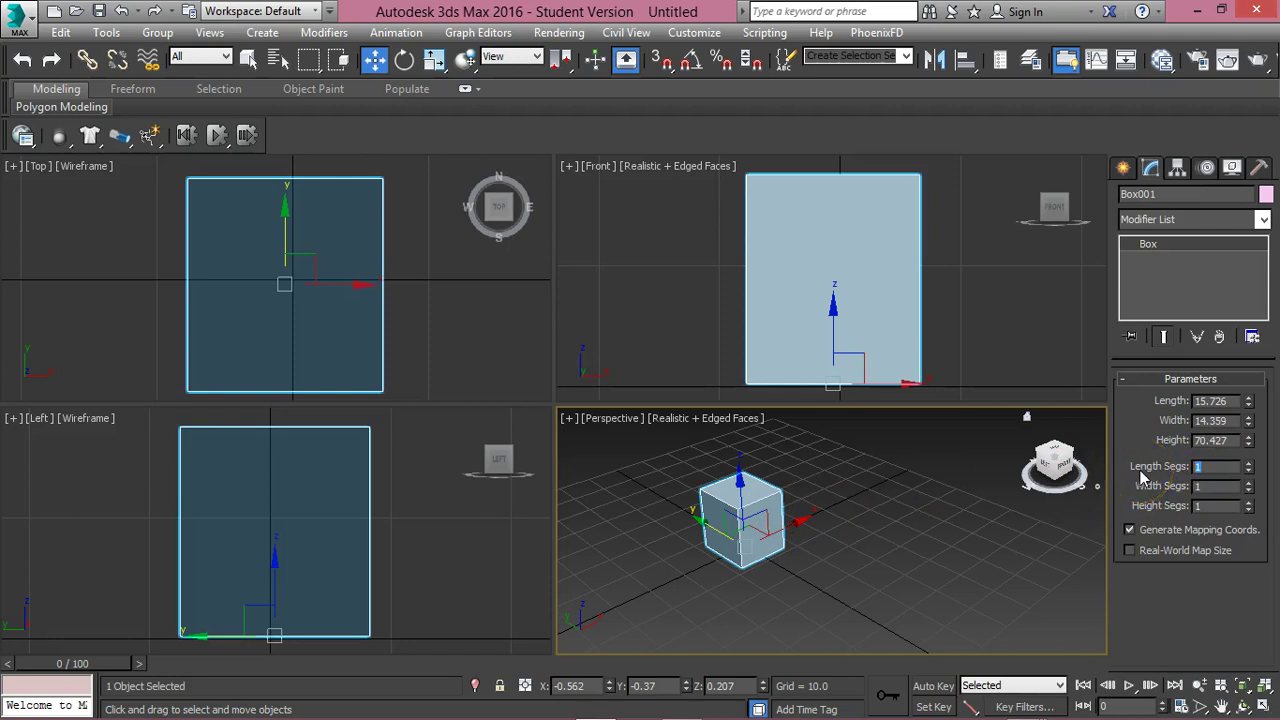
pyautogui.write('3')
pyautogui.press('Return')
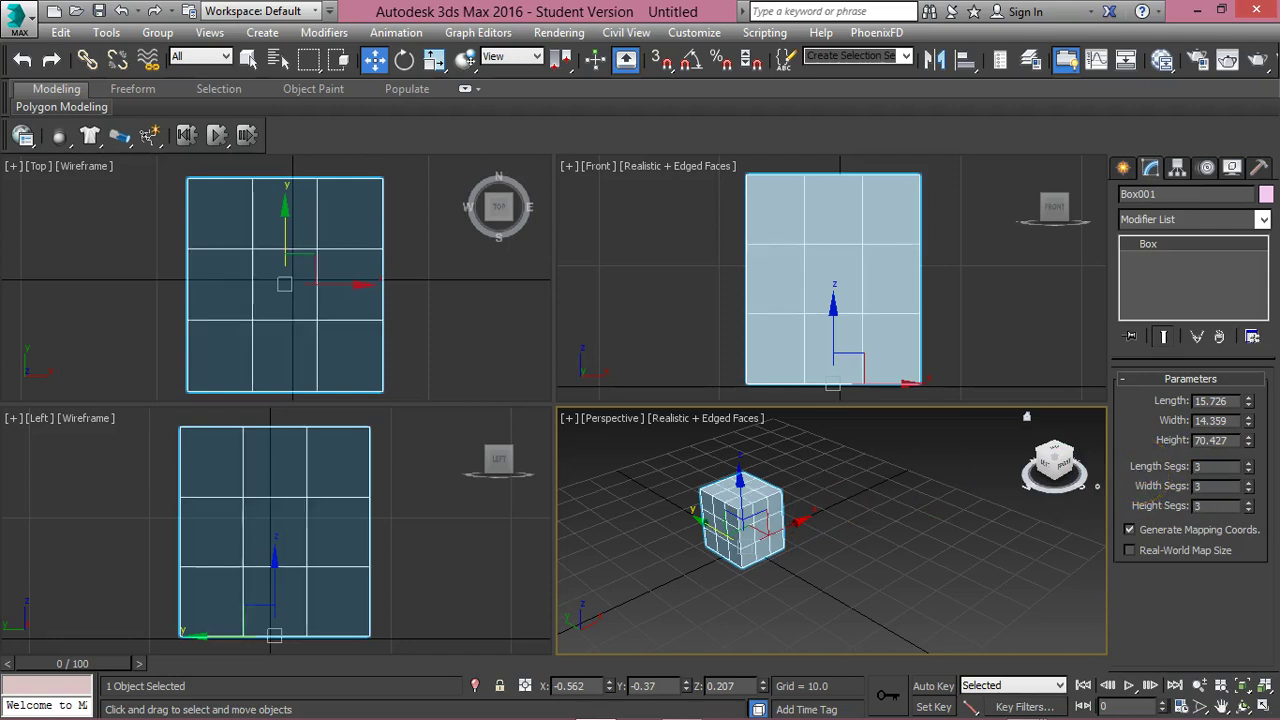
# Convert the segmented box to an Editable Poly.
pyautogui.scroll(3, 771, 509)
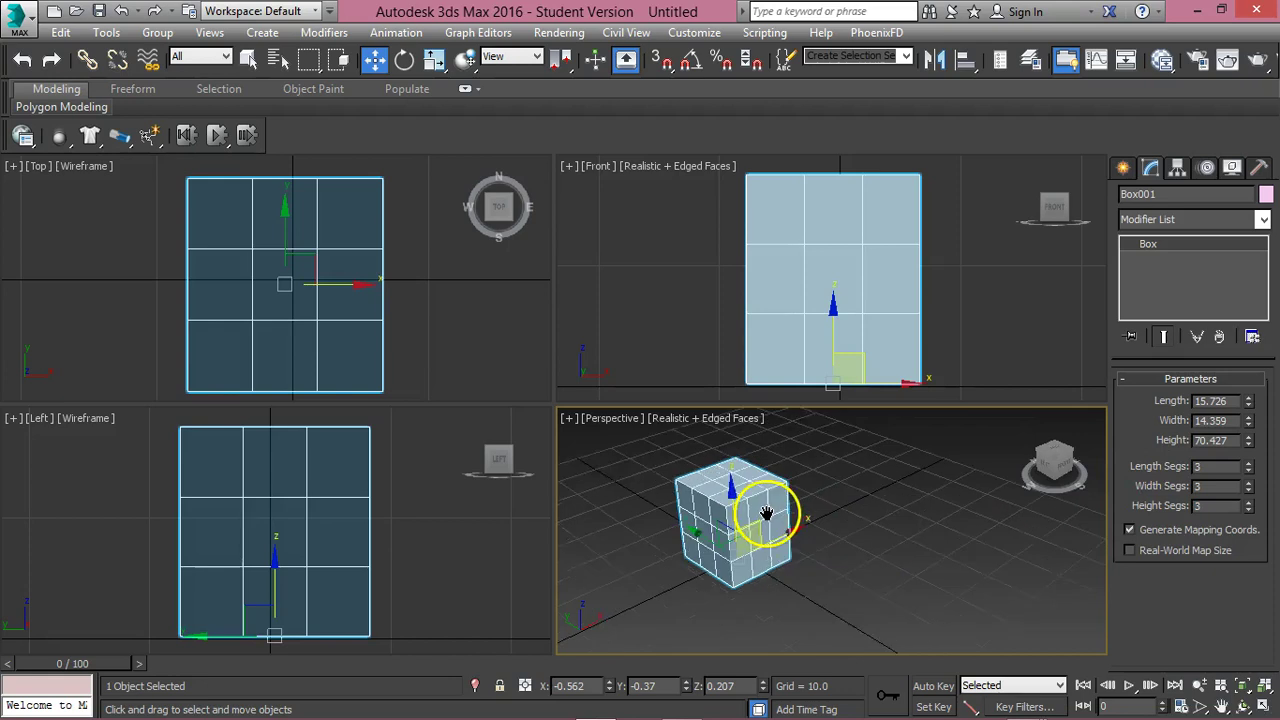
pyautogui.scroll(2, 766, 513)
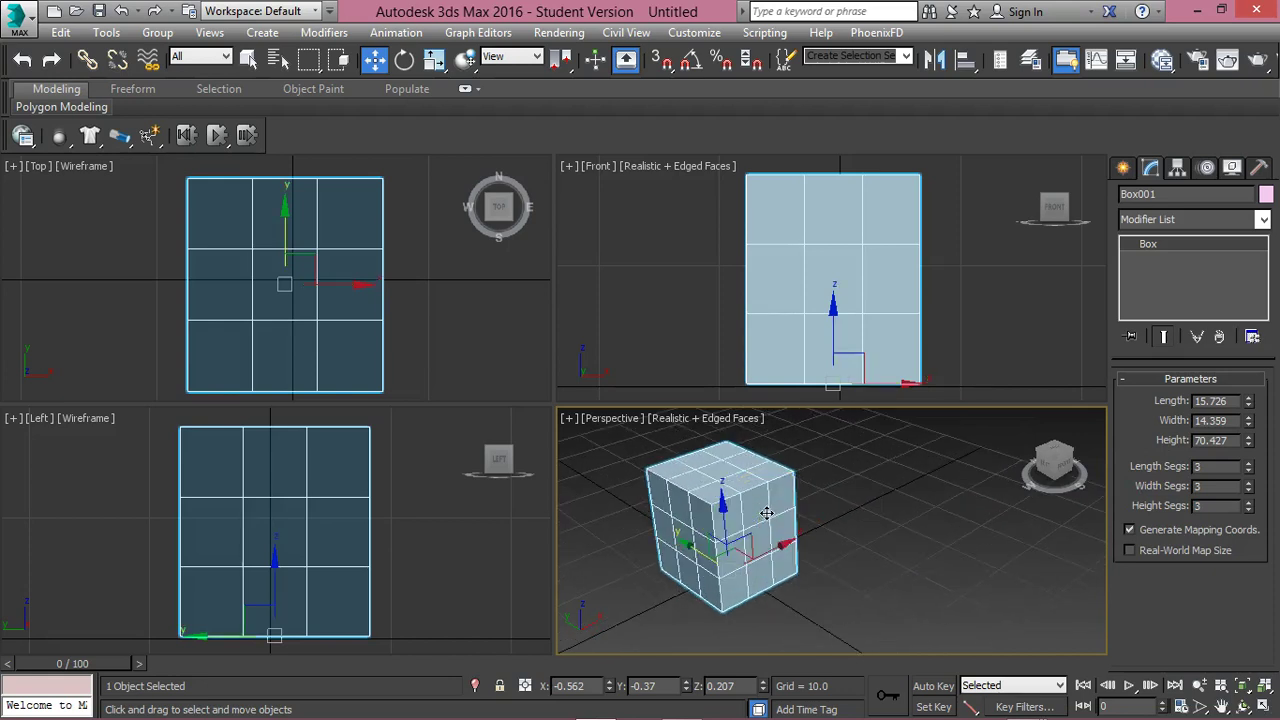
pyautogui.keyDown('alt'); pyautogui.moveTo(747, 509); pyautogui.dragTo(766, 466, button='middle'); pyautogui.keyUp('alt')
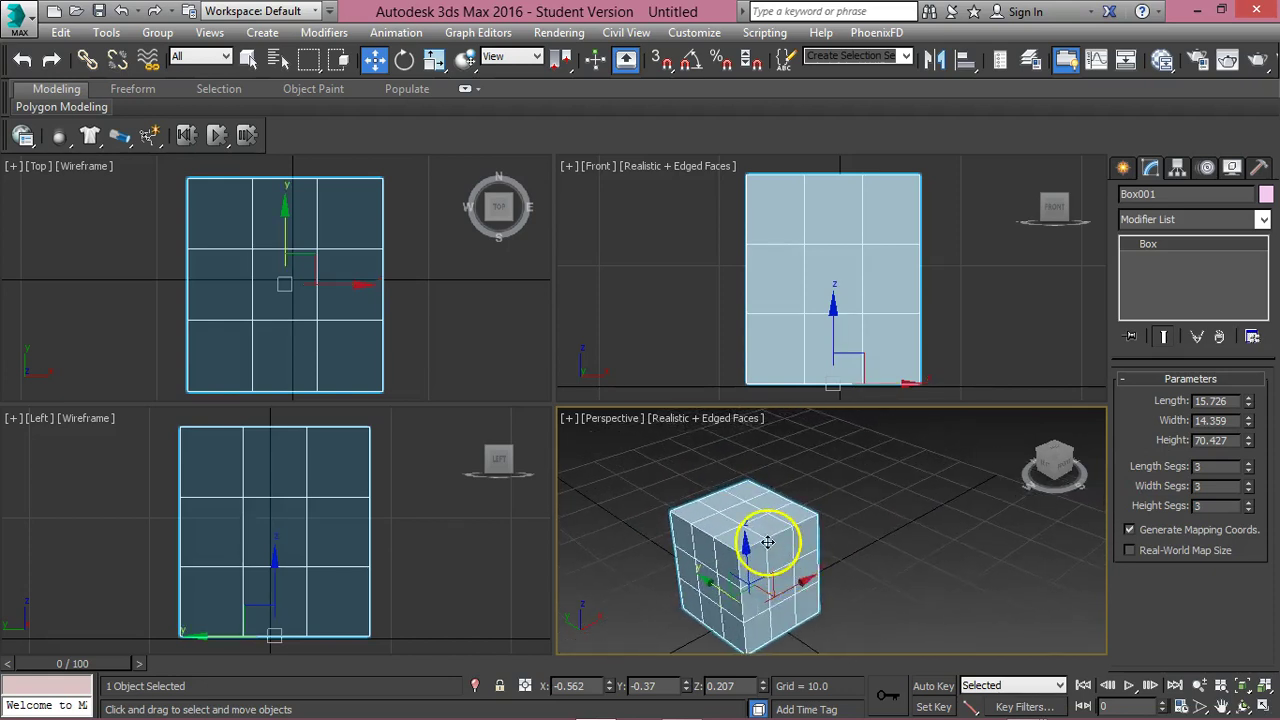
pyautogui.rightClick(769, 468)
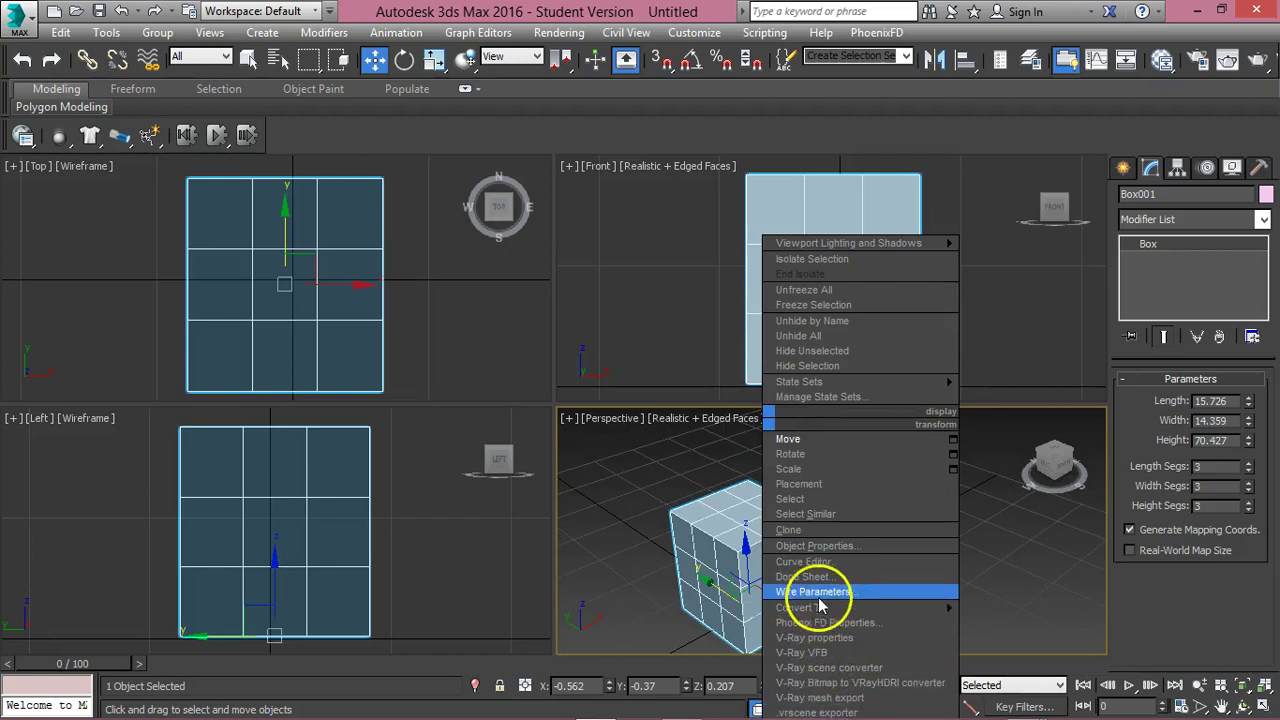
pyautogui.moveTo(837, 612)
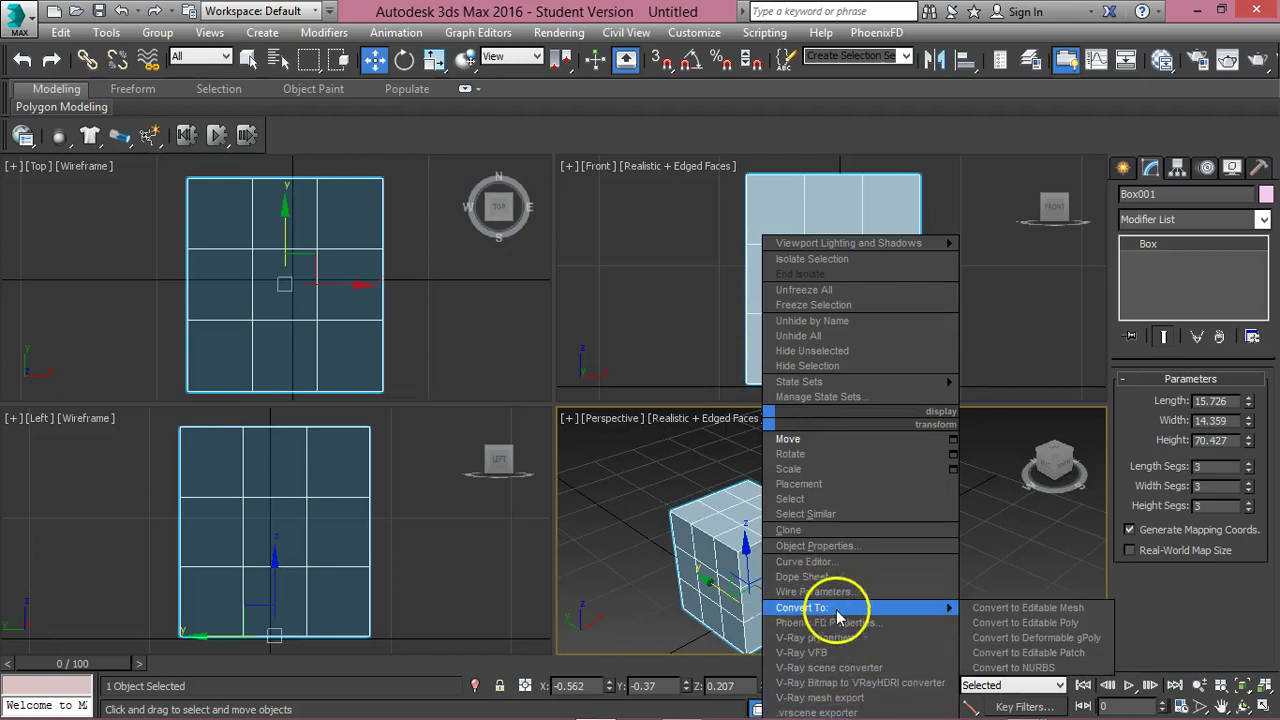
pyautogui.click(1025, 622)
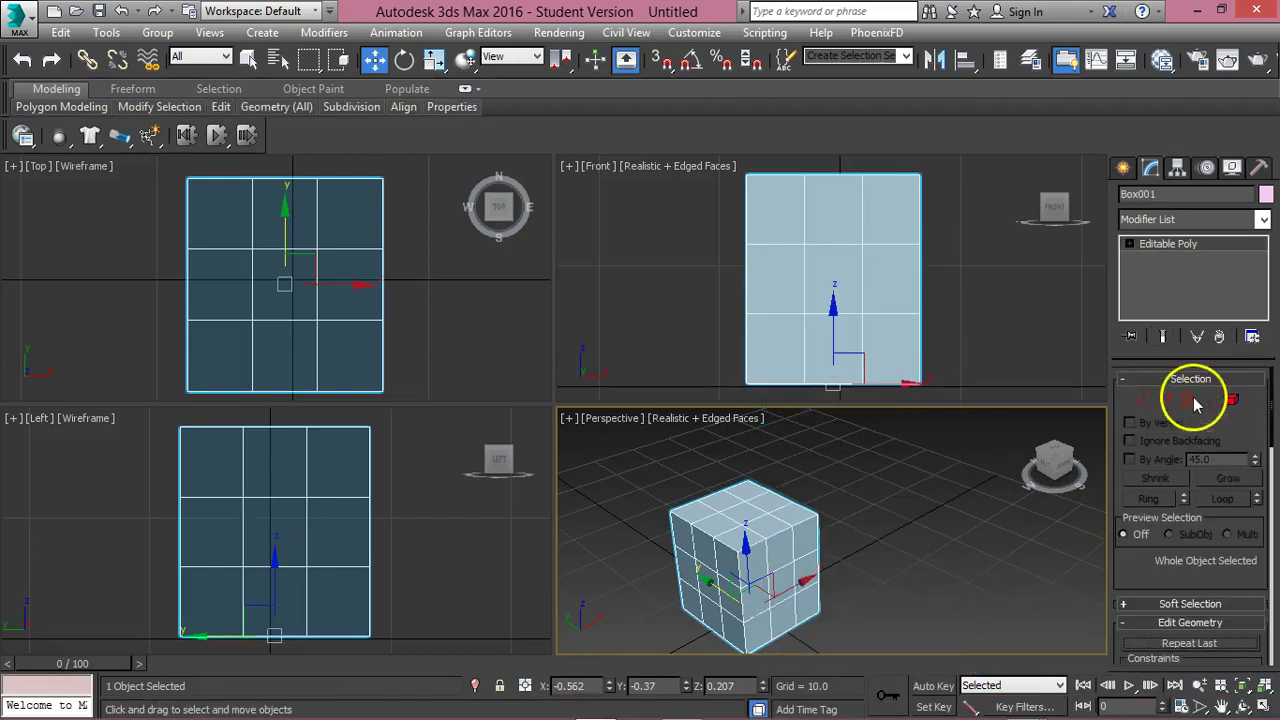
# Try the Vertex and Edge sub-object levels, switch to Polygon level and select the centre polygon on the box's upper face.
pyautogui.click(1144, 403)
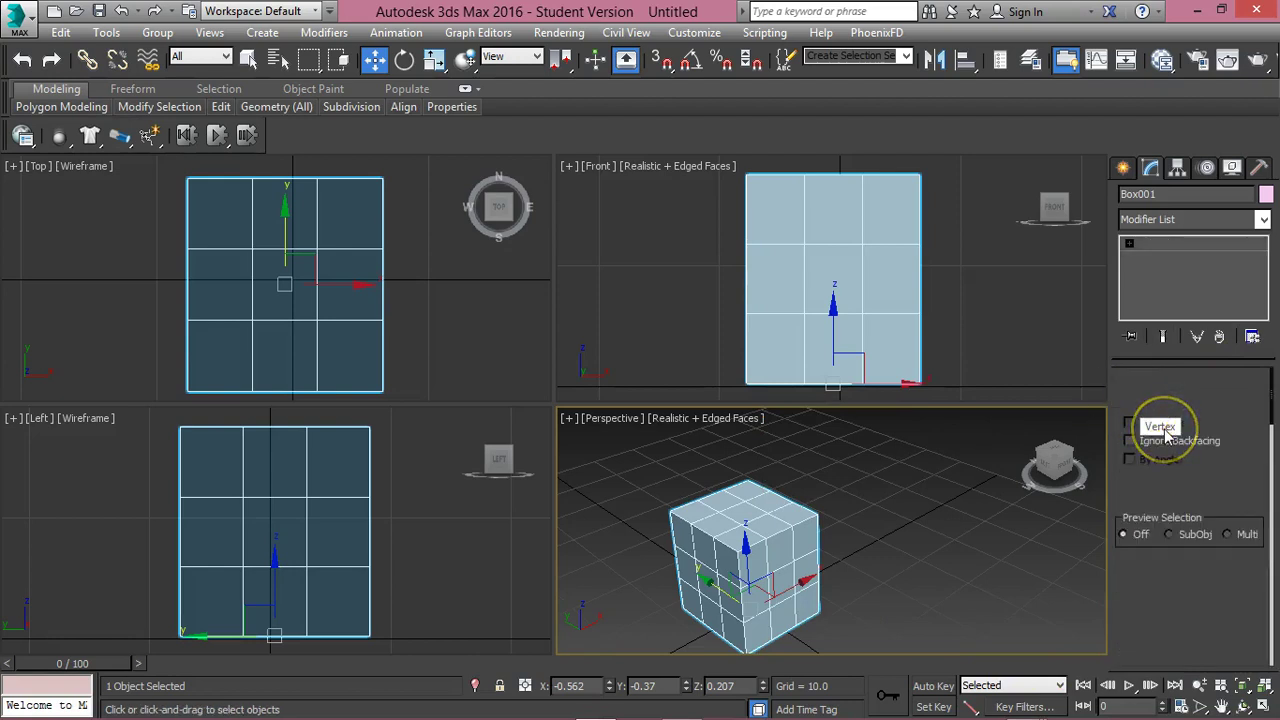
pyautogui.click(1162, 404)
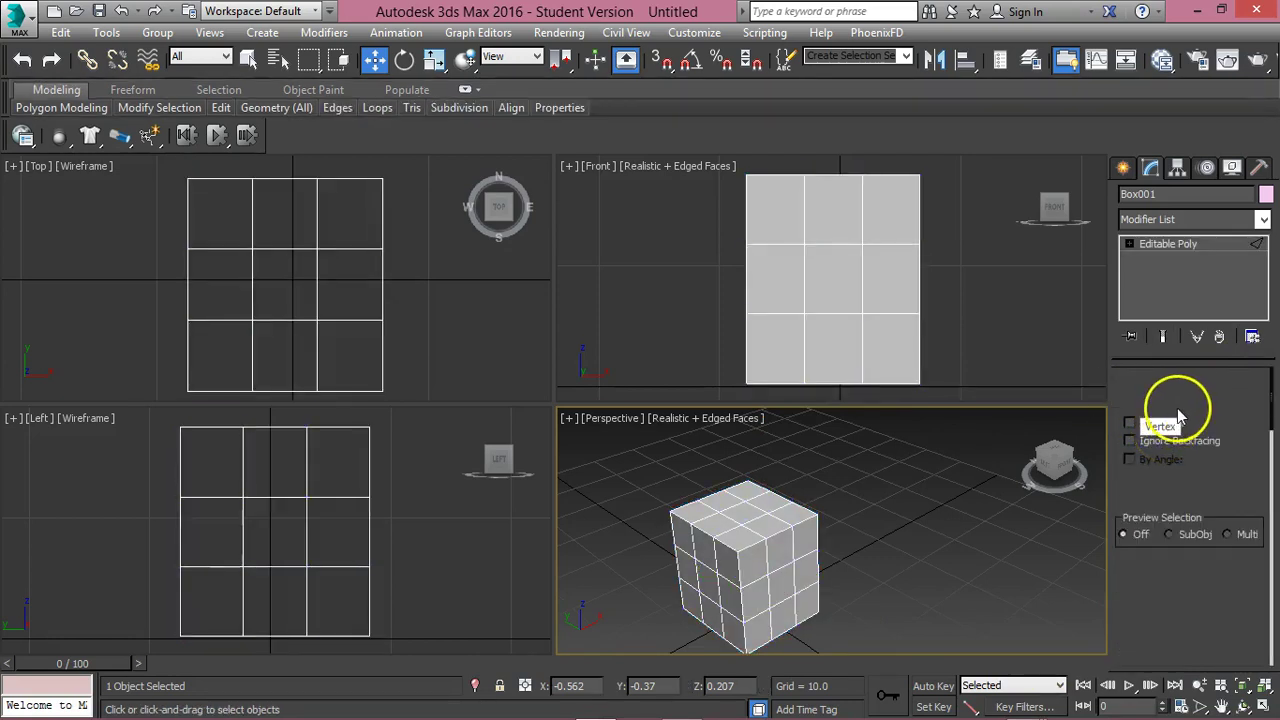
pyautogui.click(1143, 402)
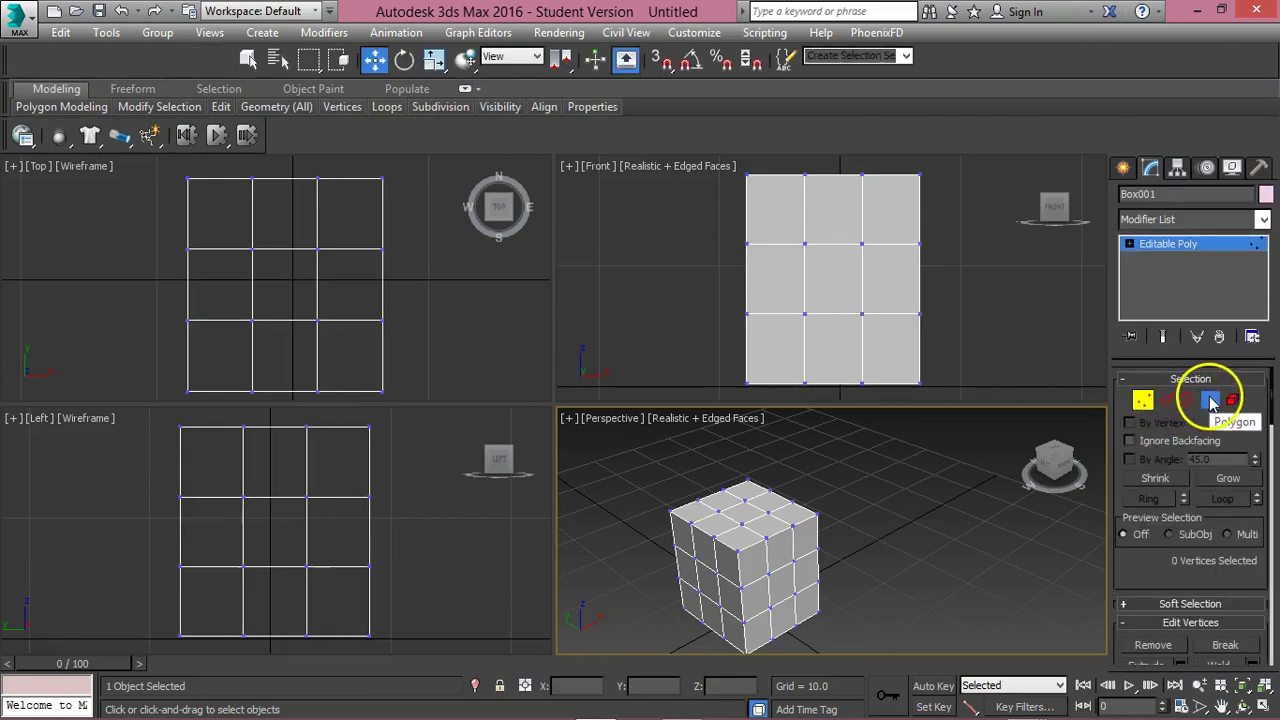
pyautogui.click(1210, 400)
pyautogui.click(745, 518)
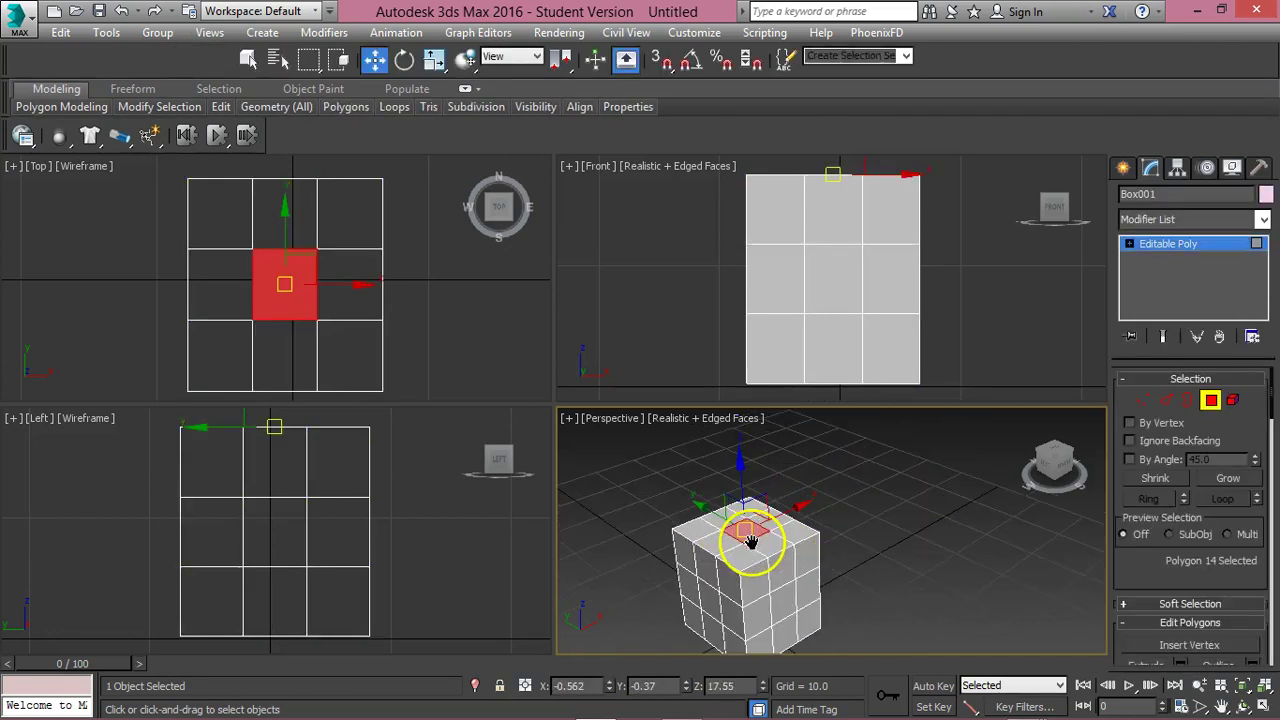
# Extrude the centre polygon of the box's upper face upward slightly and scale it uniformly to 209%.
pyautogui.rightClick(753, 430)
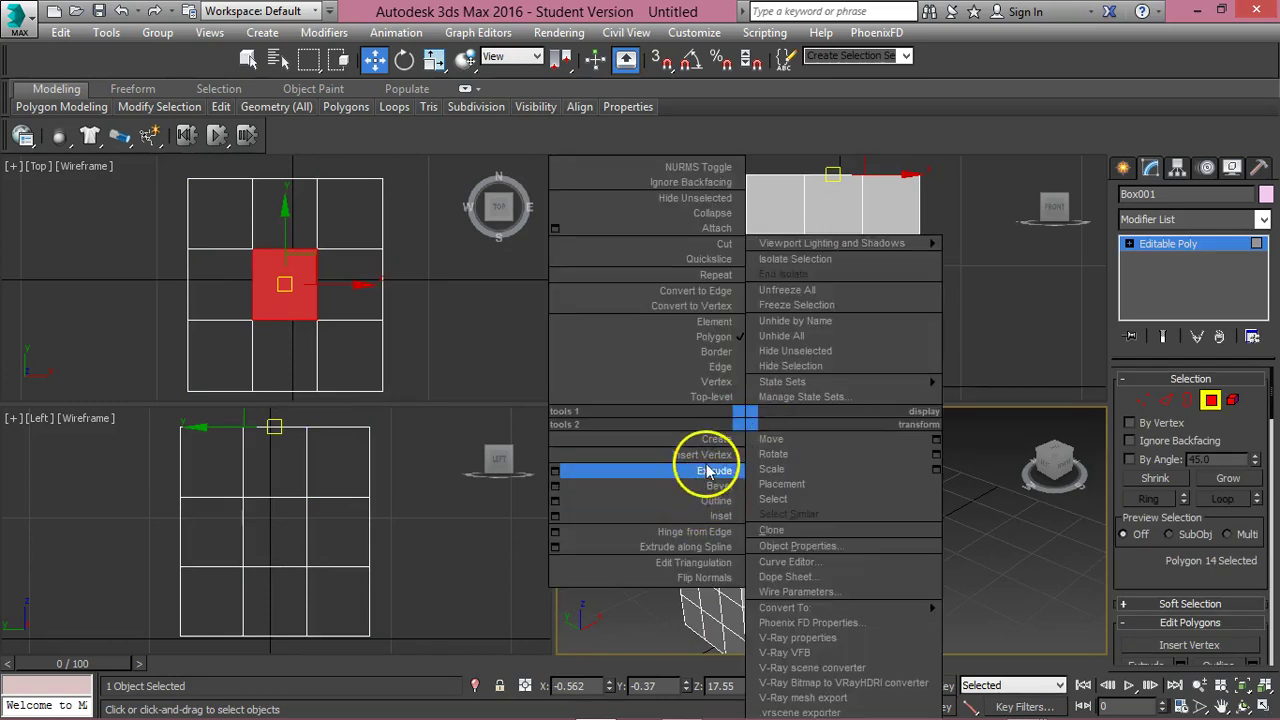
pyautogui.click(703, 465)
pyautogui.moveTo(1149, 586); pyautogui.dragTo(1146, 516)
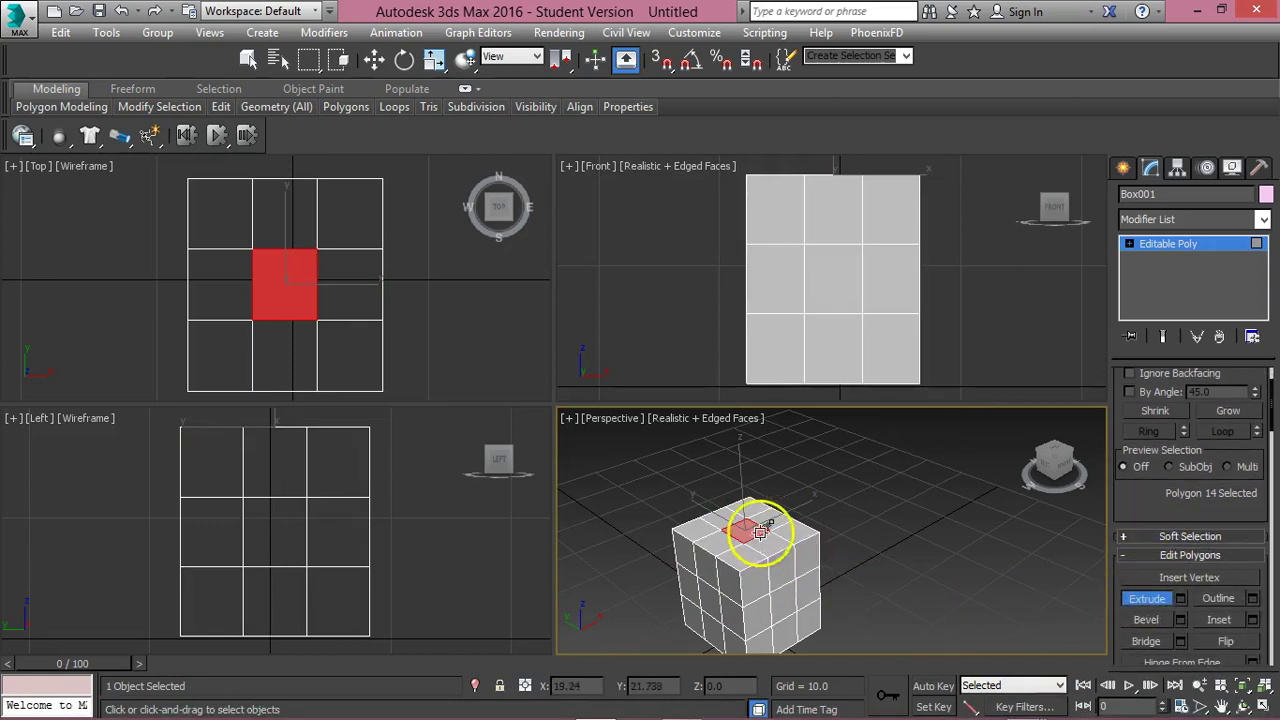
pyautogui.moveTo(754, 497); pyautogui.dragTo(754, 494)
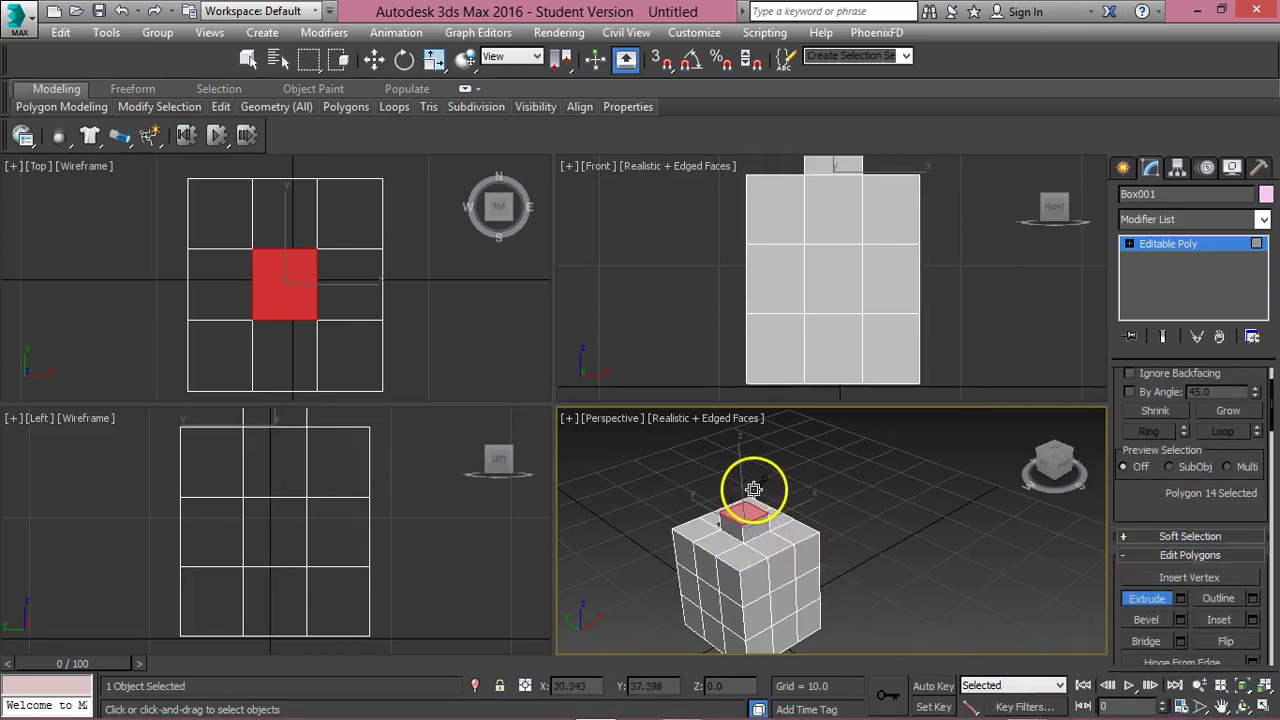
pyautogui.press('r')
pyautogui.moveTo(729, 486); pyautogui.dragTo(703, 409)
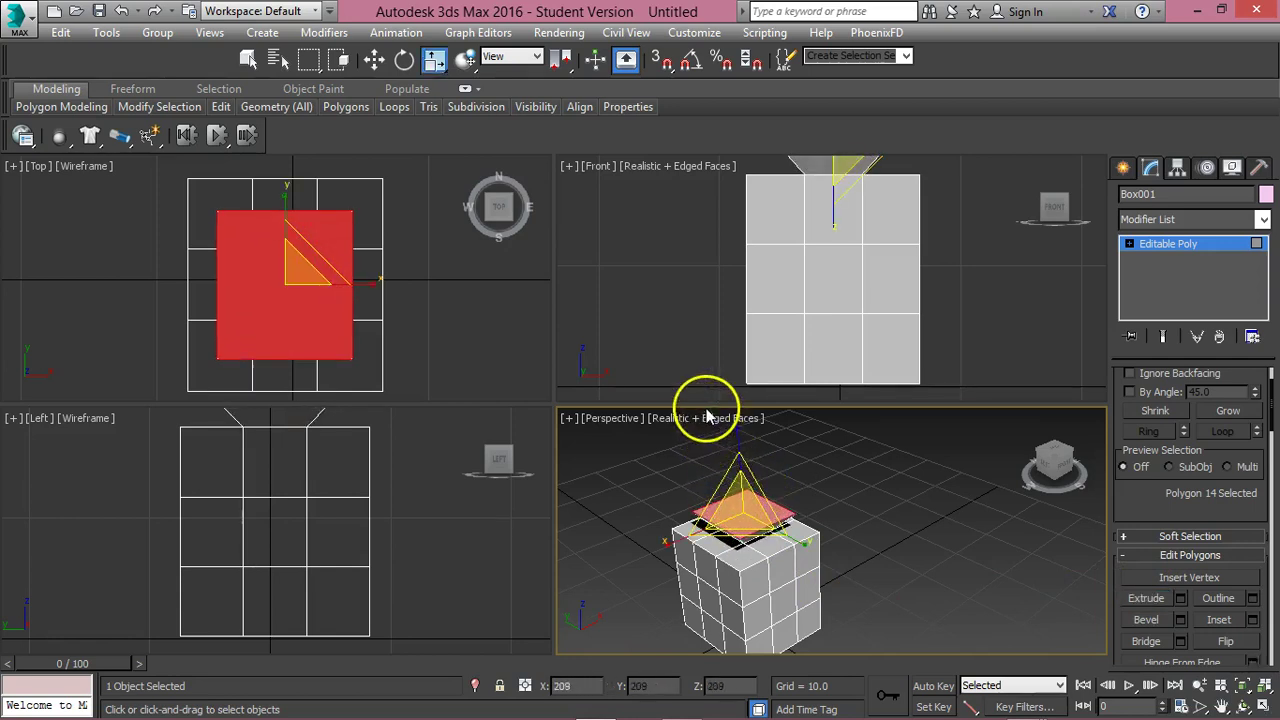
# Extrude the enlarged polygon upward into a tall head block and scale its upper face uniformly to 72%.
pyautogui.click(1147, 598)
pyautogui.moveTo(737, 514); pyautogui.dragTo(729, 360)
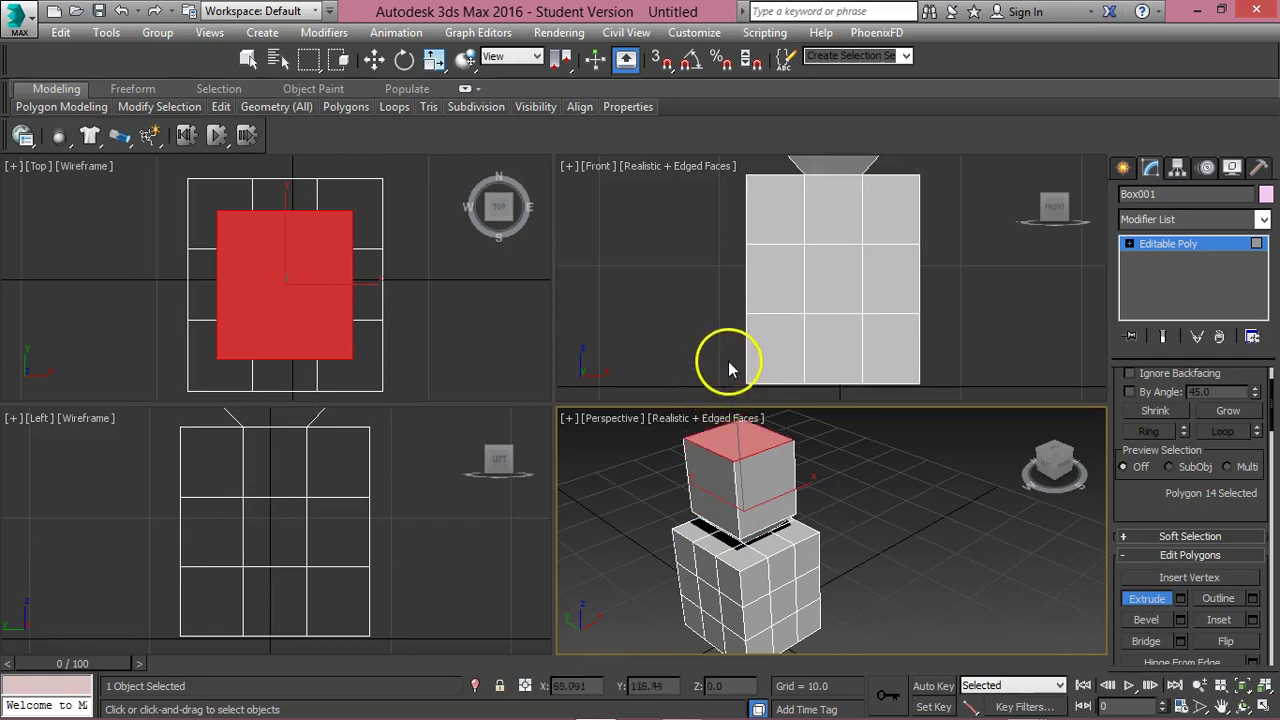
pyautogui.press('r')
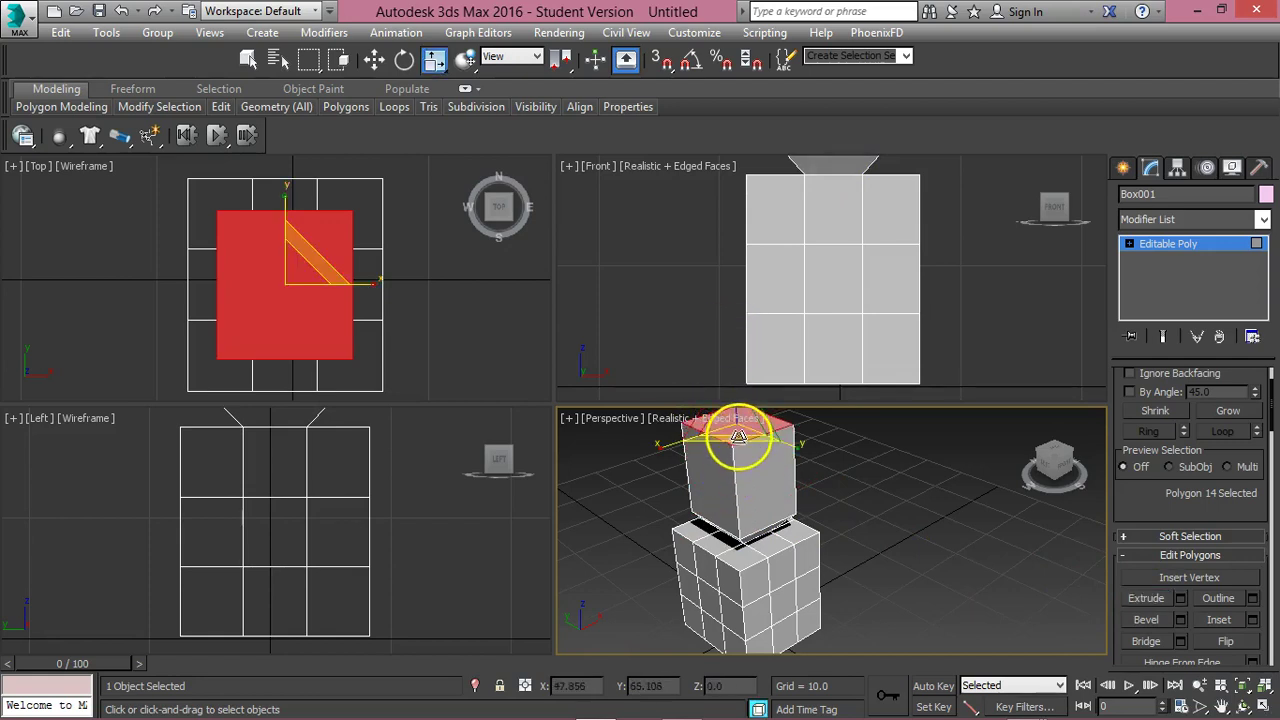
pyautogui.moveTo(737, 429); pyautogui.dragTo(749, 466)
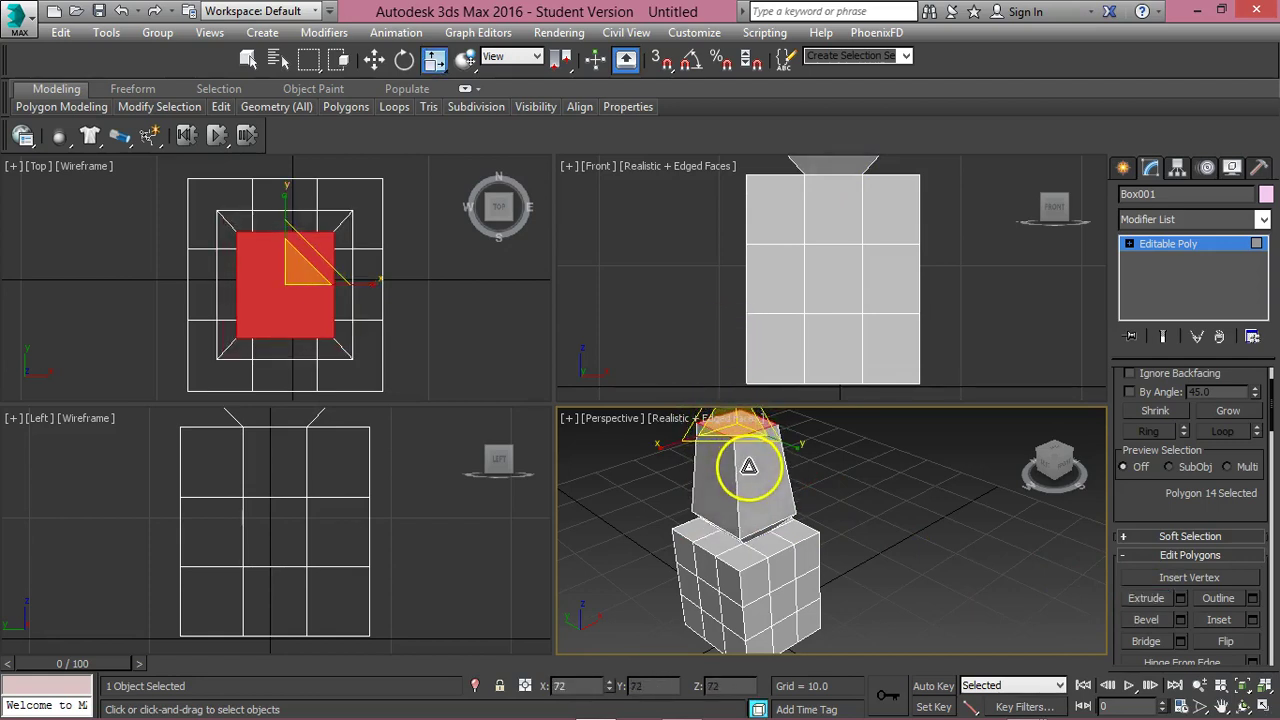
# Select the upper-middle polygon on both opposite sides of the body and extrude the pair outward into arm stubs.
pyautogui.click(705, 595)
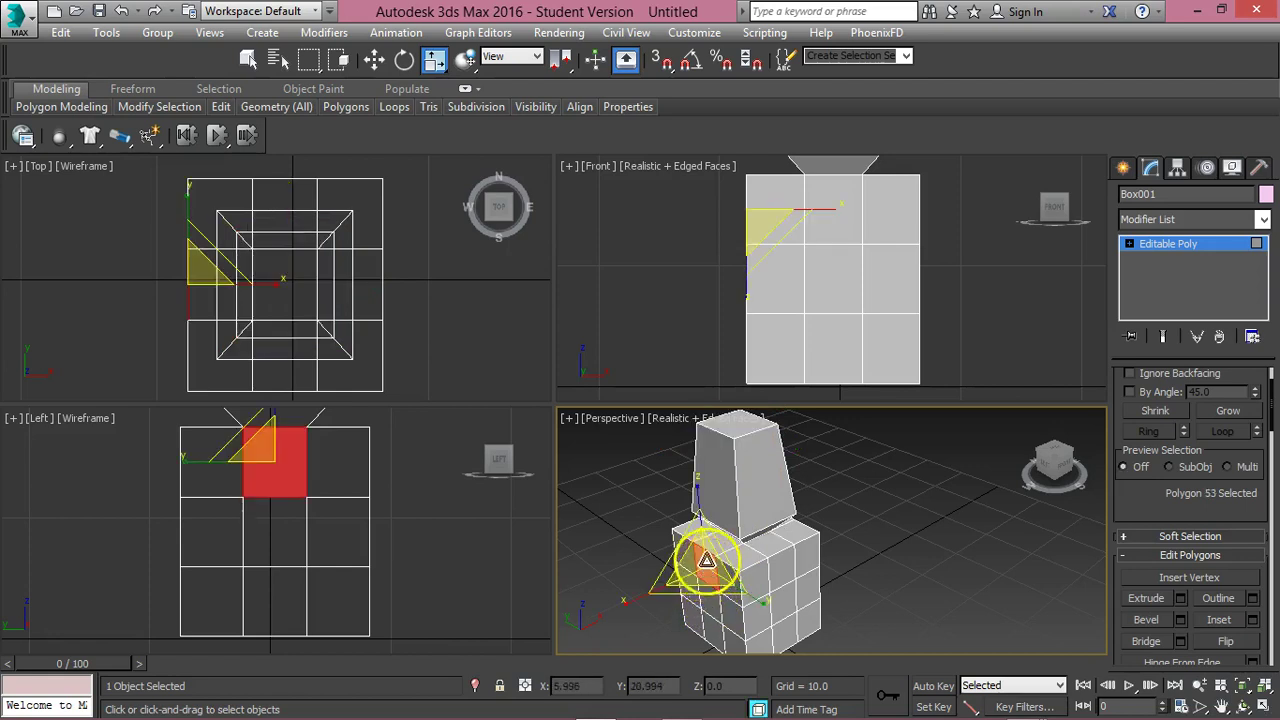
pyautogui.moveTo(705, 595); pyautogui.dragTo(703, 563)
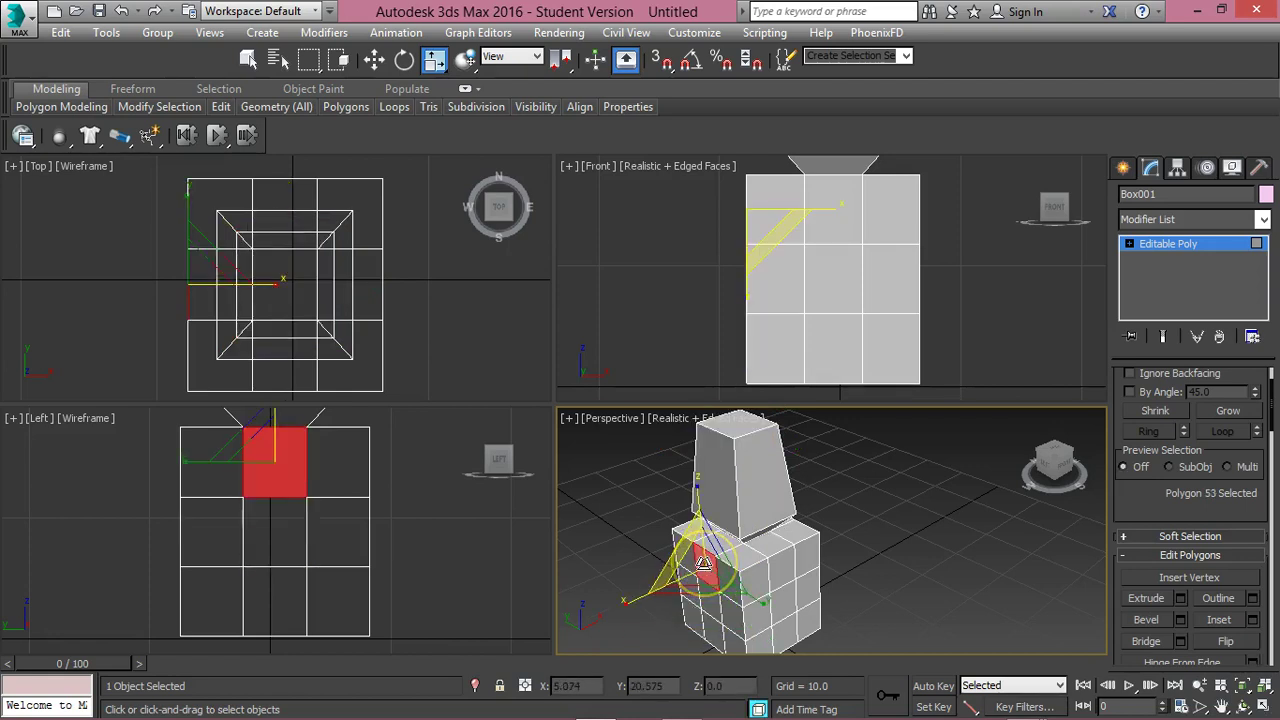
pyautogui.keyDown('alt'); pyautogui.moveTo(694, 563); pyautogui.dragTo(588, 553, button='middle'); pyautogui.keyUp('alt')
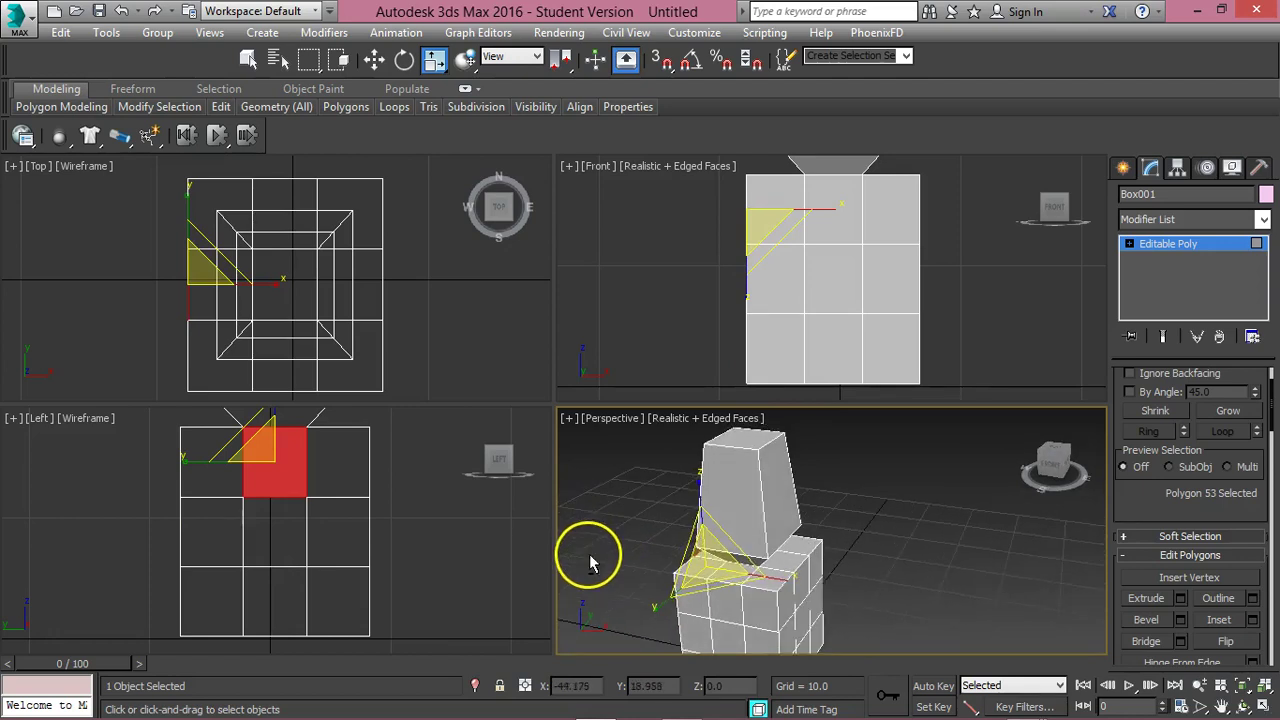
pyautogui.keyDown('ctrl'); pyautogui.click(803, 580); pyautogui.keyUp('ctrl')
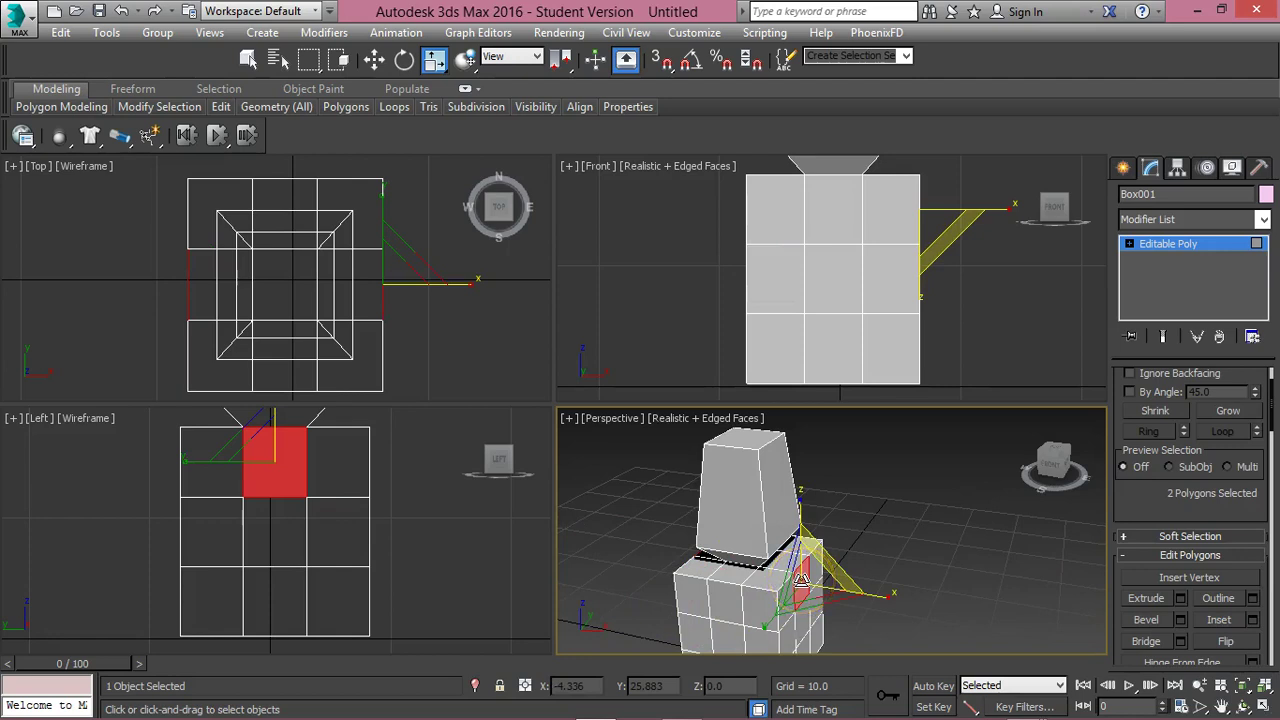
pyautogui.keyDown('alt'); pyautogui.moveTo(757, 586); pyautogui.dragTo(851, 577, button='middle'); pyautogui.keyUp('alt')
pyautogui.moveTo(1057, 467)
pyautogui.mouseDown()
pyautogui.moveTo(1003, 460)
pyautogui.moveTo(1050, 460)
pyautogui.mouseUp()
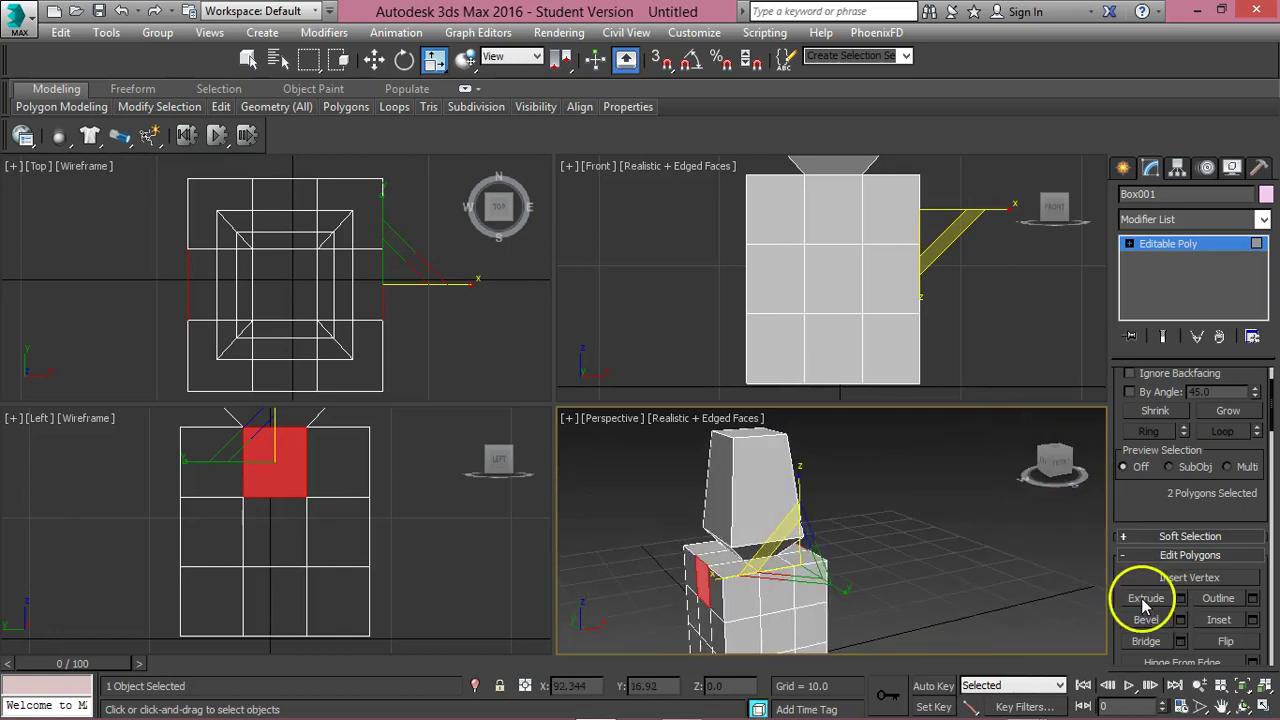
pyautogui.click(1146, 597)
pyautogui.moveTo(710, 572)
pyautogui.mouseDown()
pyautogui.moveTo(686, 523)
pyautogui.moveTo(698, 550)
pyautogui.mouseUp()
# At Vertex level, select the upper outer vertices of both arm stubs and scale them inward to 84% along X.
pyautogui.scroll(-3, 726, 381)
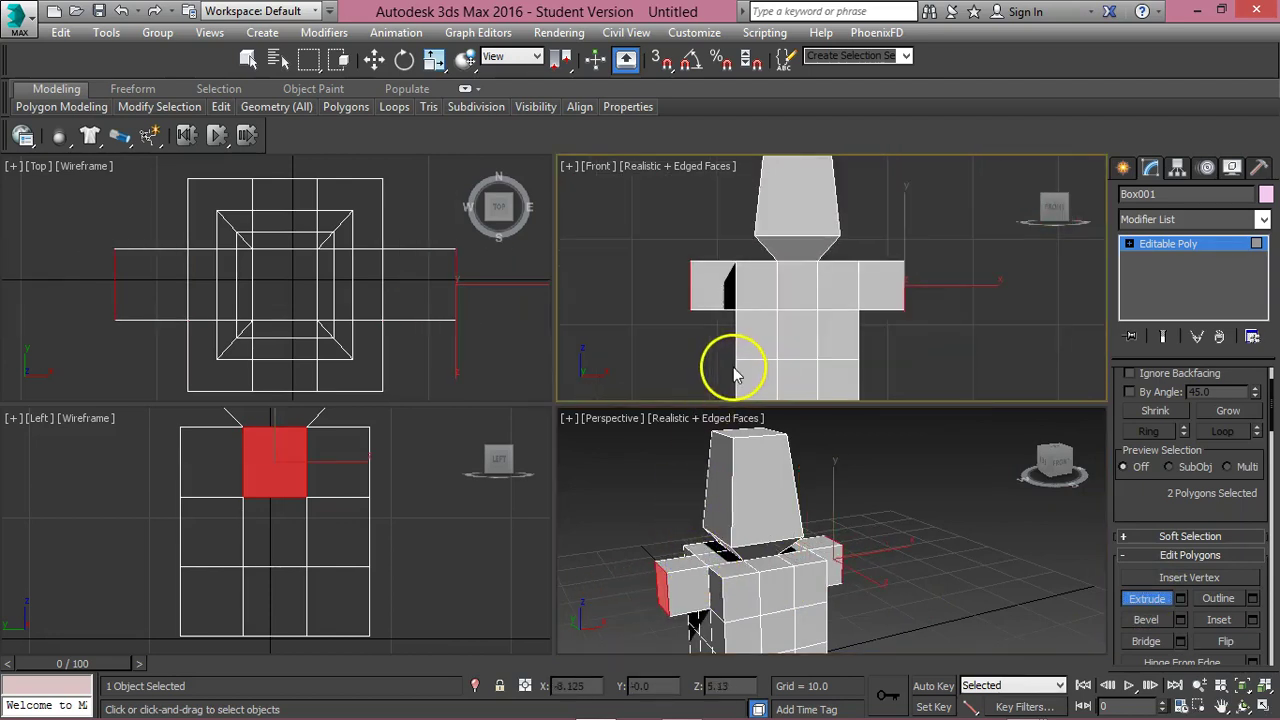
pyautogui.press('1')
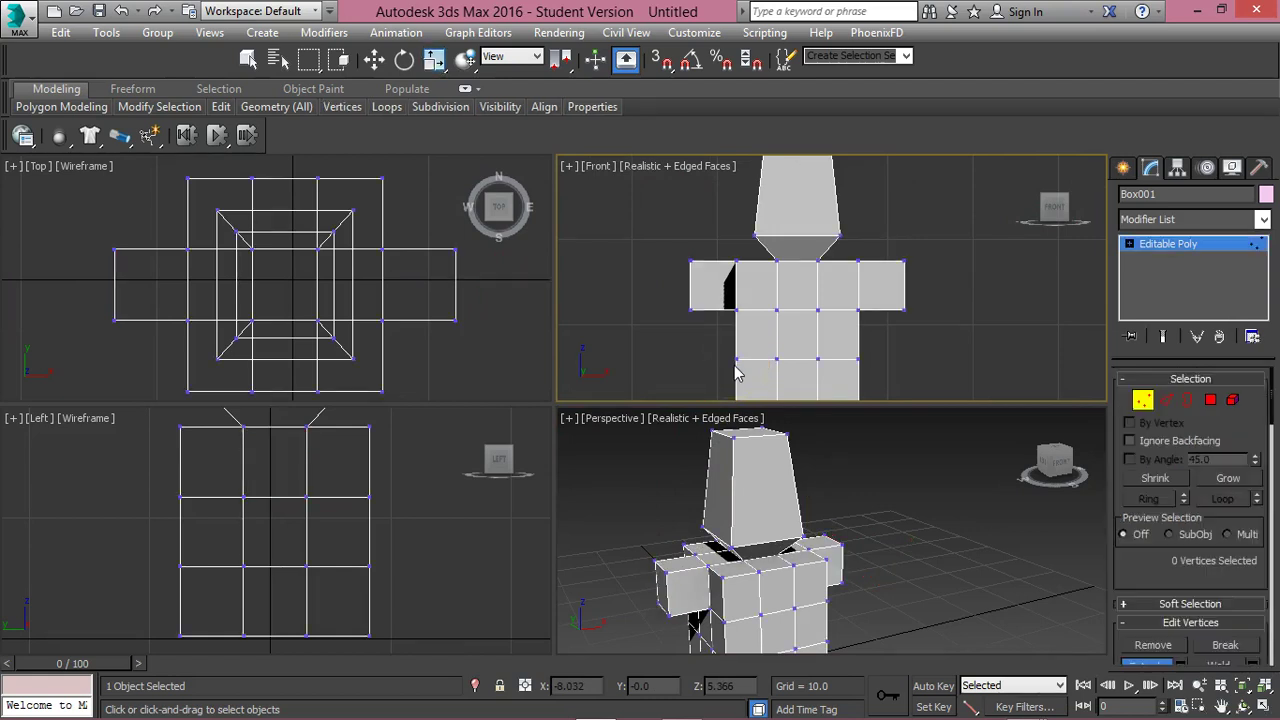
pyautogui.moveTo(894, 240); pyautogui.dragTo(920, 277)
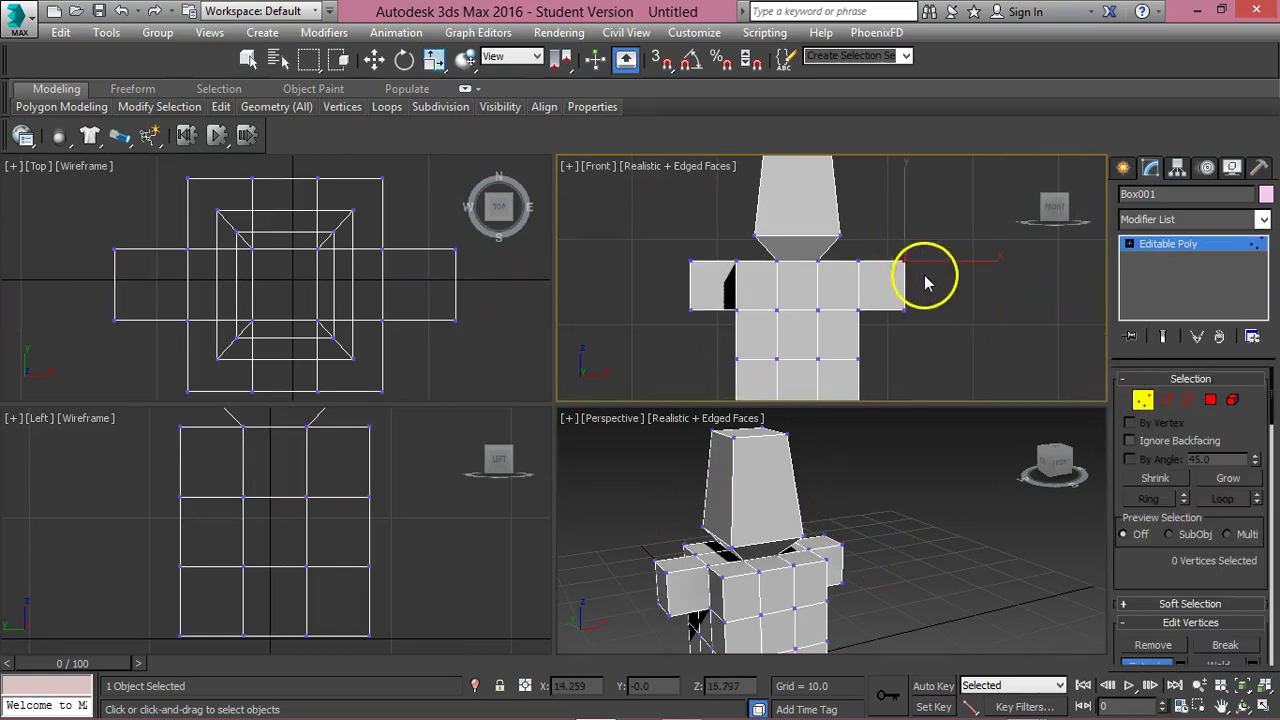
pyautogui.keyDown('ctrl'); pyautogui.moveTo(675, 245); pyautogui.dragTo(708, 295); pyautogui.keyUp('ctrl')
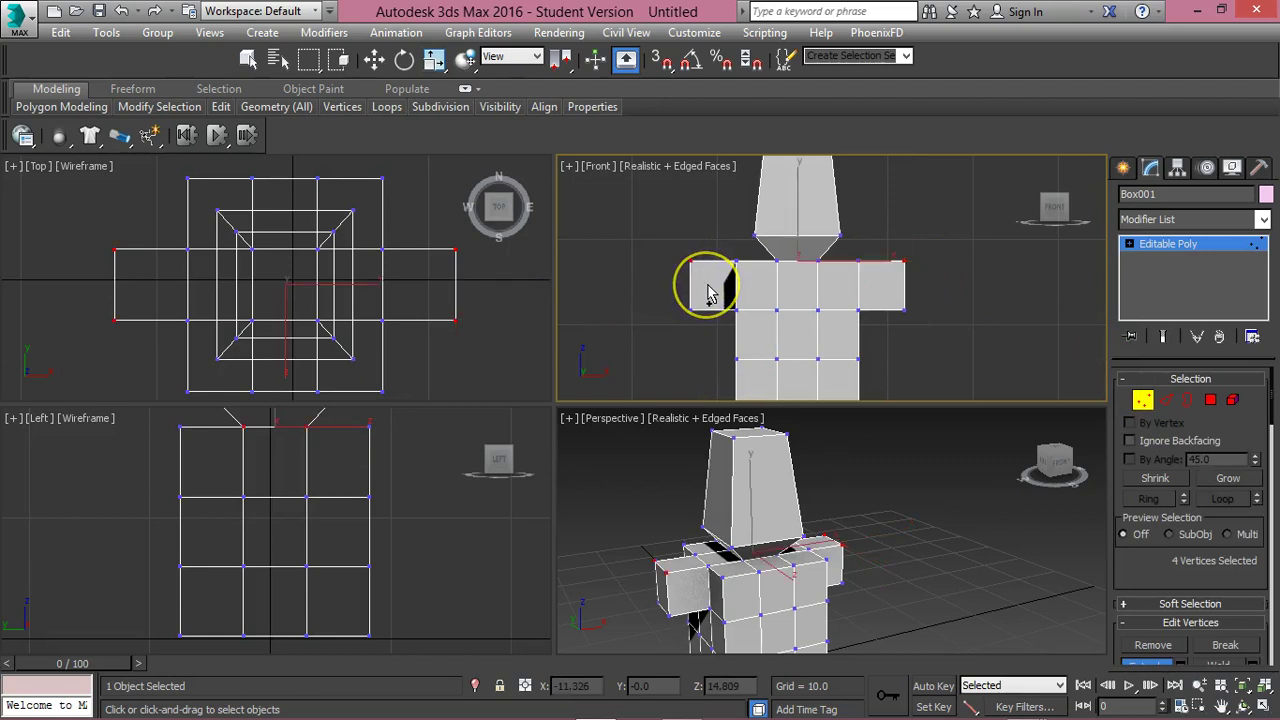
pyautogui.press('w')
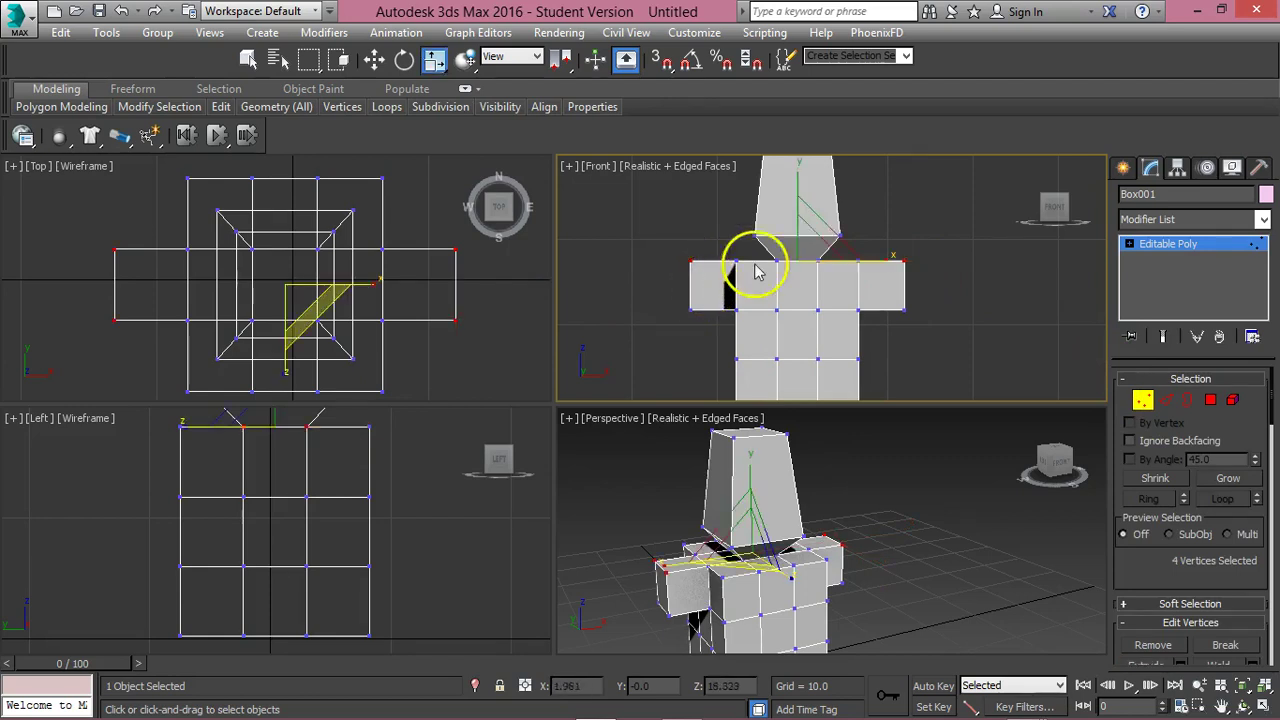
pyautogui.moveTo(890, 259); pyautogui.dragTo(876, 258)
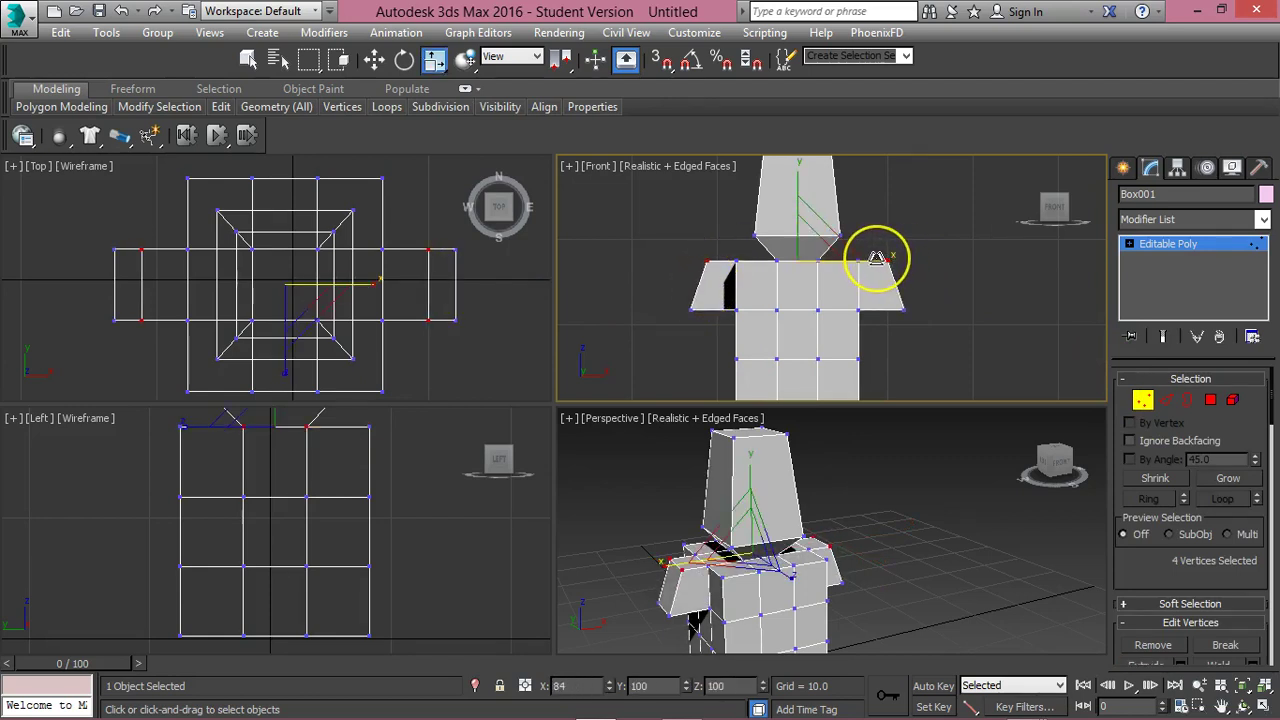
# Select all outer end vertices of both arm stubs and scale them inward to 76% along X.
pyautogui.moveTo(940, 351); pyautogui.dragTo(884, 252)
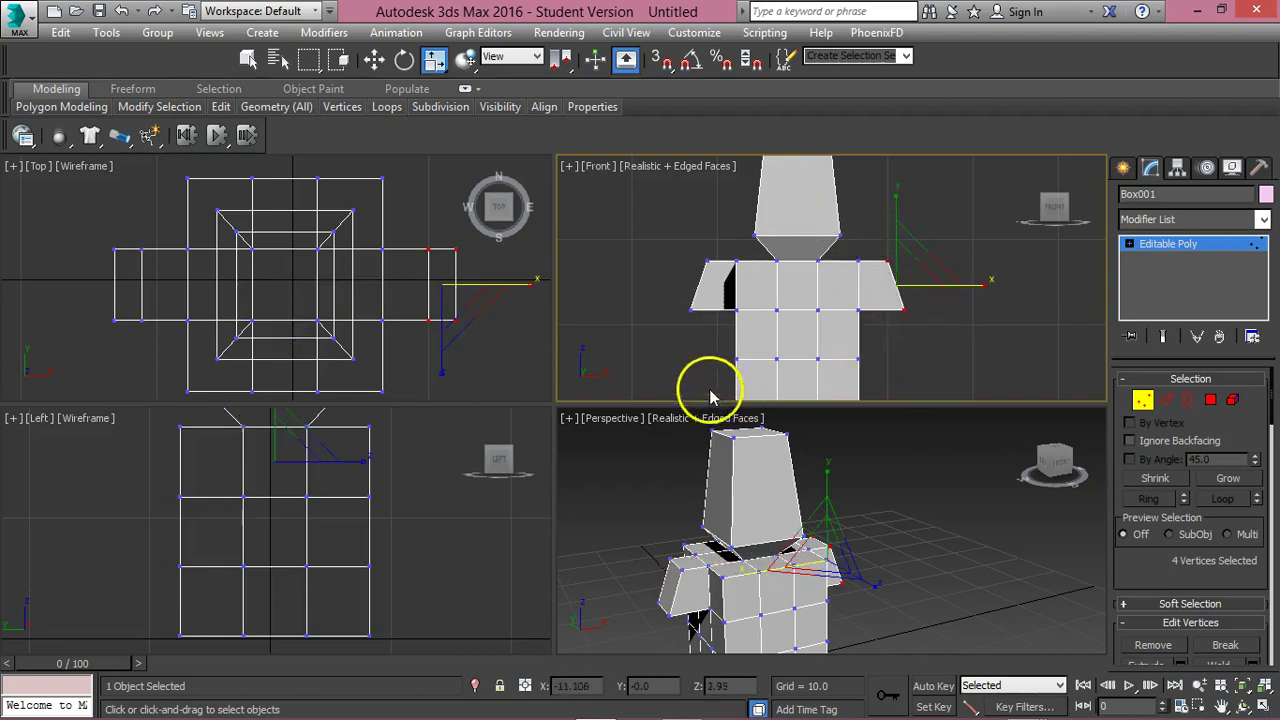
pyautogui.keyDown('ctrl'); pyautogui.moveTo(663, 229); pyautogui.dragTo(724, 338); pyautogui.keyUp('ctrl')
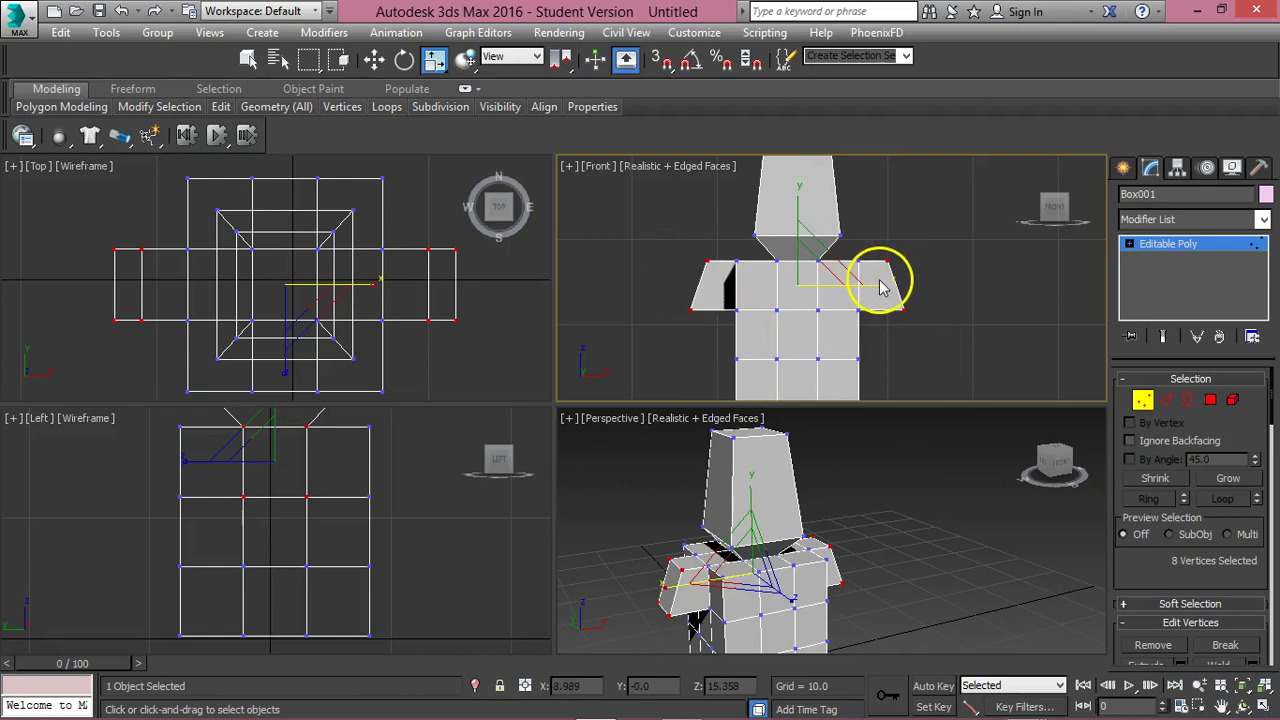
pyautogui.moveTo(879, 288); pyautogui.dragTo(858, 281)
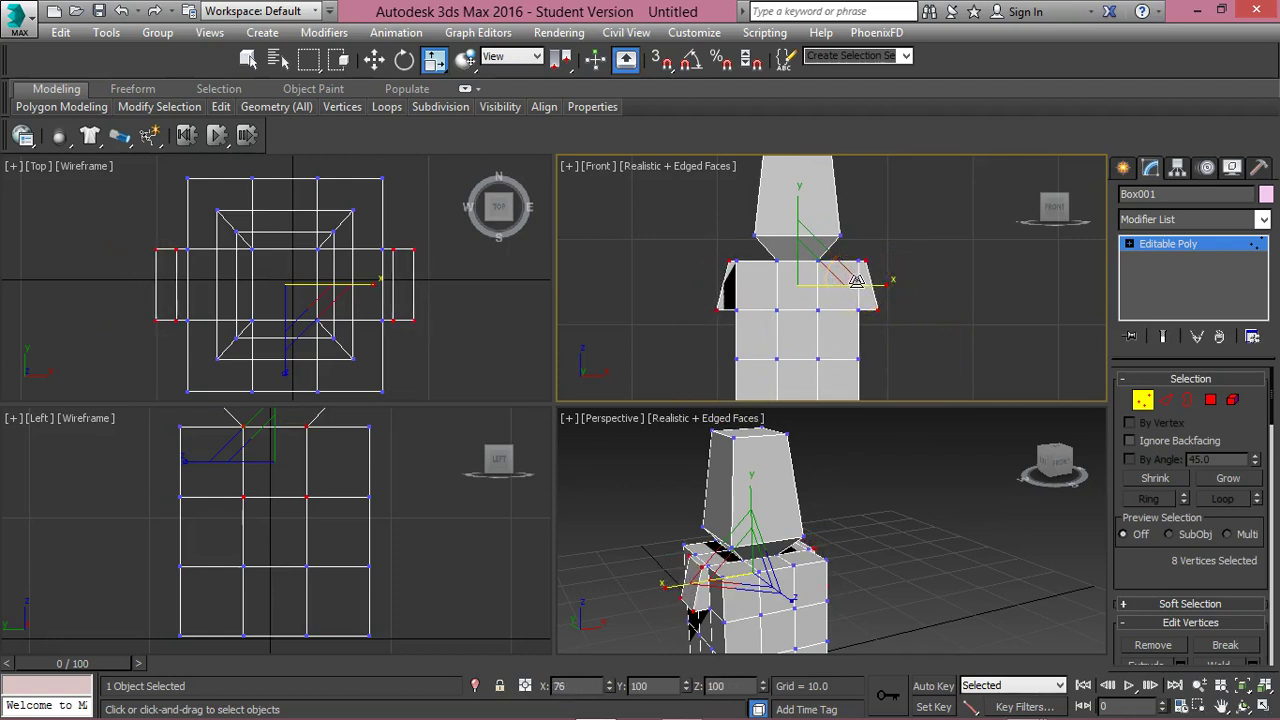
# Return to Polygon level and extrude the slanted end polygons of both shoulders outward.
pyautogui.click(1054, 429)
pyautogui.press('4')
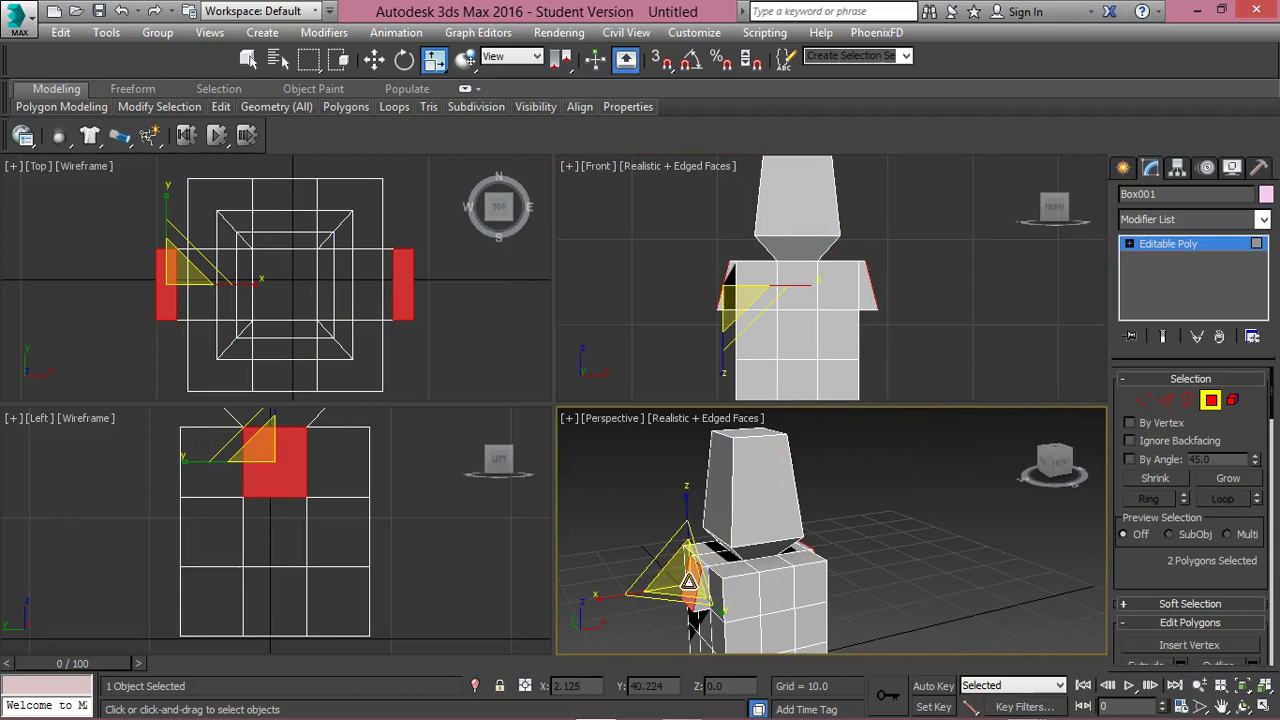
pyautogui.scroll(-3, 1143, 571)
pyautogui.click(1138, 585)
pyautogui.moveTo(714, 557); pyautogui.dragTo(686, 563)
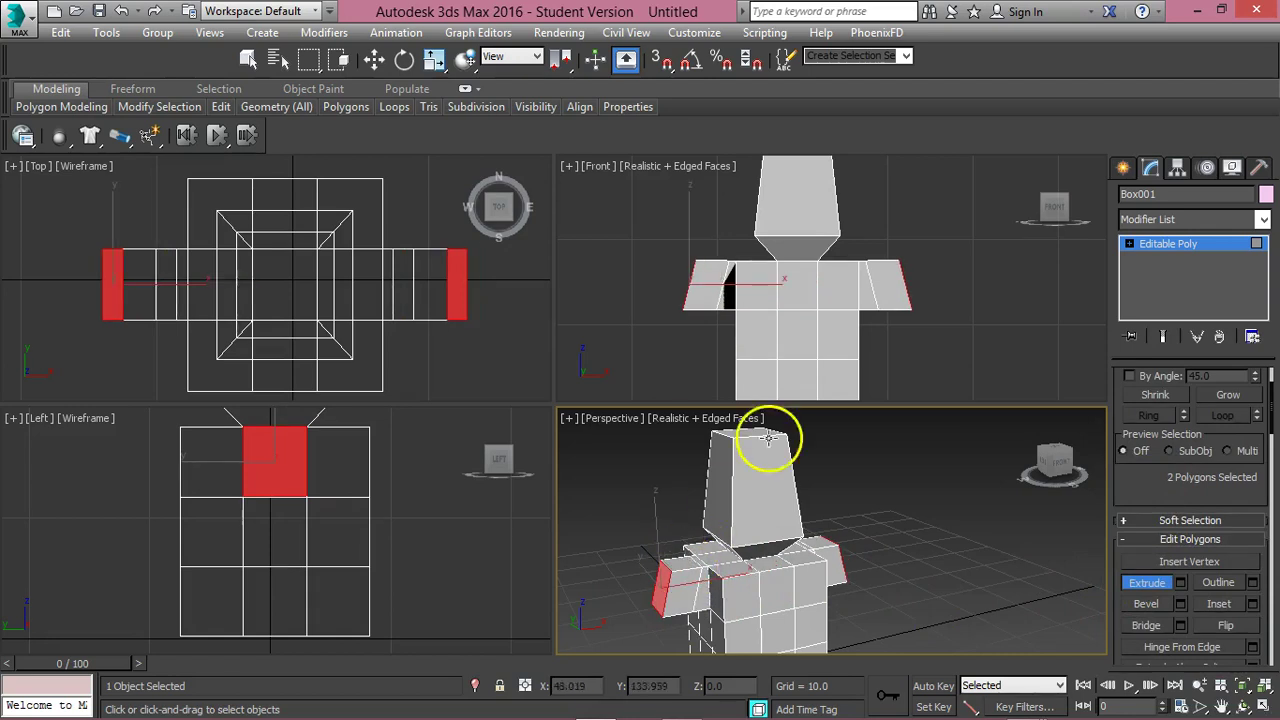
# Select the underside polygons of both outer arm segments and extrude them downward twice to form the arms.
pyautogui.keyDown('alt'); pyautogui.moveTo(760, 503); pyautogui.dragTo(826, 583, button='middle'); pyautogui.keyUp('alt')
pyautogui.click(671, 571)
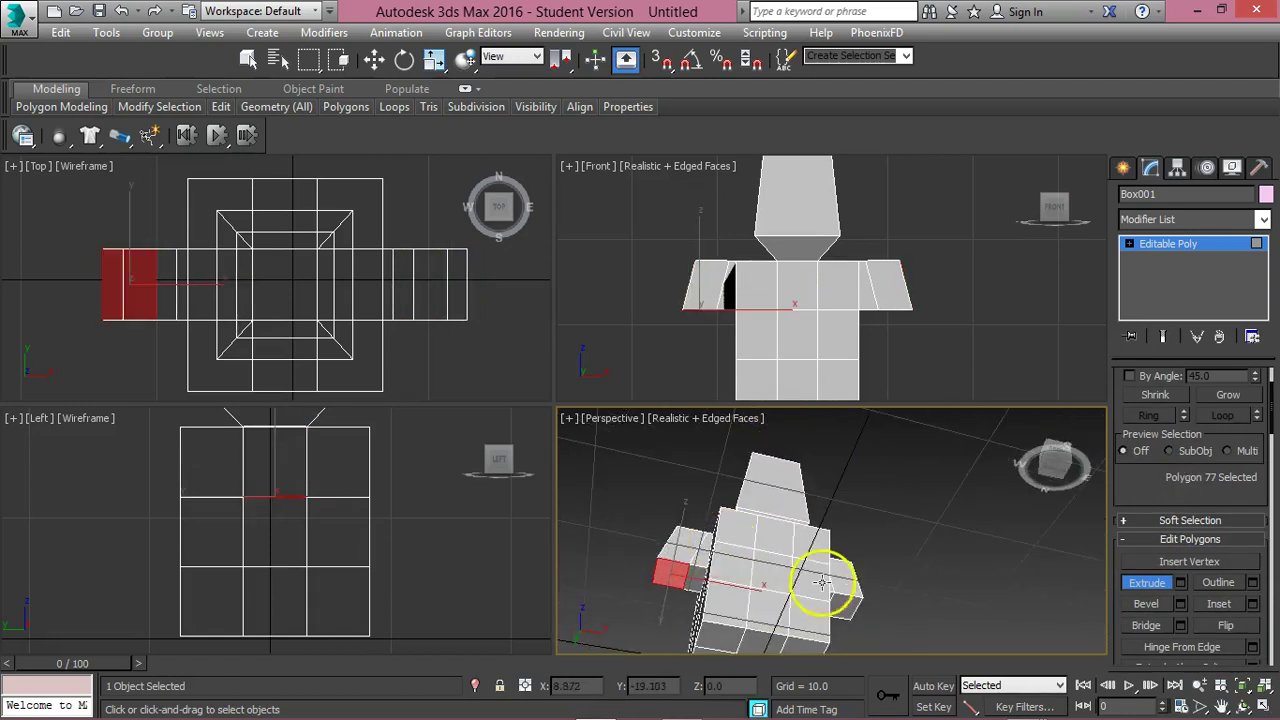
pyautogui.keyDown('ctrl'); pyautogui.click(852, 605); pyautogui.keyUp('ctrl')
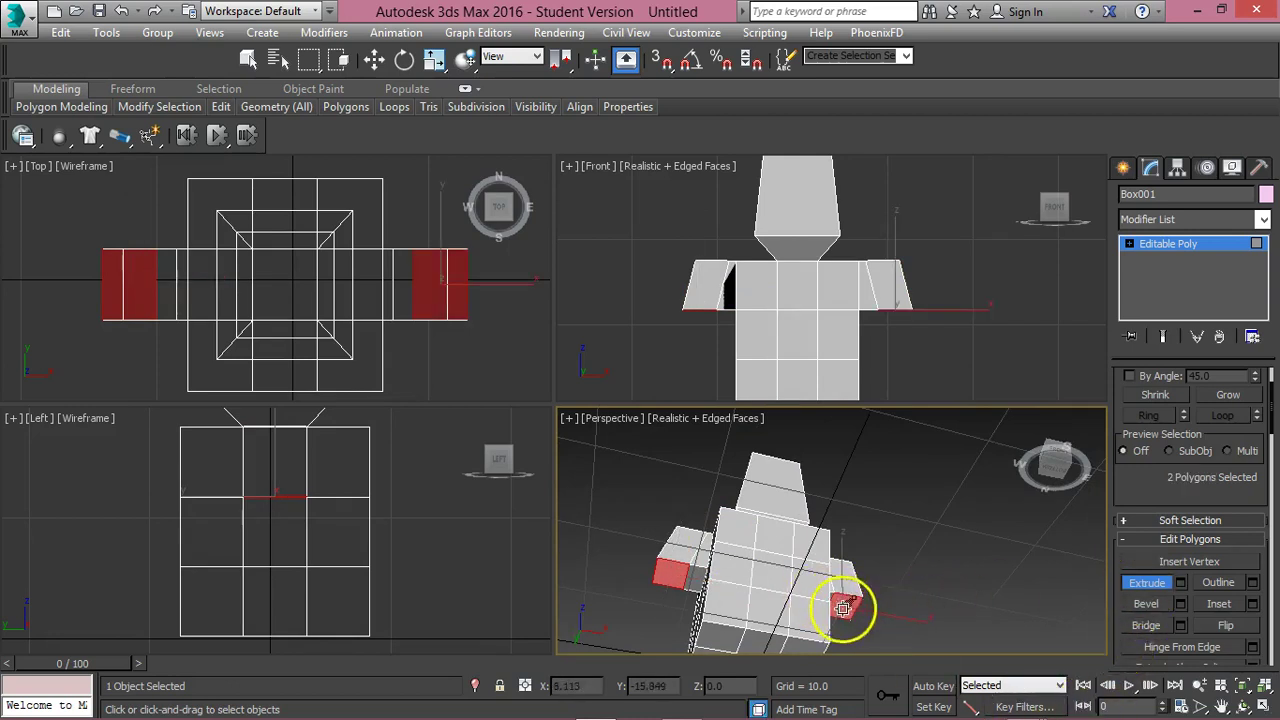
pyautogui.moveTo(849, 600); pyautogui.dragTo(855, 516)
pyautogui.scroll(-2, 834, 600)
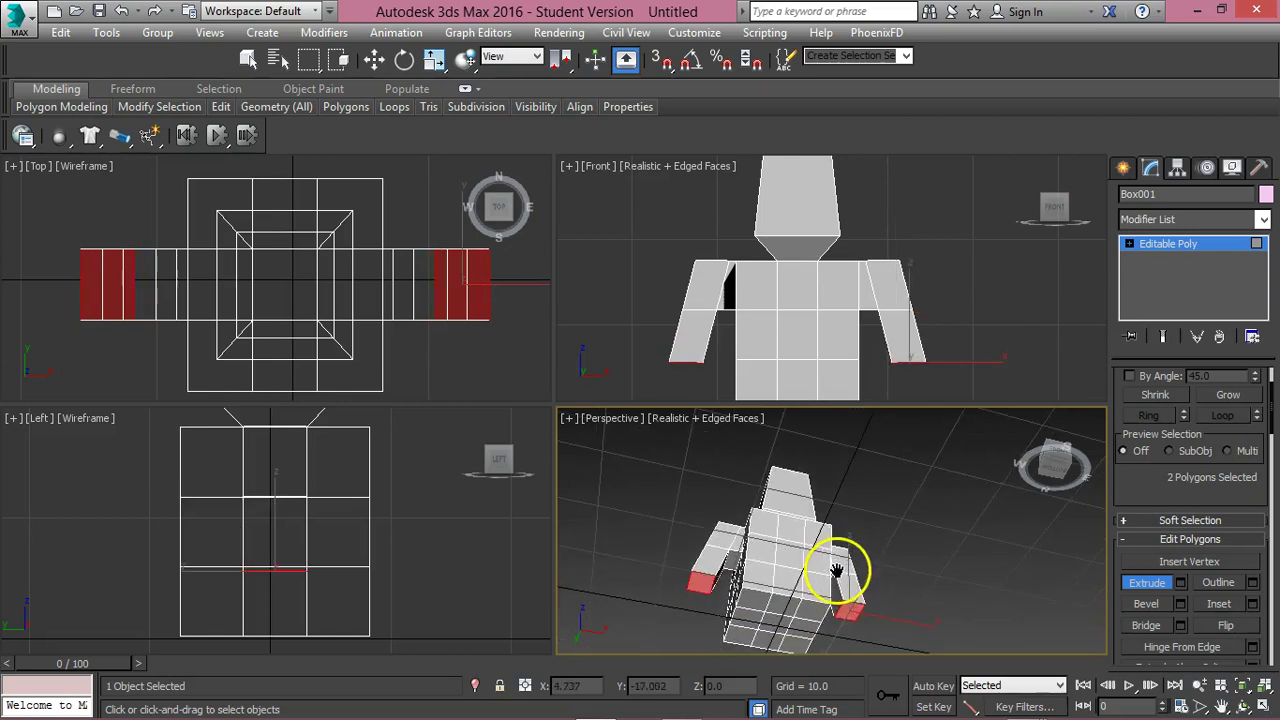
pyautogui.moveTo(849, 609); pyautogui.dragTo(800, 585)
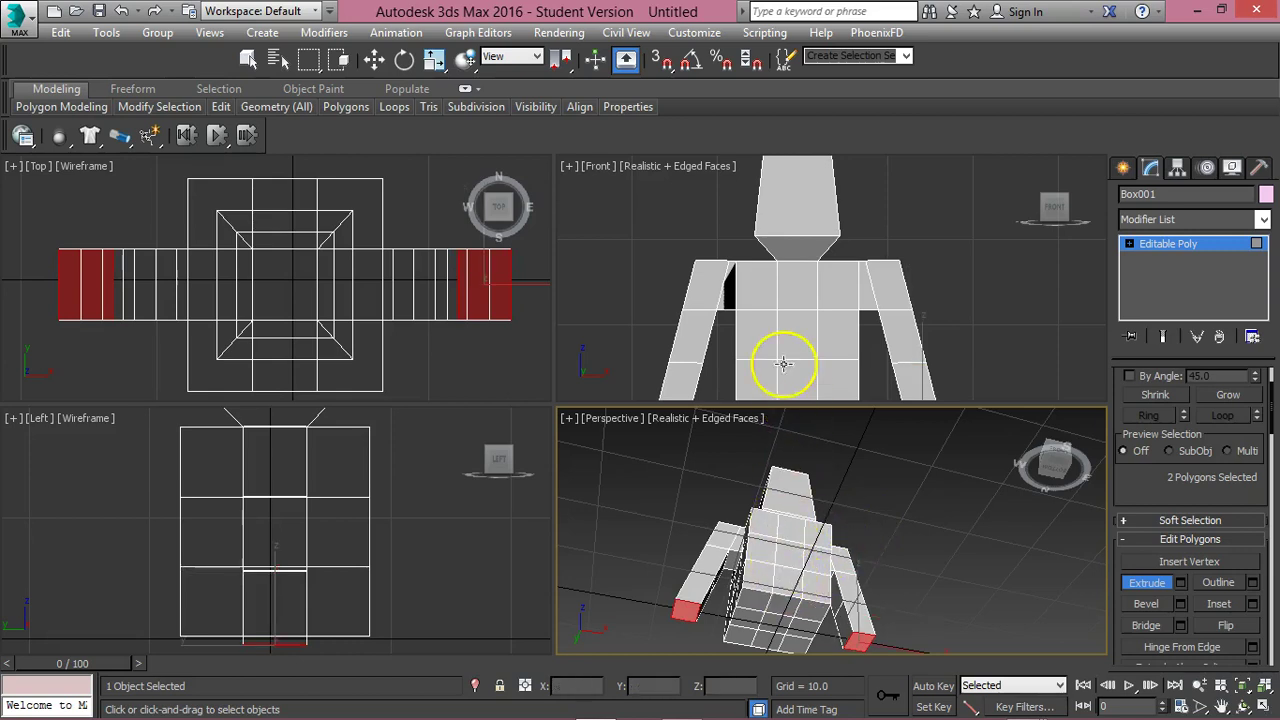
# Select the two outer polygons in the middle row of the body's underside and extrude them downward into legs.
pyautogui.moveTo(785, 291); pyautogui.dragTo(776, 236, button='middle')
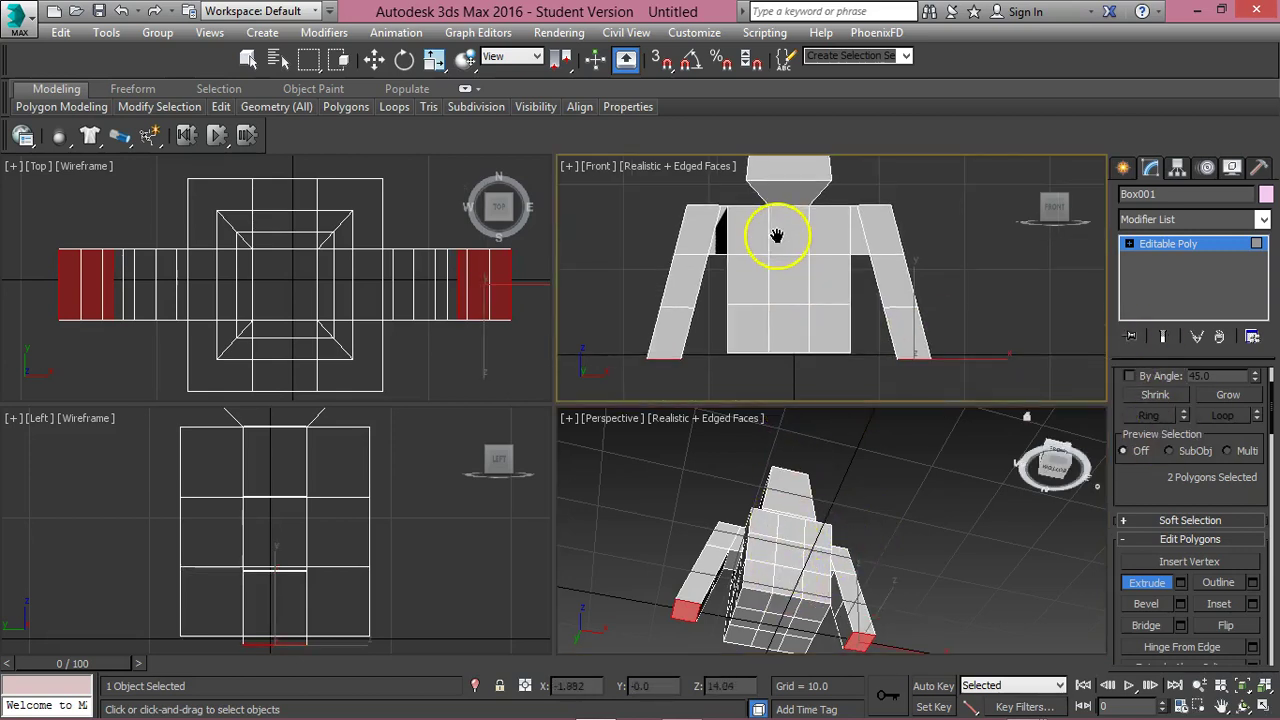
pyautogui.click(745, 617)
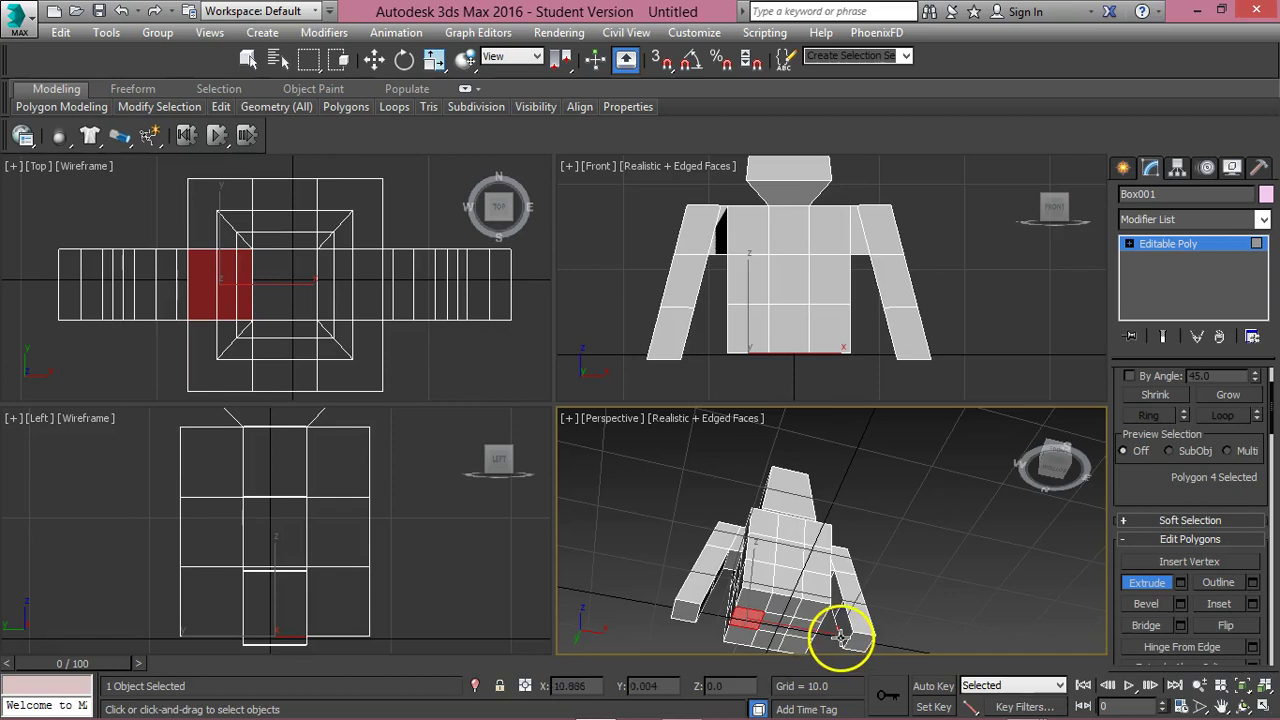
pyautogui.scroll(-4, 791, 323)
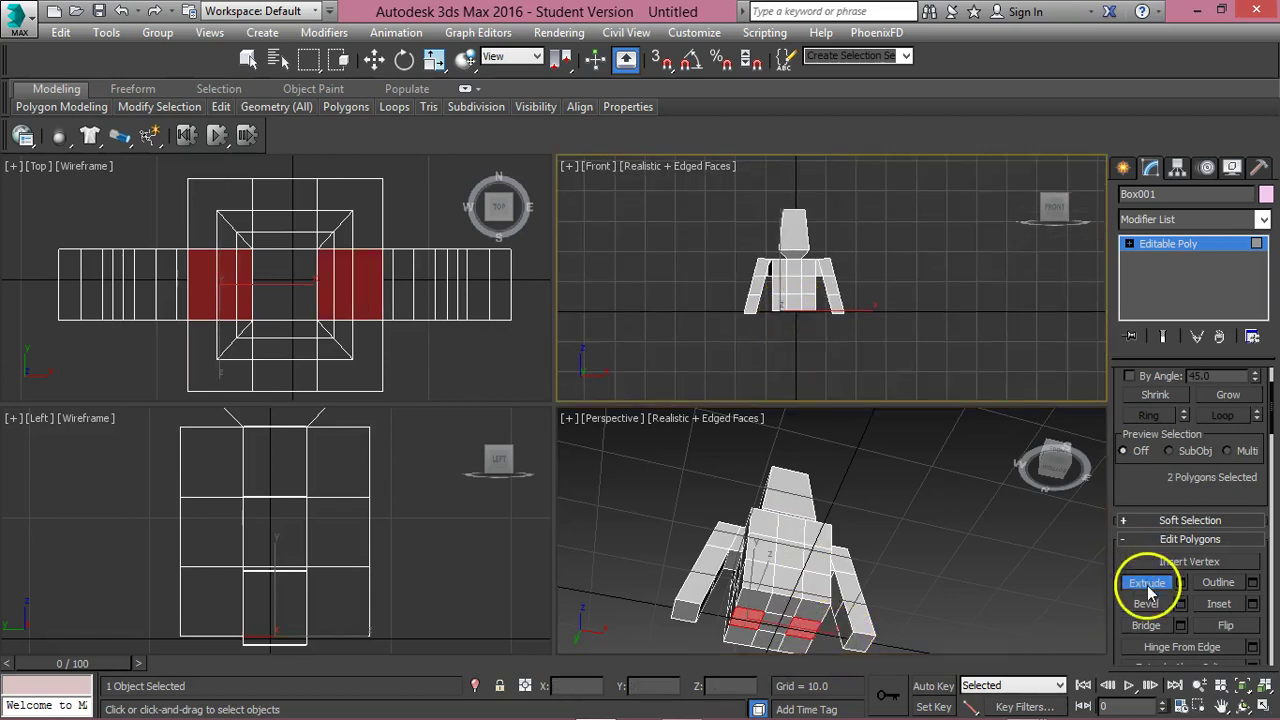
pyautogui.click(796, 546)
pyautogui.keyDown('alt'); pyautogui.moveTo(796, 546); pyautogui.dragTo(765, 540, button='middle'); pyautogui.keyUp('alt')
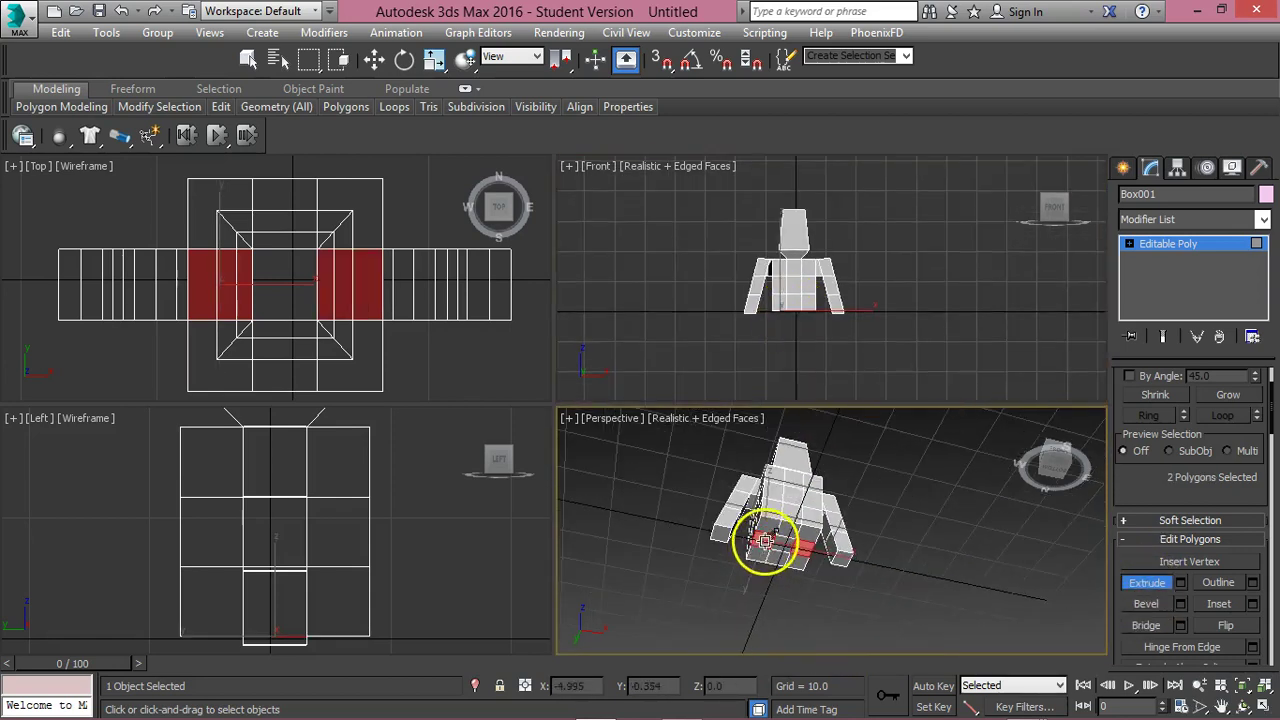
pyautogui.moveTo(765, 515); pyautogui.dragTo(801, 356)
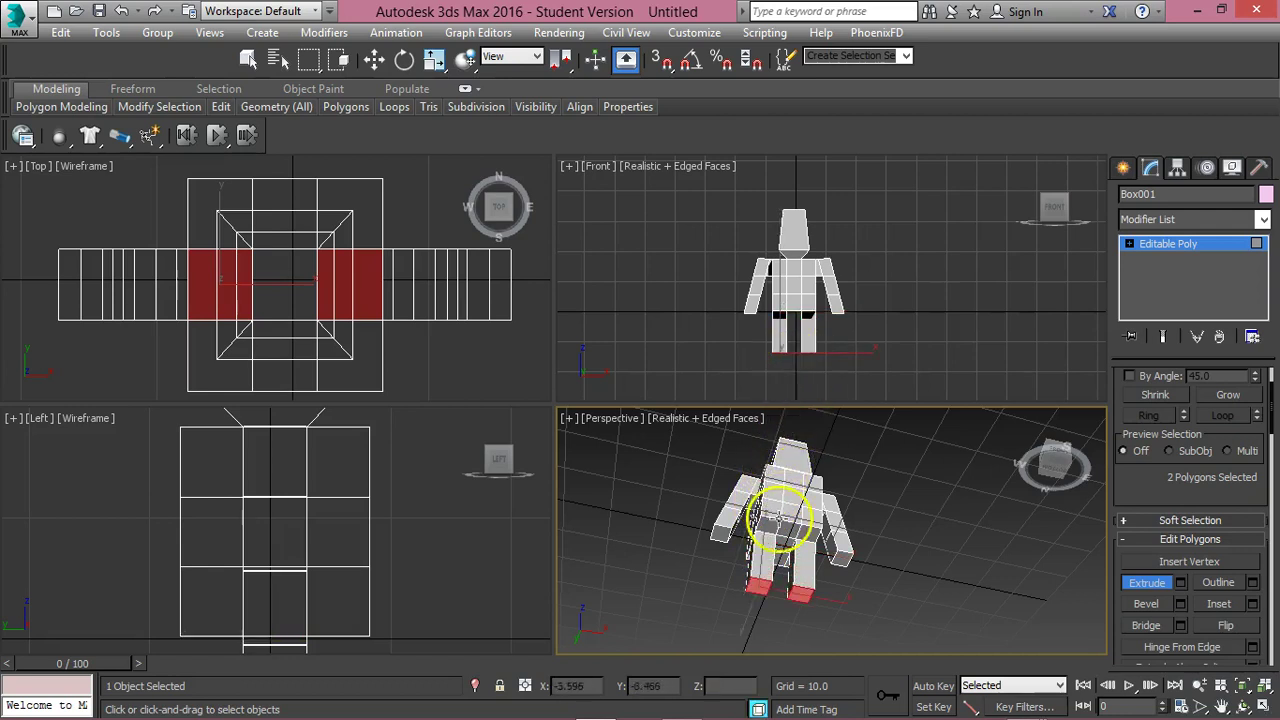
# Select the front polygons at the lower ends of both legs, extrude them into feet and scale them to 87% along X.
pyautogui.click(763, 590)
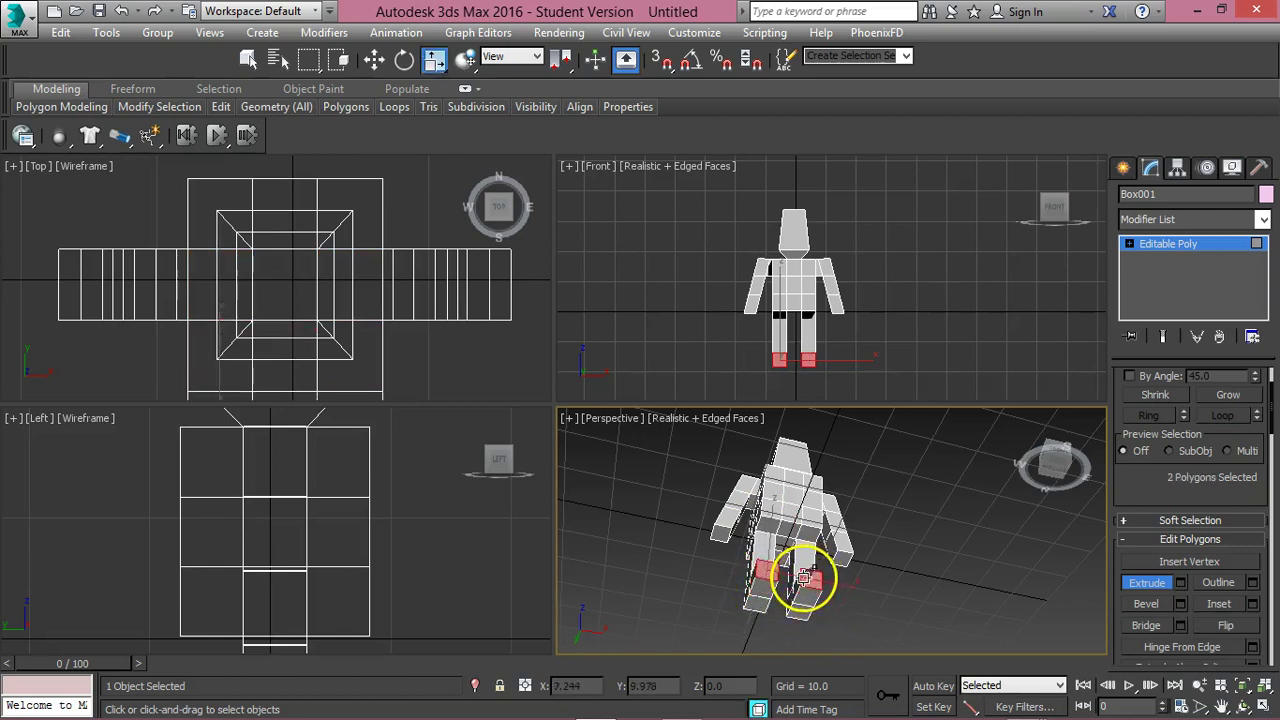
pyautogui.rightClick(803, 578)
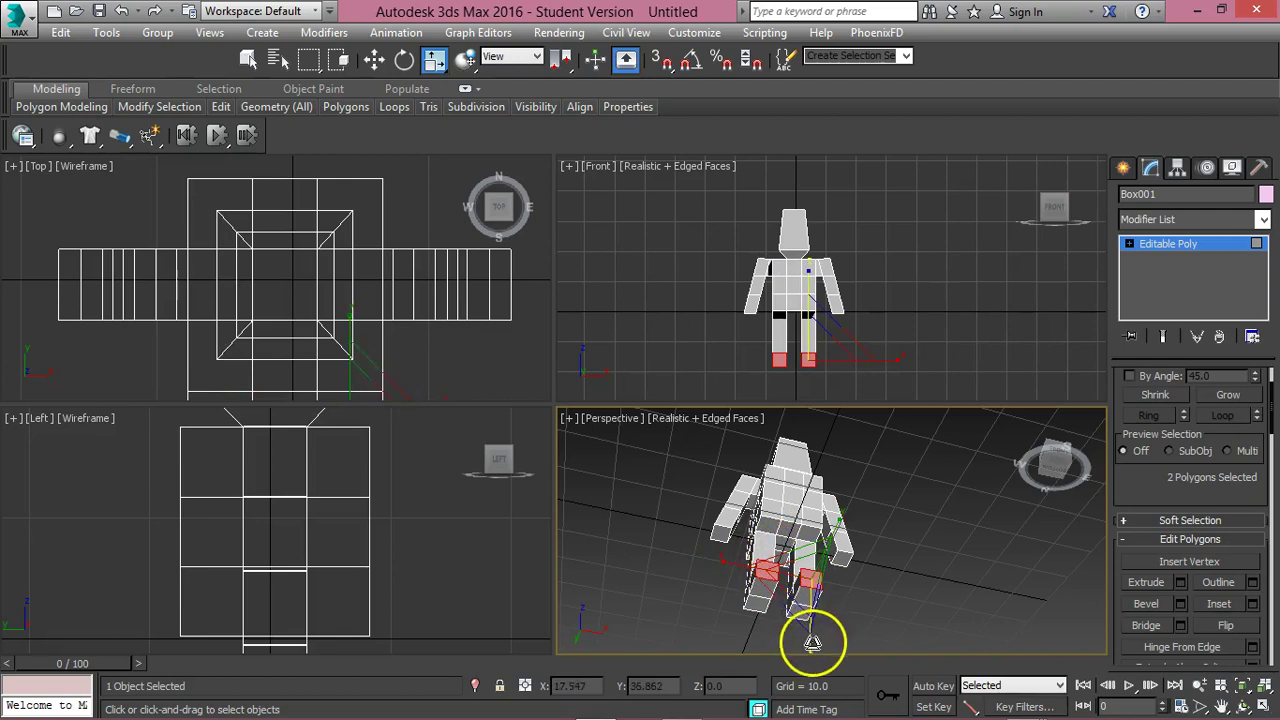
pyautogui.moveTo(737, 560); pyautogui.dragTo(750, 566)
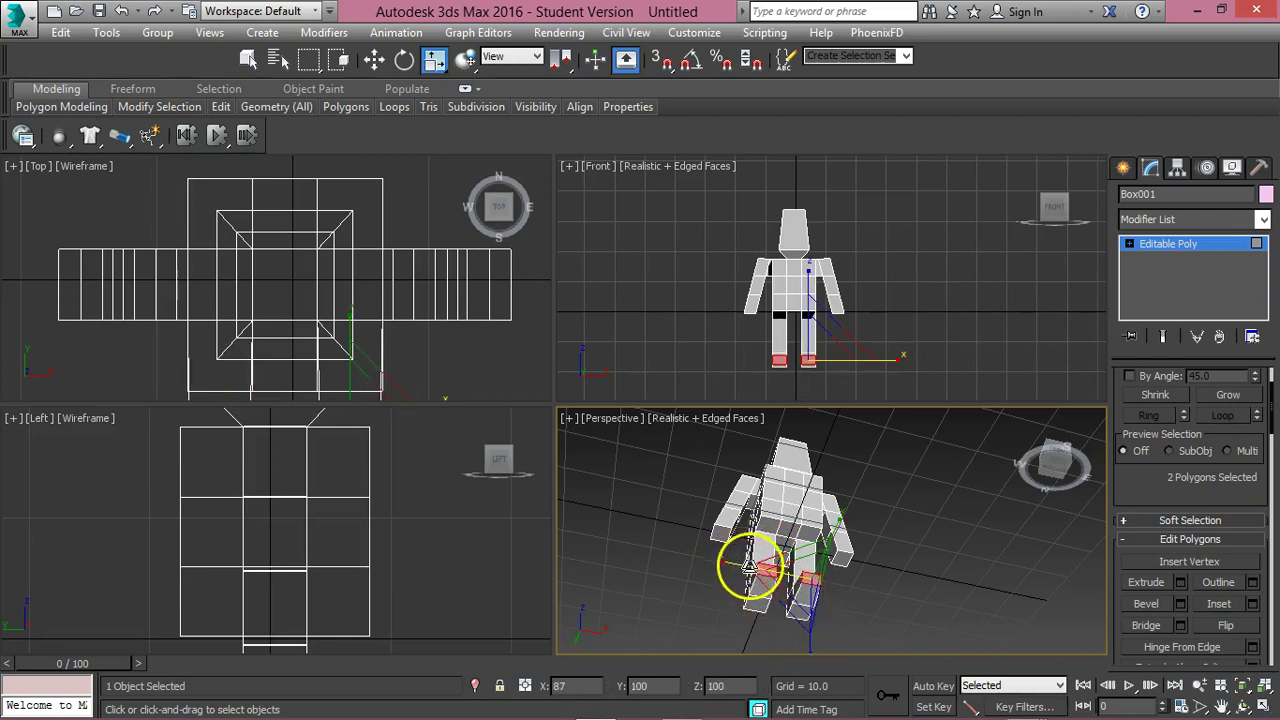
# Move the selected front polygons of both feet downward in the Left view so the feet slope toward the toes.
pyautogui.scroll(-6, 297, 503)
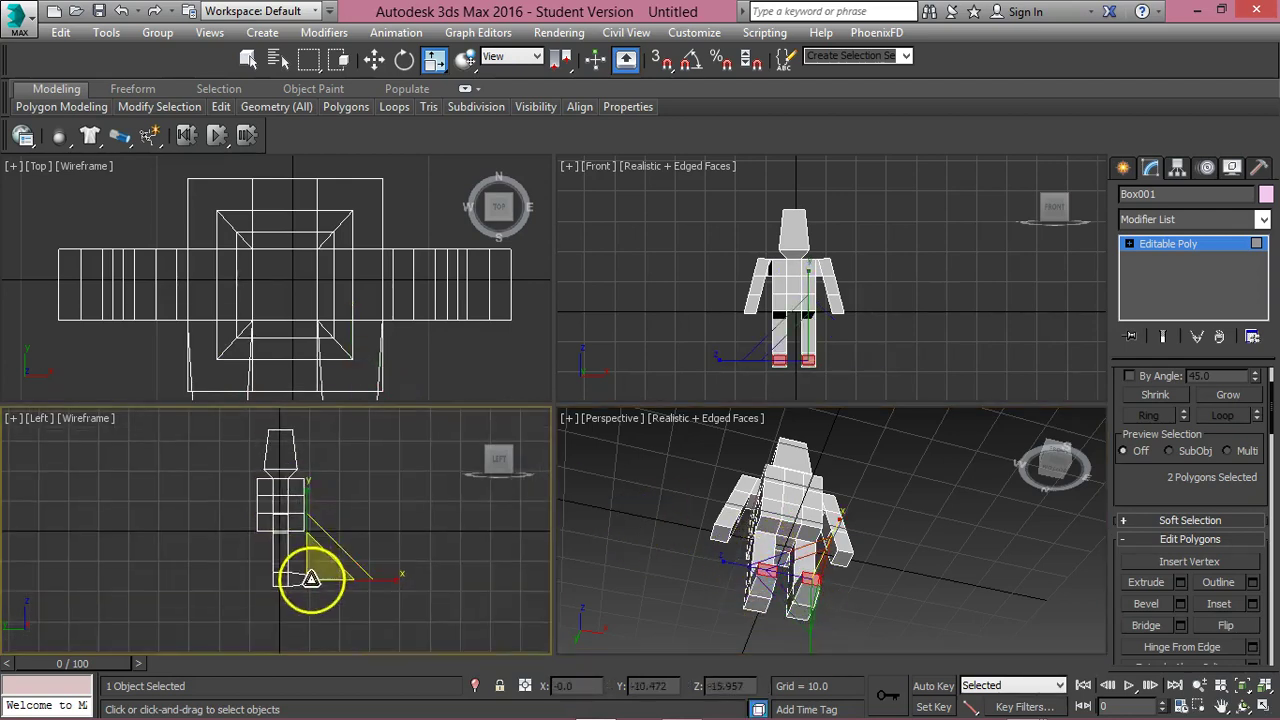
pyautogui.scroll(5, 309, 517)
pyautogui.press('w')
pyautogui.moveTo(294, 486); pyautogui.dragTo(297, 503)
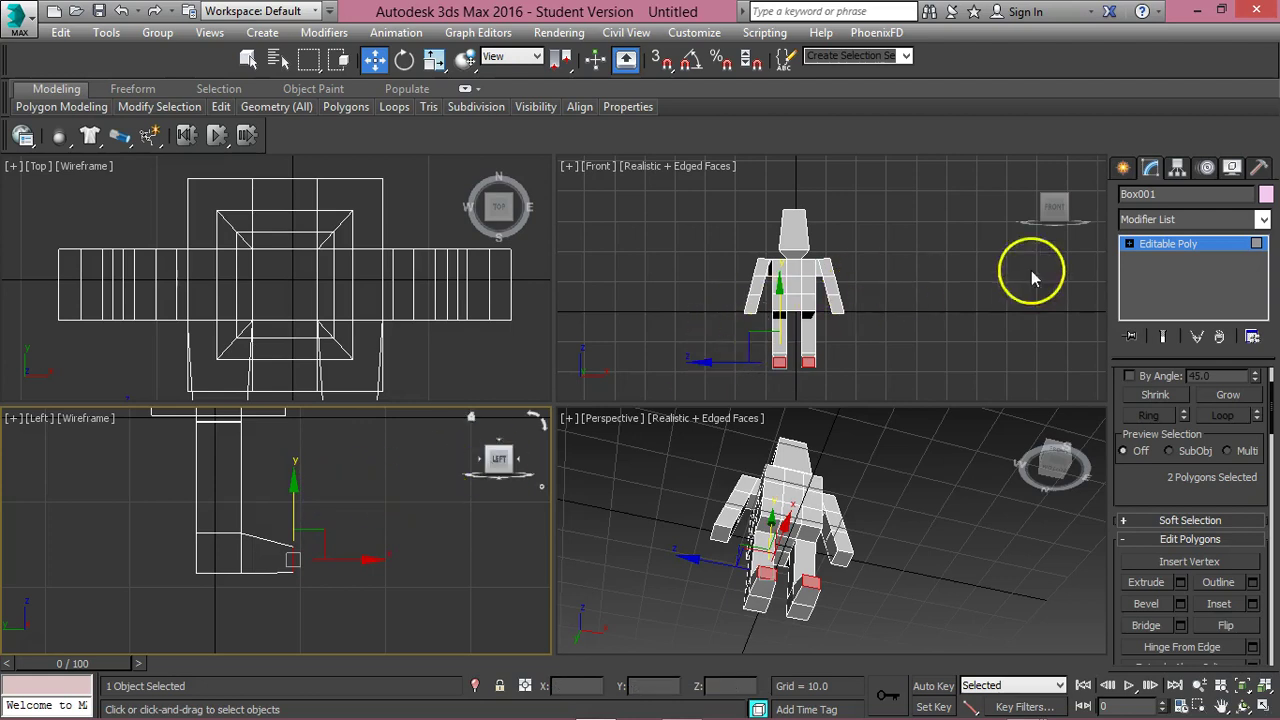
# At Vertex level, scale the top outer corner vertices of both shoulders inward along X and lower them about 1.2 units.
pyautogui.press('1')
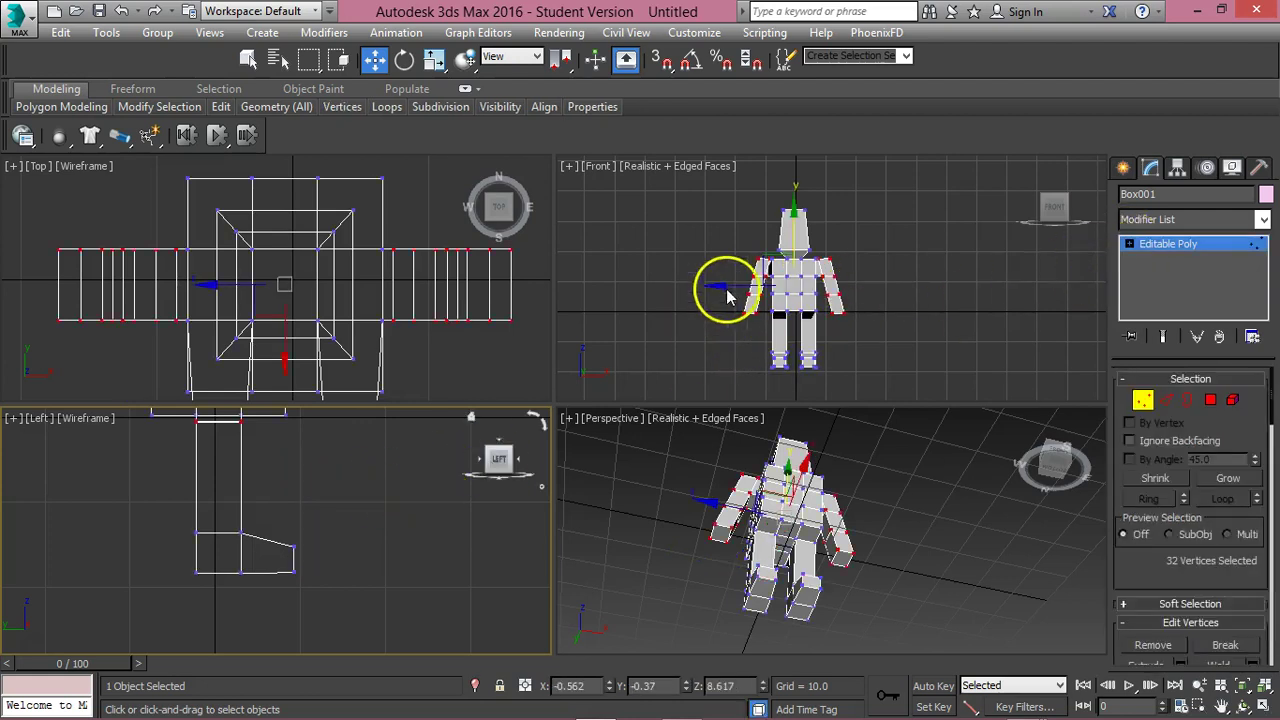
pyautogui.scroll(5, 730, 287)
pyautogui.moveTo(722, 254); pyautogui.dragTo(751, 294)
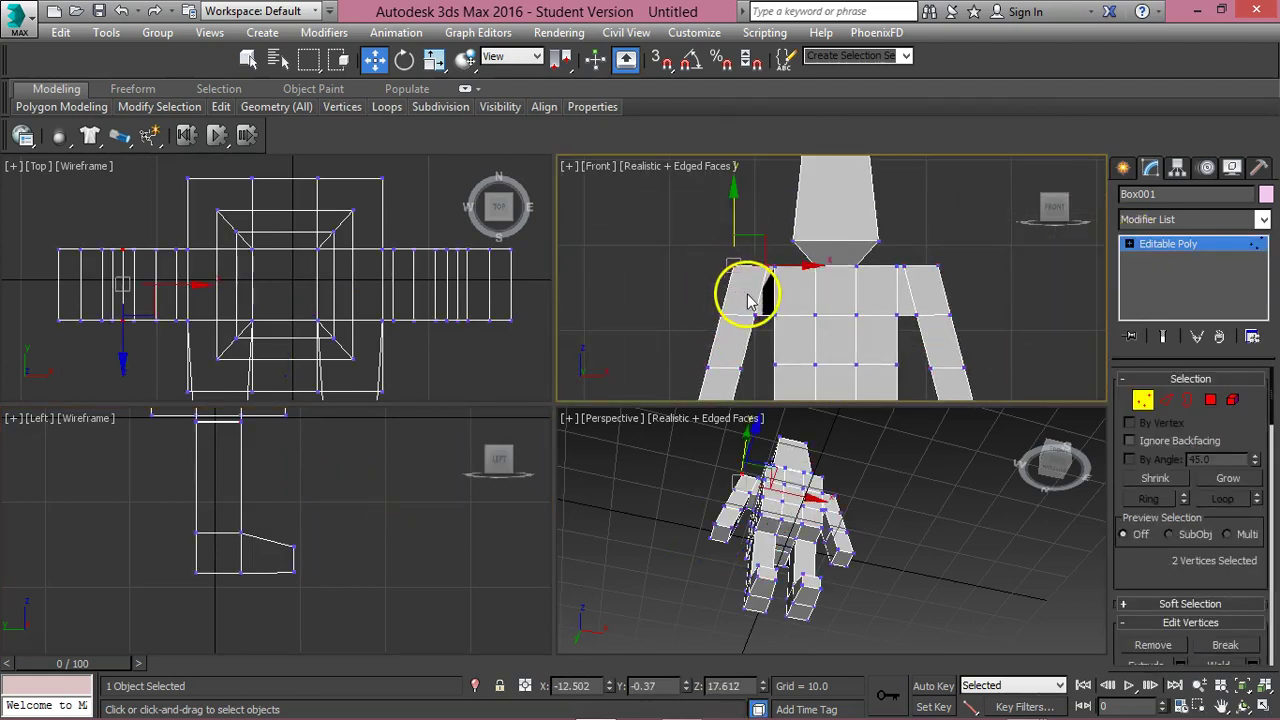
pyautogui.moveTo(930, 258); pyautogui.dragTo(968, 300)
pyautogui.press('r')
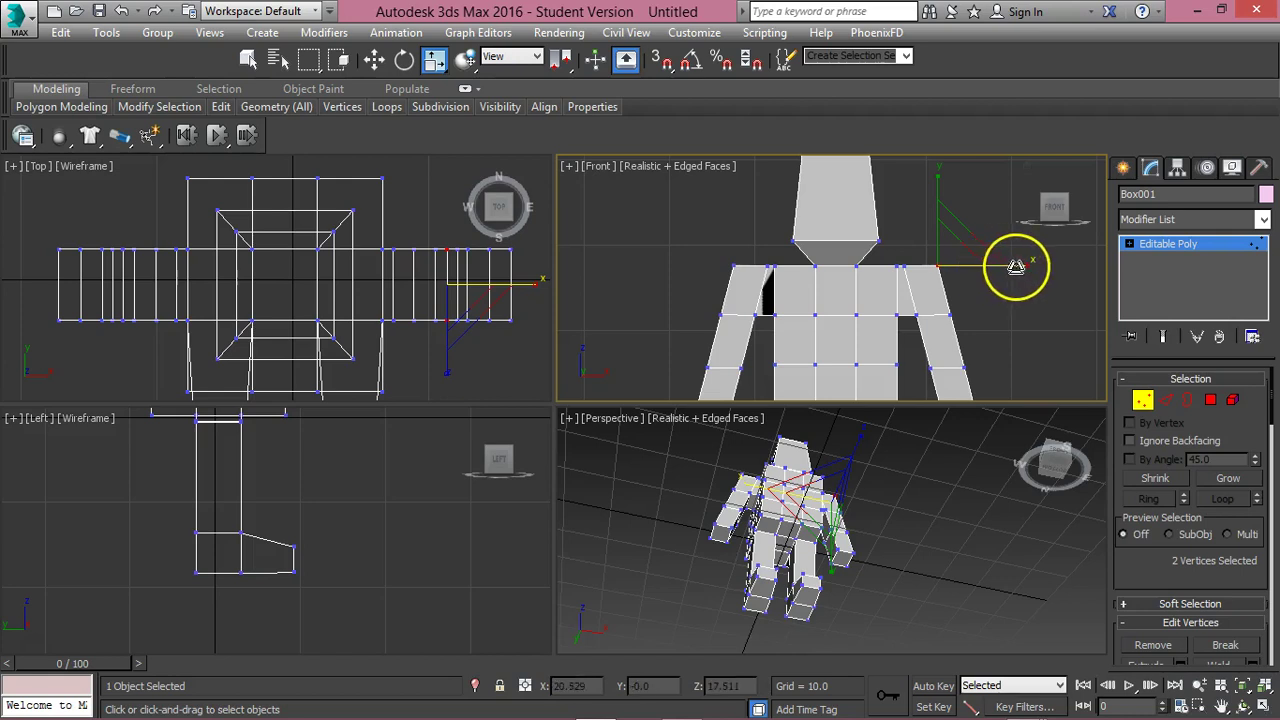
pyautogui.moveTo(712, 248); pyautogui.dragTo(750, 289)
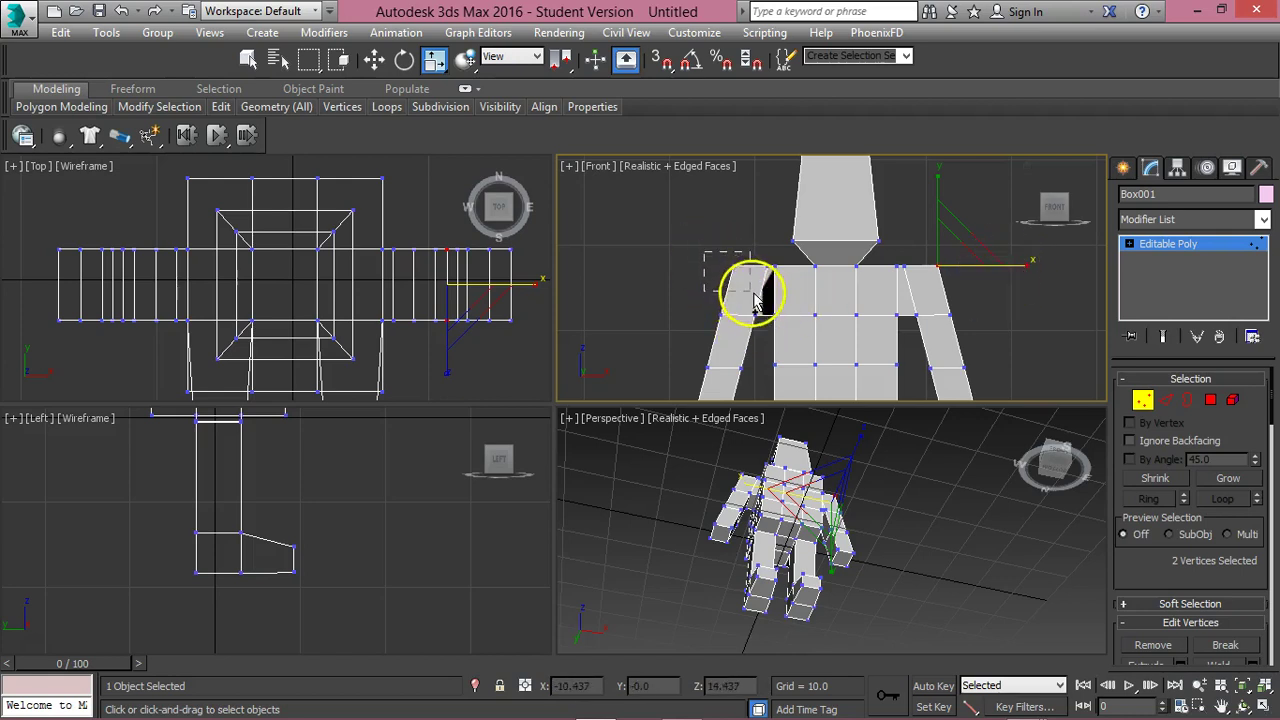
pyautogui.keyDown('ctrl'); pyautogui.moveTo(934, 249); pyautogui.dragTo(902, 266); pyautogui.keyUp('ctrl')
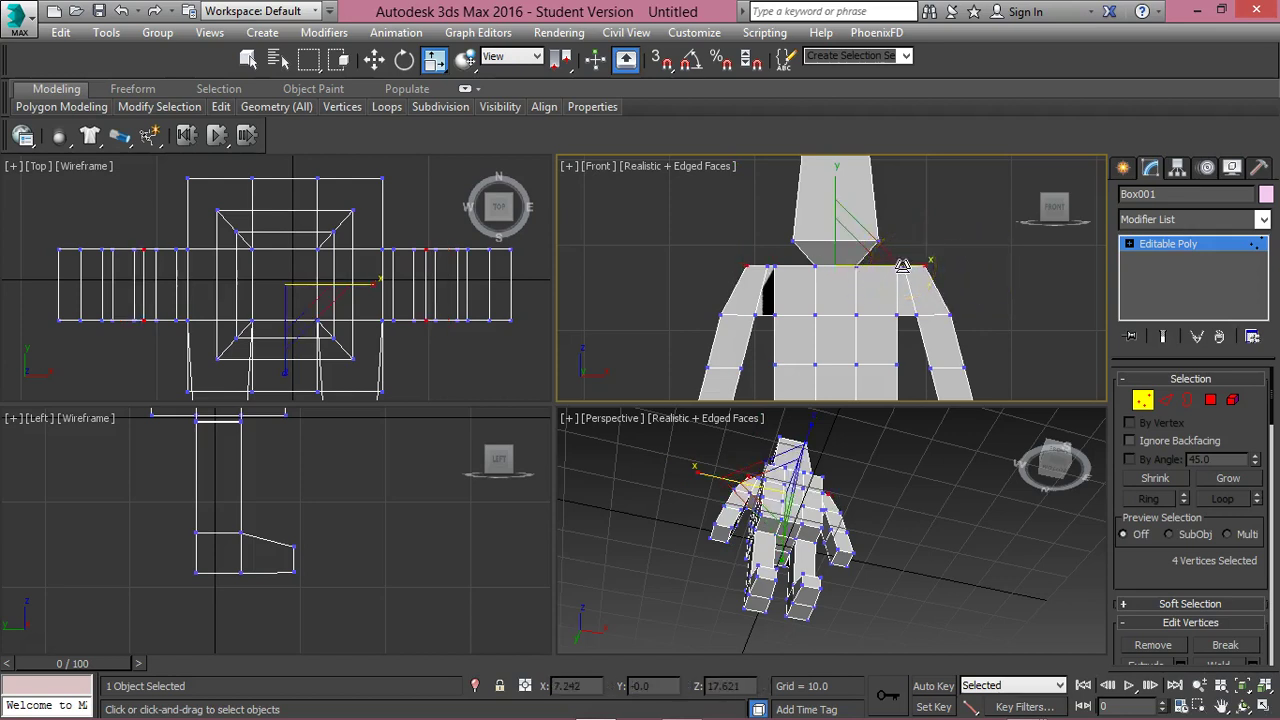
pyautogui.press('w')
pyautogui.moveTo(835, 205); pyautogui.dragTo(835, 210)
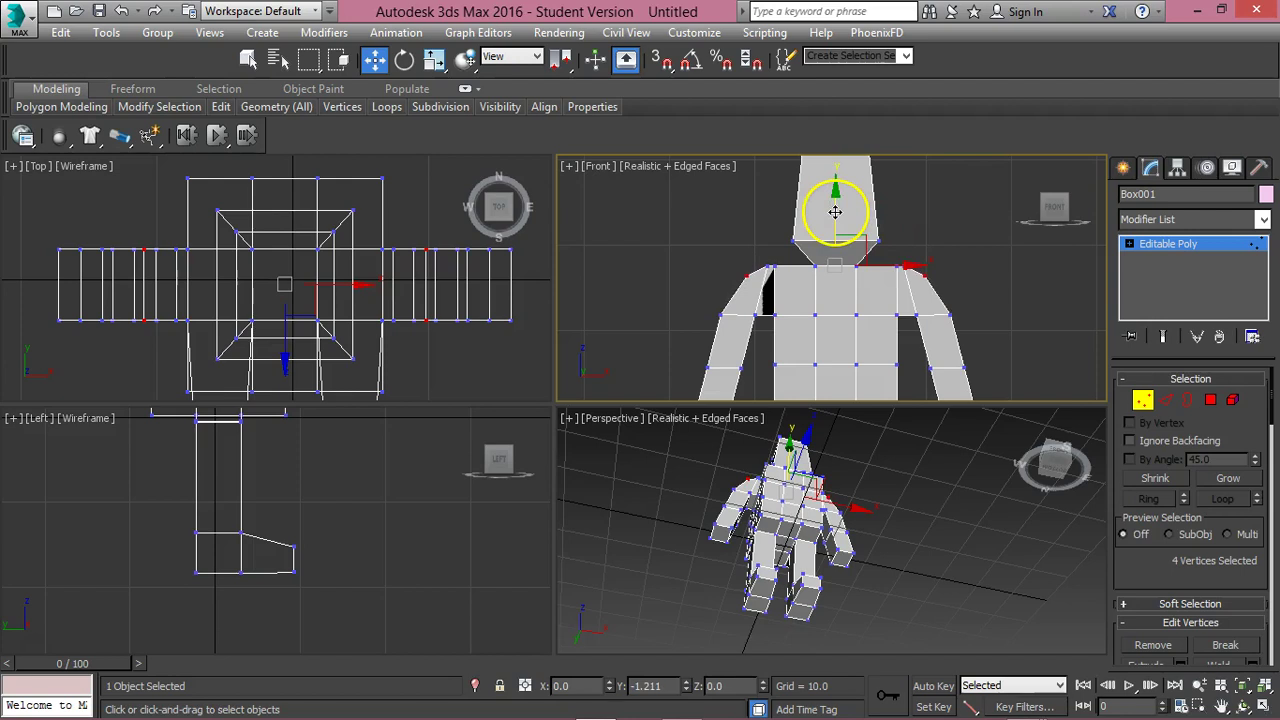
# In the maximized Left view, select the torso's top front and back corner vertices and scale them inward along X.
pyautogui.keyDown('alt'); pyautogui.moveTo(772, 477); pyautogui.dragTo(891, 566, button='middle'); pyautogui.keyUp('alt')
pyautogui.keyDown('alt'); pyautogui.moveTo(311, 462); pyautogui.dragTo(312, 597, button='middle'); pyautogui.keyUp('alt')
pyautogui.press('l')
pyautogui.scroll(-3, 340, 572)
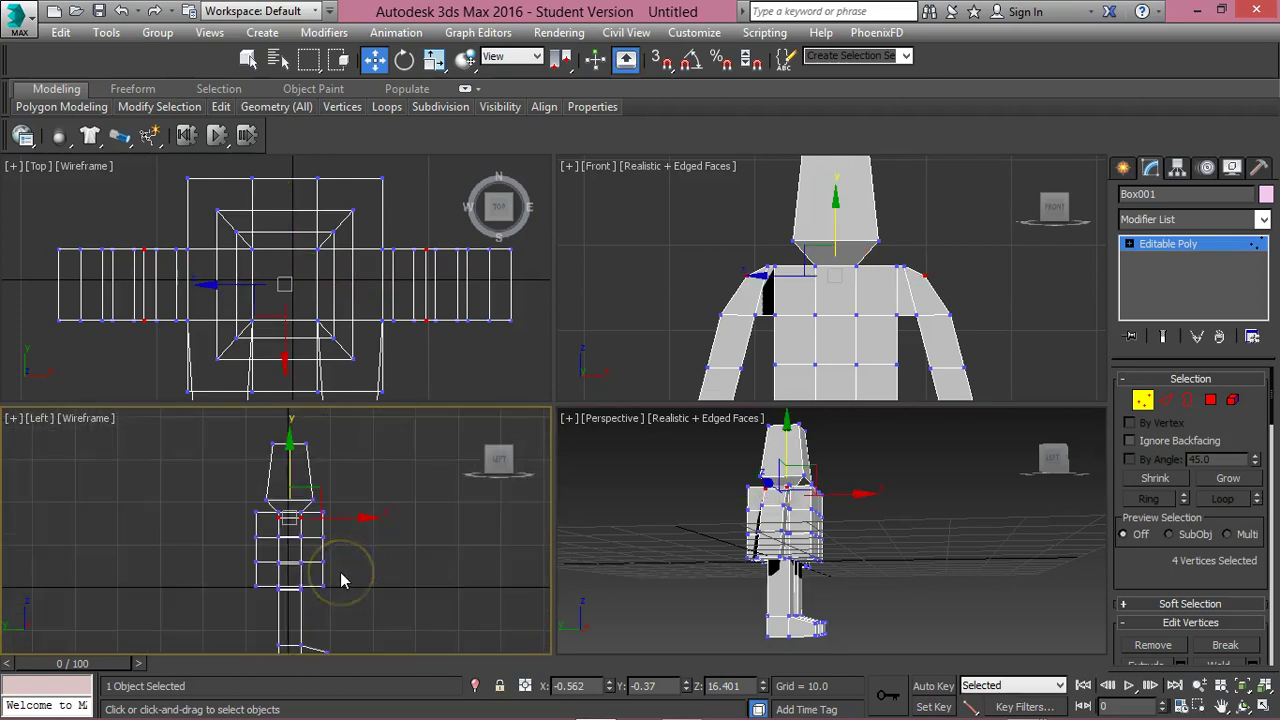
pyautogui.hotkey('alt', 'w')
pyautogui.scroll(2, 482, 455)
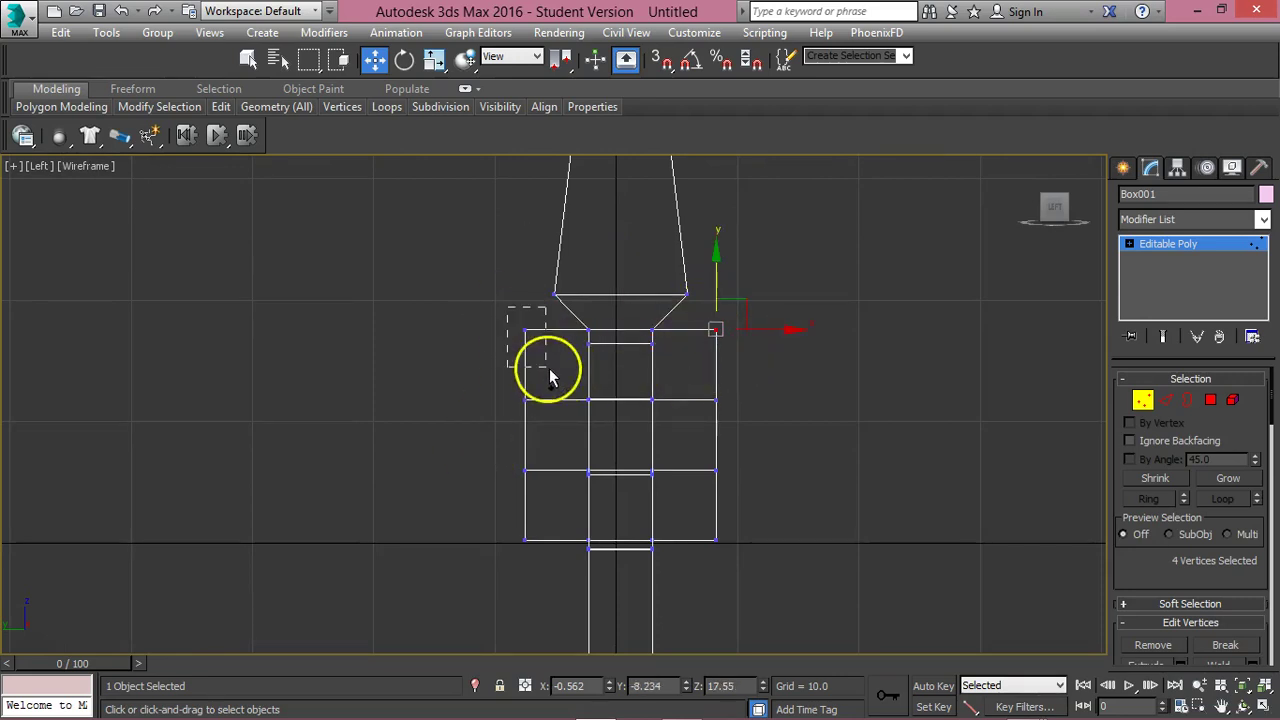
pyautogui.press('r')
pyautogui.moveTo(703, 335)
pyautogui.mouseDown()
pyautogui.moveTo(632, 331)
pyautogui.moveTo(708, 334)
pyautogui.mouseUp()
# Select the front and back vertices of the torso's second row from the top and scale them inward along X.
pyautogui.press('w')
pyautogui.moveTo(562, 442); pyautogui.dragTo(562, 442)
pyautogui.keyDown('ctrl'); pyautogui.moveTo(700, 385); pyautogui.dragTo(771, 451); pyautogui.keyUp('ctrl')
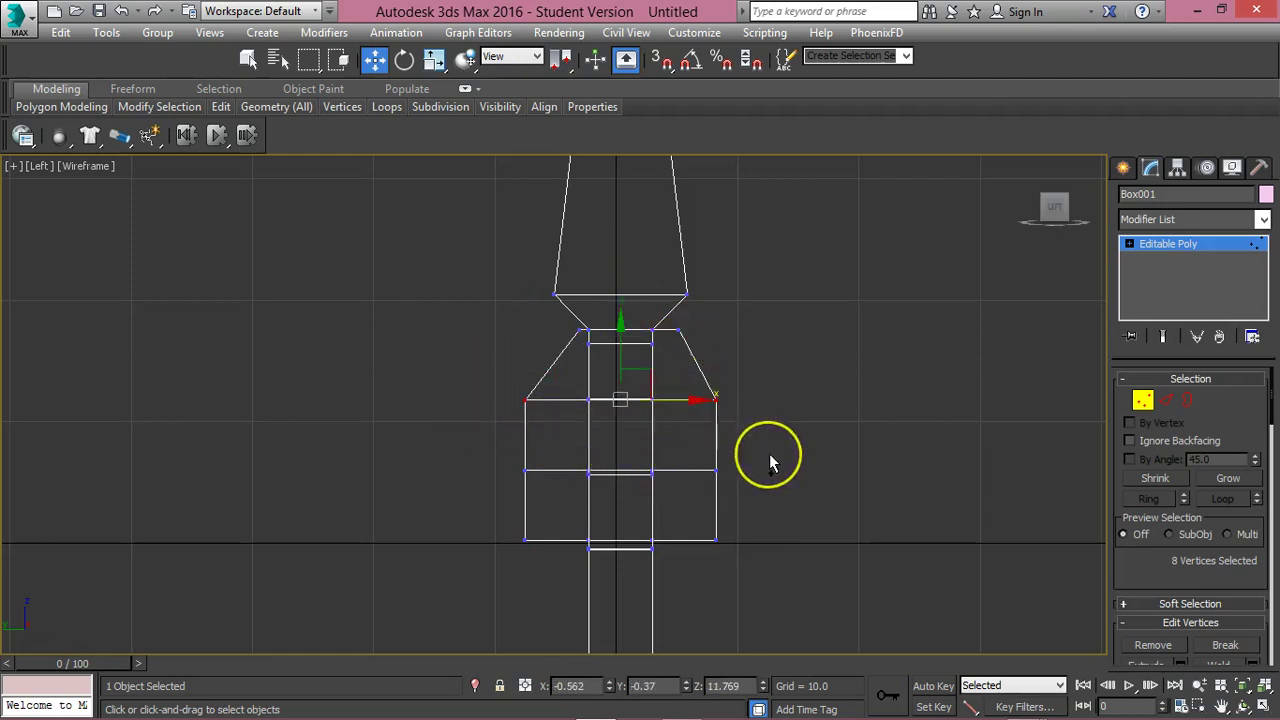
pyautogui.press('r')
pyautogui.moveTo(709, 400); pyautogui.dragTo(682, 398)
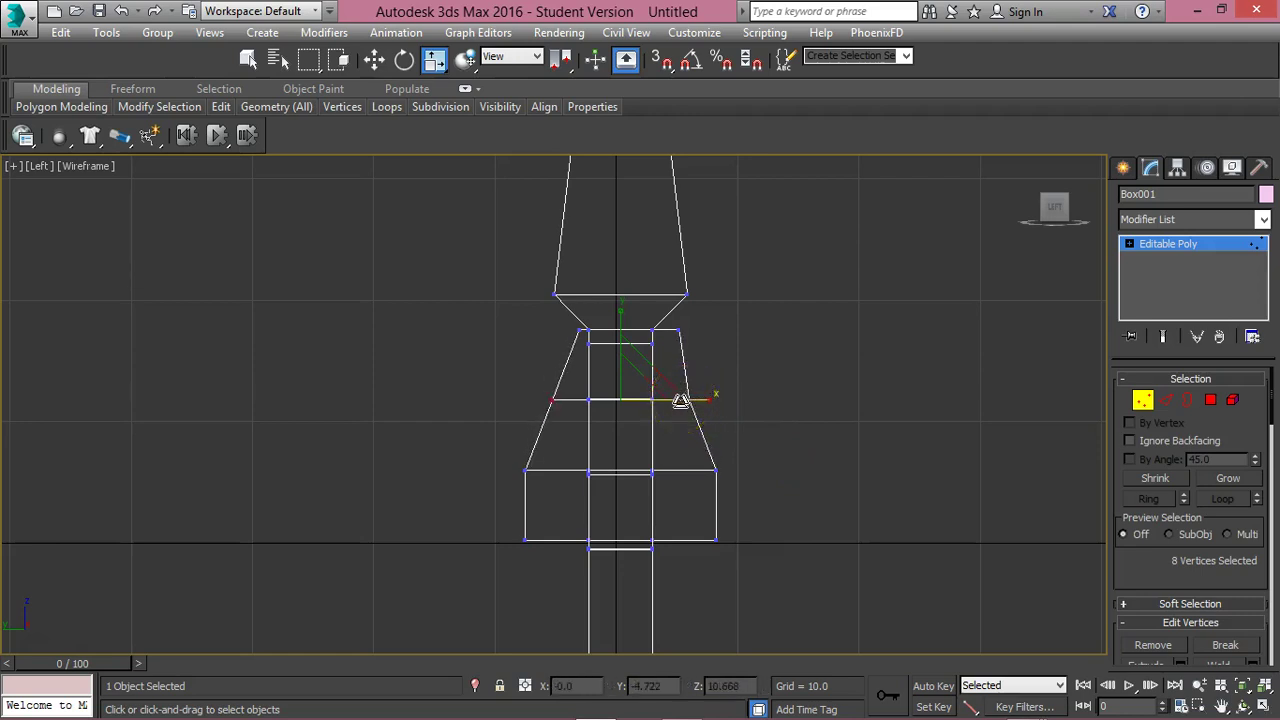
# Scale the front and back vertices of the torso's two lowest rows to 65% along X and narrow the bottom row further.
pyautogui.moveTo(558, 558); pyautogui.dragTo(561, 572)
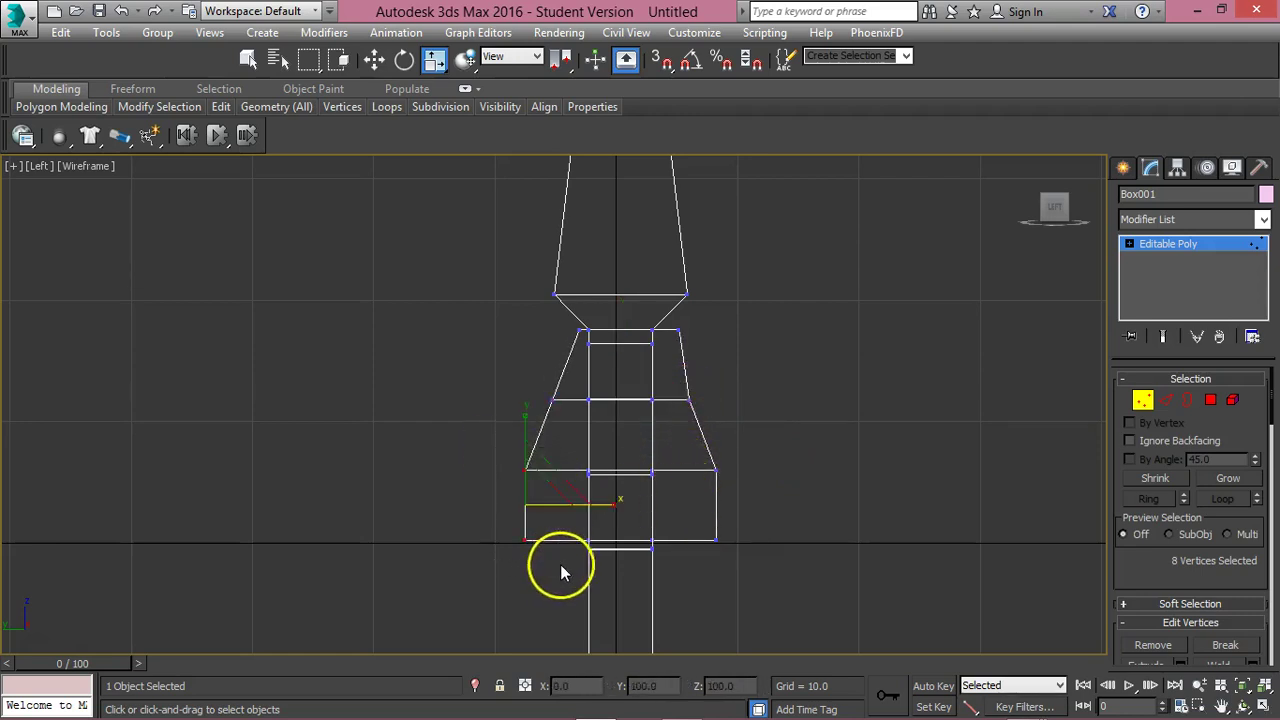
pyautogui.moveTo(697, 518); pyautogui.dragTo(748, 463)
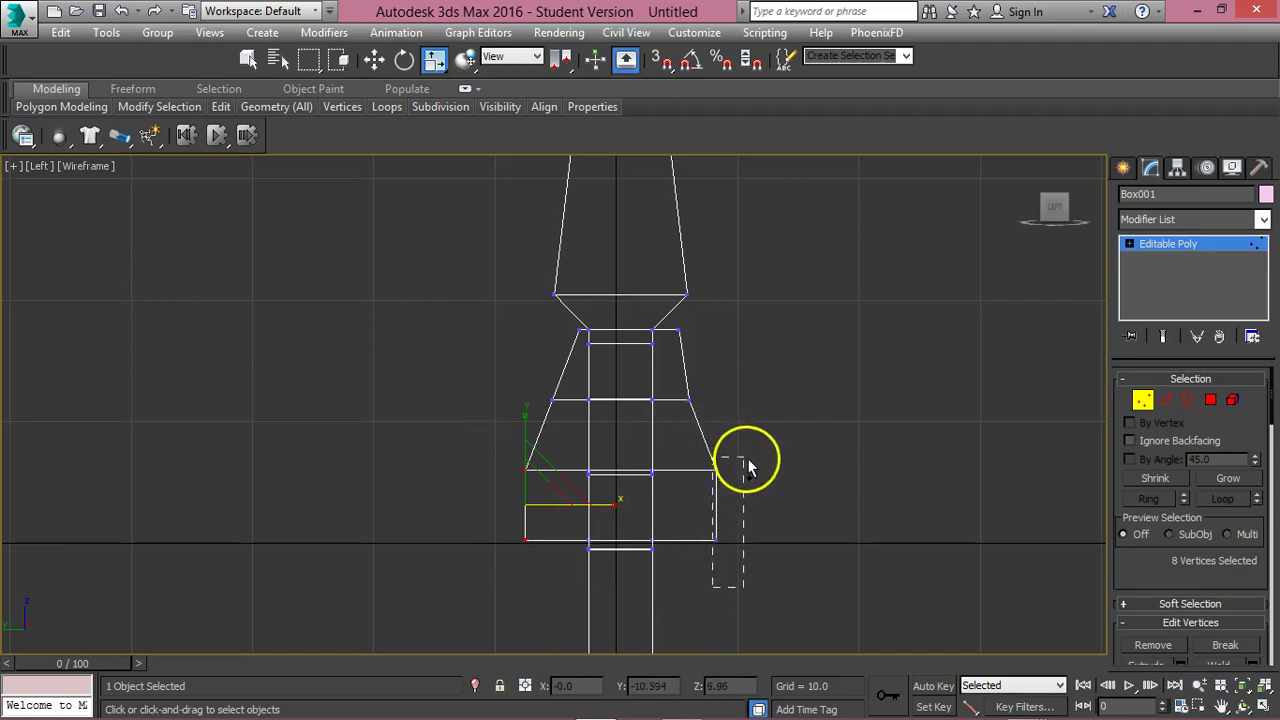
pyautogui.moveTo(694, 506); pyautogui.dragTo(659, 500)
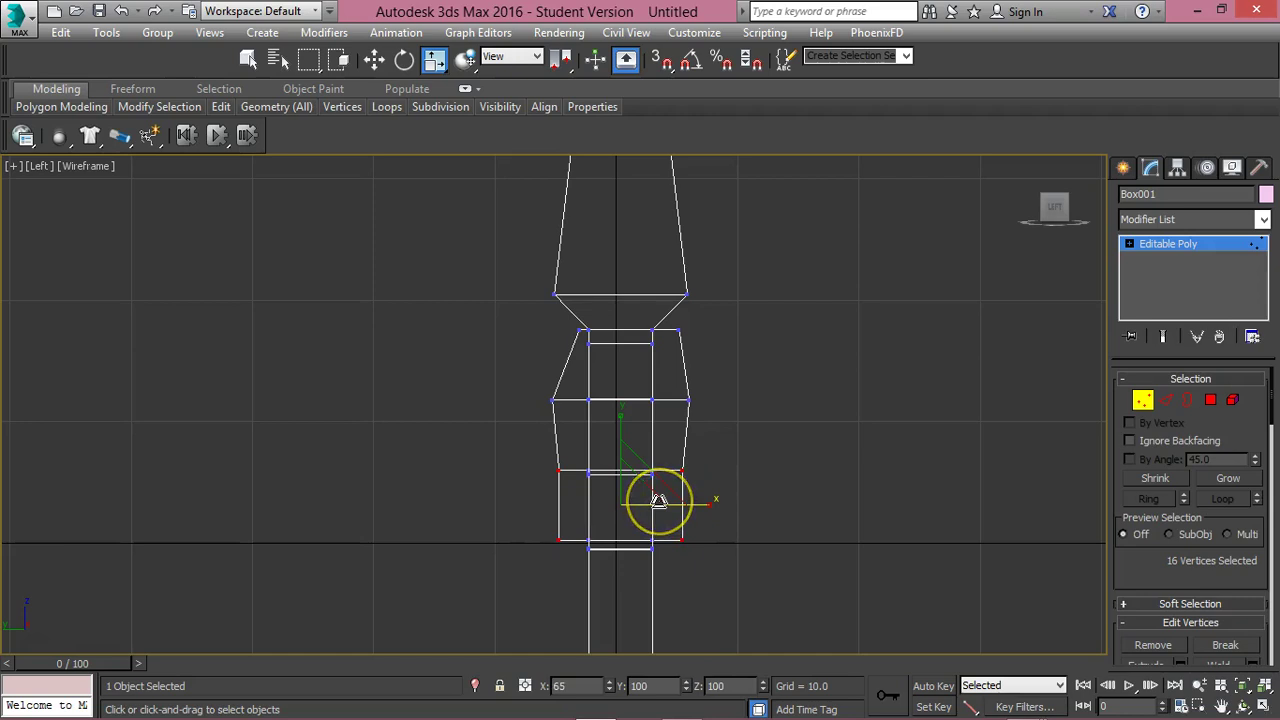
pyautogui.click(702, 578)
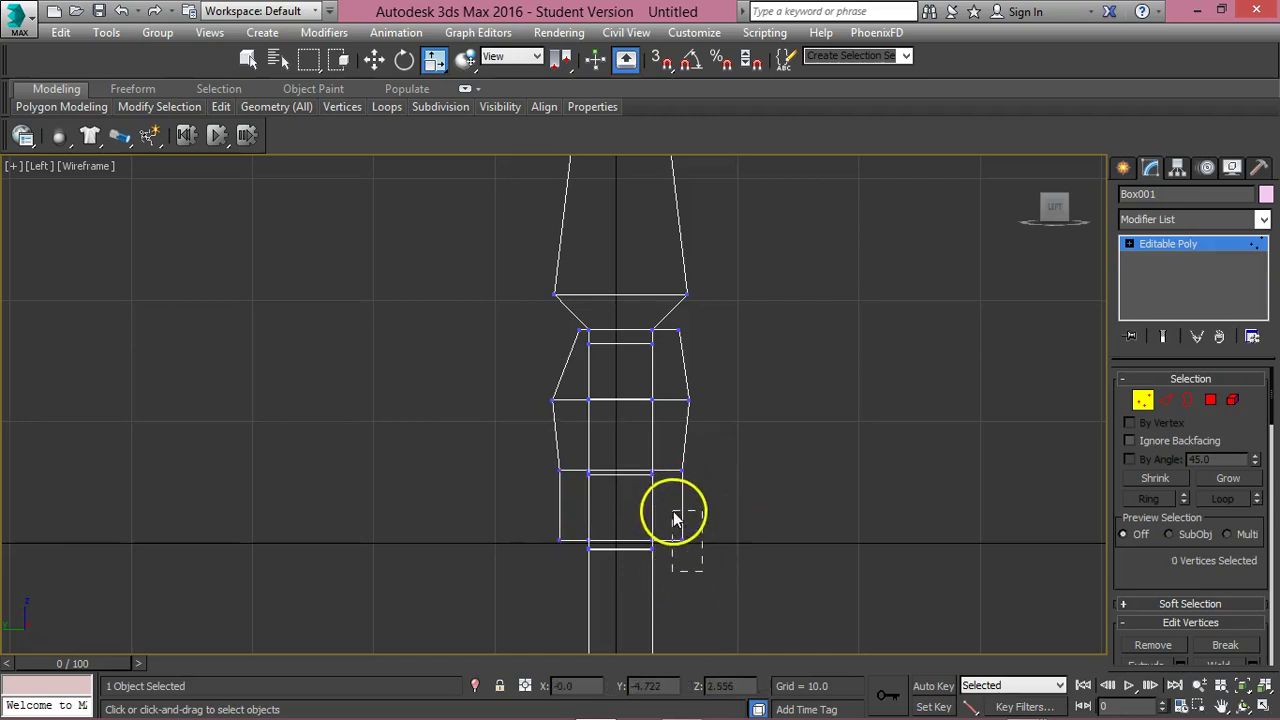
pyautogui.keyDown('ctrl'); pyautogui.moveTo(573, 553); pyautogui.dragTo(573, 553); pyautogui.keyUp('ctrl')
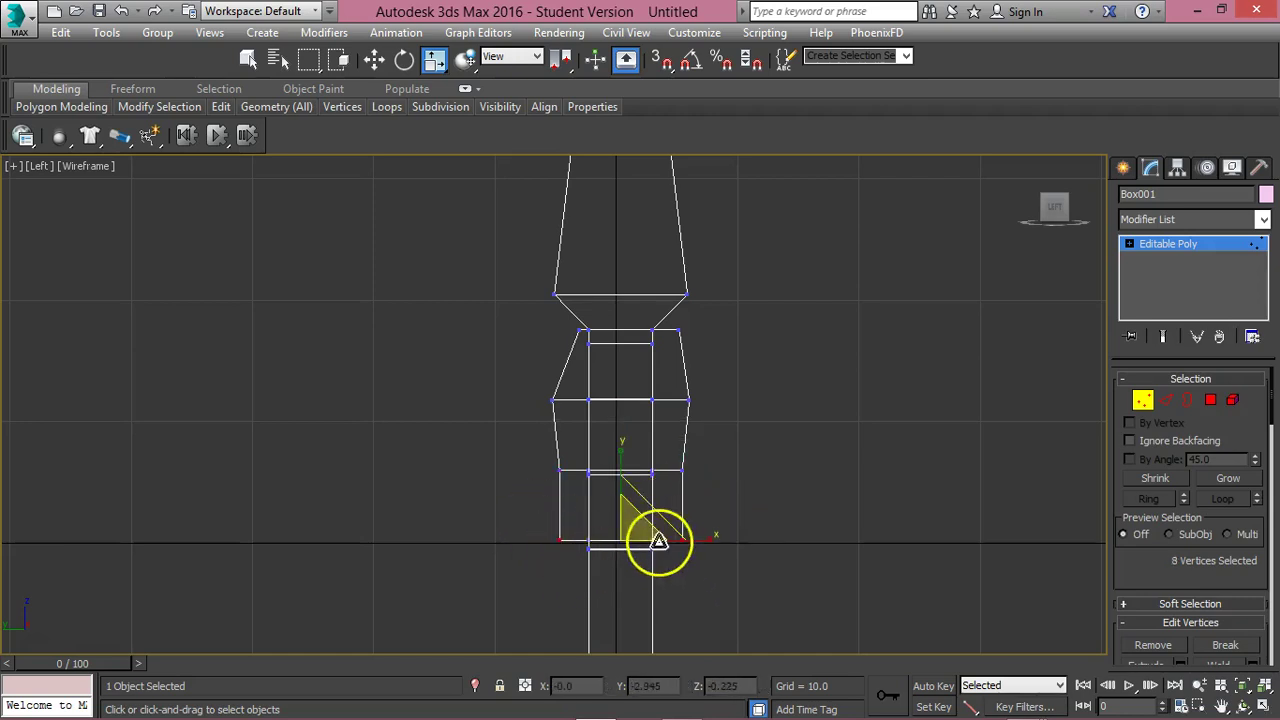
pyautogui.moveTo(700, 537); pyautogui.dragTo(690, 540)
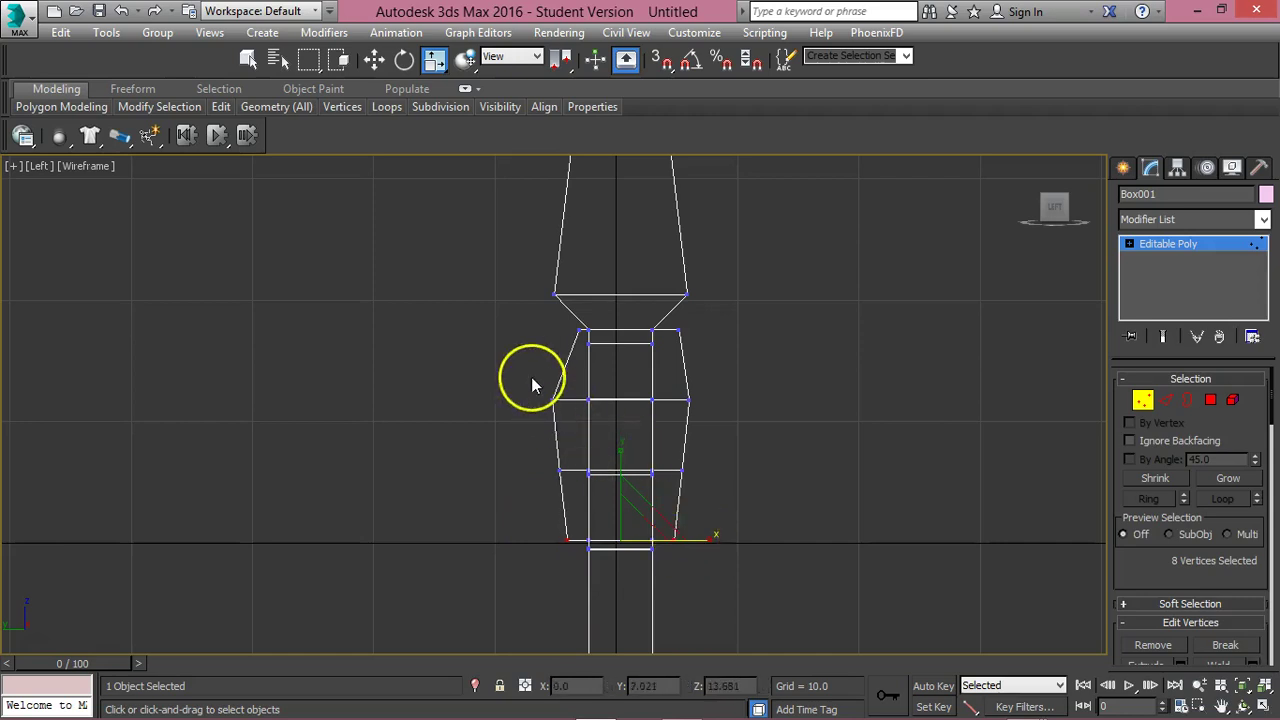
# Move the torso's rear vertices along X row by row to form a straight vertical back.
pyautogui.click(555, 324)
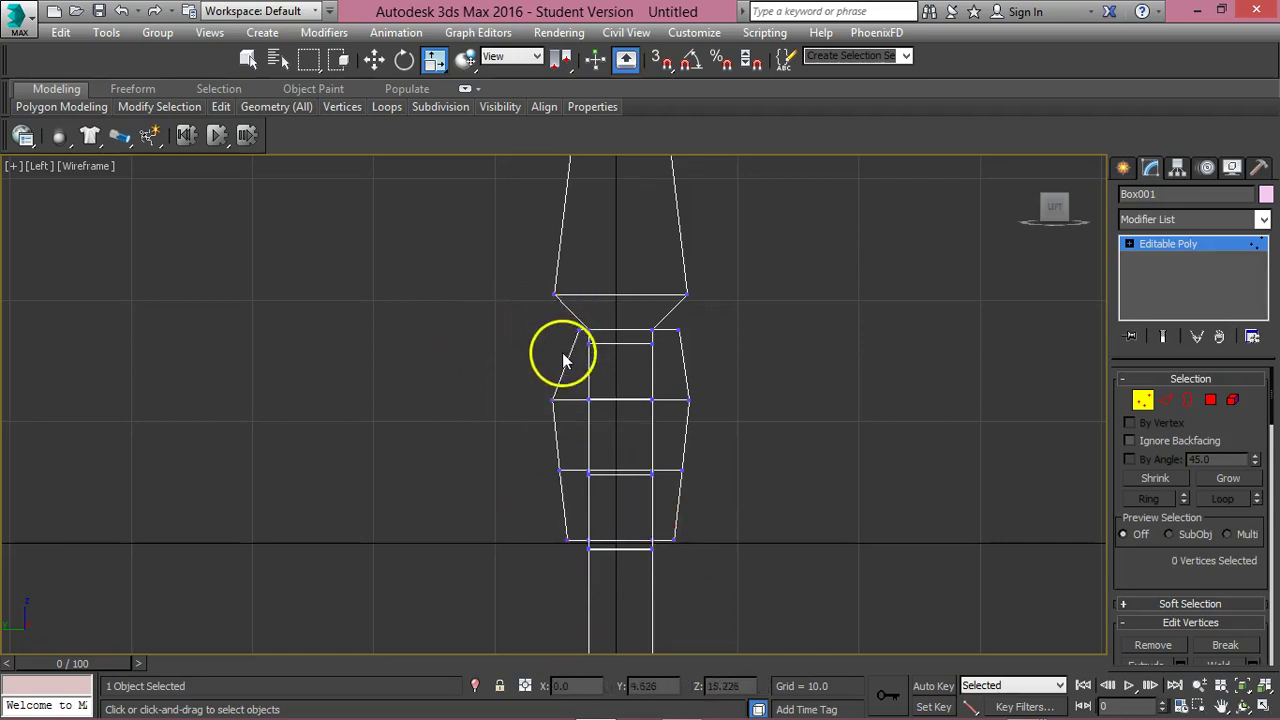
pyautogui.moveTo(586, 343)
pyautogui.mouseDown()
pyautogui.moveTo(571, 357)
pyautogui.moveTo(600, 330)
pyautogui.moveTo(626, 333)
pyautogui.moveTo(599, 330)
pyautogui.mouseUp()
pyautogui.press('w')
pyautogui.moveTo(600, 397); pyautogui.dragTo(615, 402)
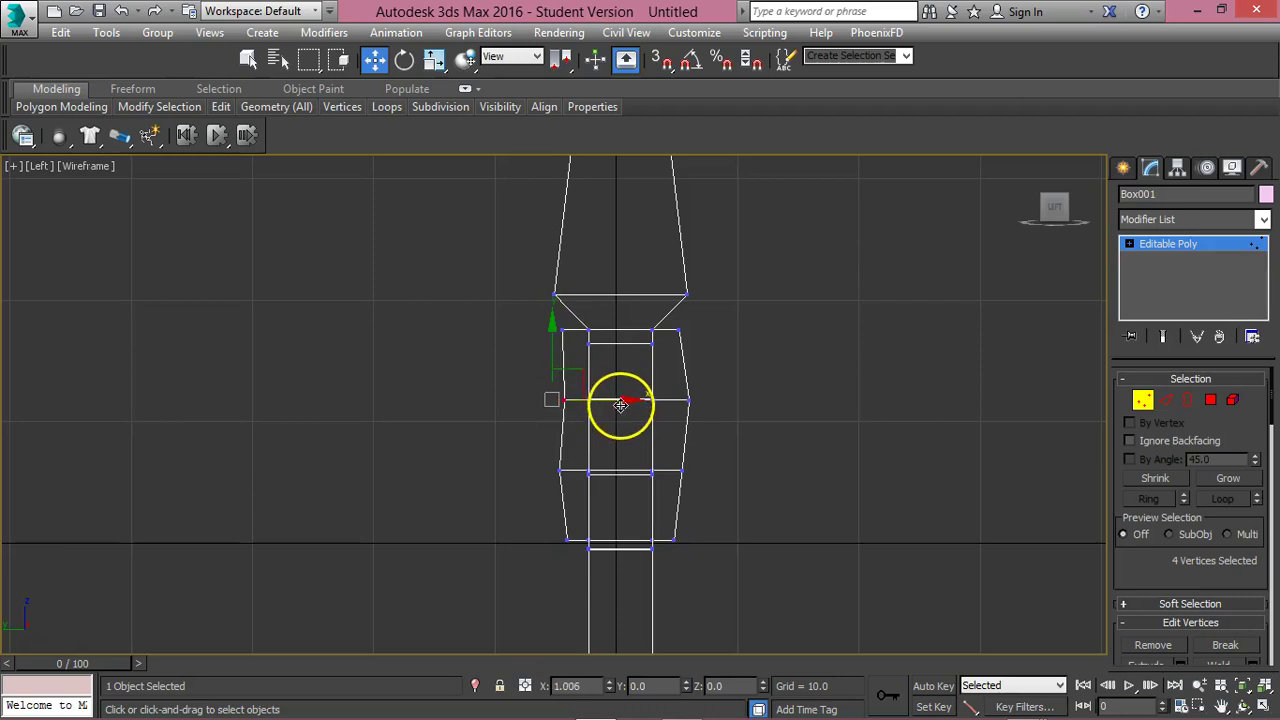
pyautogui.moveTo(515, 438); pyautogui.dragTo(609, 472)
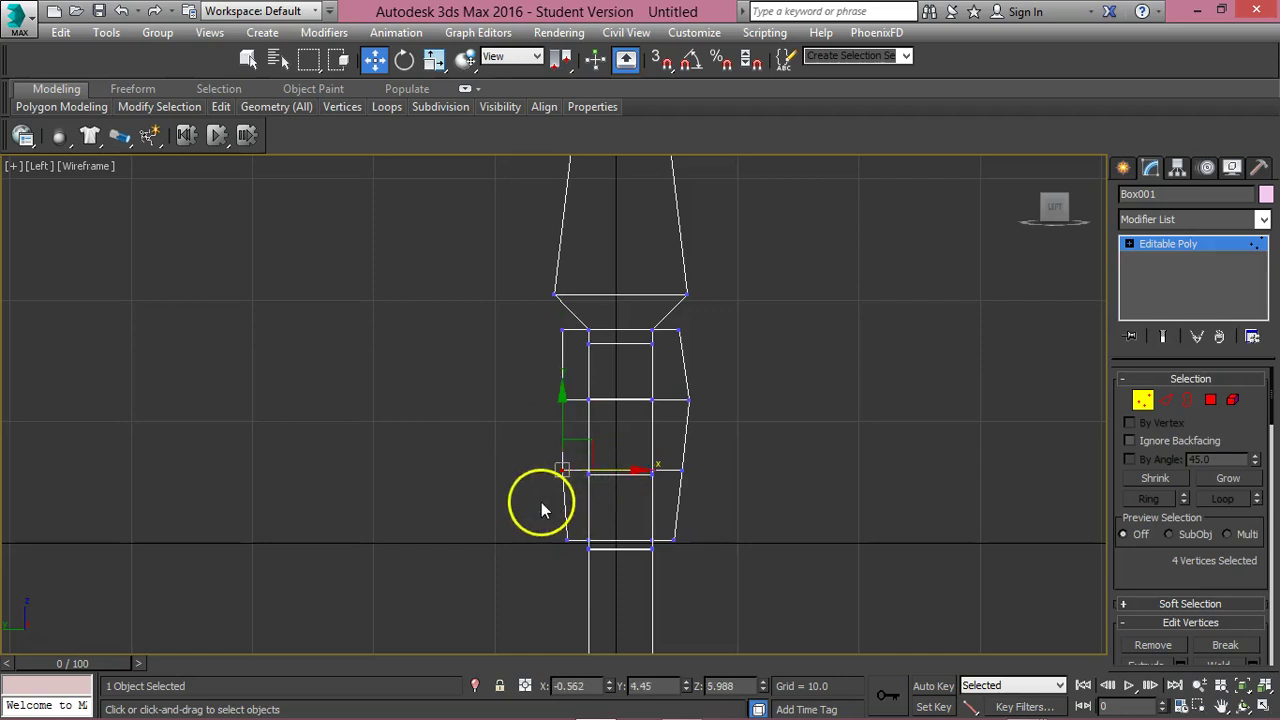
pyautogui.moveTo(619, 538); pyautogui.dragTo(628, 540)
pyautogui.click(680, 540)
pyautogui.click(674, 538)
pyautogui.moveTo(699, 519); pyautogui.dragTo(749, 506)
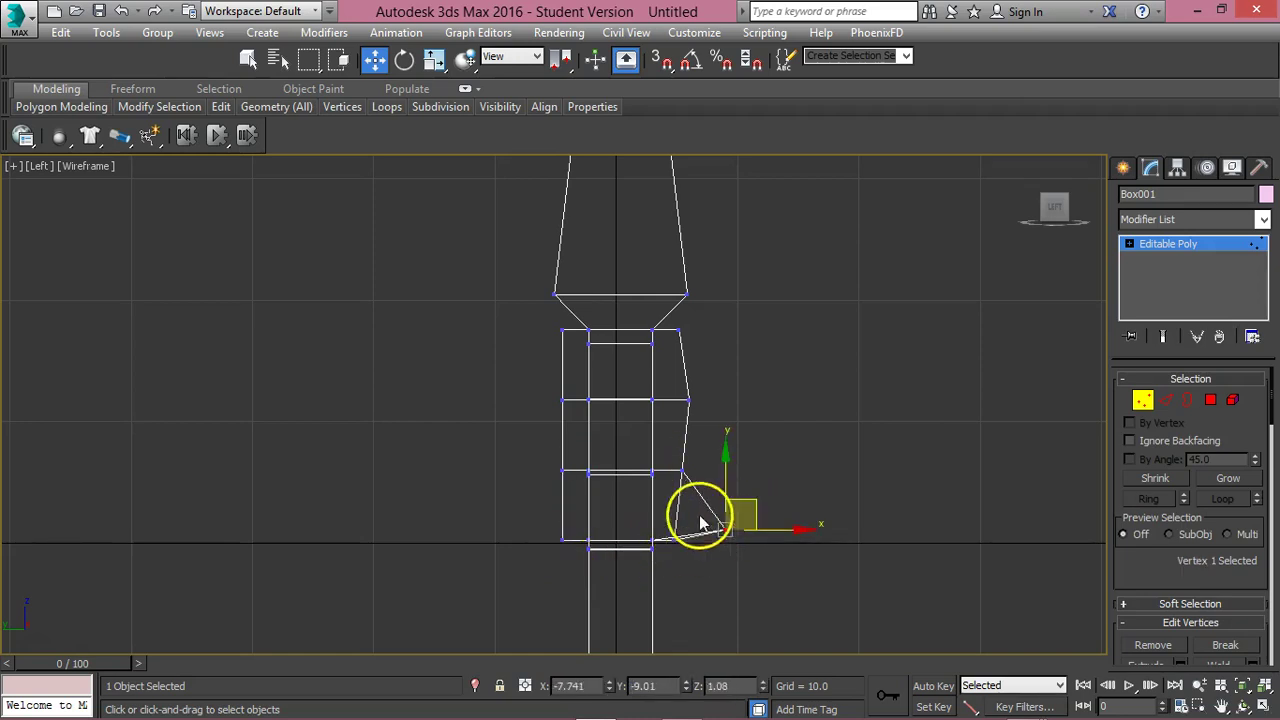
pyautogui.hotkey('ctrl', 'x')
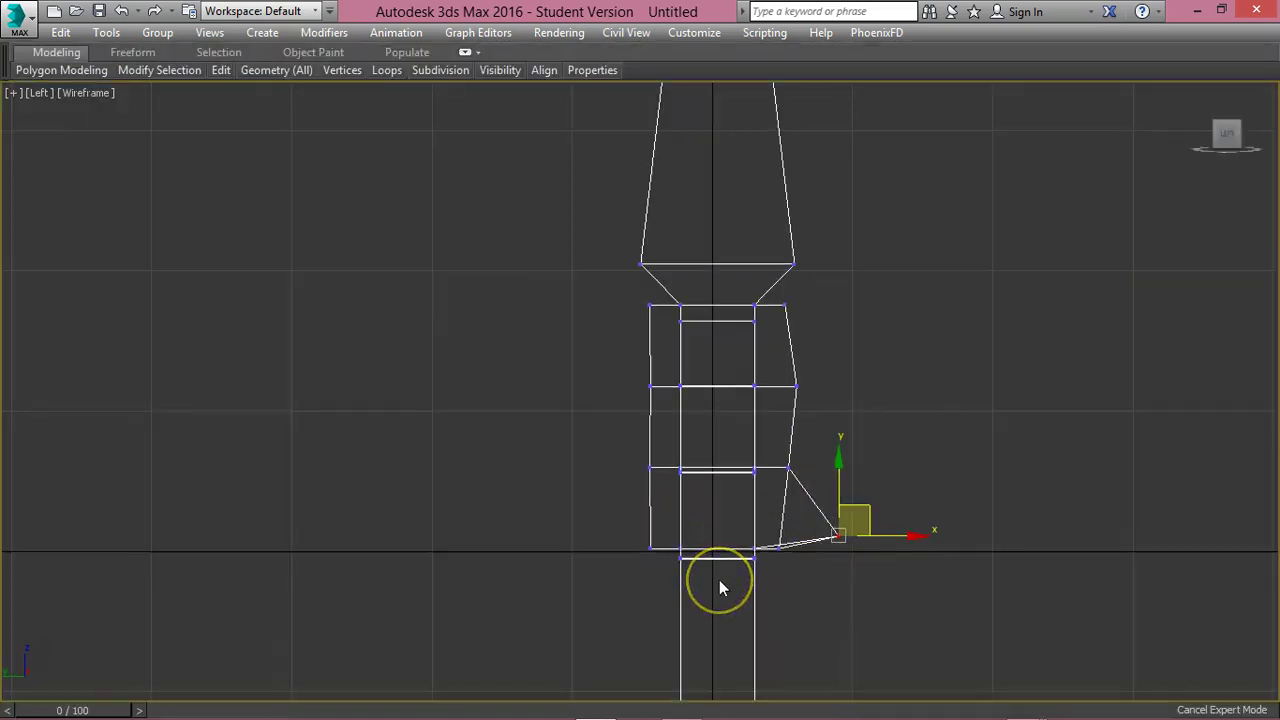
pyautogui.hotkey('ctrl', 'z')
pyautogui.hotkey('ctrl', 'x')
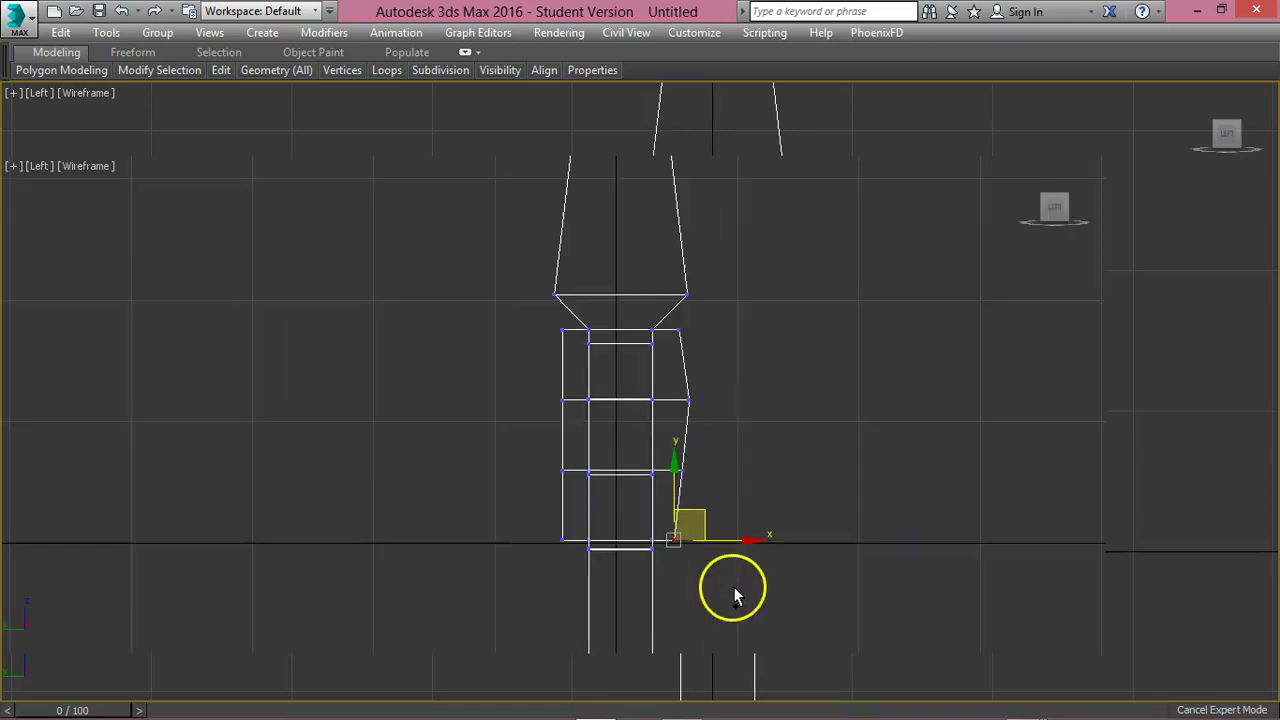
# Move the torso's bottom front vertices forward about 1.1 units and the front row above them about 0.6 units.
pyautogui.moveTo(747, 587); pyautogui.dragTo(661, 514)
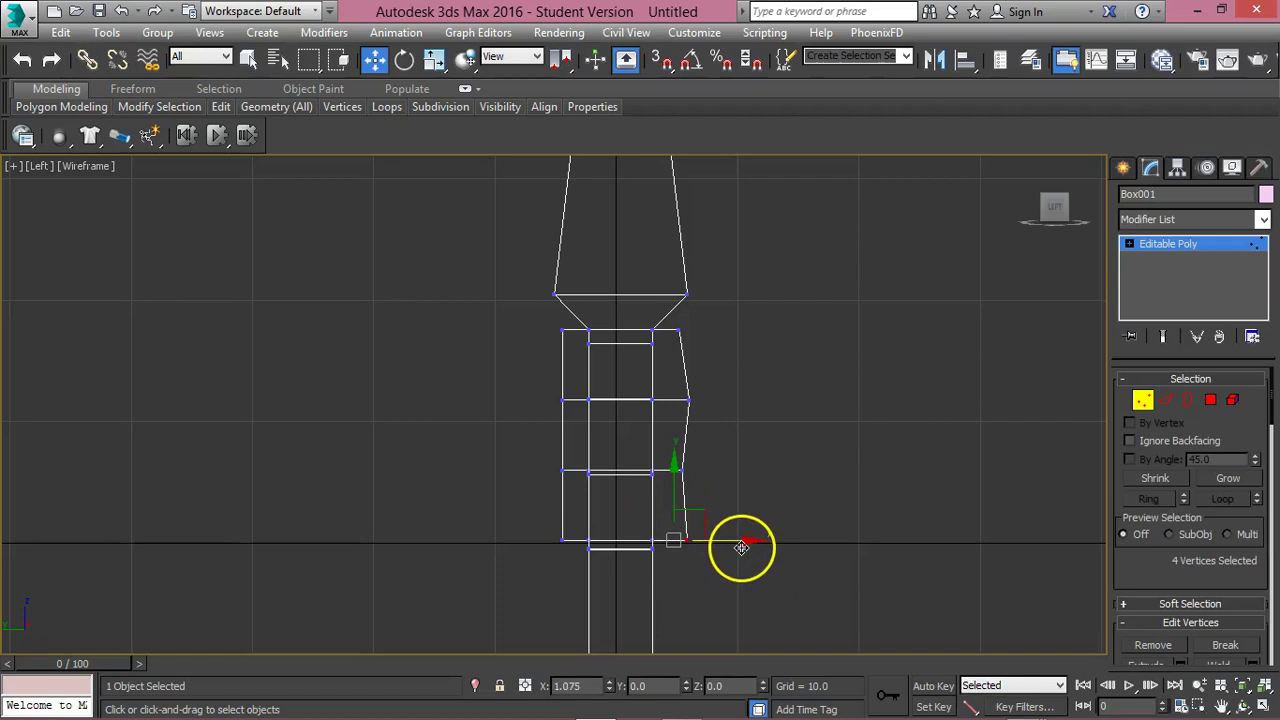
pyautogui.moveTo(739, 545); pyautogui.dragTo(737, 474)
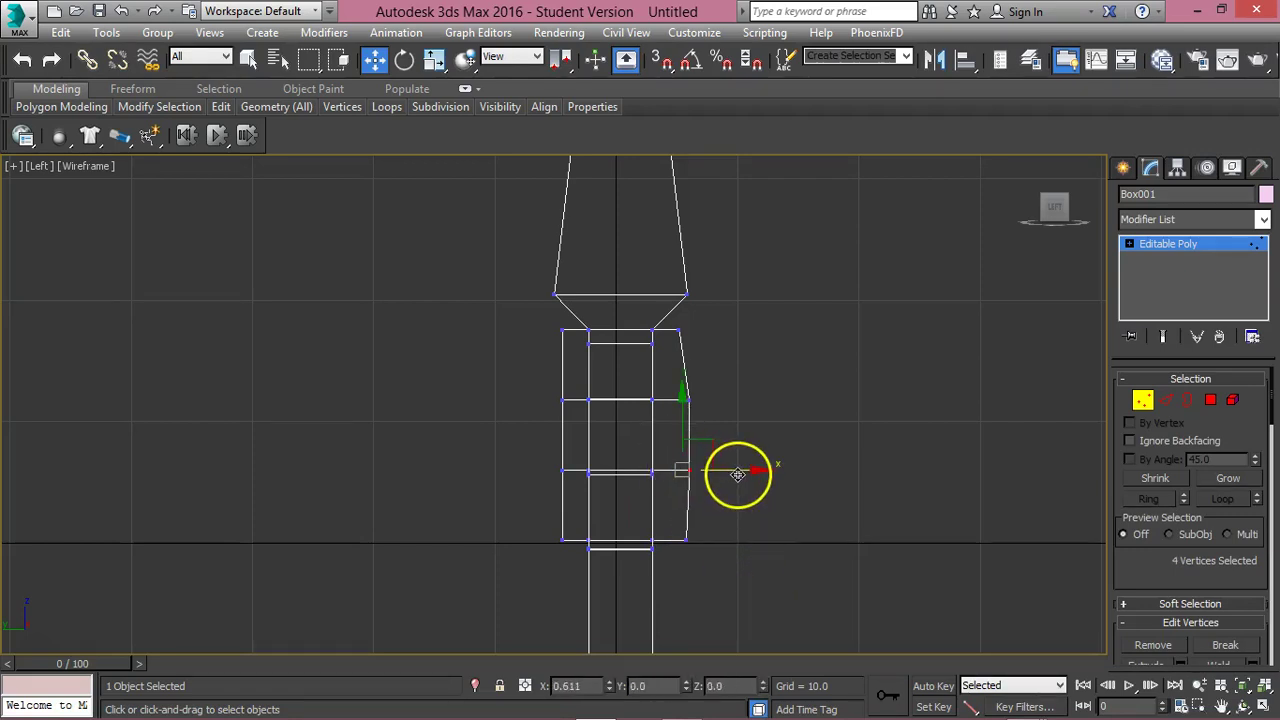
pyautogui.click(838, 476)
# Maximize the Perspective view on the whole figure and leave Vertex level.
pyautogui.scroll(-5, 810, 440)
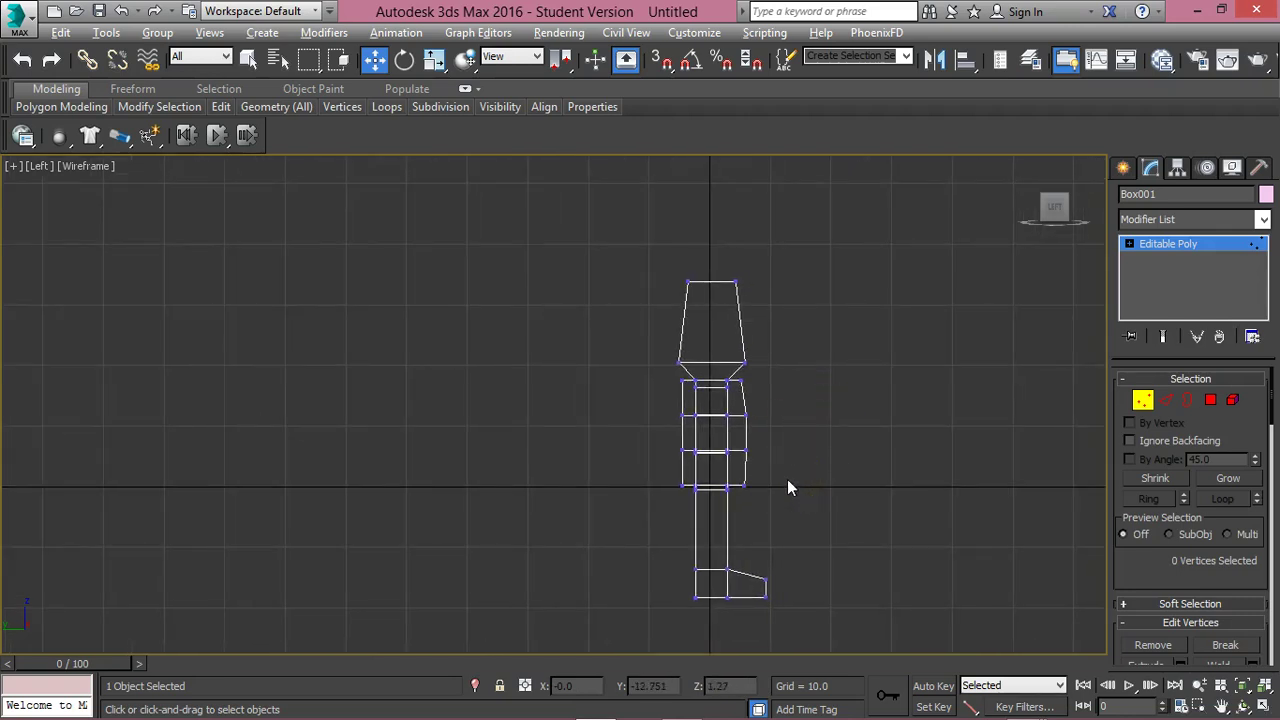
pyautogui.hotkey('alt', 'w')
pyautogui.click(749, 460)
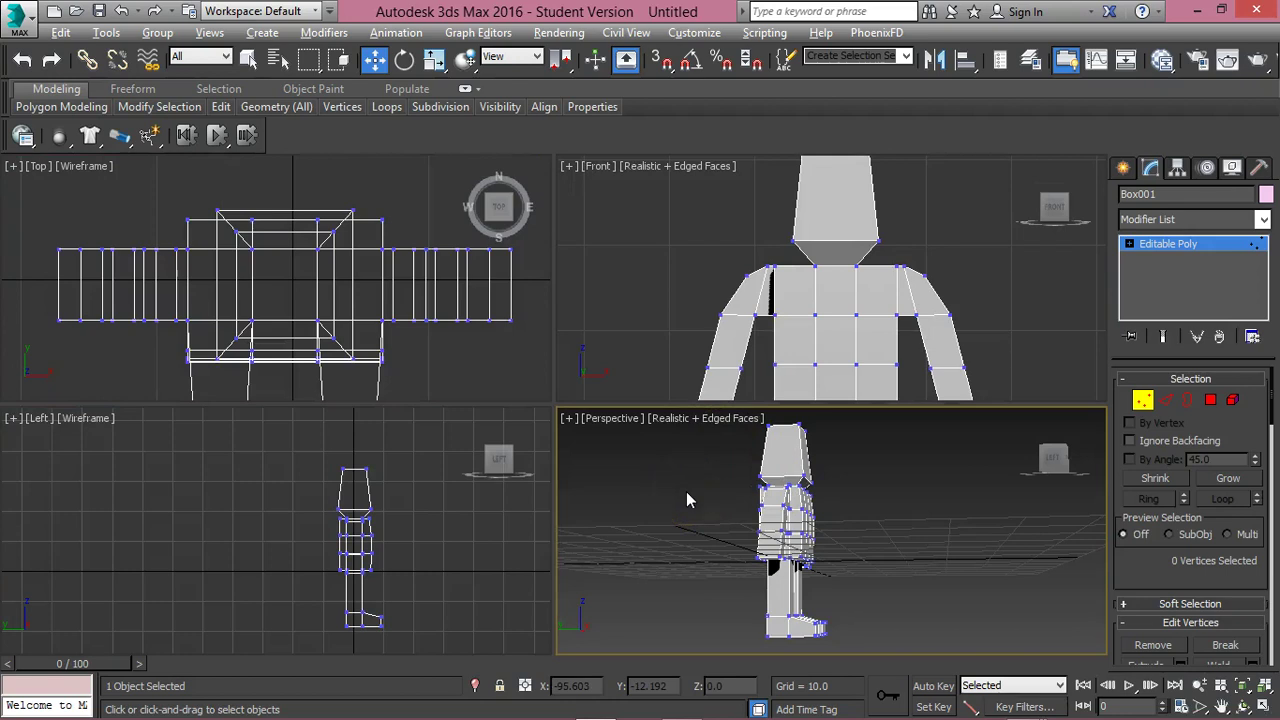
pyautogui.hotkey('alt', 'w')
pyautogui.keyDown('alt'); pyautogui.moveTo(640, 466); pyautogui.dragTo(506, 443, button='middle'); pyautogui.keyUp('alt')
pyautogui.rightClick(455, 358)
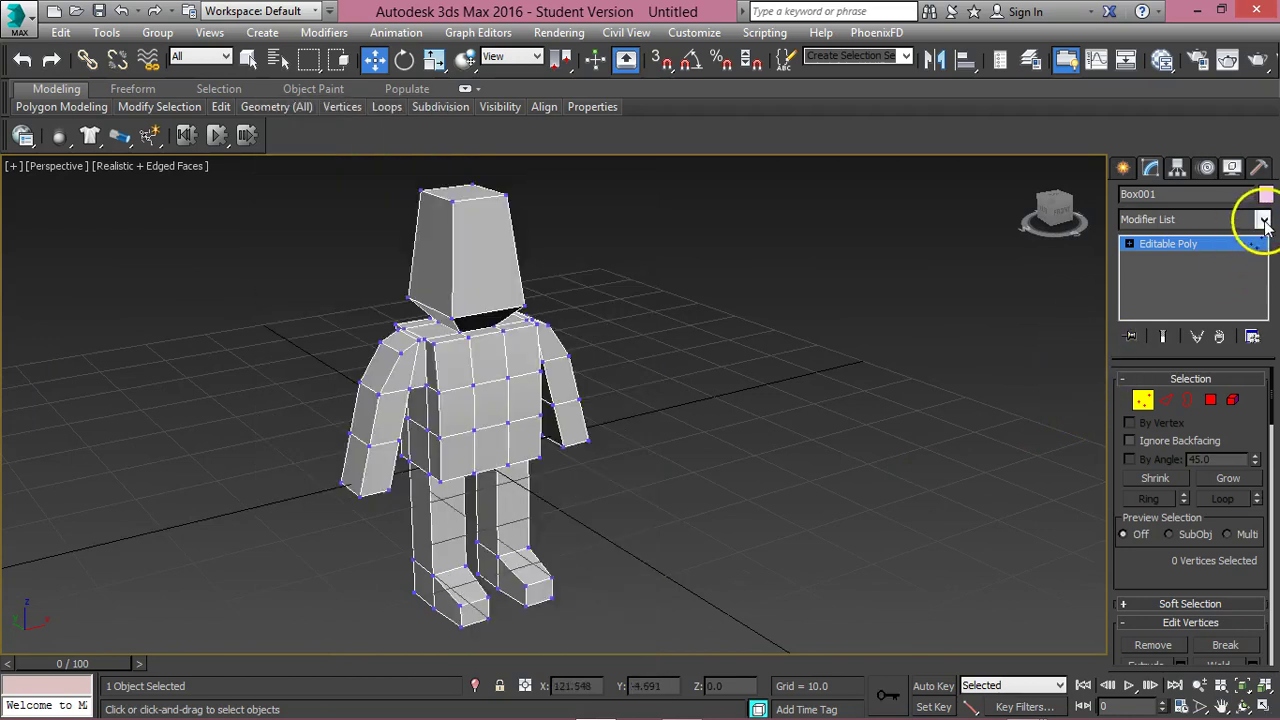
pyautogui.click(1142, 400)
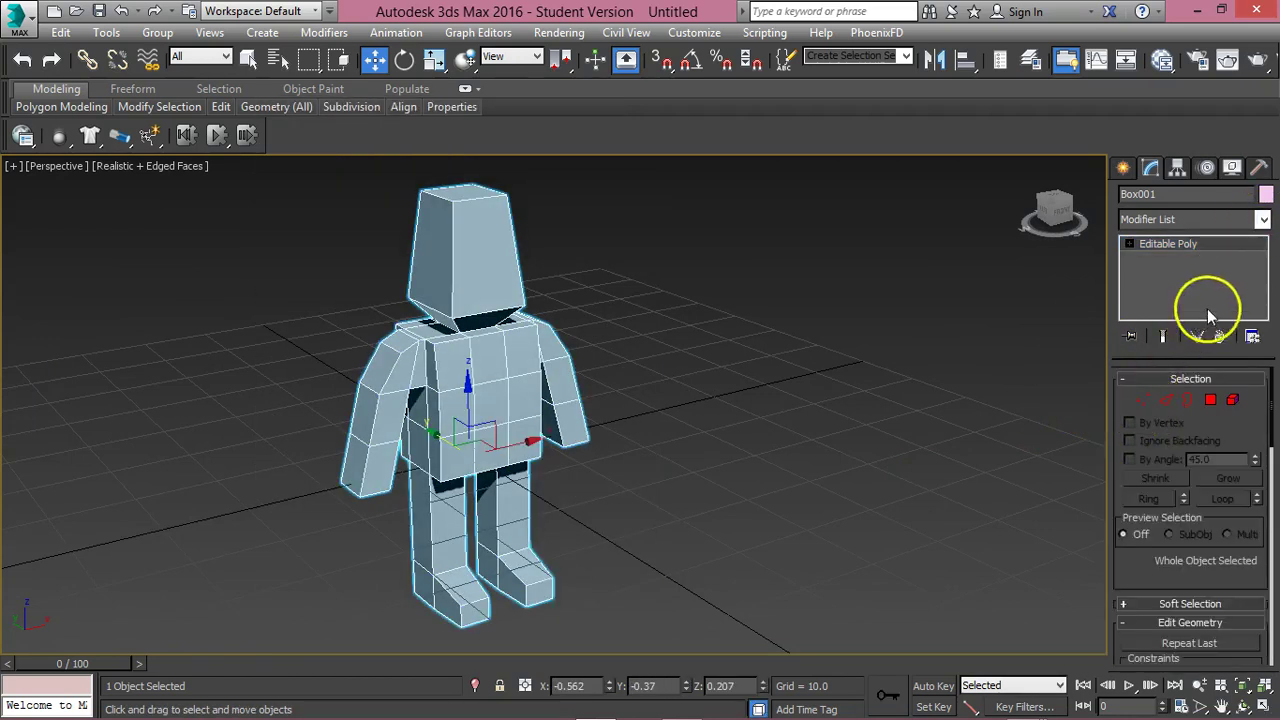
# Apply the MeshSmooth modifier to the whole figure.
pyautogui.click(1260, 222)
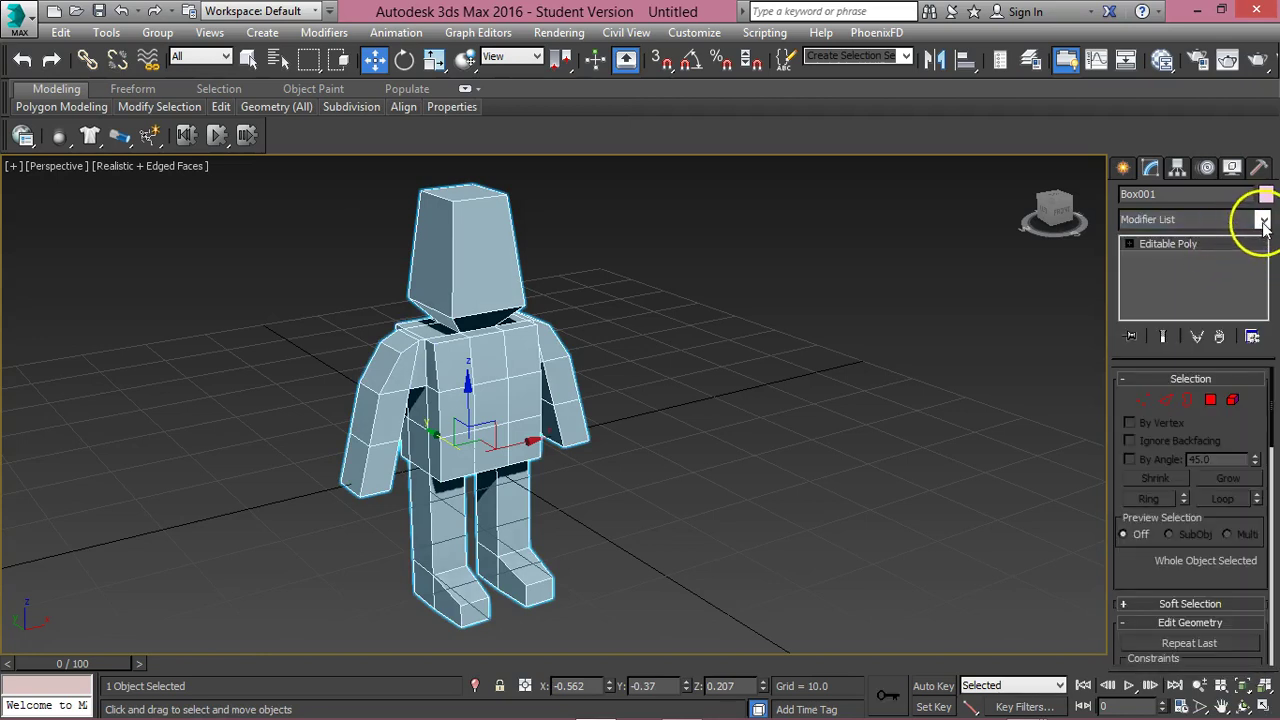
pyautogui.click(1264, 222)
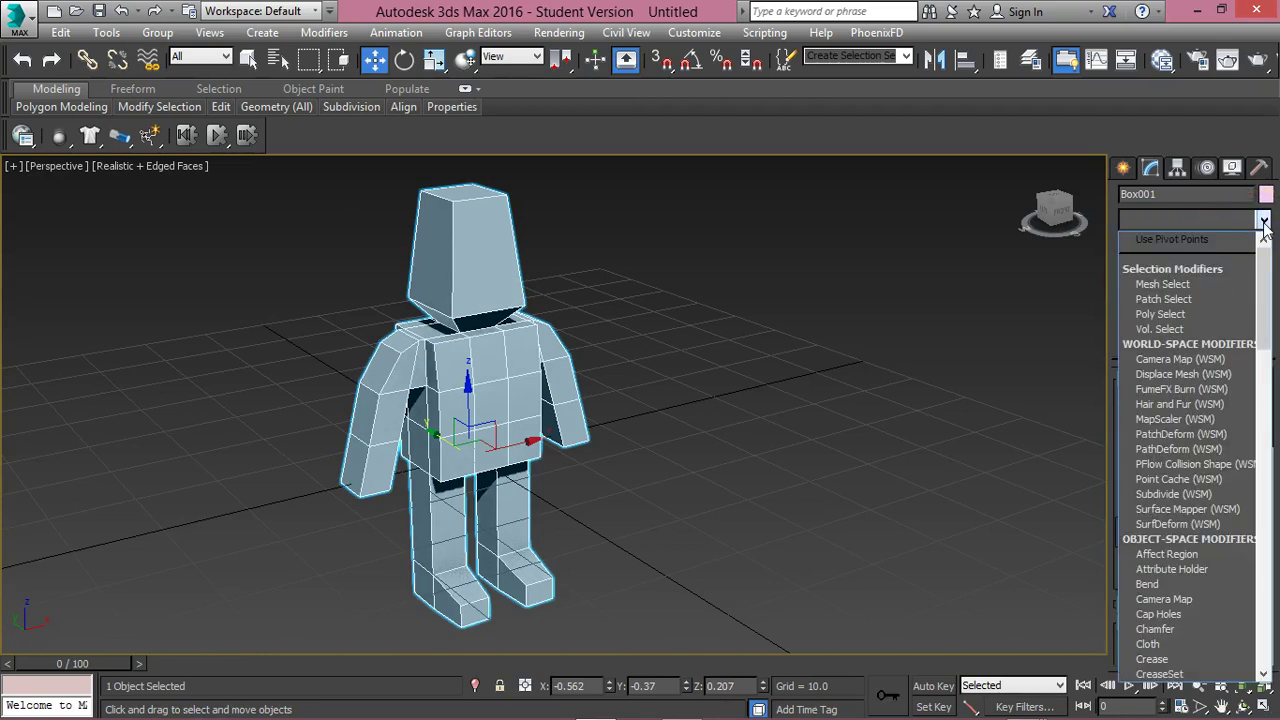
pyautogui.write('mas')
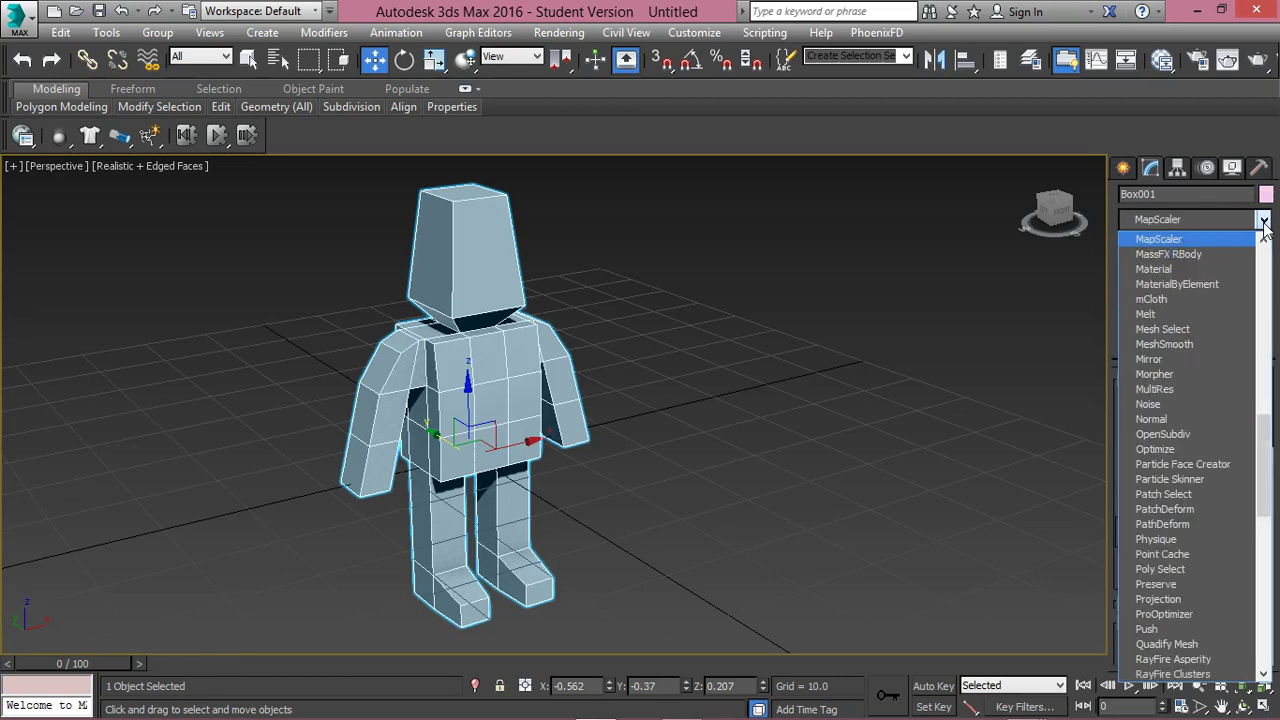
pyautogui.press('Down')
pyautogui.press('Down')
pyautogui.press('Down')
pyautogui.press('Down')
pyautogui.press('Down')
pyautogui.press('Down')
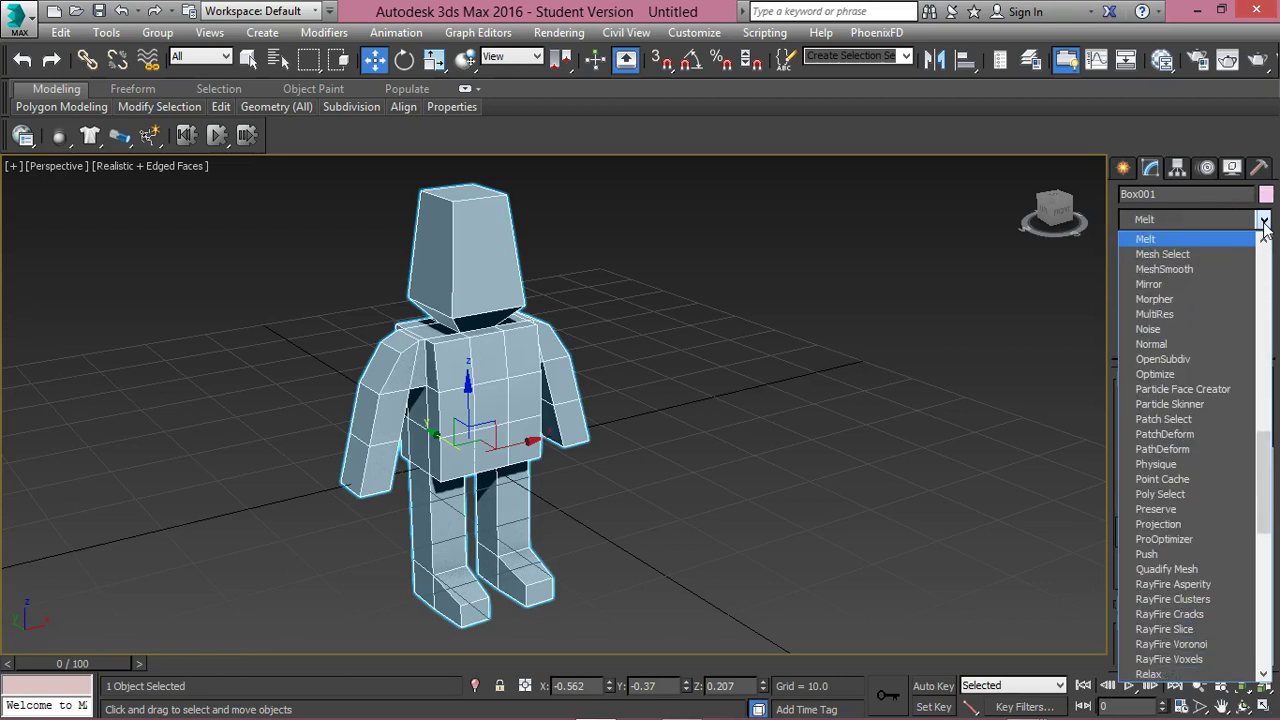
pyautogui.press('Return')
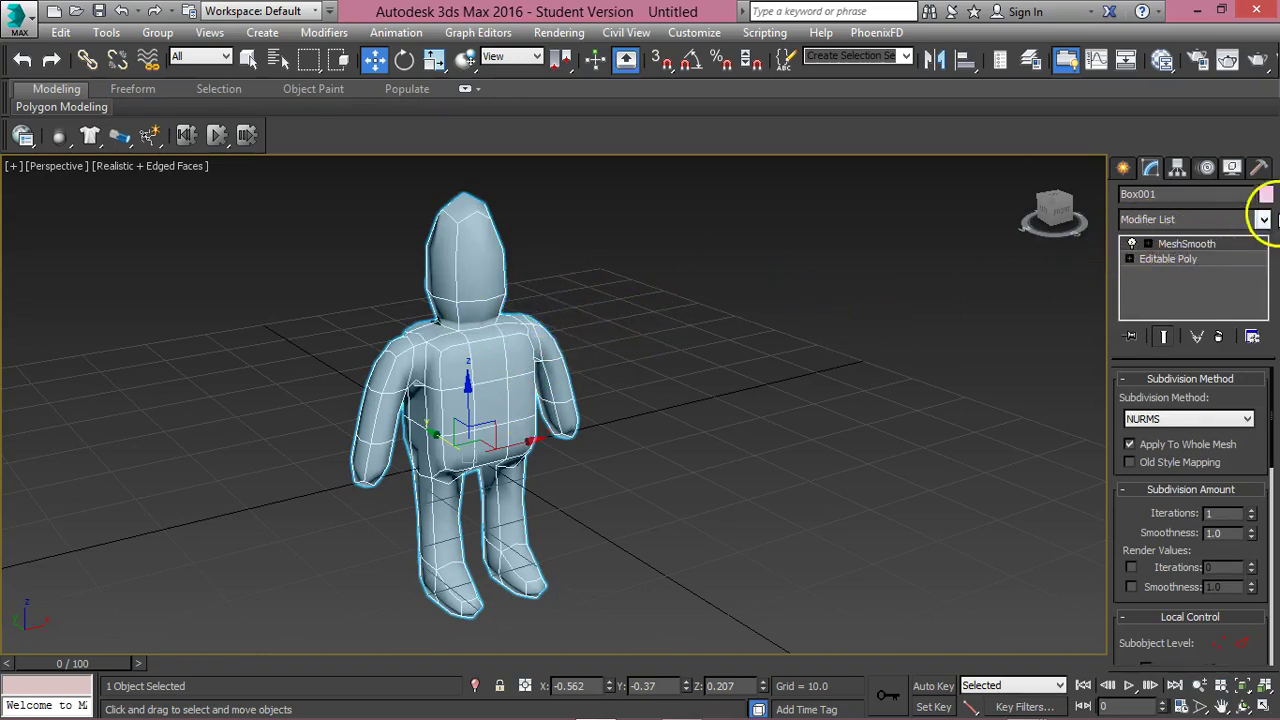
# Set the MeshSmooth subdivision method to Classic with 3 iterations.
pyautogui.click(1187, 418)
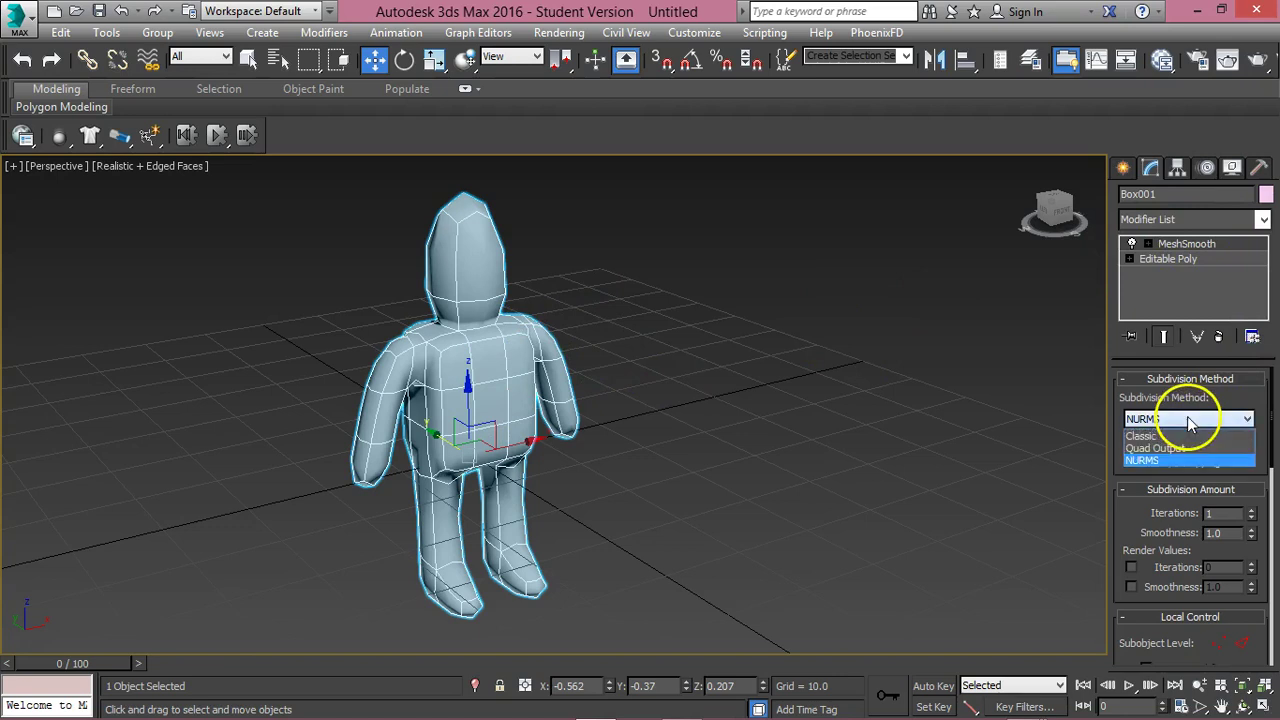
pyautogui.click(1143, 436)
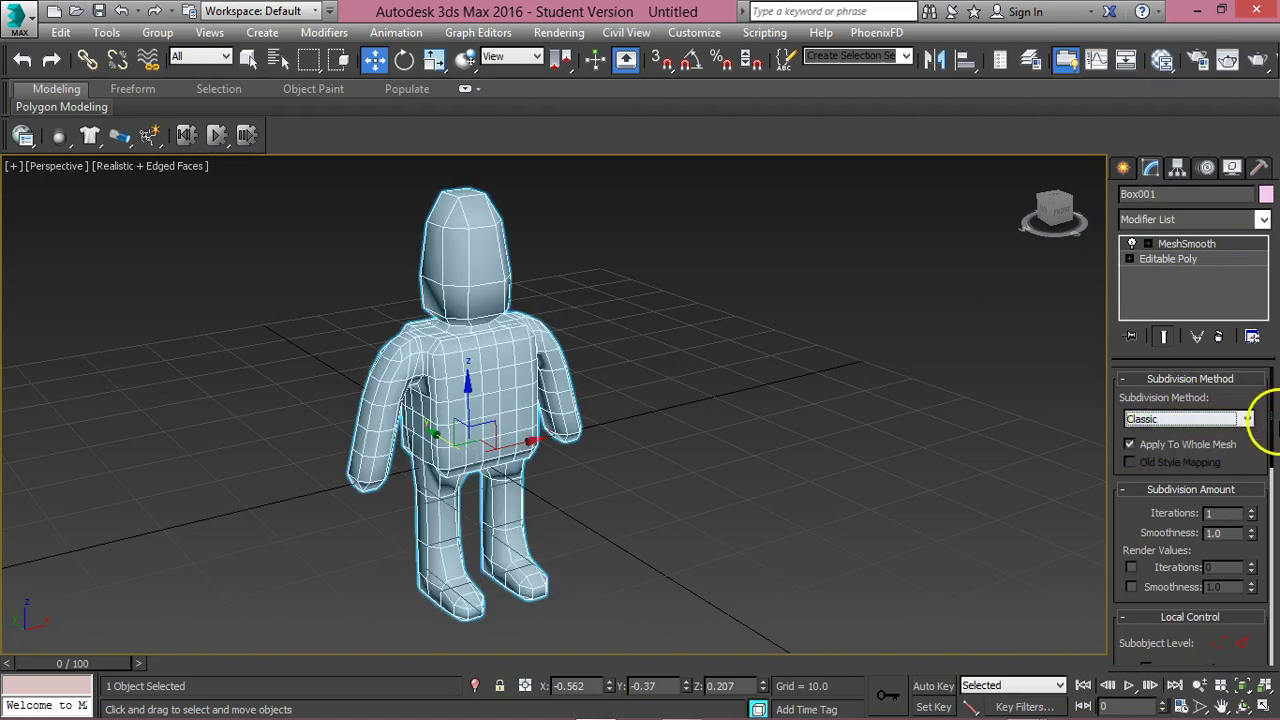
pyautogui.click(1251, 512)
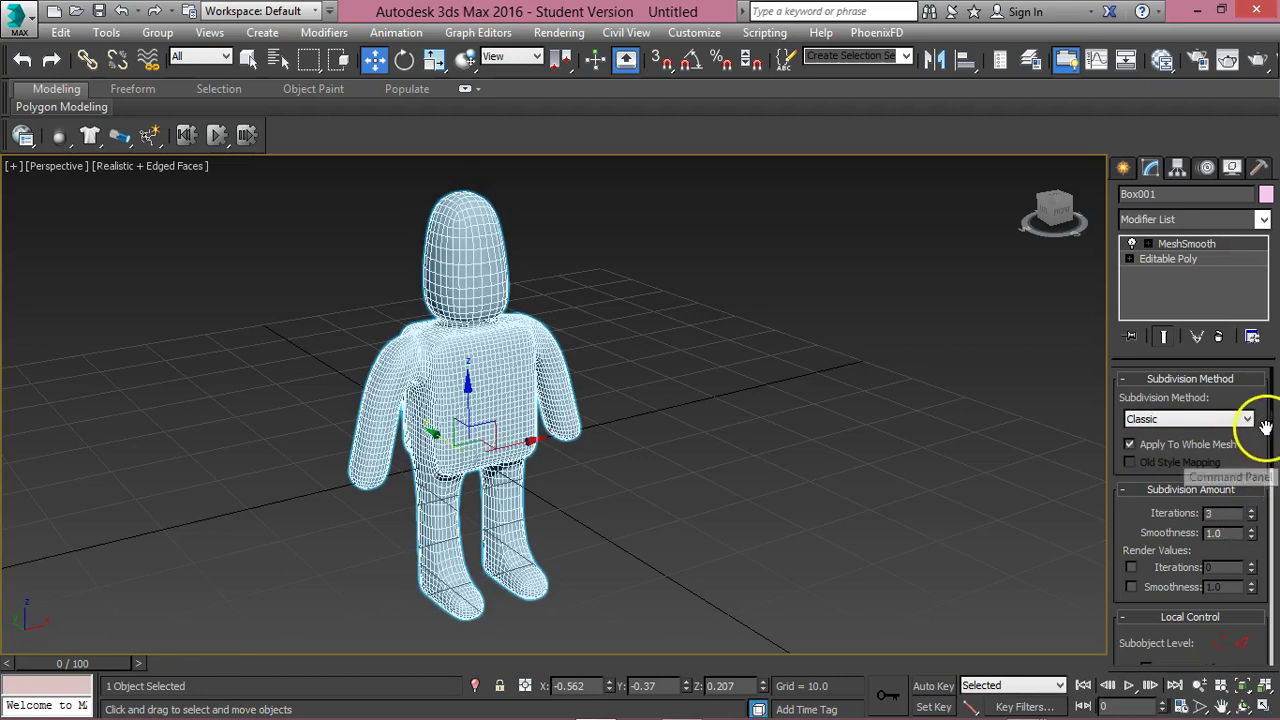
# Try a MeshSmooth strength of 0.1, raise it to 0.23, and check the figure's rounding from several sides.
pyautogui.moveTo(1273, 420); pyautogui.dragTo(1276, 566)
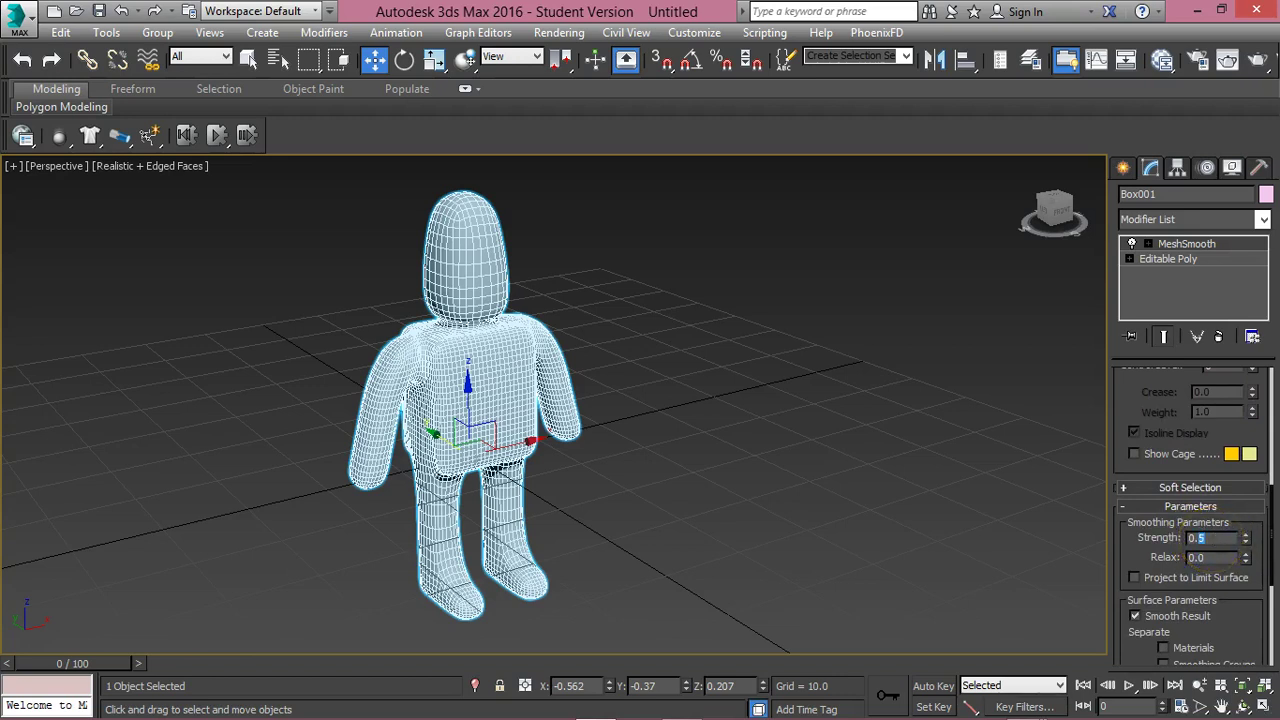
pyautogui.press('Return')
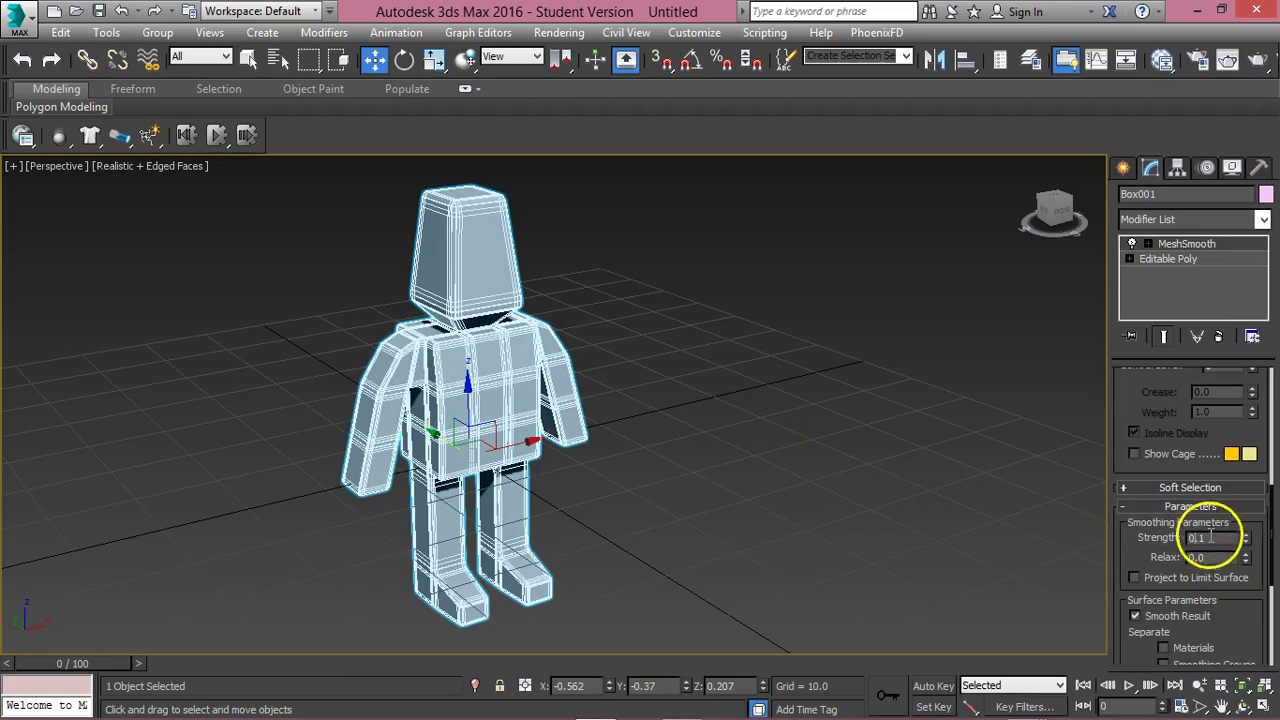
pyautogui.moveTo(1248, 540); pyautogui.dragTo(1234, 531)
pyautogui.scroll(2, 327, 397)
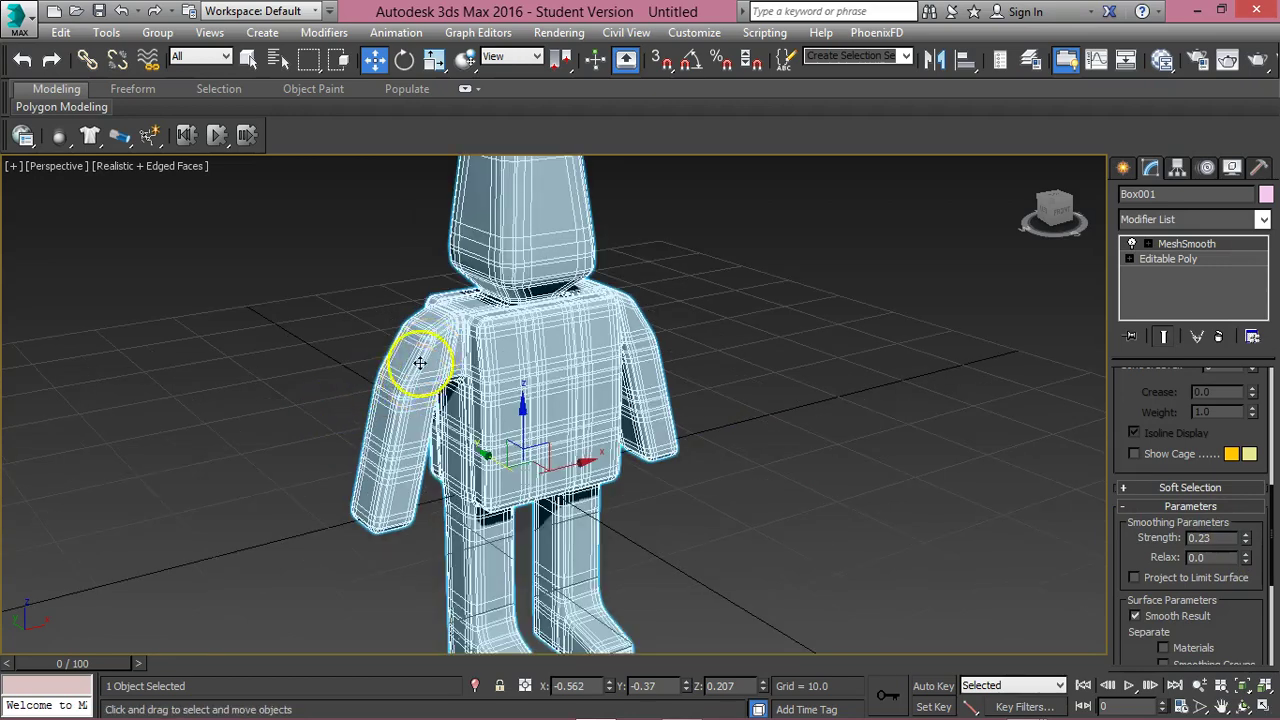
pyautogui.keyDown('alt'); pyautogui.moveTo(436, 427); pyautogui.dragTo(514, 406, button='middle'); pyautogui.keyUp('alt')
pyautogui.scroll(-3, 589, 389)
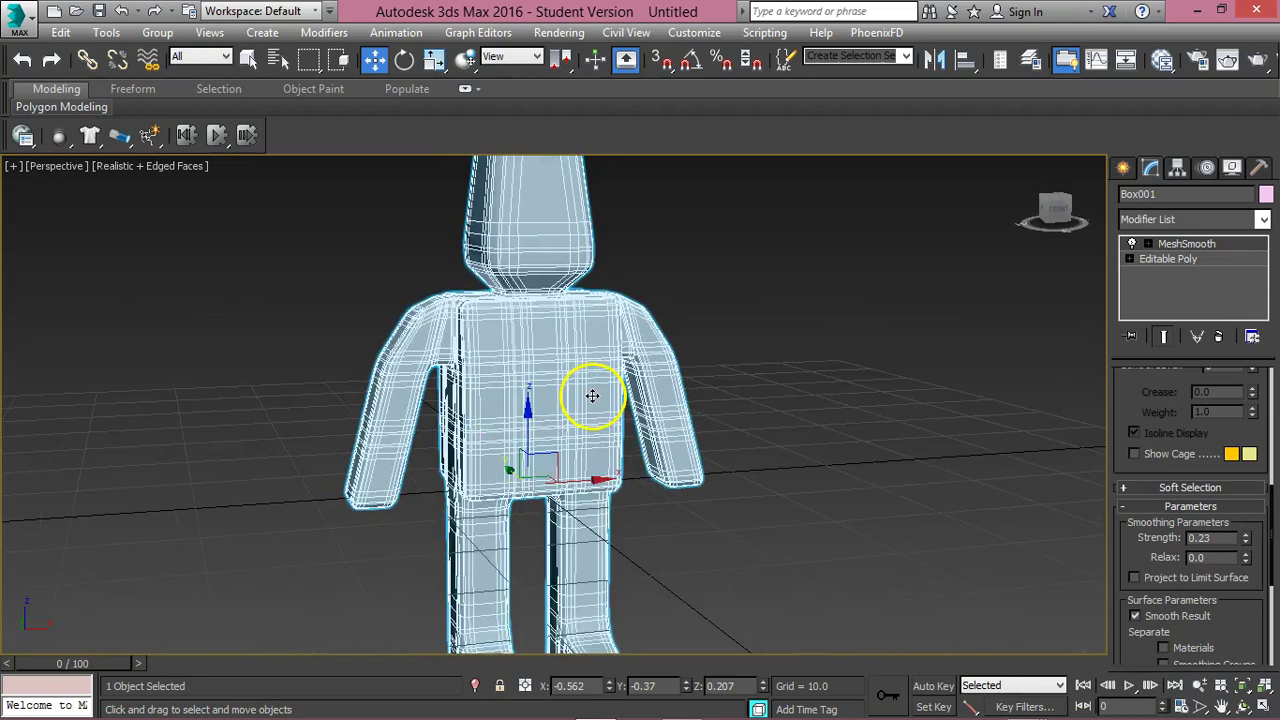
pyautogui.keyDown('alt'); pyautogui.moveTo(604, 403); pyautogui.dragTo(614, 402, button='middle'); pyautogui.keyUp('alt')
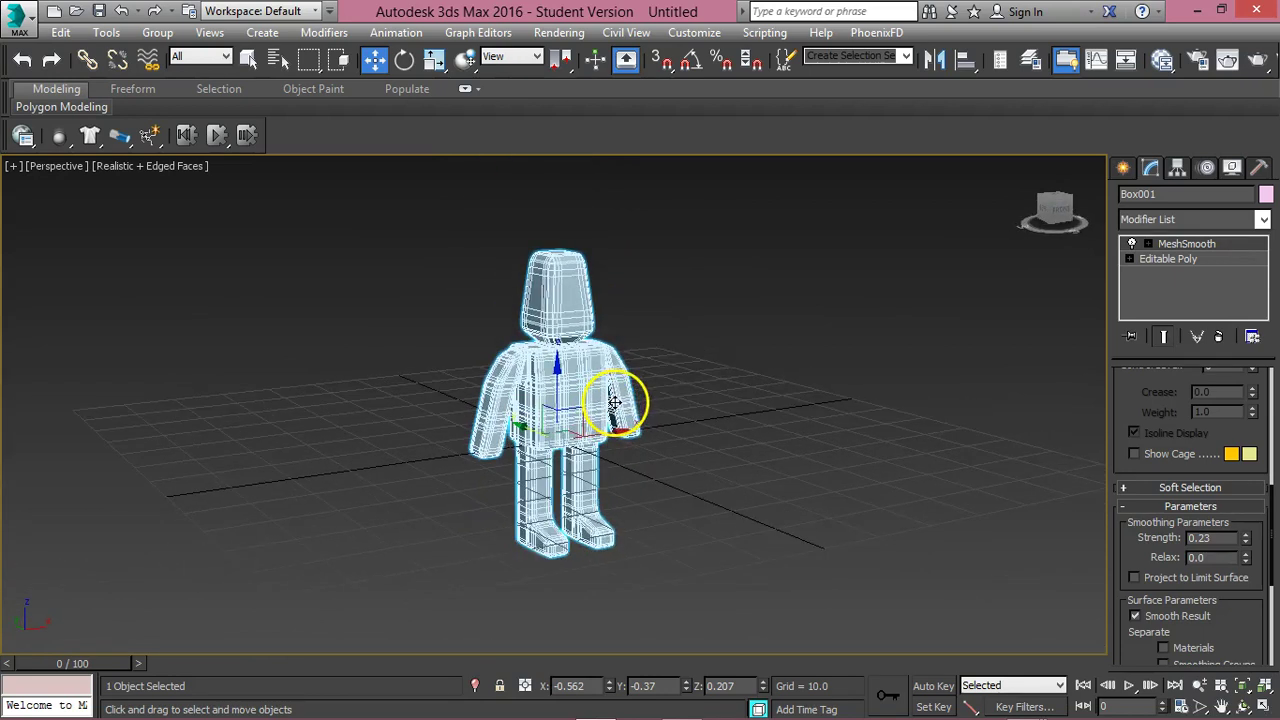
# Insert an Unwrap UVW modifier between the Editable Poly base and MeshSmooth.
pyautogui.click(1150, 258)
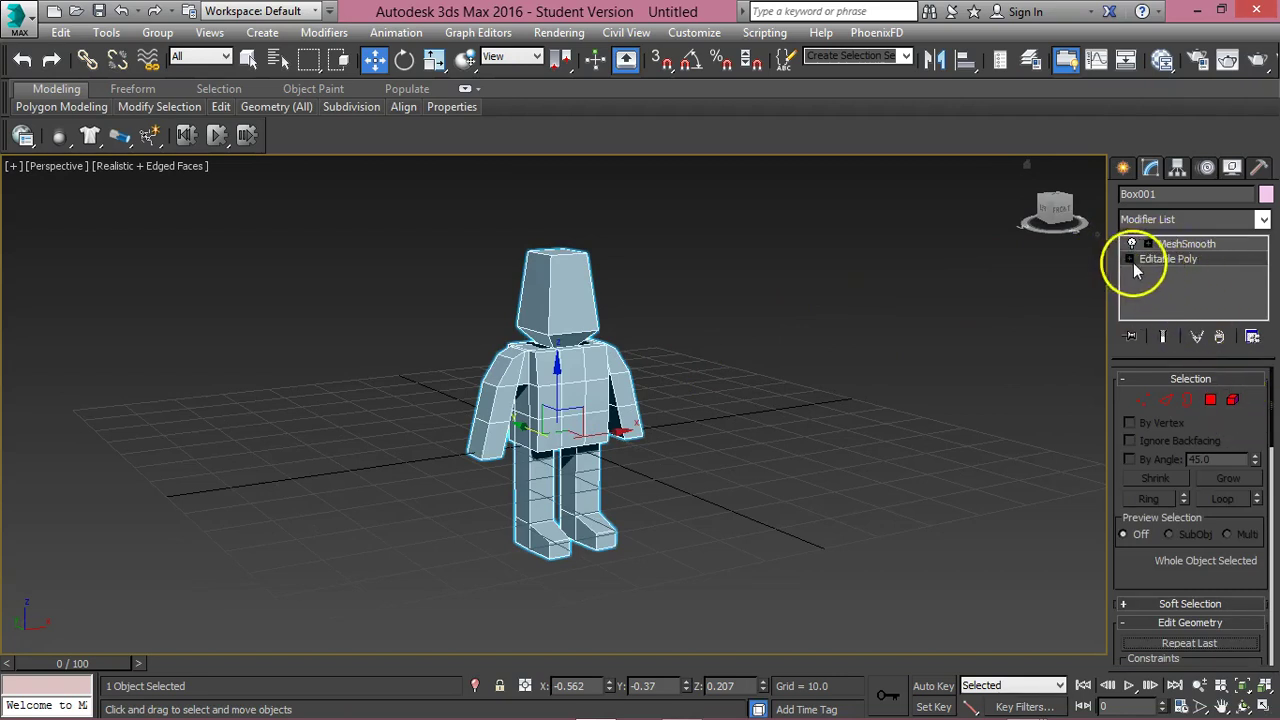
pyautogui.click(1263, 221)
pyautogui.press('u')
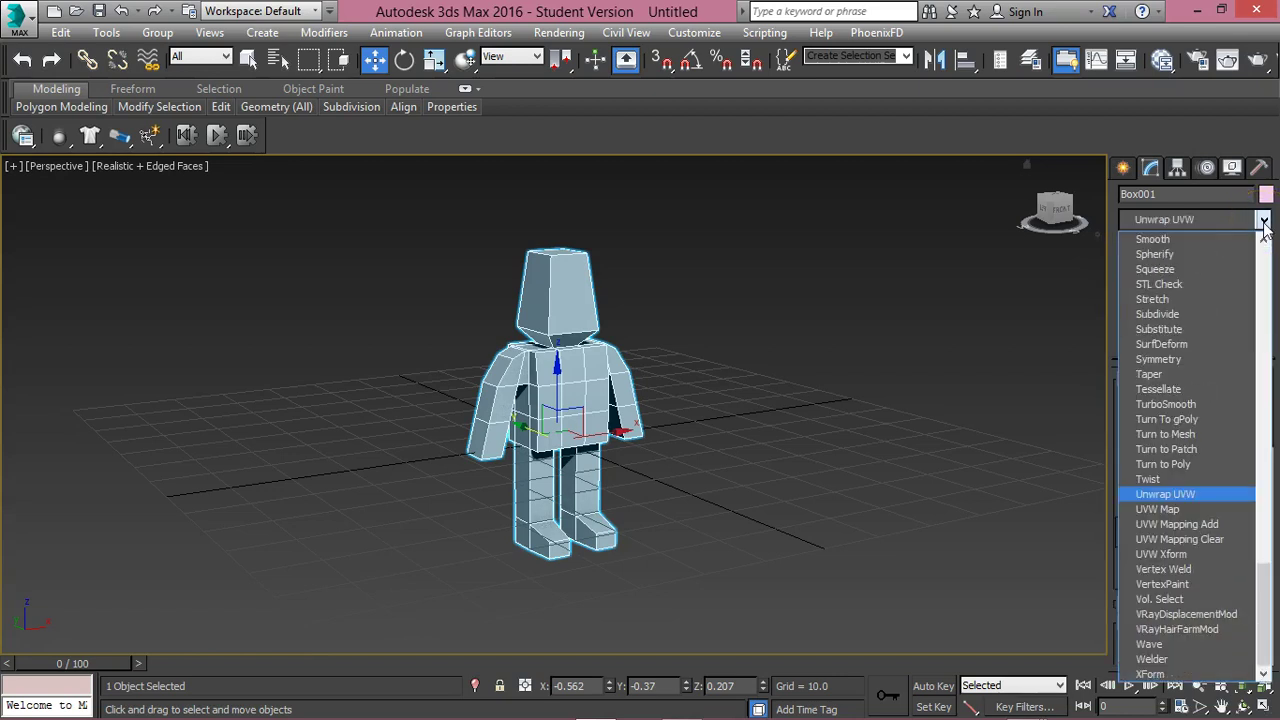
pyautogui.press('Return')
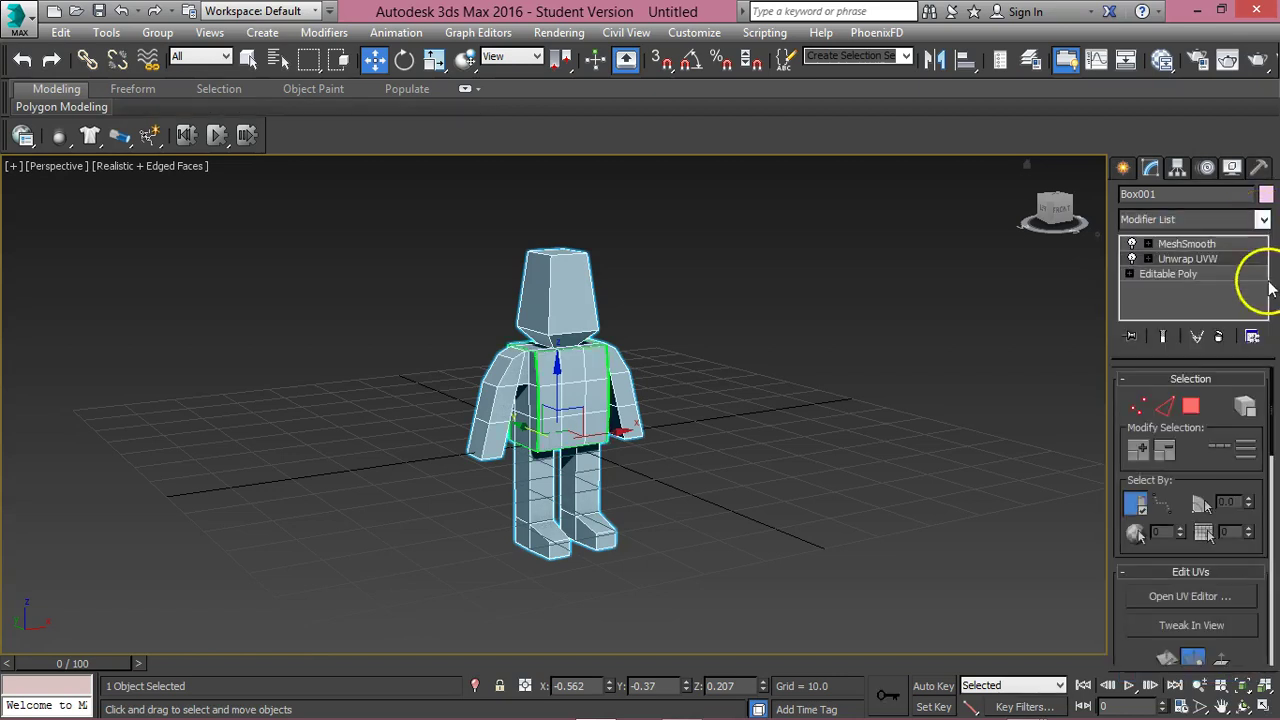
# Enter the Polygon level of Unwrap UVW and select the front face of the head.
pyautogui.click(1192, 404)
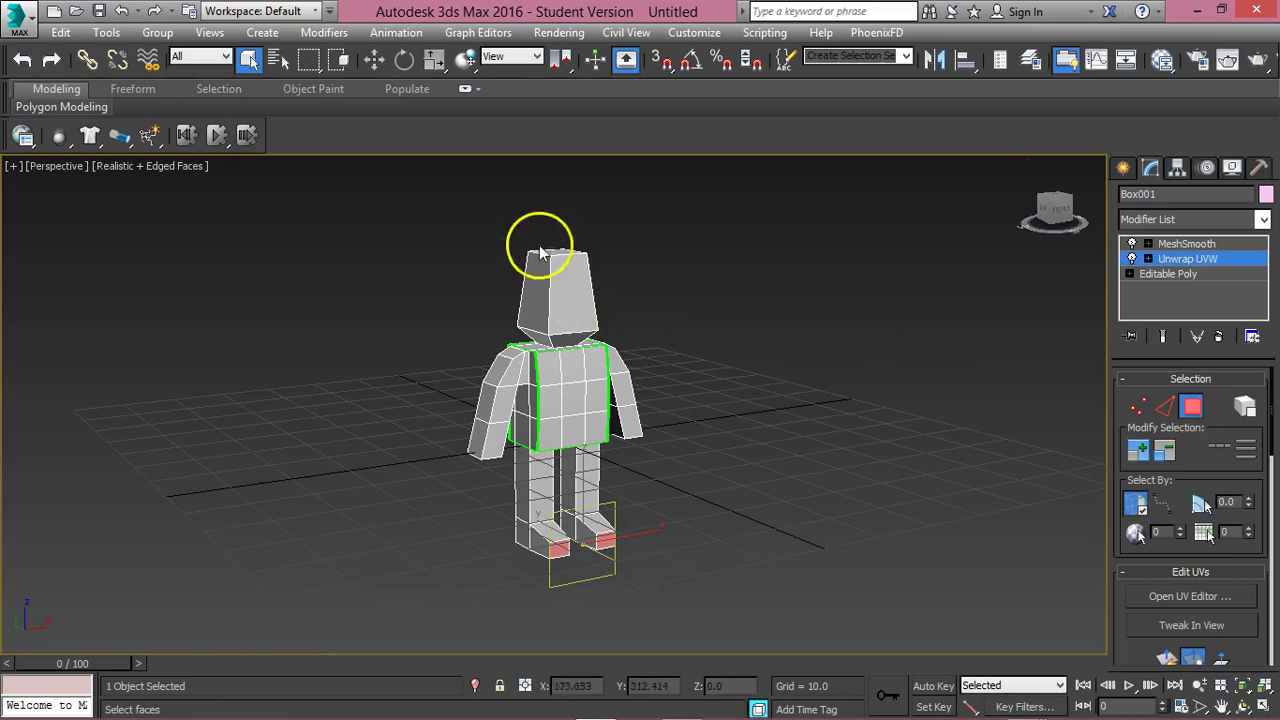
pyautogui.click(572, 285)
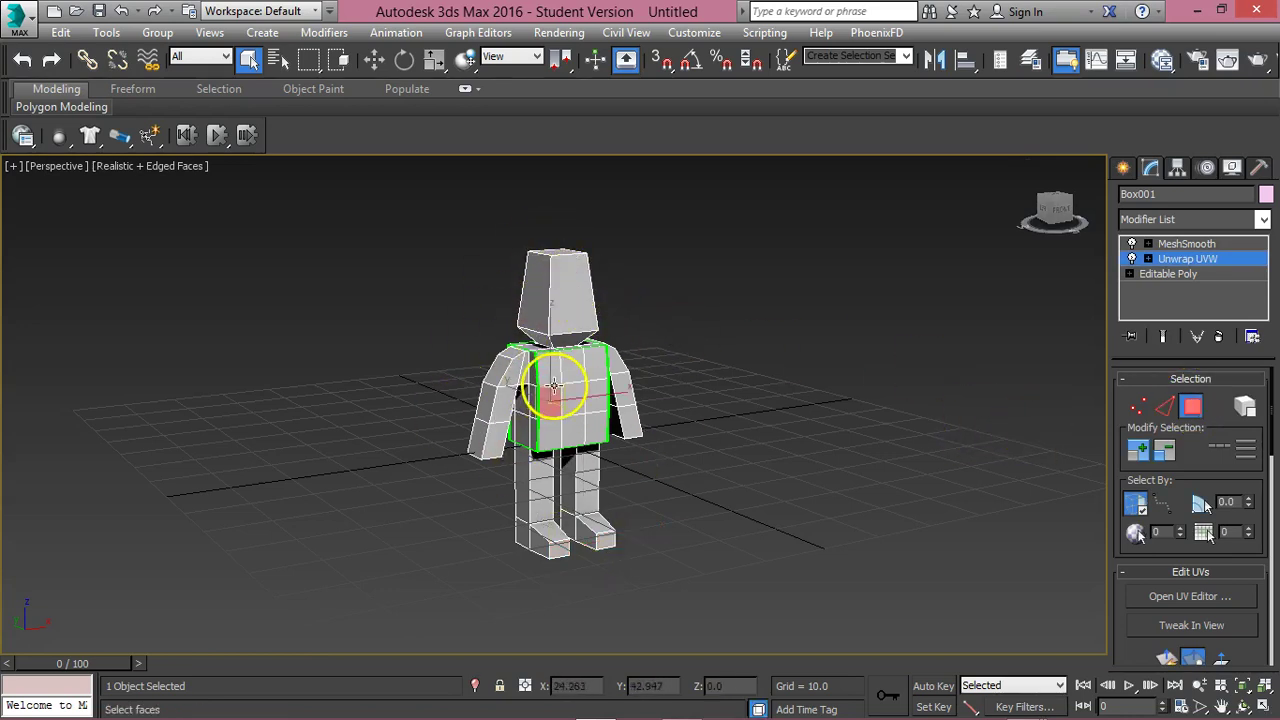
pyautogui.click(570, 287)
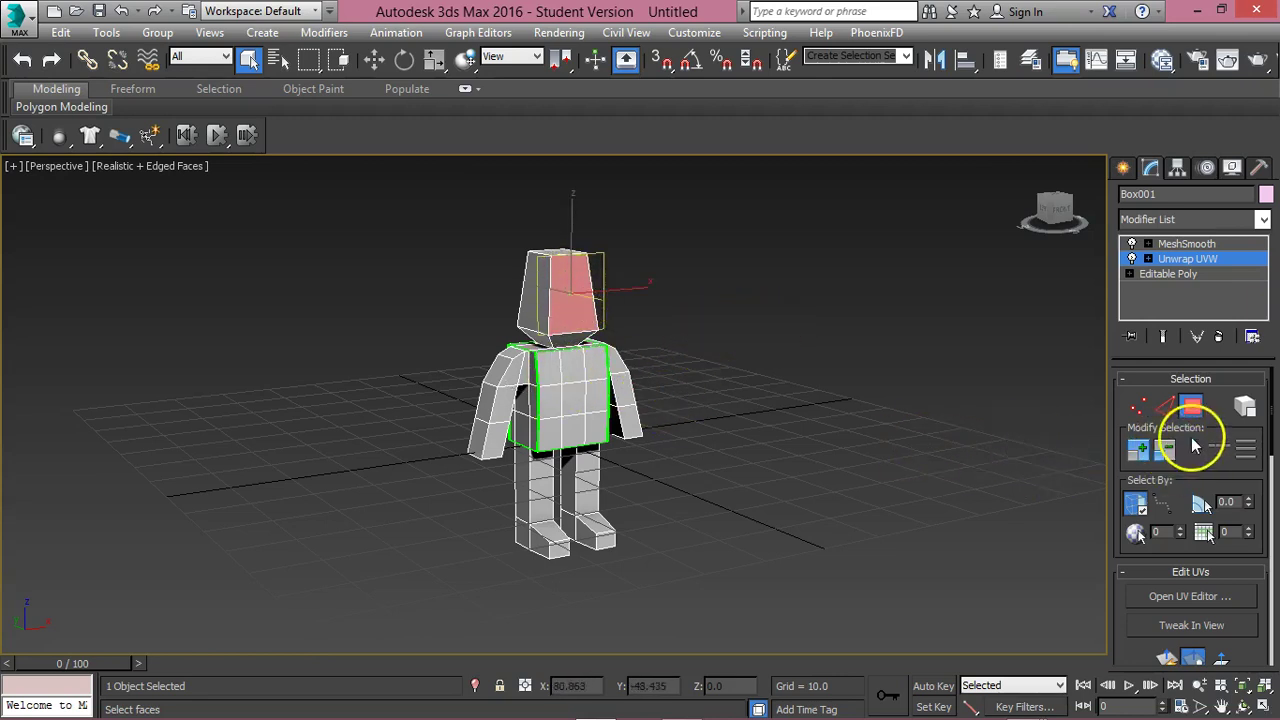
# Flatten-map the head's front face in the UV editor with polygon angle 45 and spacing 0.02, and close the editor.
pyautogui.click(1190, 597)
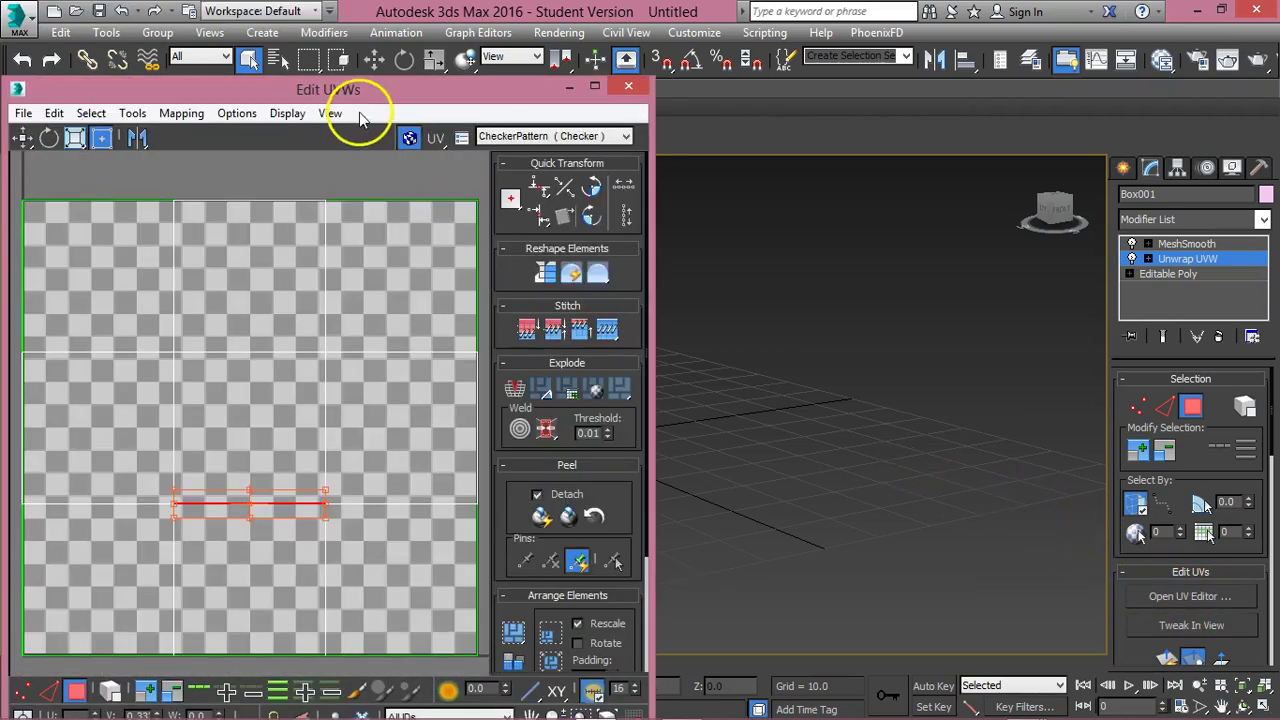
pyautogui.moveTo(357, 92); pyautogui.dragTo(423, 80)
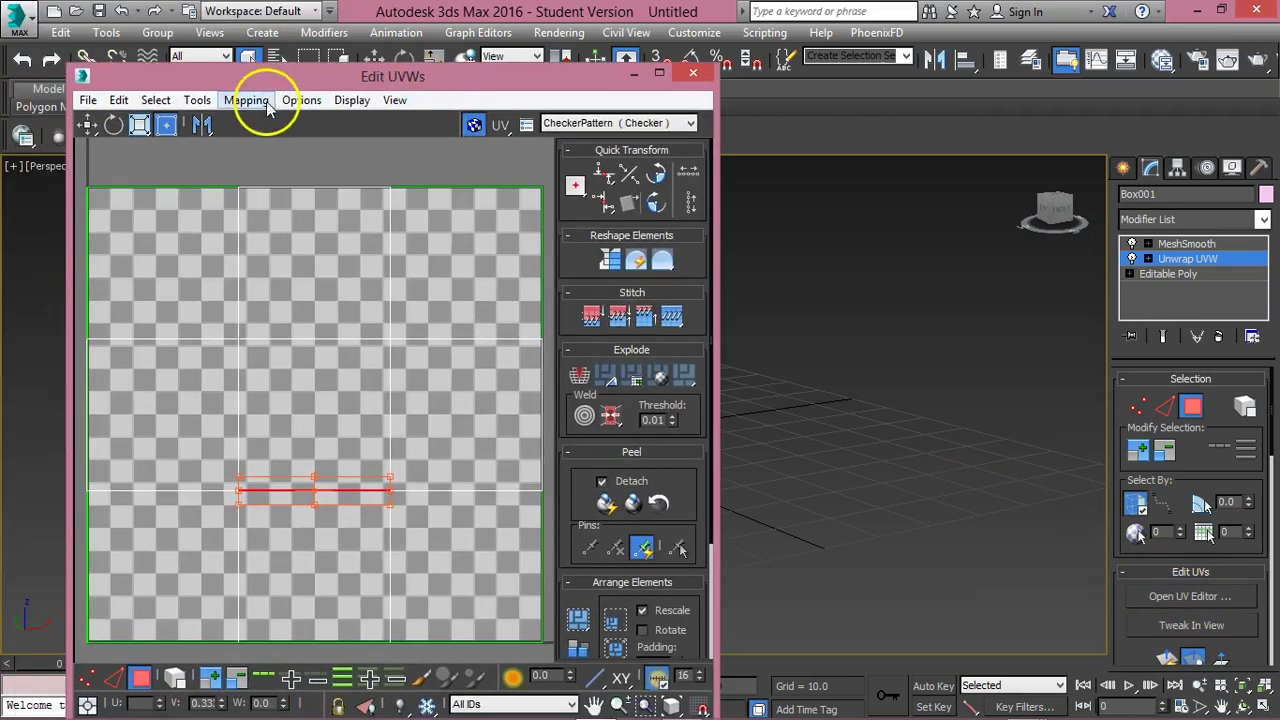
pyautogui.click(266, 106)
pyautogui.click(263, 121)
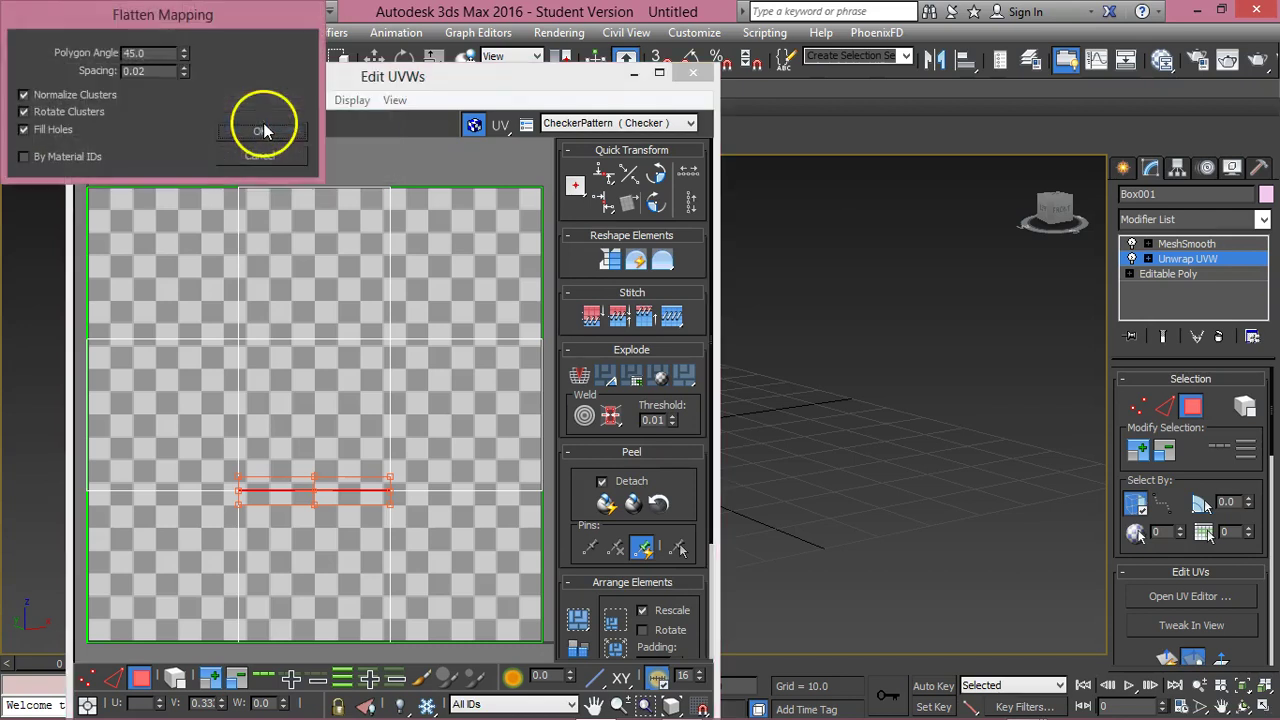
pyautogui.click(265, 132)
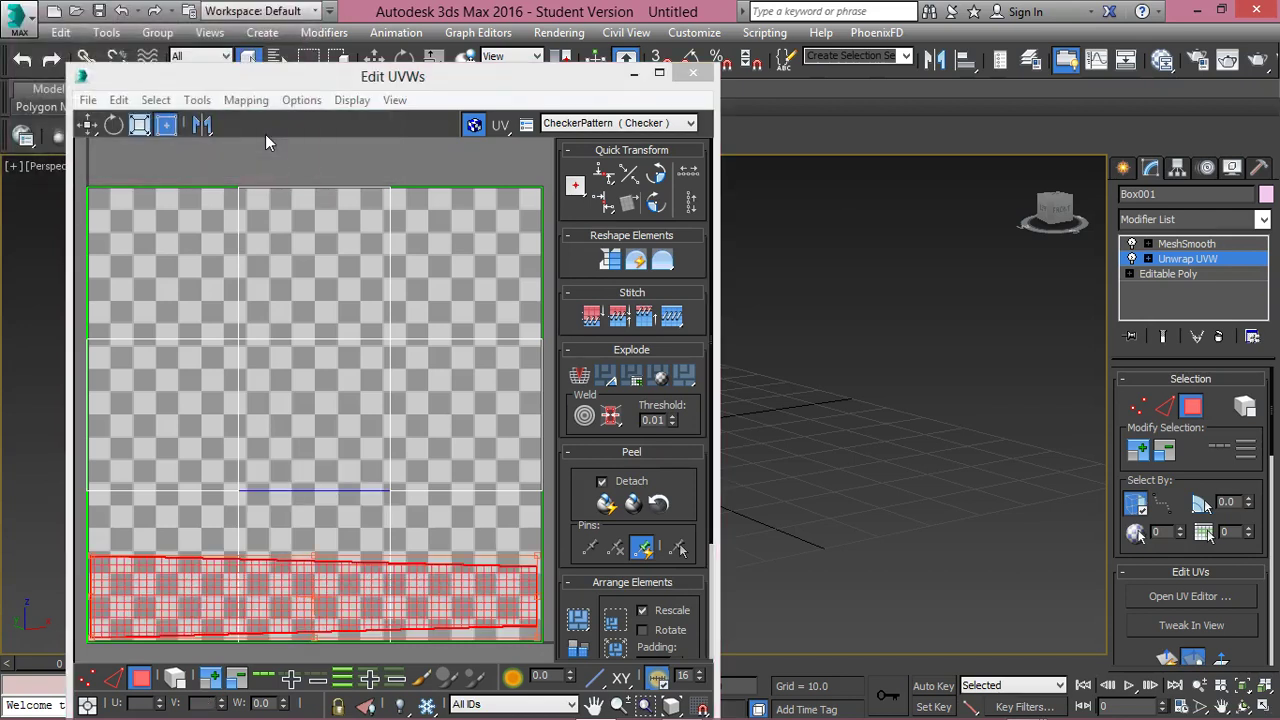
pyautogui.moveTo(400, 76); pyautogui.dragTo(940, 188)
pyautogui.moveTo(776, 193); pyautogui.dragTo(388, 47)
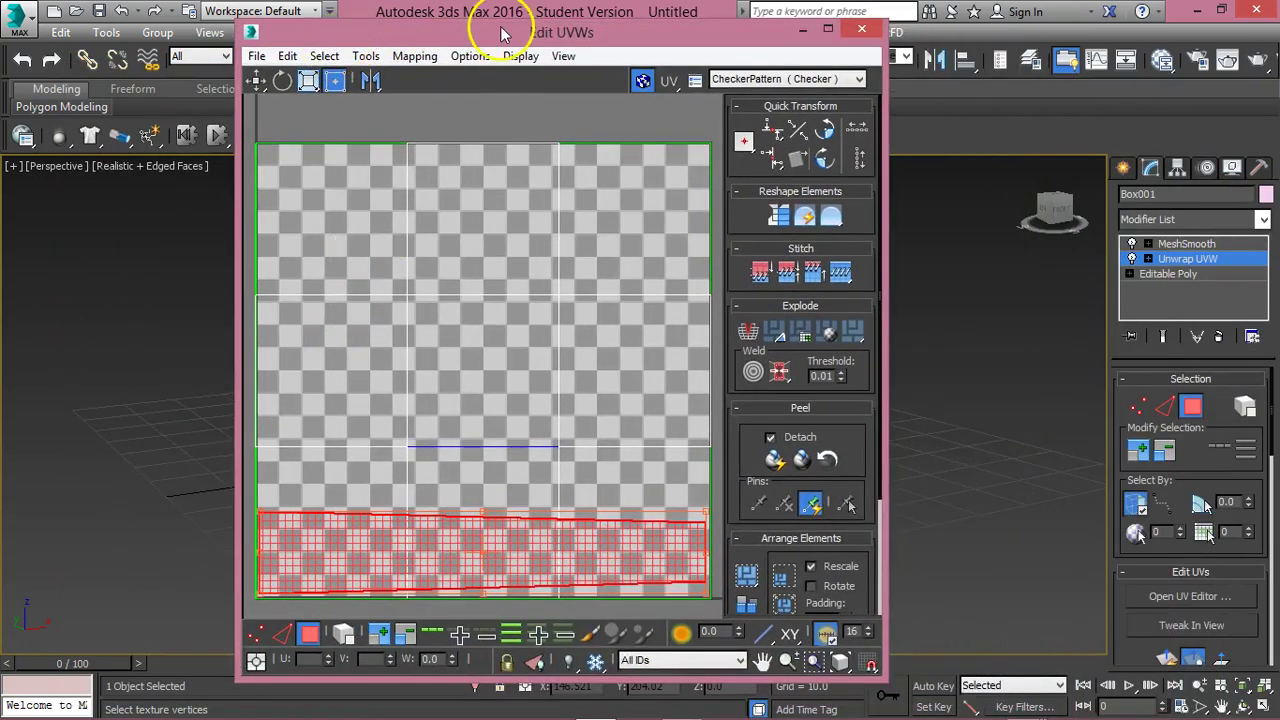
pyautogui.moveTo(497, 37); pyautogui.dragTo(516, 57)
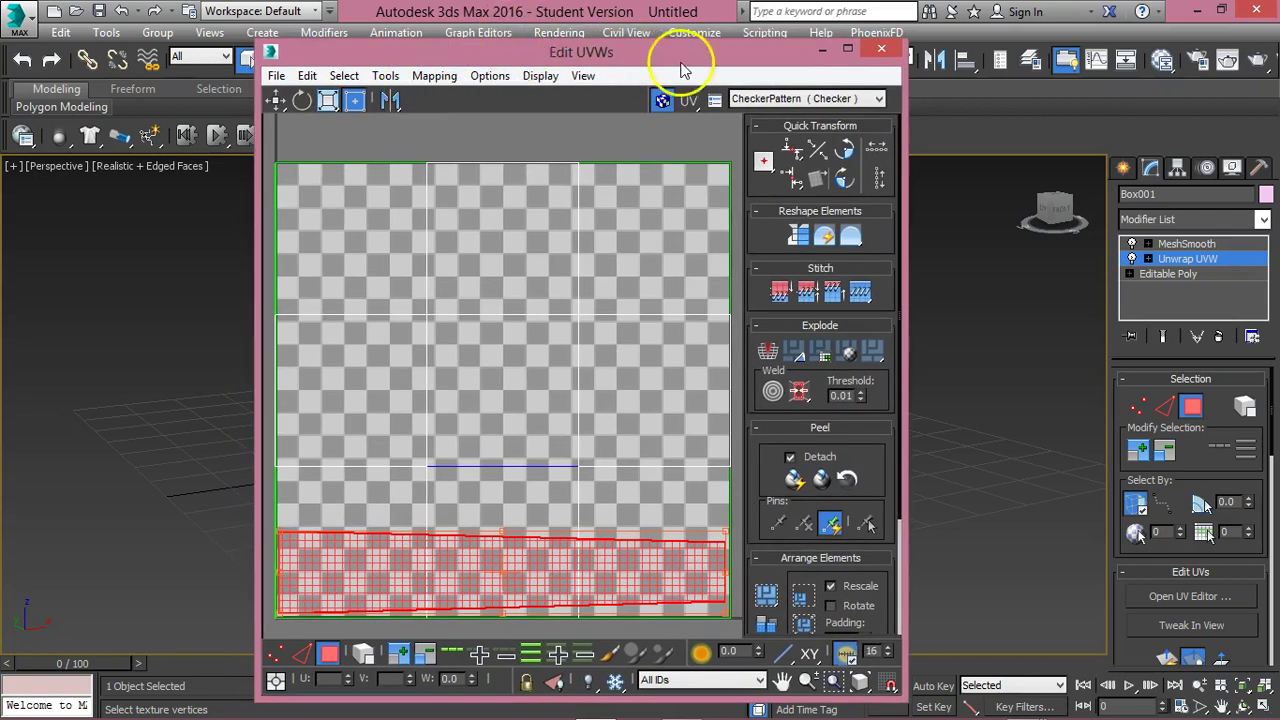
pyautogui.click(881, 49)
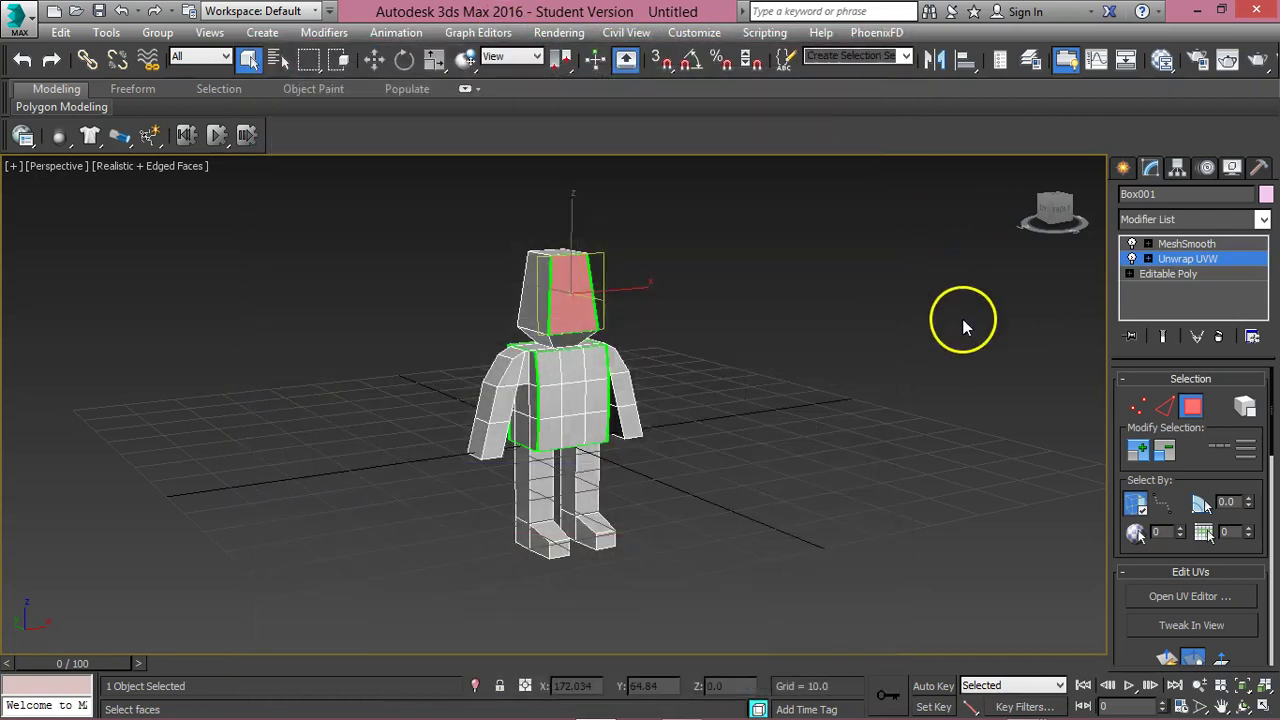
# Select all faces of the figure and flatten-map them in the UV editor with polygon angle 45 and spacing 0.02.
pyautogui.click(962, 319)
pyautogui.hotkey('ctrl', 'a')
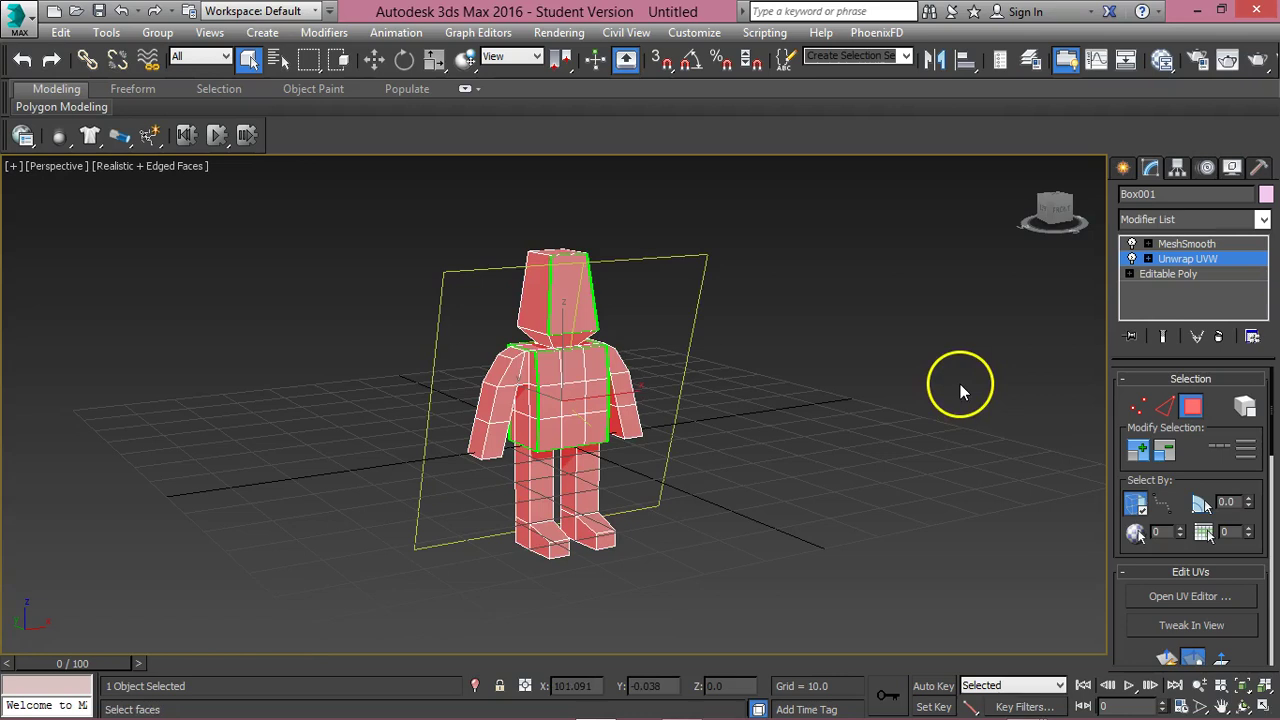
pyautogui.click(1191, 597)
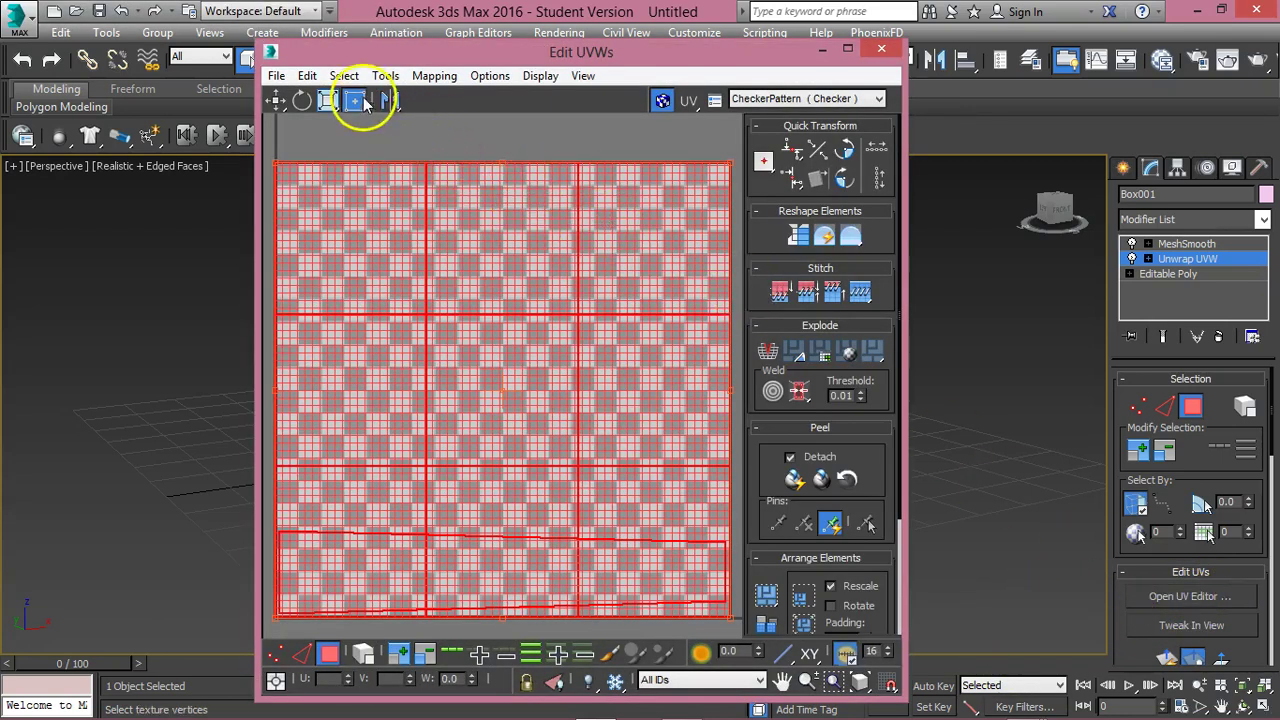
pyautogui.click(443, 79)
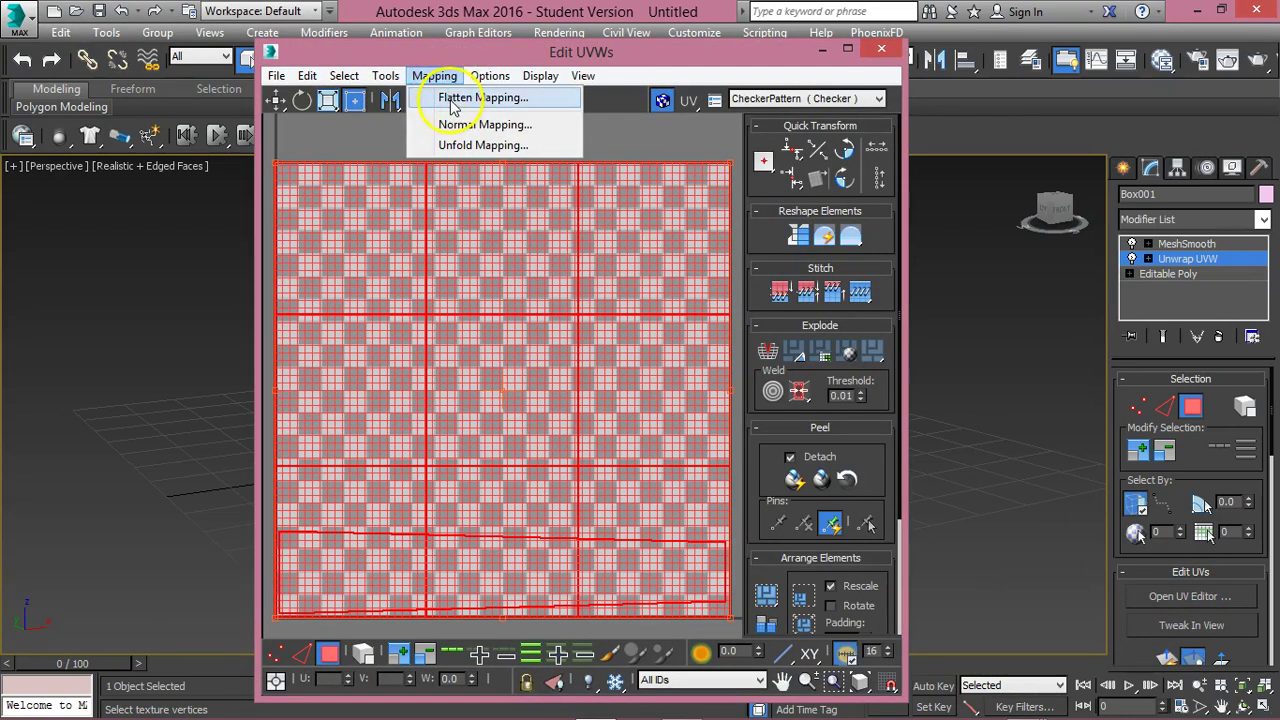
pyautogui.click(470, 98)
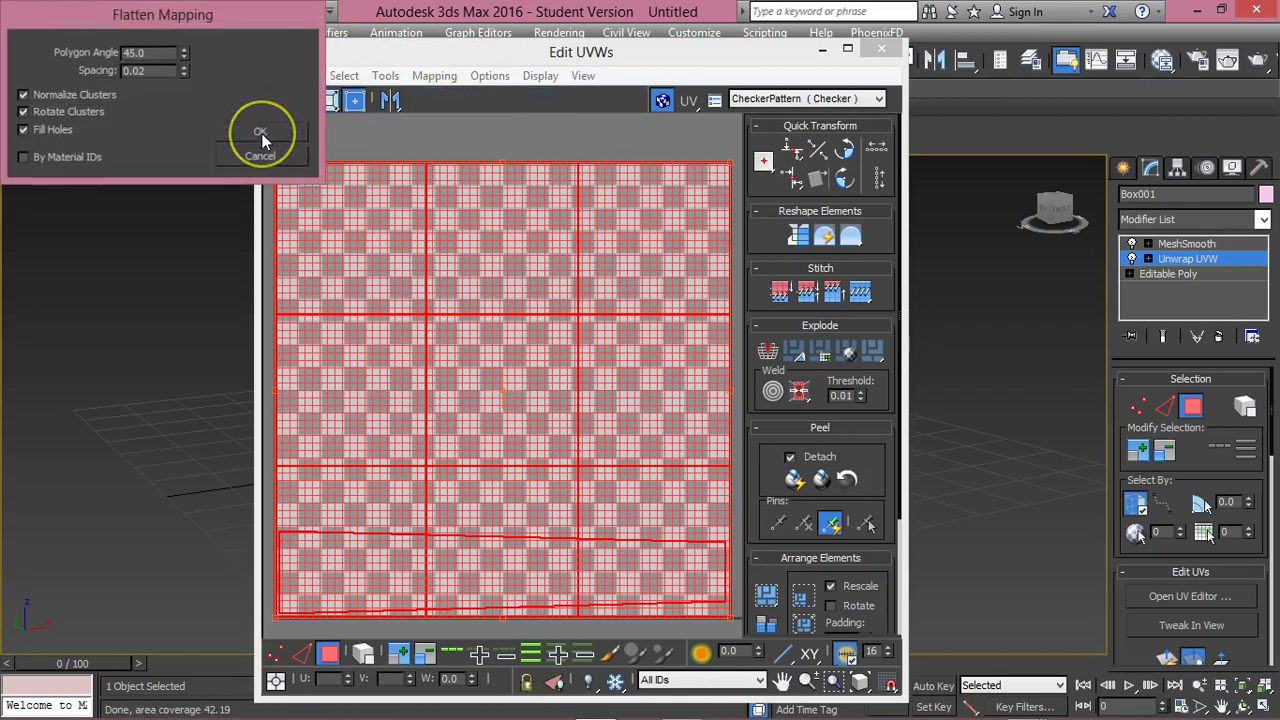
pyautogui.click(261, 133)
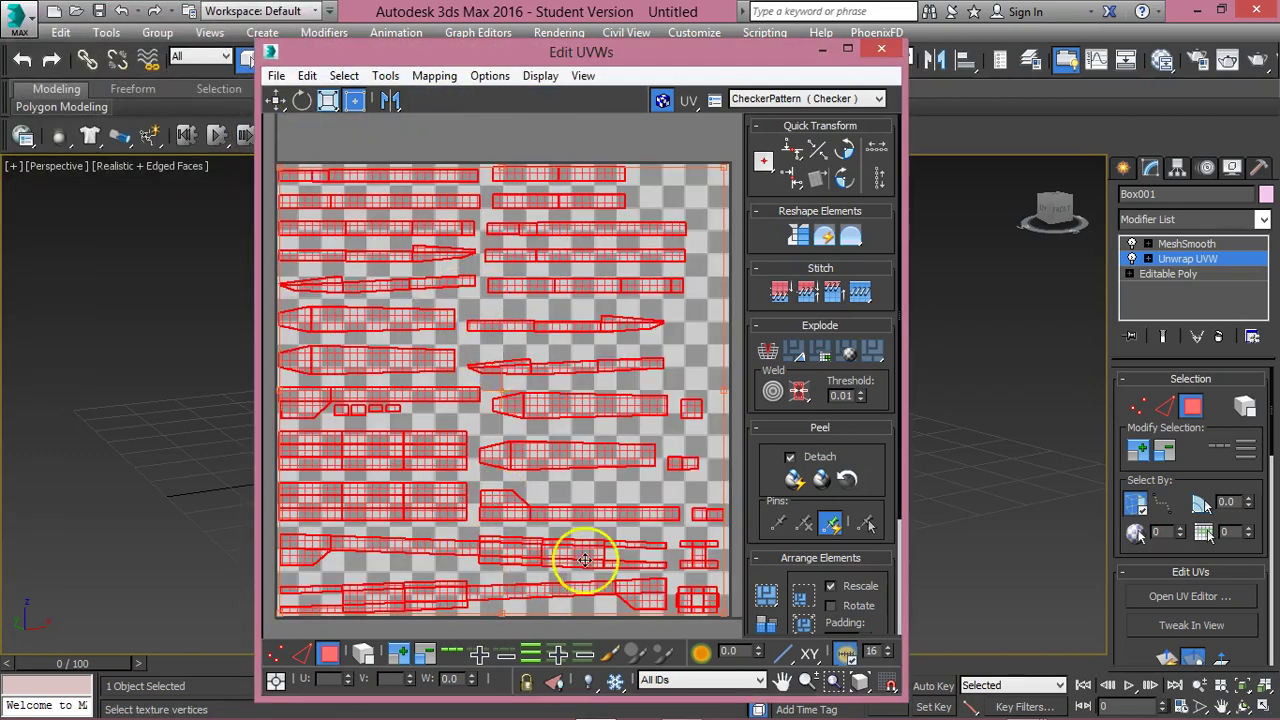
# Maximize the UV editor and open the render settings for the UVW template.
pyautogui.moveTo(586, 51); pyautogui.dragTo(951, 171)
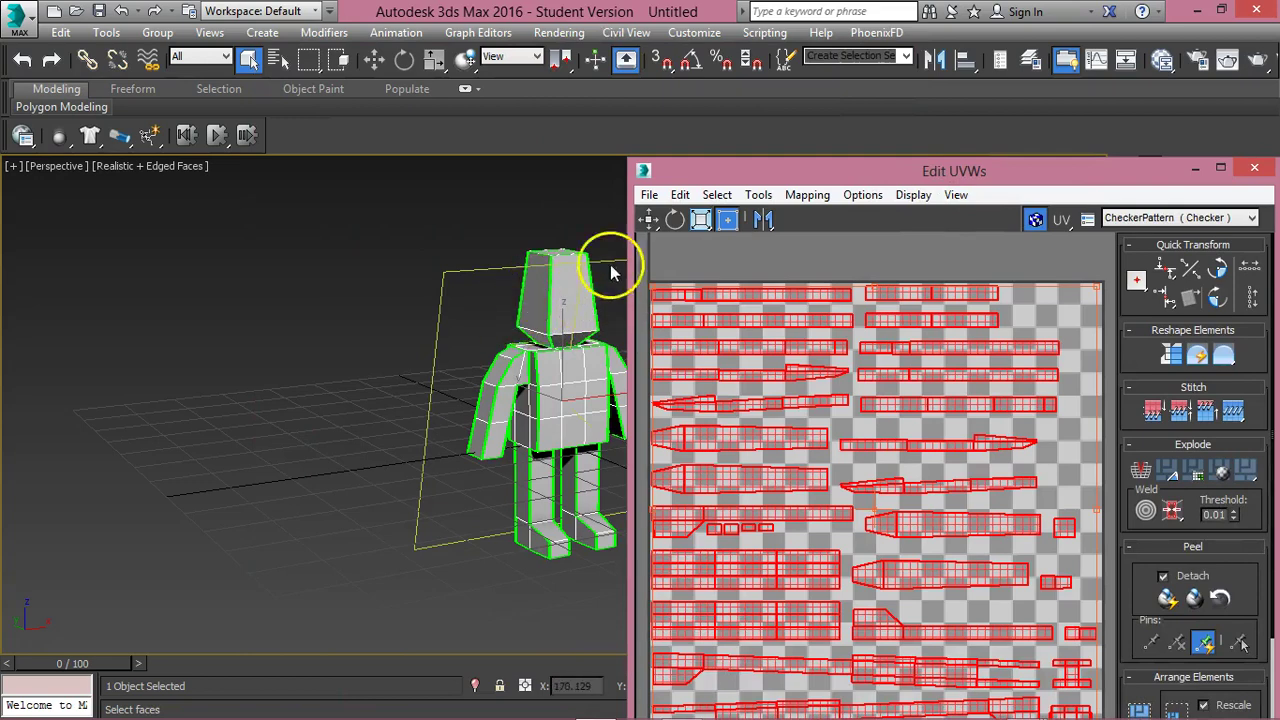
pyautogui.moveTo(786, 168); pyautogui.dragTo(436, 22)
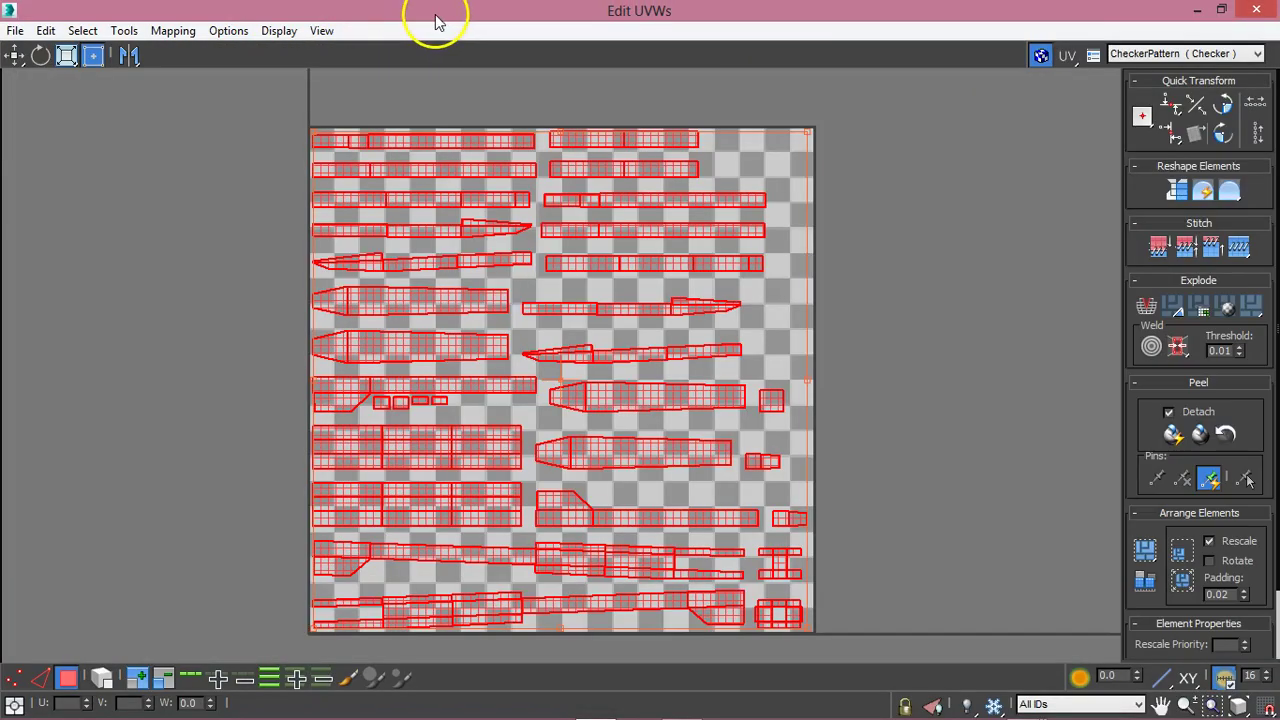
pyautogui.click(124, 31)
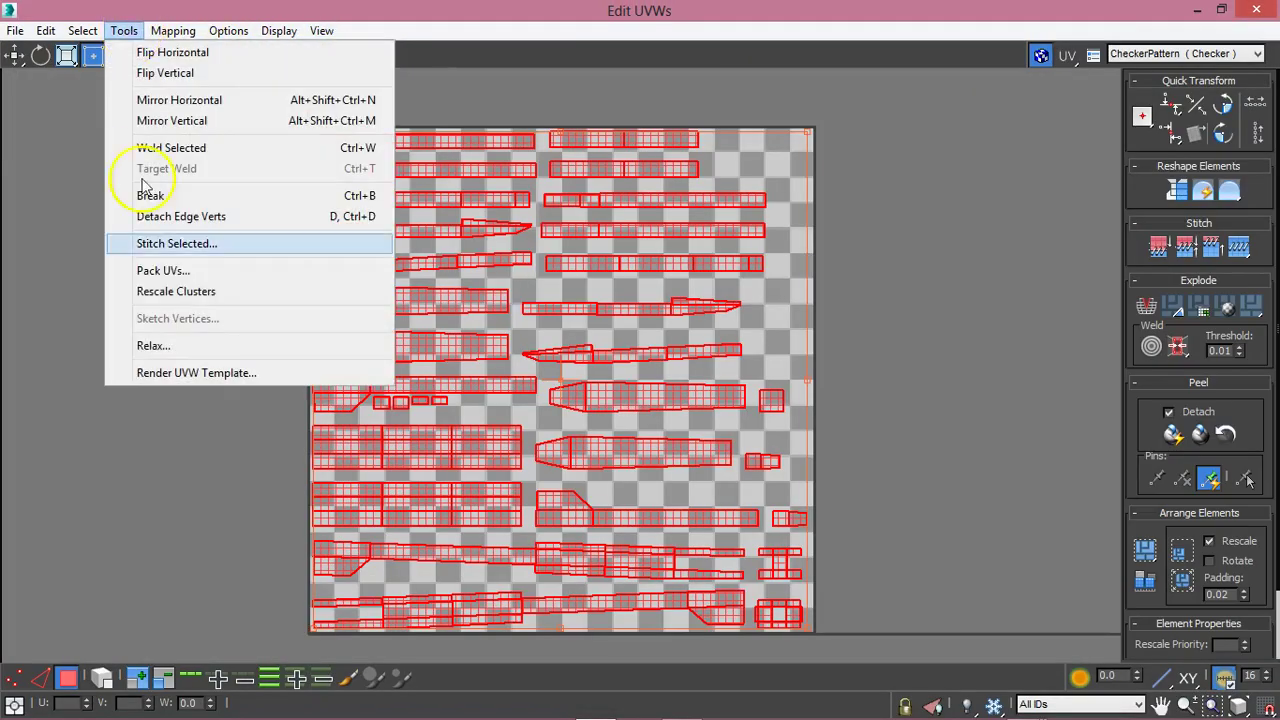
pyautogui.click(188, 373)
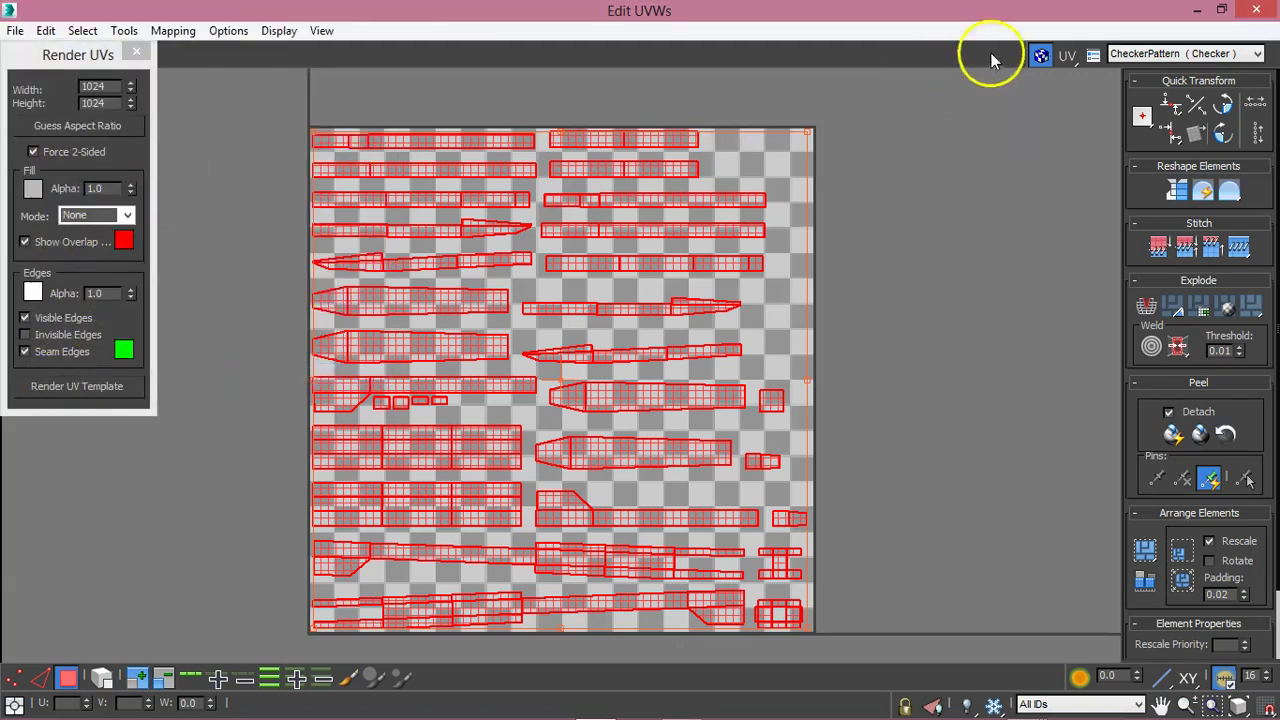
# Hide the checker background in the UV editor and deselect all UV faces.
pyautogui.click(1040, 55)
pyautogui.click(1040, 55)
pyautogui.click(1040, 55)
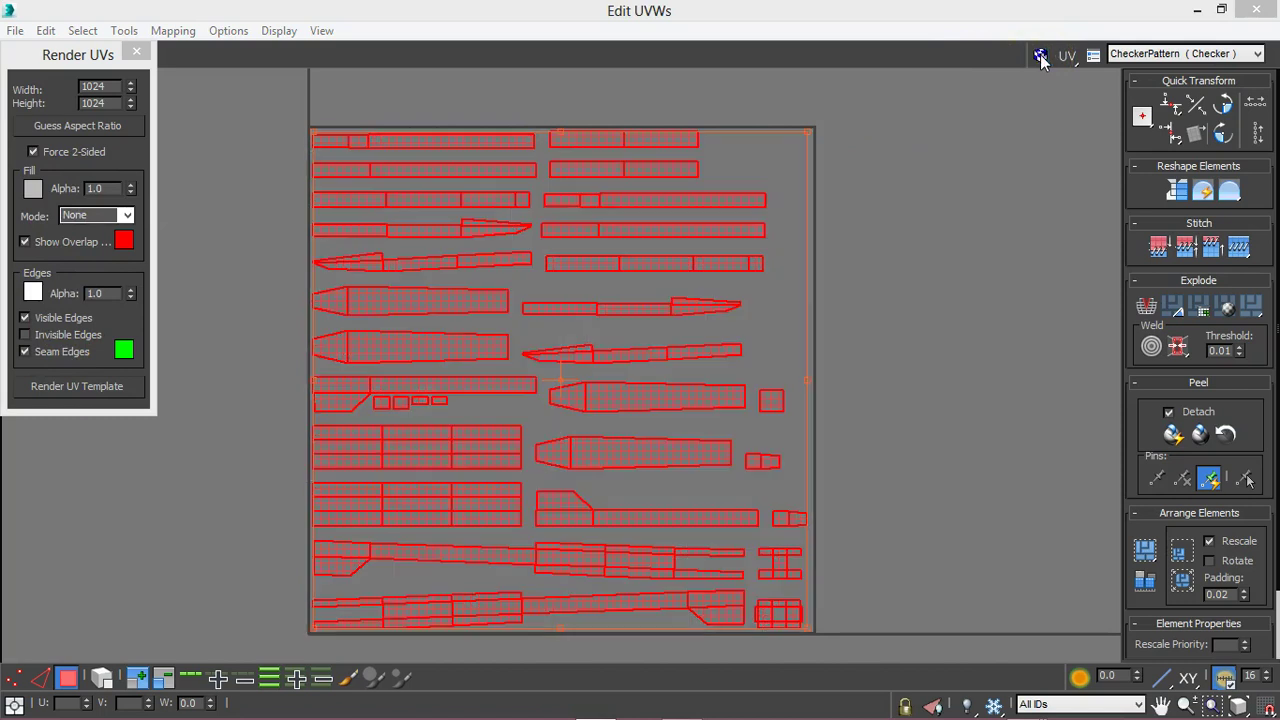
pyautogui.click(849, 234)
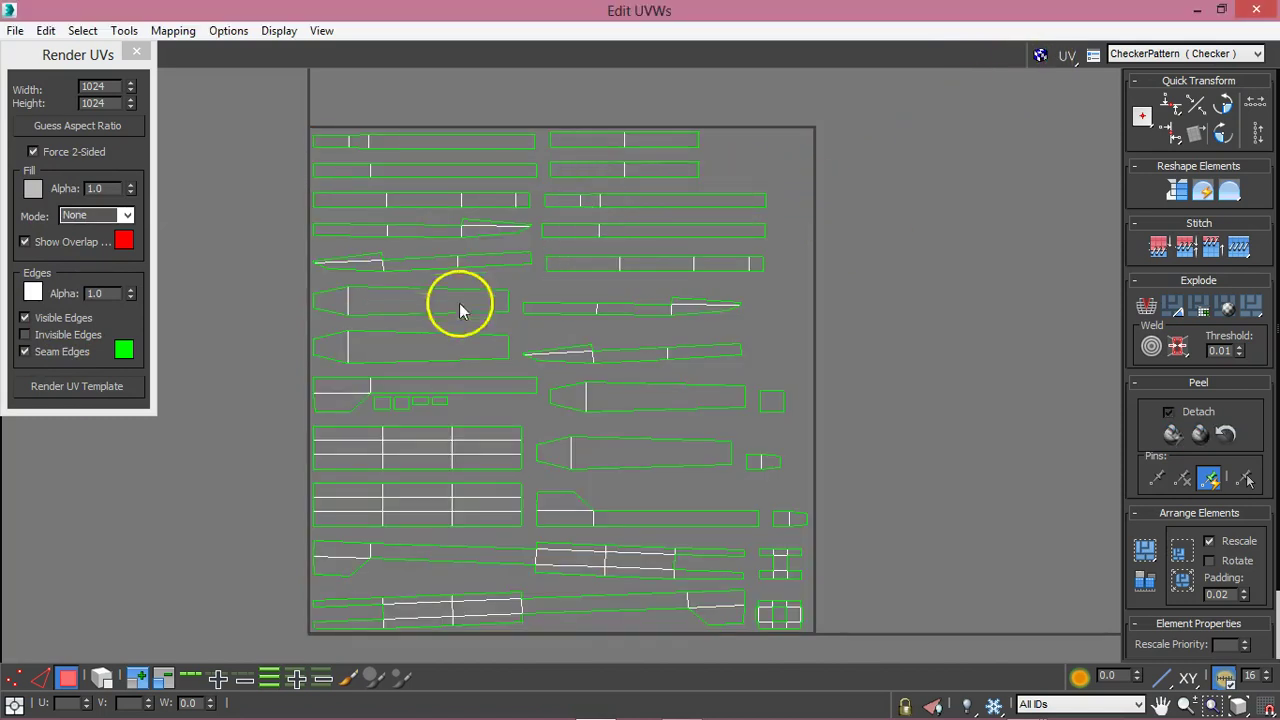
# Render the UV template at 1024 × 1024, close the UV editor, and reposition the rendered map window.
pyautogui.click(77, 388)
pyautogui.click(429, 120)
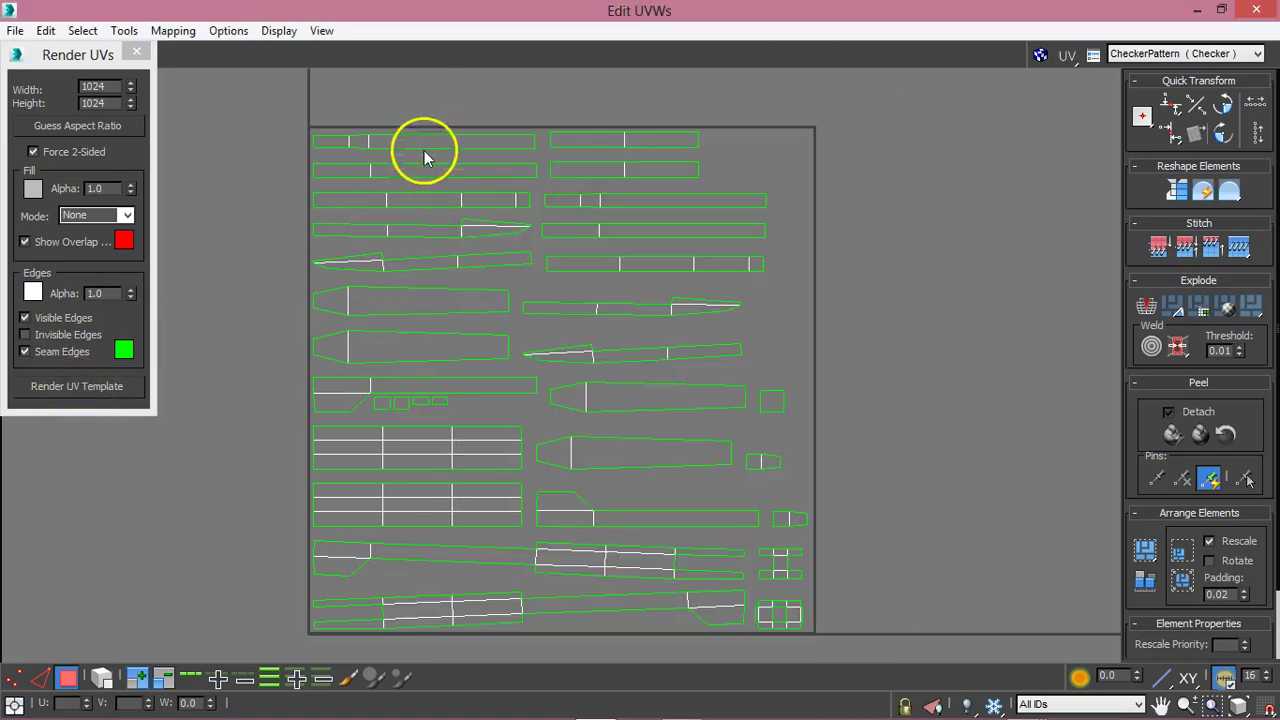
pyautogui.click(1258, 10)
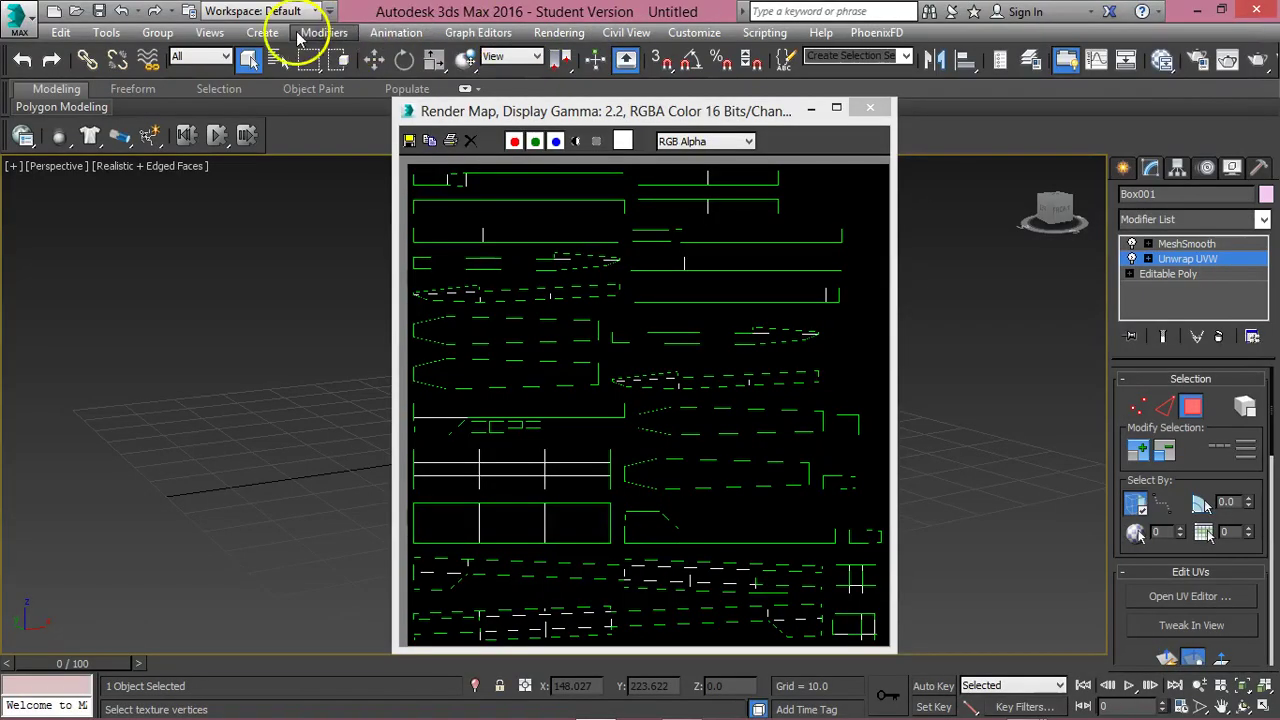
pyautogui.moveTo(651, 106); pyautogui.dragTo(655, 48)
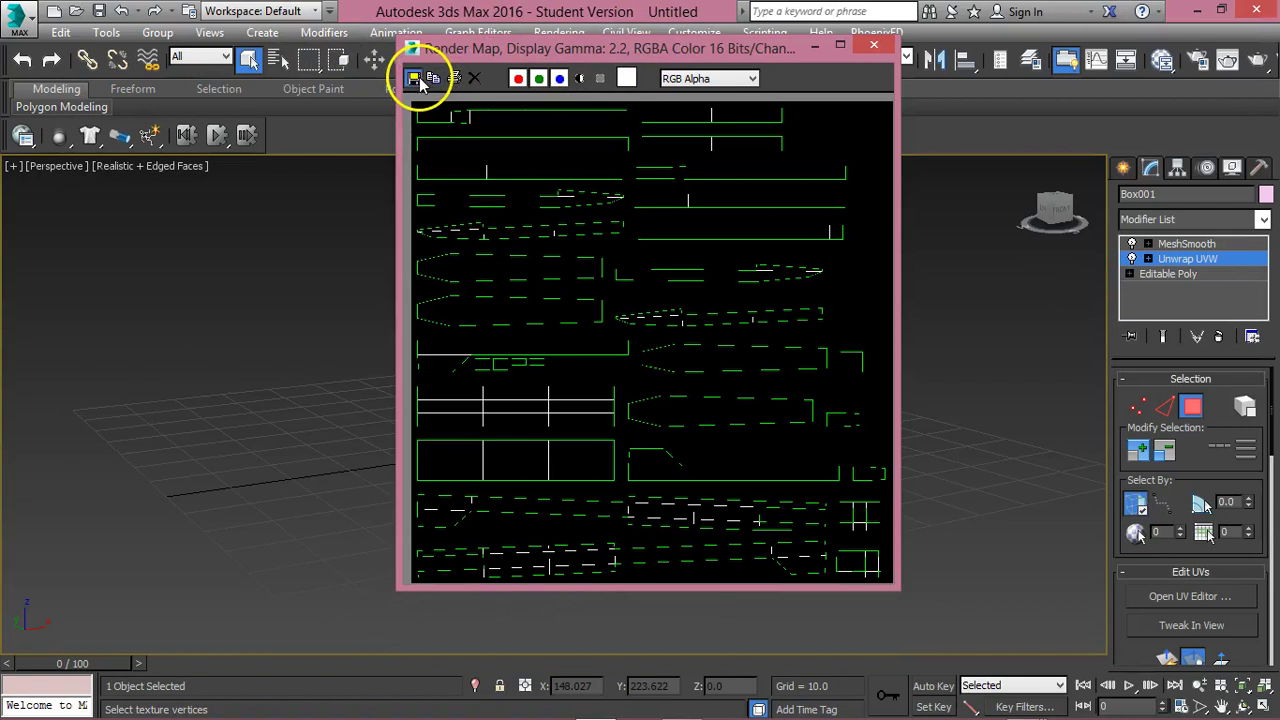
# Start saving the rendered UV map and create and open a new folder named lego on the desktop (Escritorio).
pyautogui.click(414, 78)
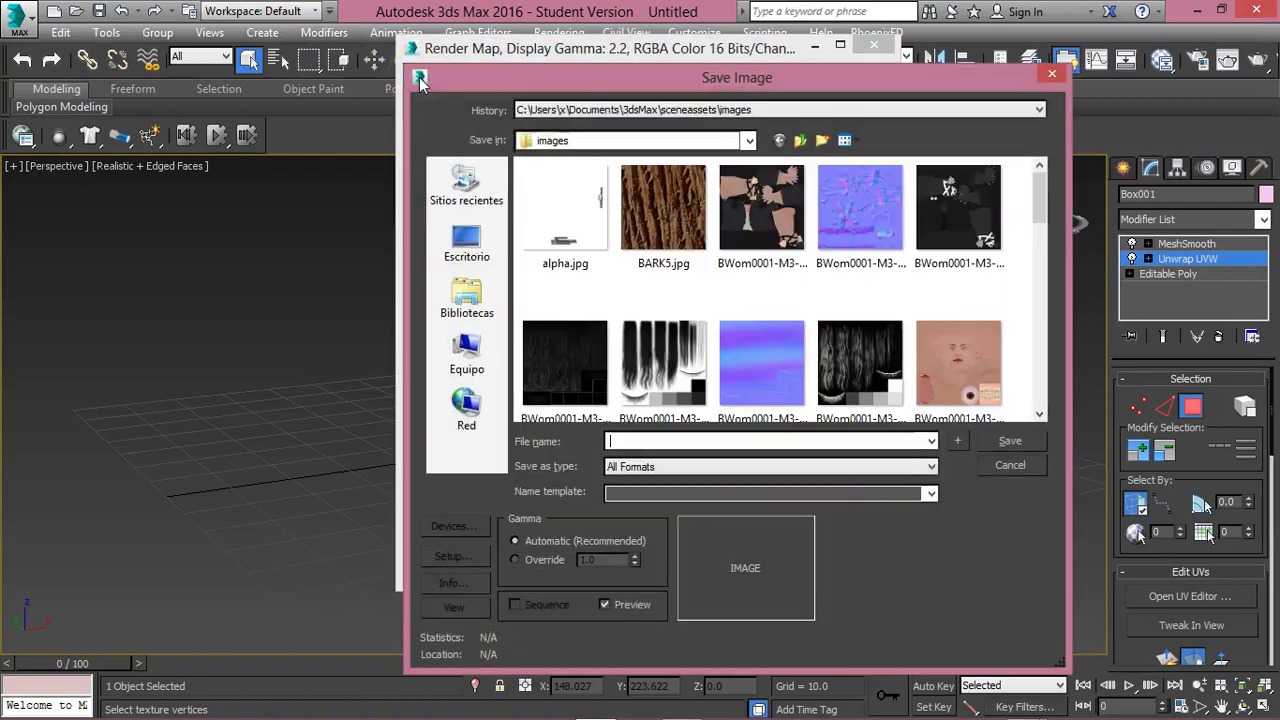
pyautogui.click(470, 248)
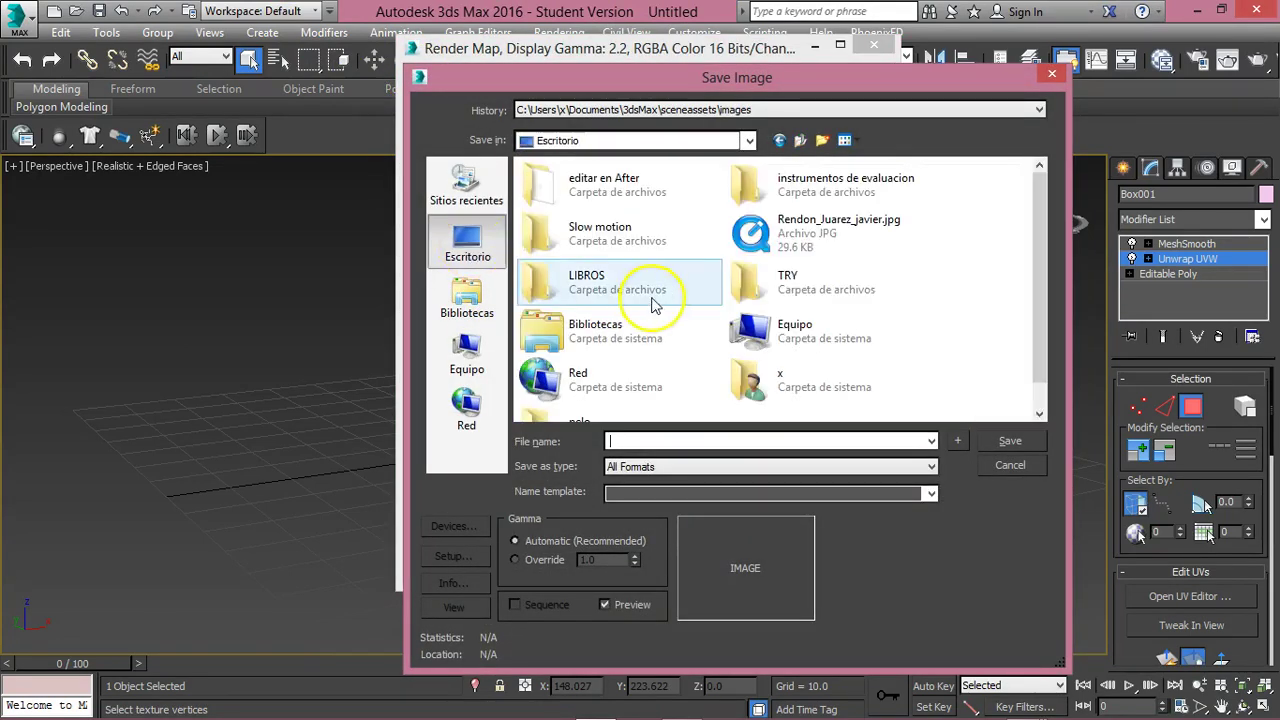
pyautogui.click(824, 140)
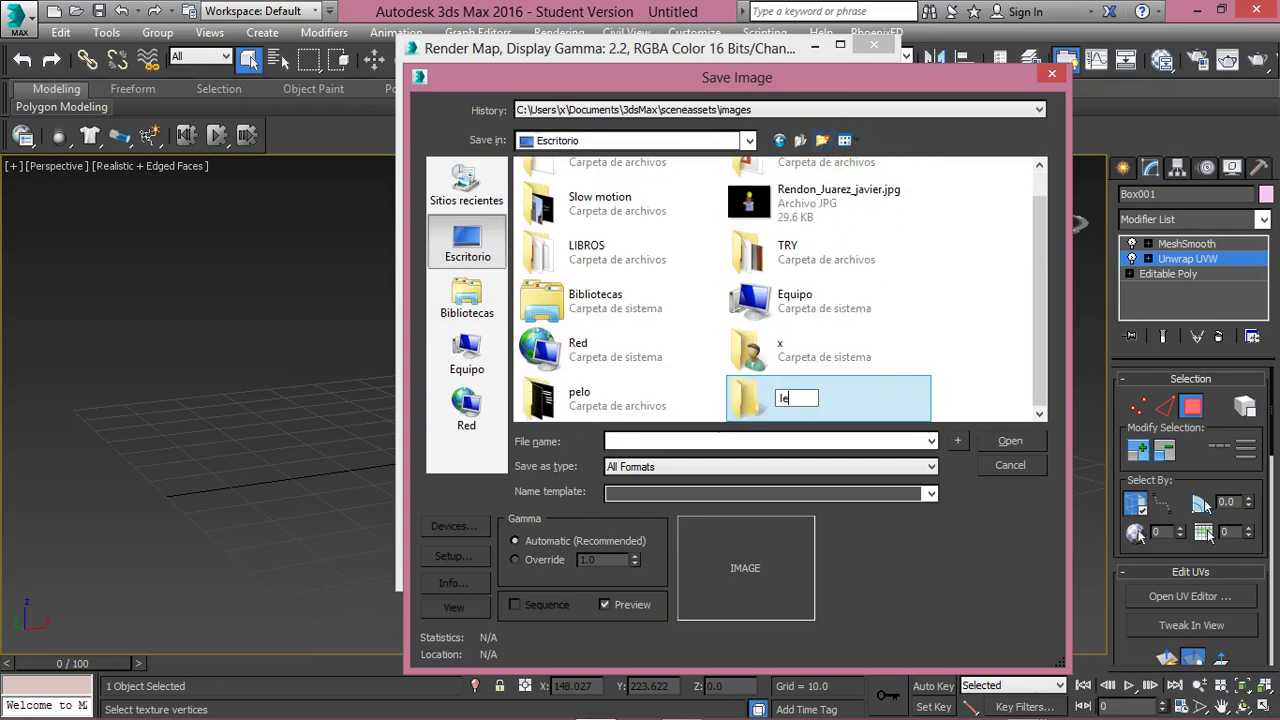
pyautogui.doubleClick(755, 398)
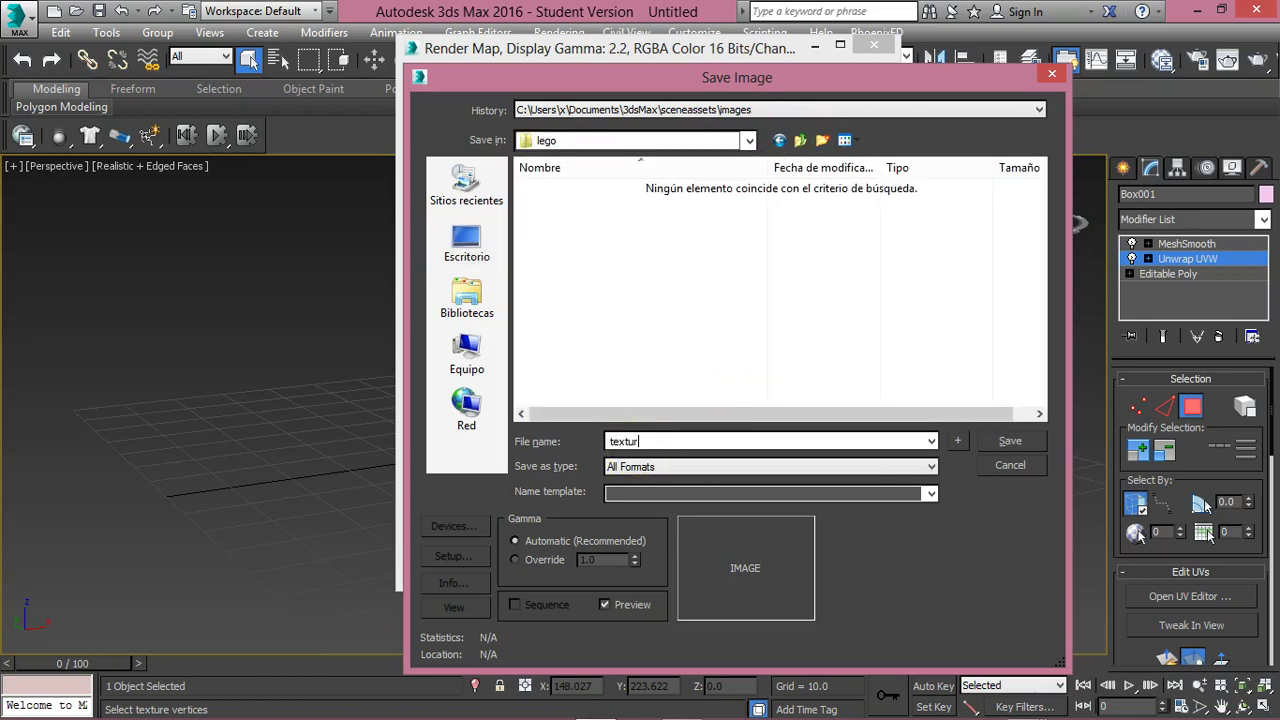
# Save the map as textura in JPEG format at quality 100, and close the rendered map window.
pyautogui.click(677, 466)
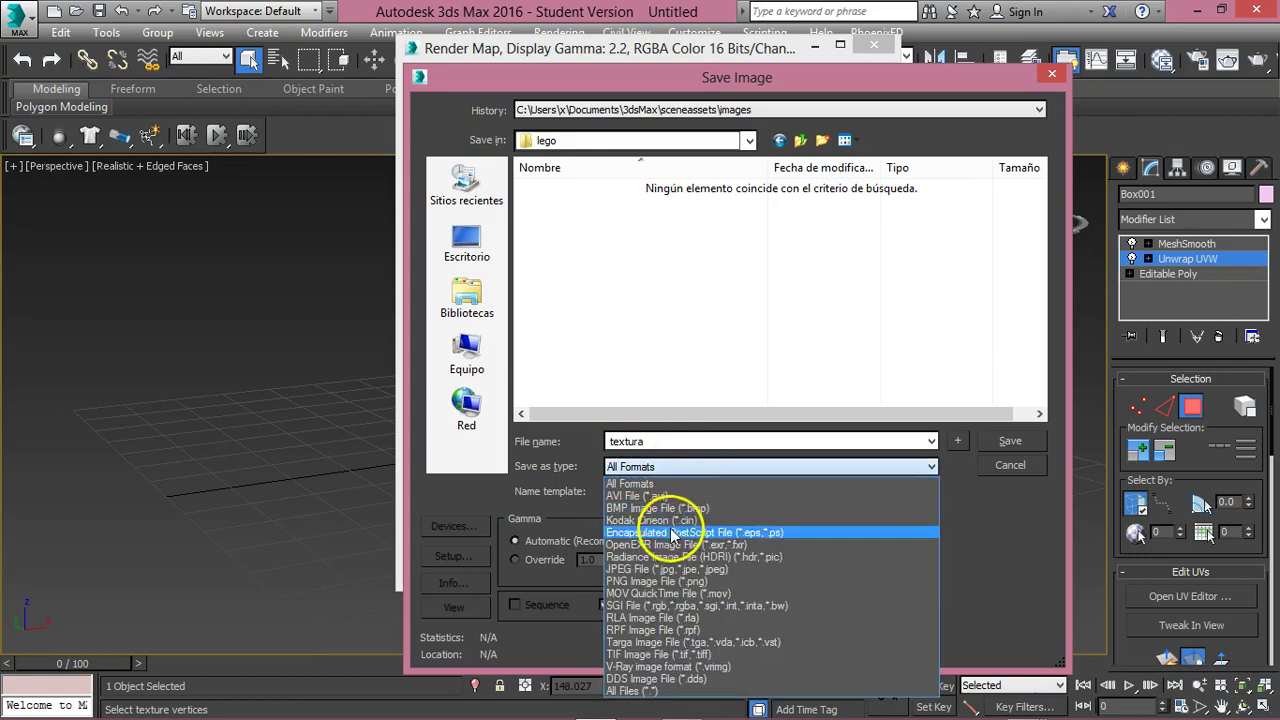
pyautogui.click(640, 569)
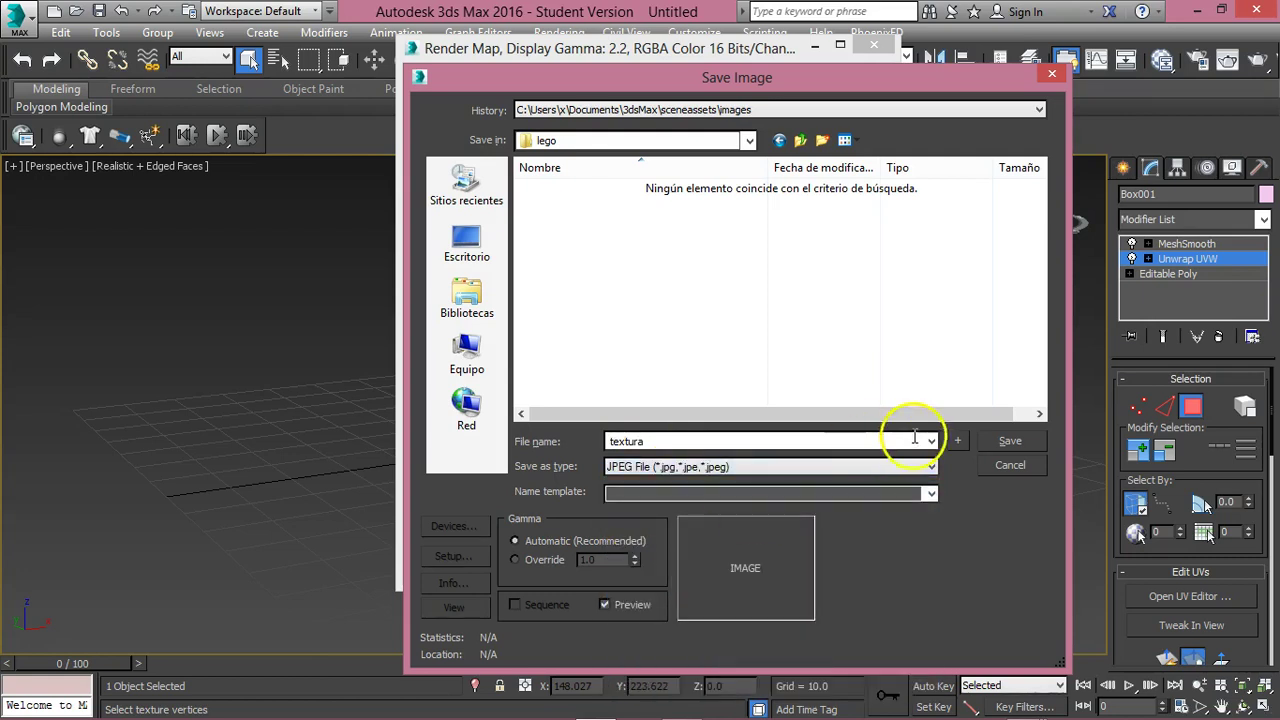
pyautogui.click(1012, 441)
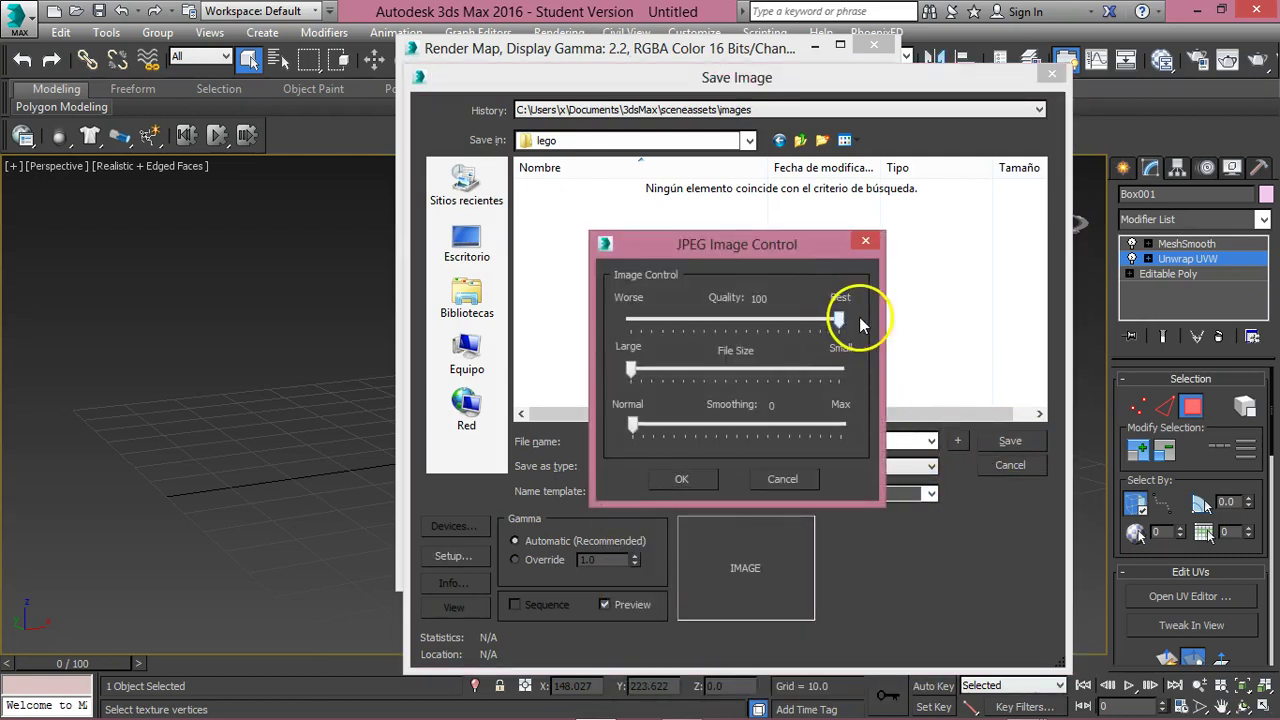
pyautogui.click(684, 487)
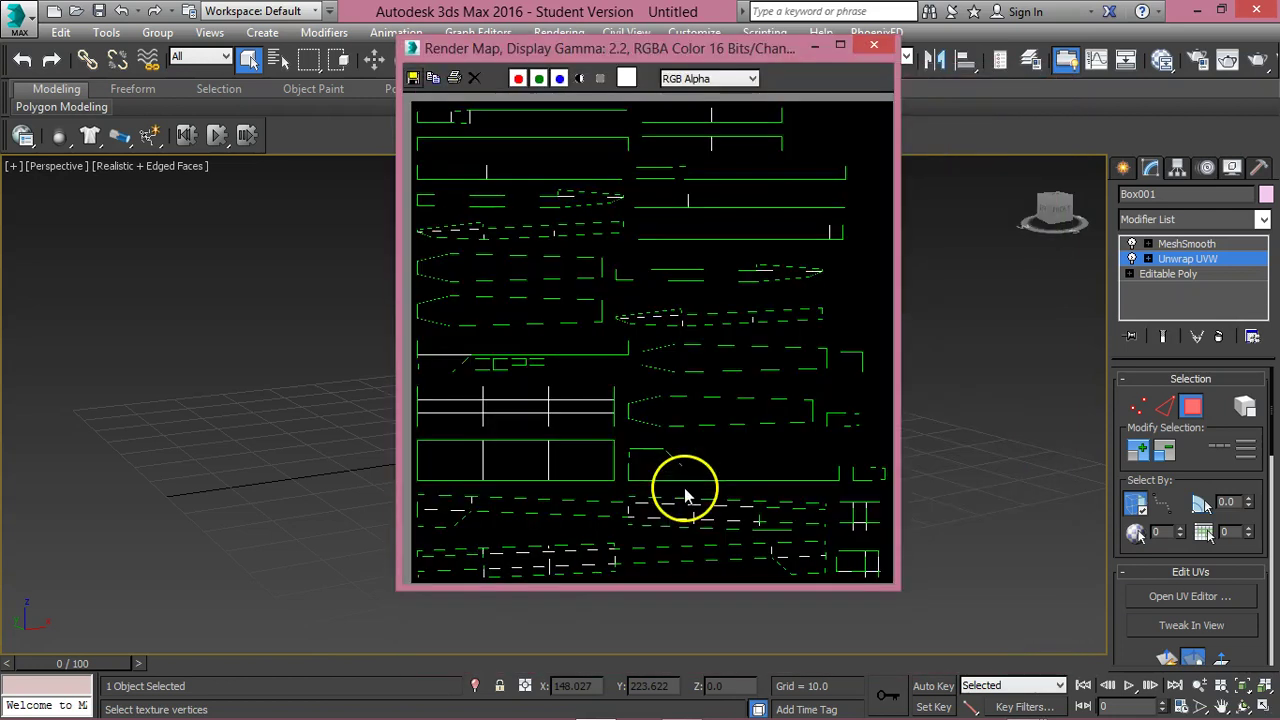
pyautogui.click(875, 47)
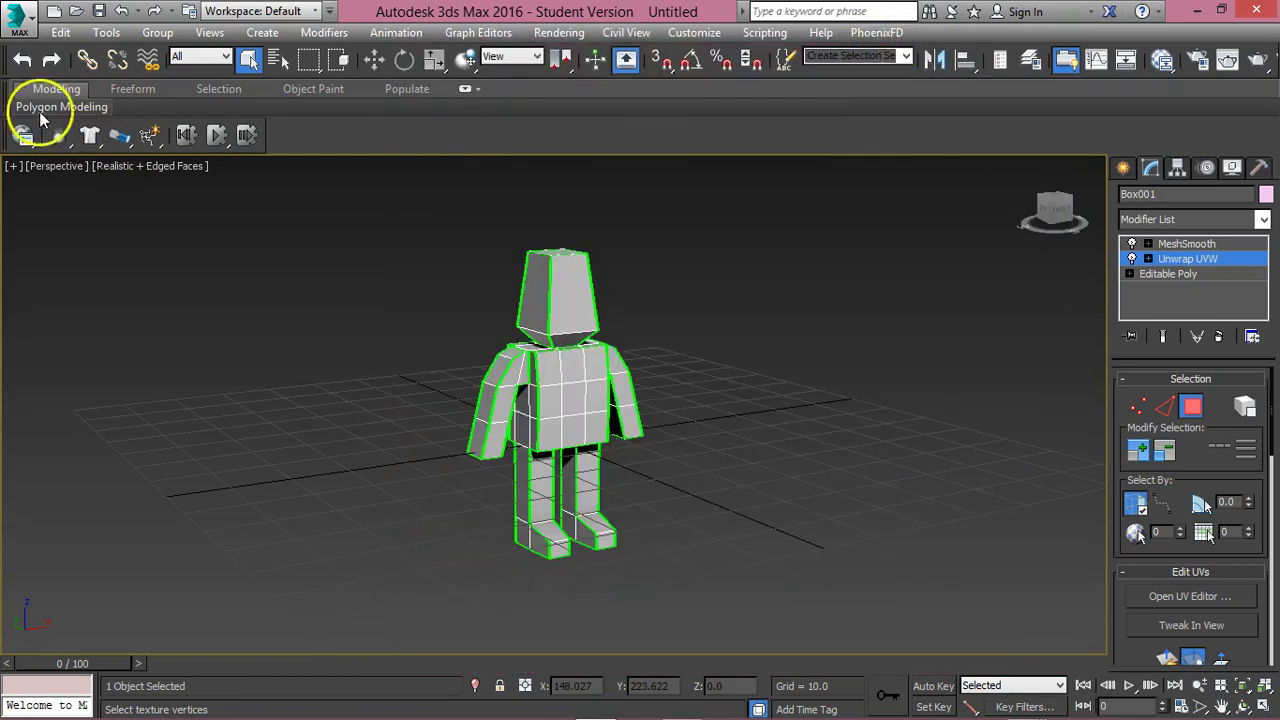
# Save the scene as lego in 3ds Max (*.max) format inside the desktop's lego folder.
pyautogui.click(20, 30)
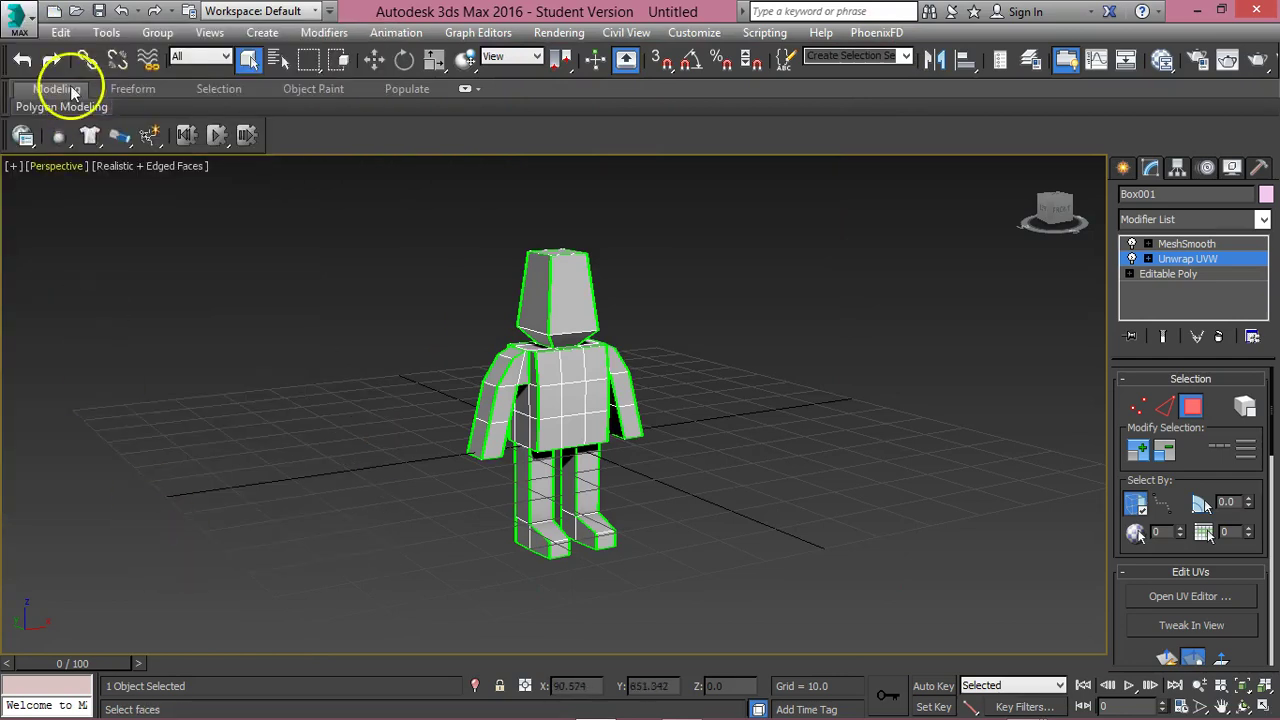
pyautogui.click(18, 16)
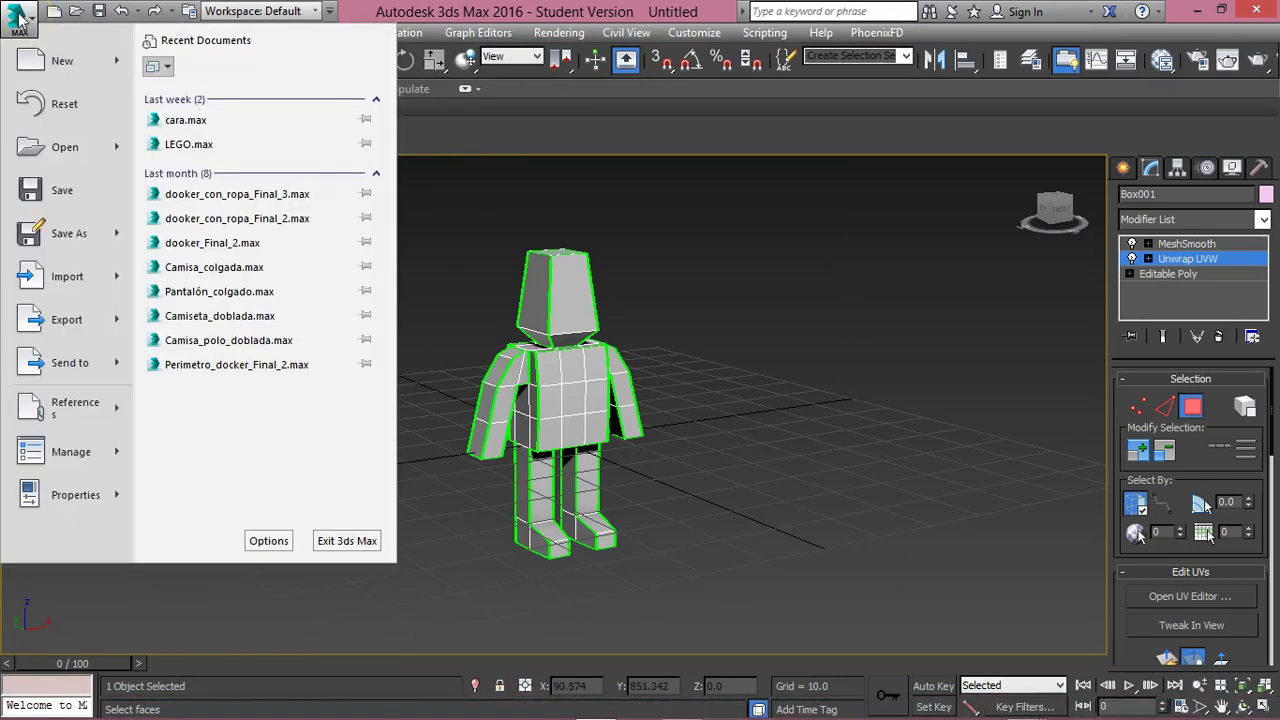
pyautogui.click(60, 236)
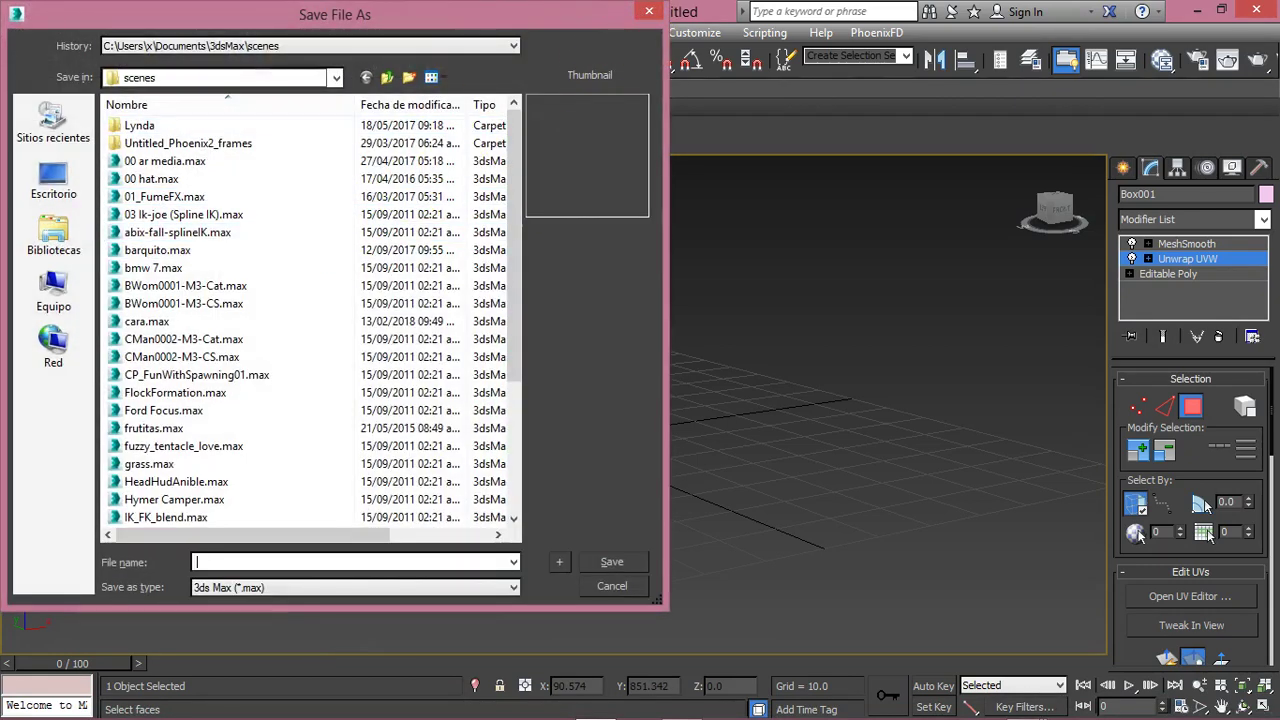
pyautogui.click(45, 186)
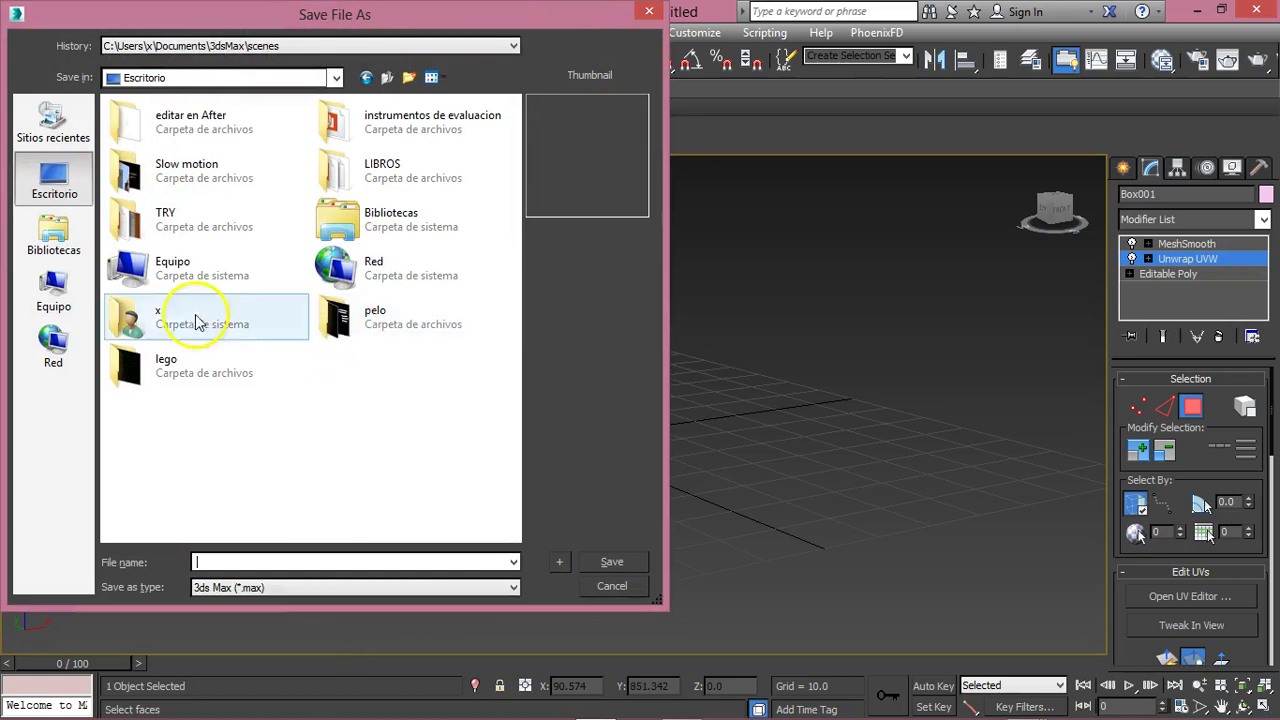
pyautogui.doubleClick(163, 368)
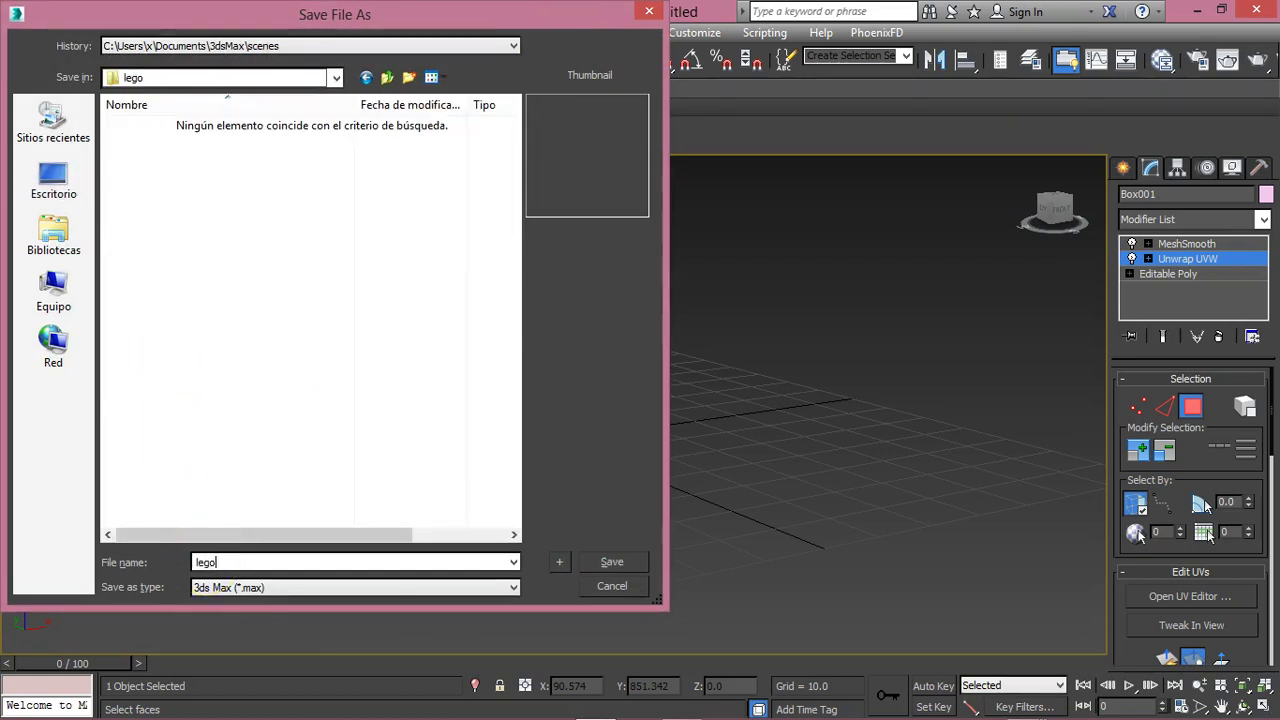
pyautogui.click(403, 587)
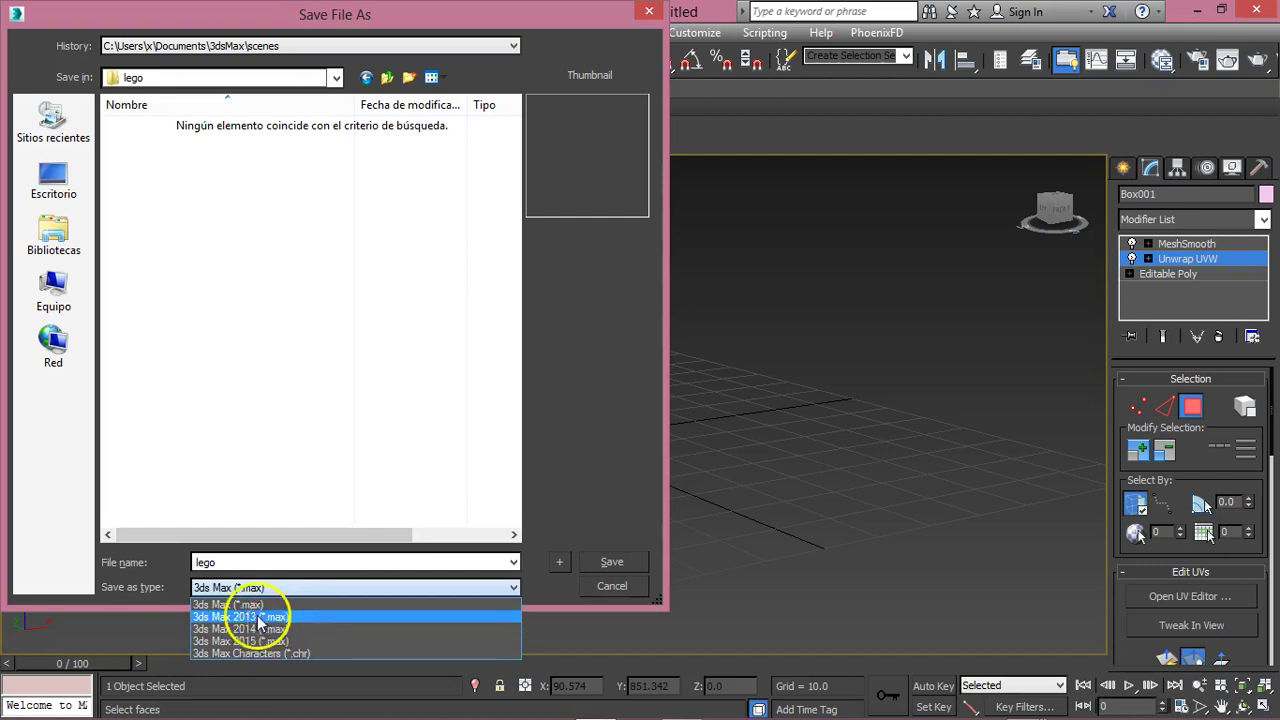
pyautogui.click(606, 562)
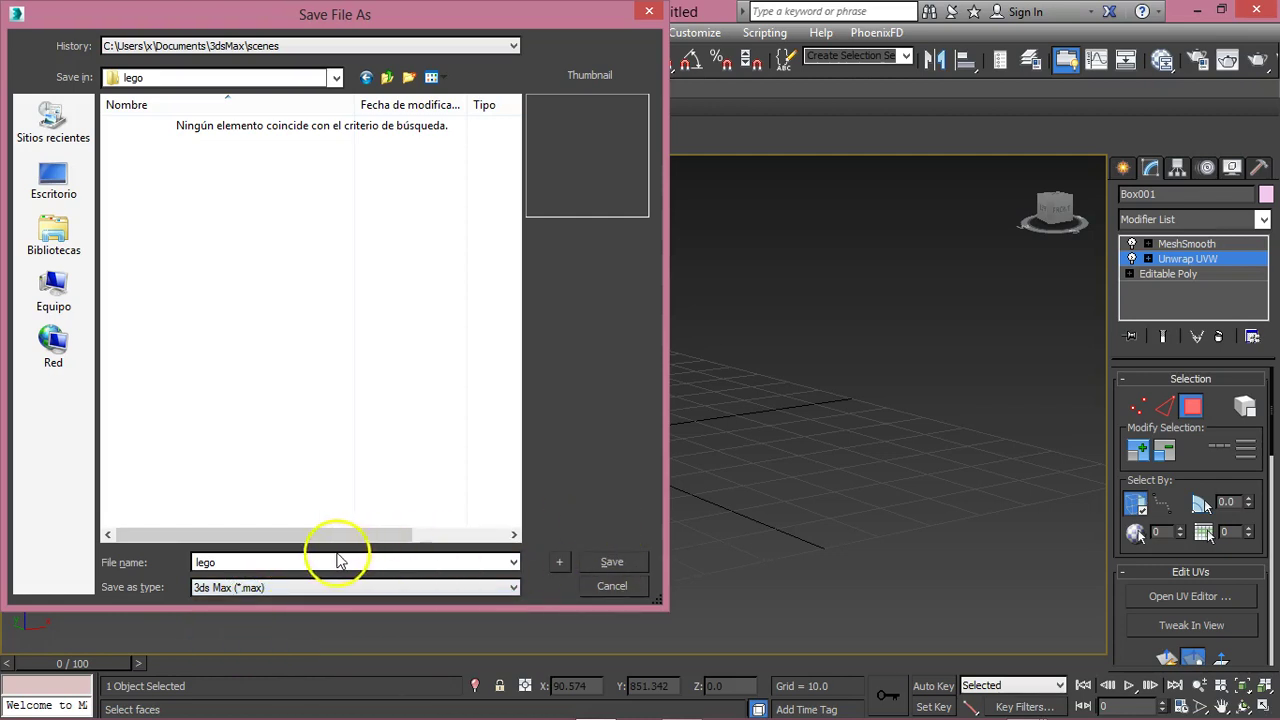
pyautogui.click(613, 561)
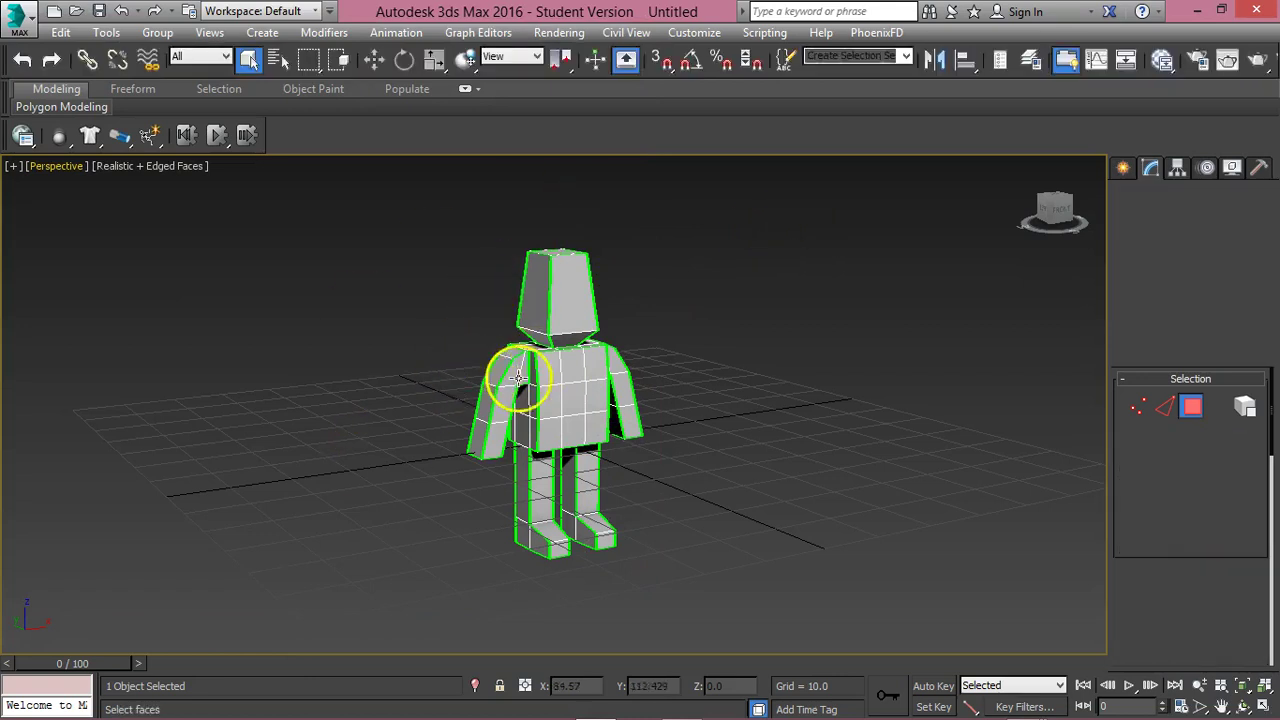
# Draw a ground plane about 122 long and 116 wide around the figure, and hide the edged faces.
pyautogui.click(1123, 168)
pyautogui.click(1220, 369)
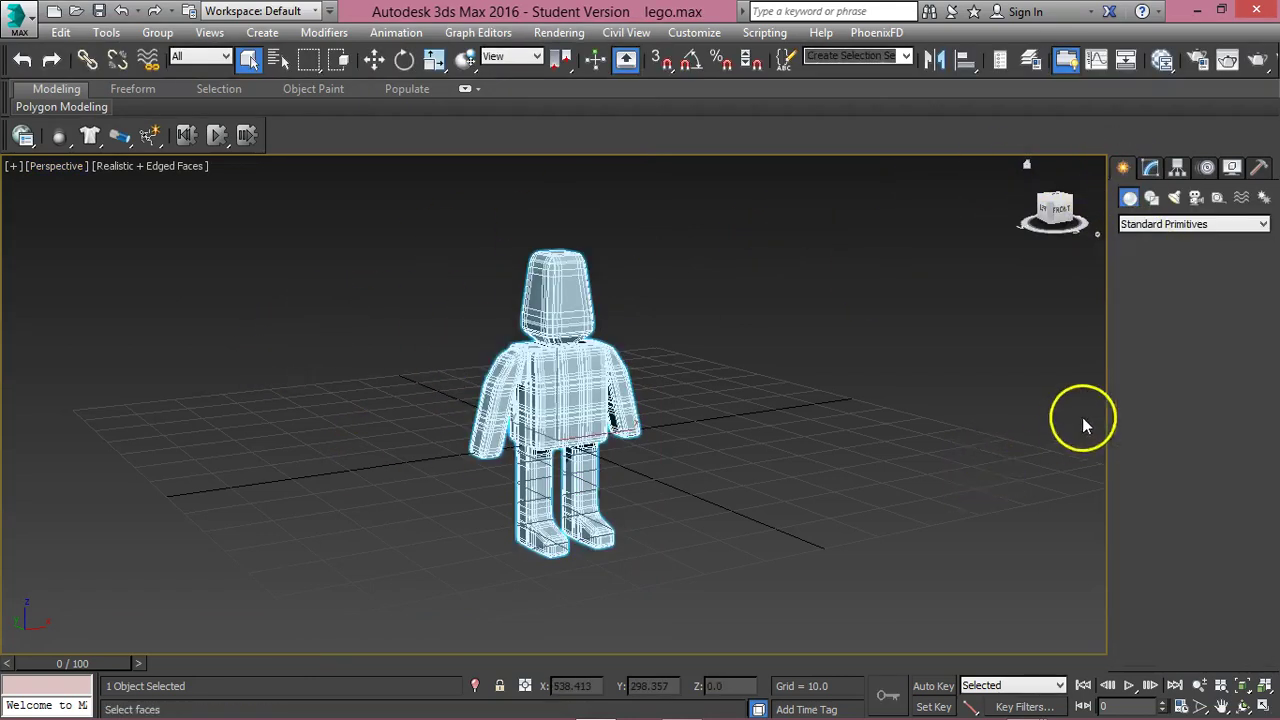
pyautogui.moveTo(960, 485); pyautogui.dragTo(37, 409)
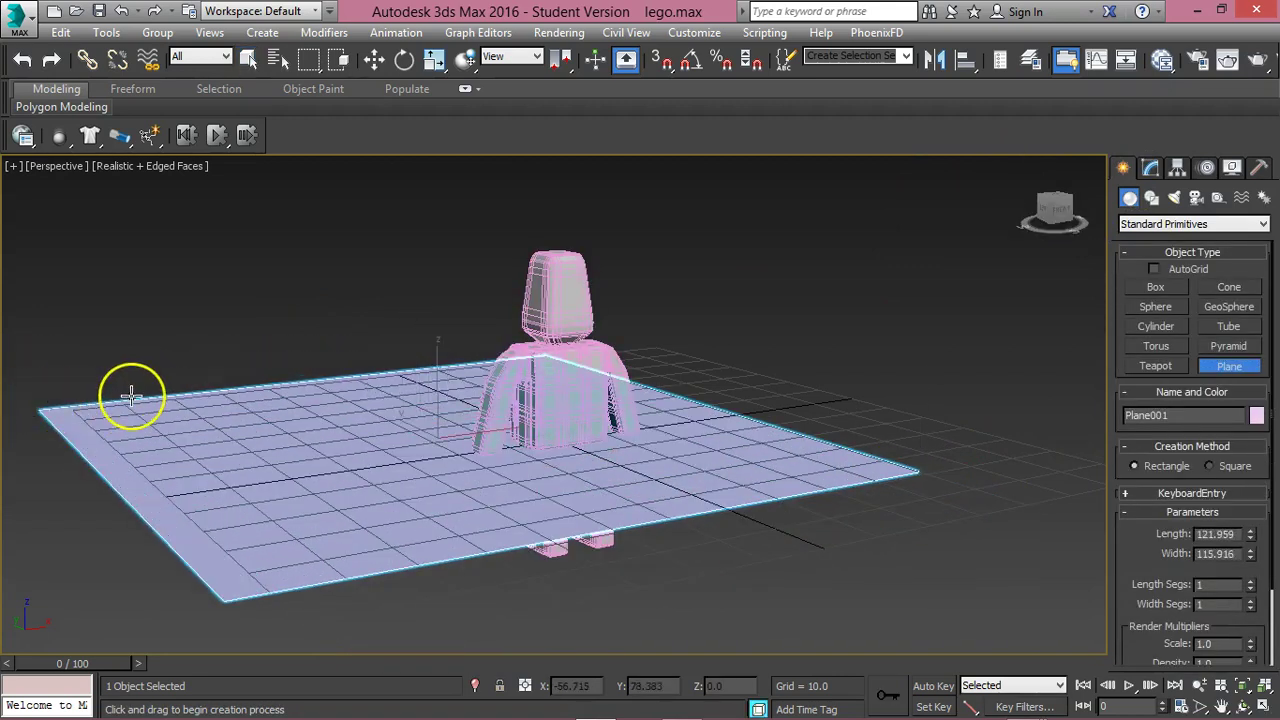
pyautogui.press('F4')
pyautogui.moveTo(270, 402); pyautogui.dragTo(428, 405)
# Set the plane's length and width segments to 10 each, and show the edged faces again.
pyautogui.click(1151, 167)
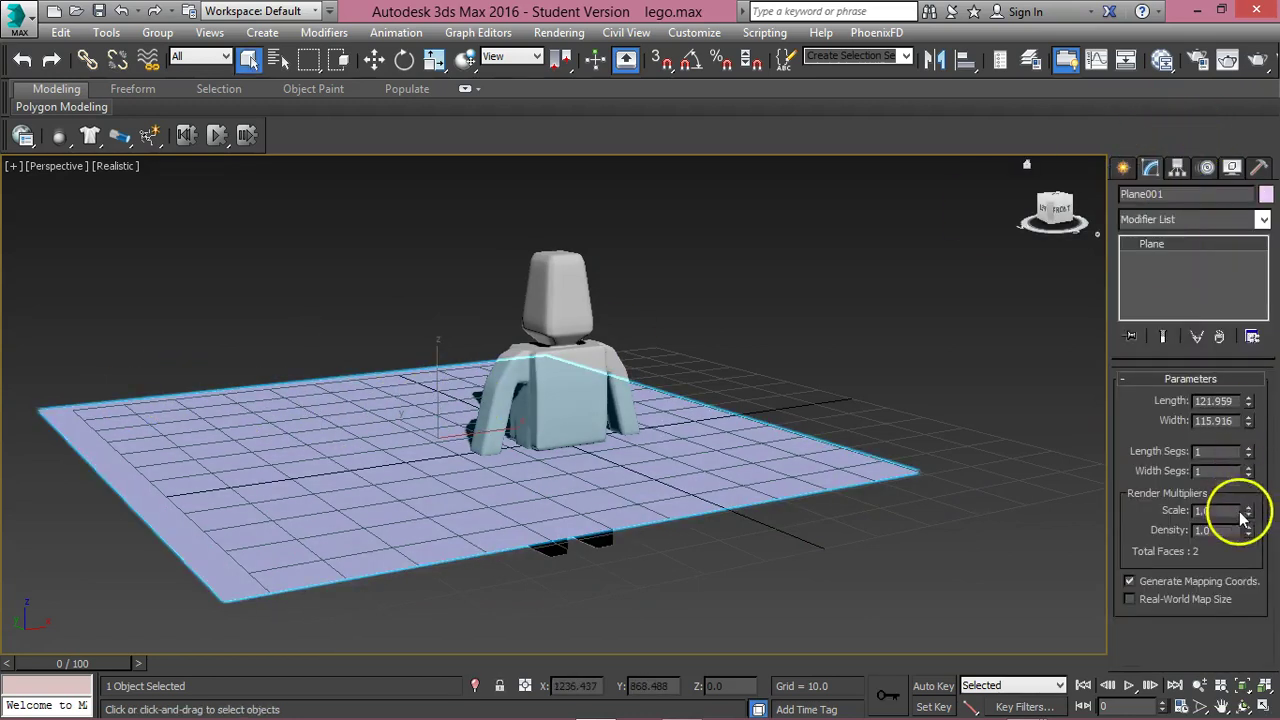
pyautogui.click(1218, 452)
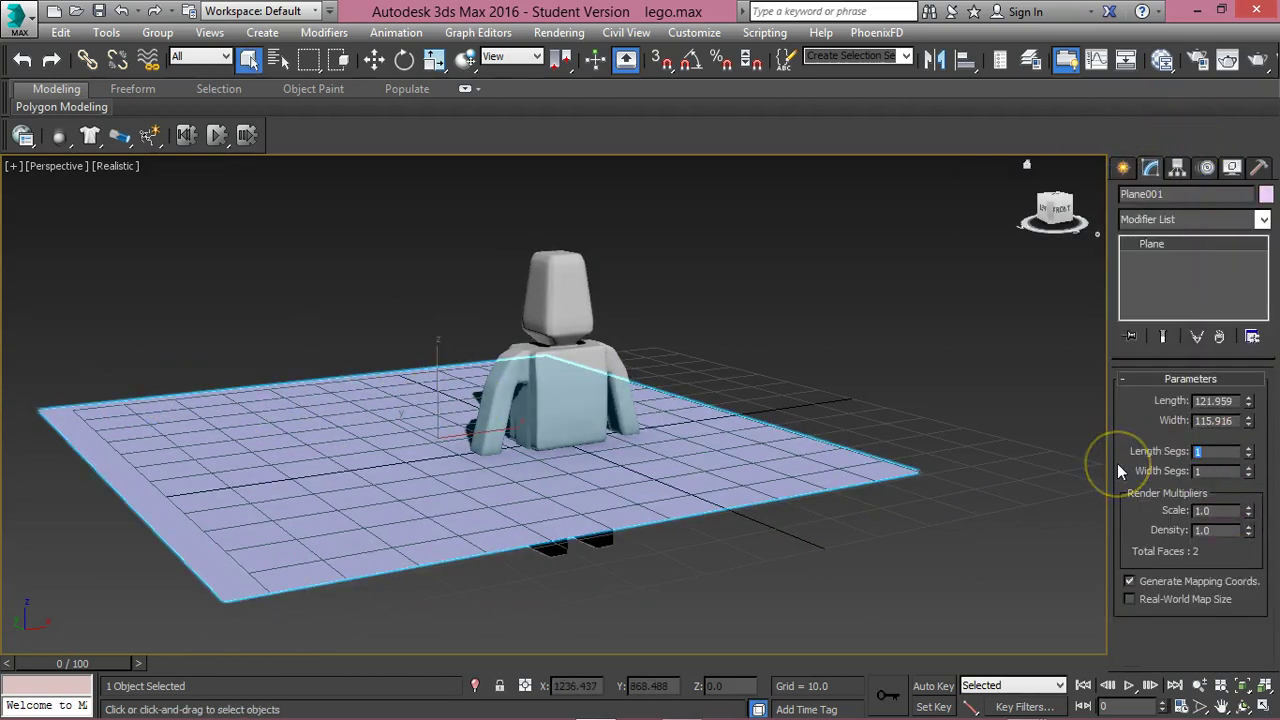
pyautogui.write('10')
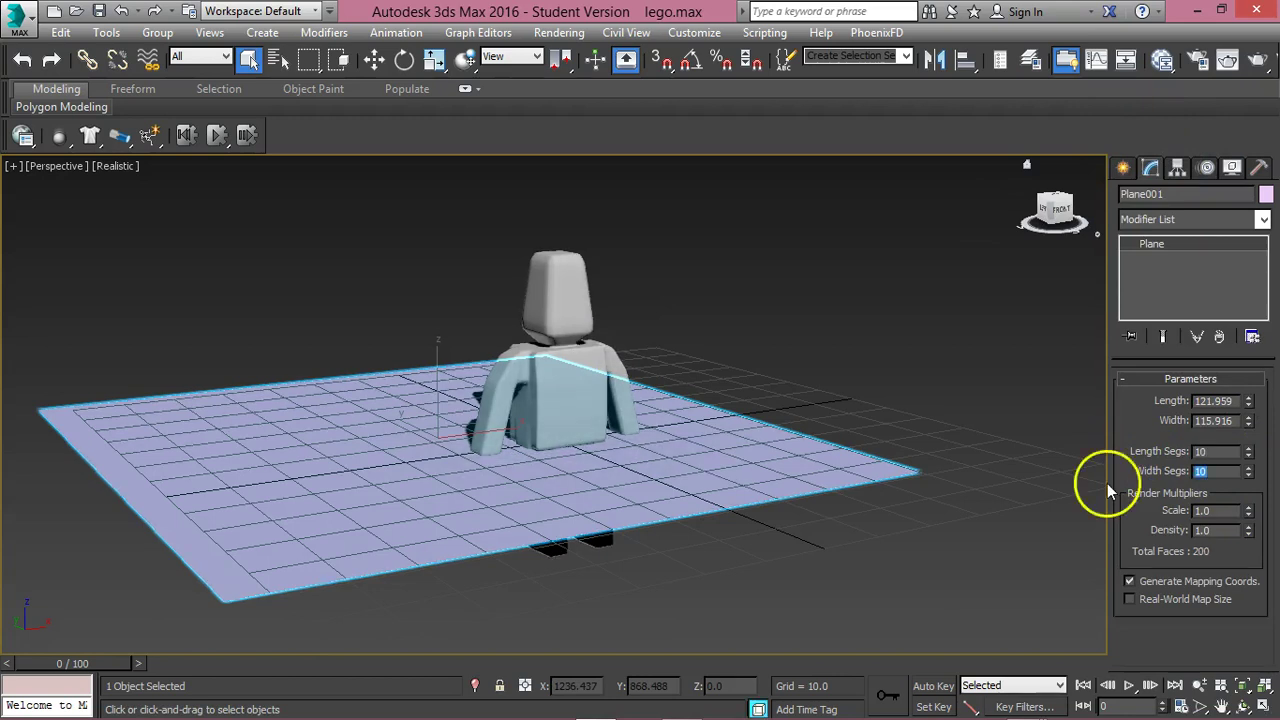
pyautogui.click(306, 466)
pyautogui.press('F4')
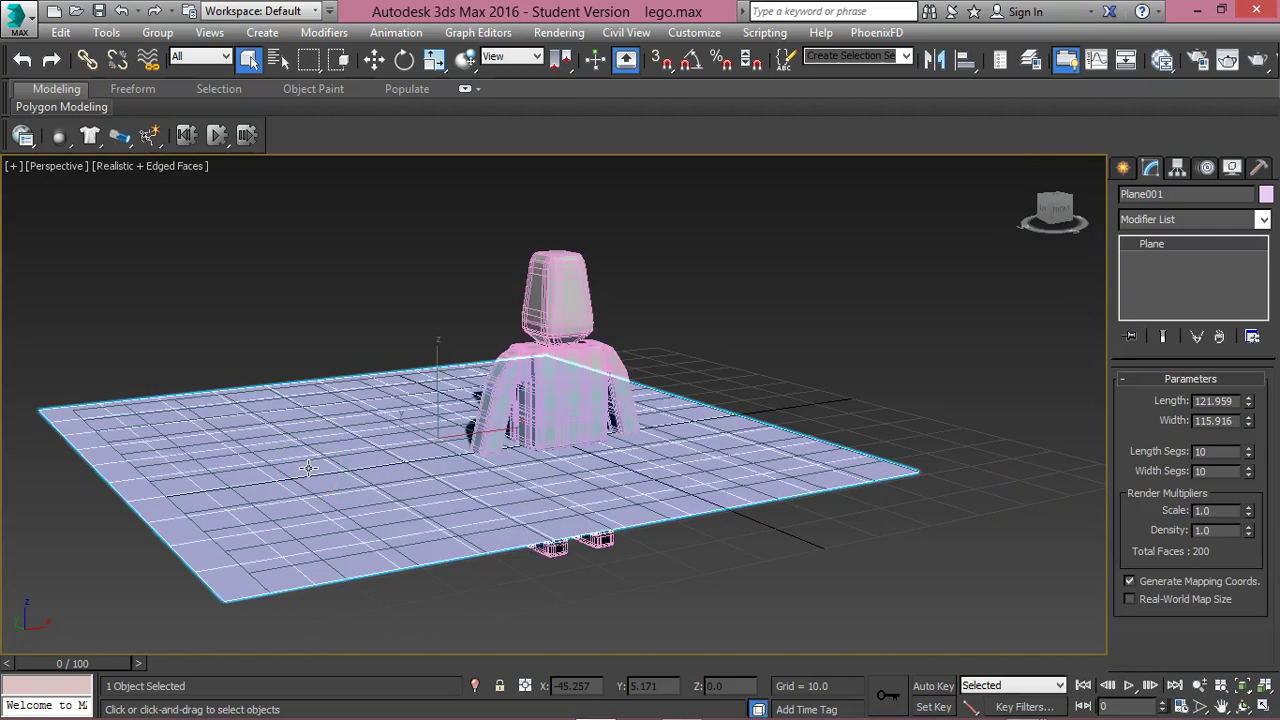
pyautogui.scroll(-2, 366, 477)
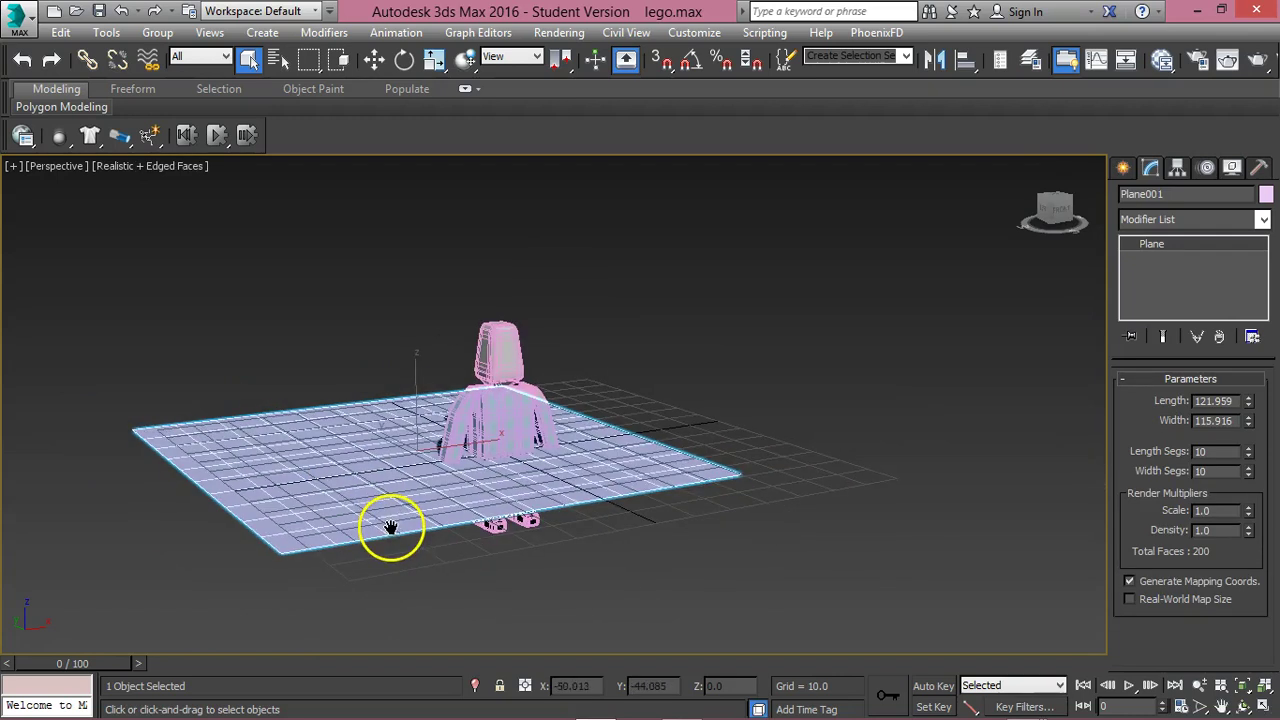
# Add a Bend modifier to the plane with an angle of 90.
pyautogui.click(1263, 222)
pyautogui.press('b')
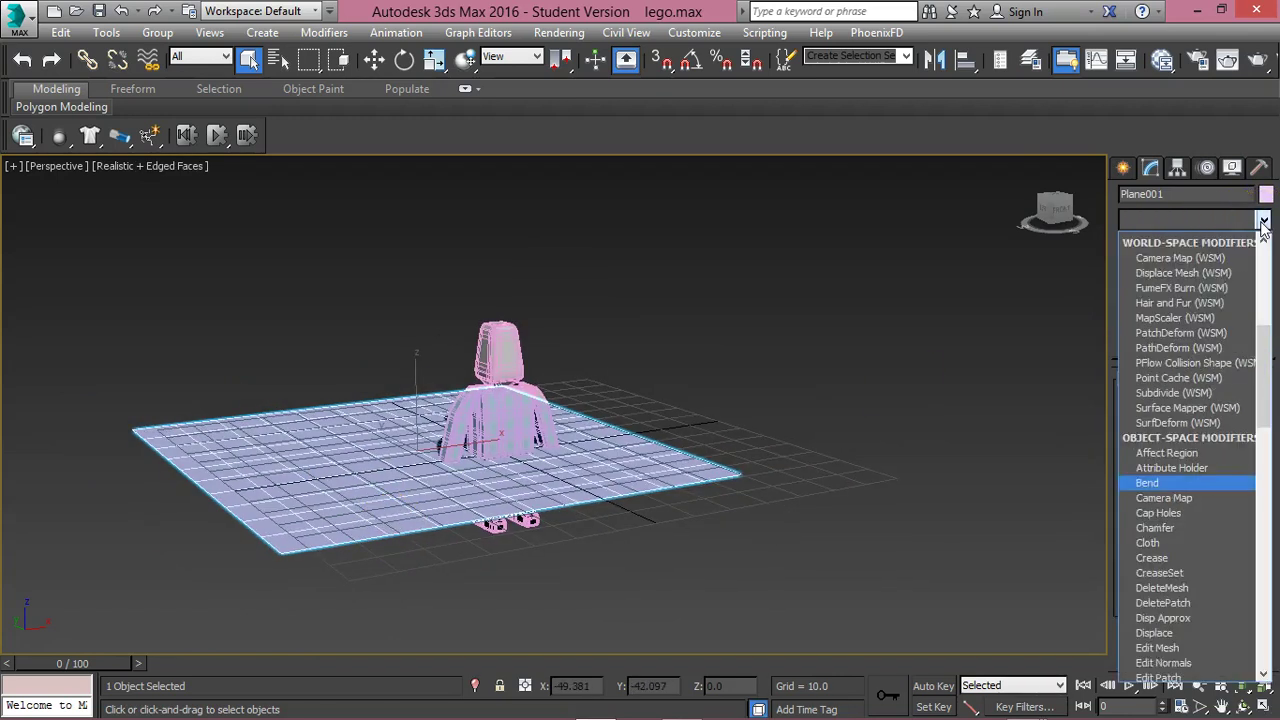
pyautogui.press('Return')
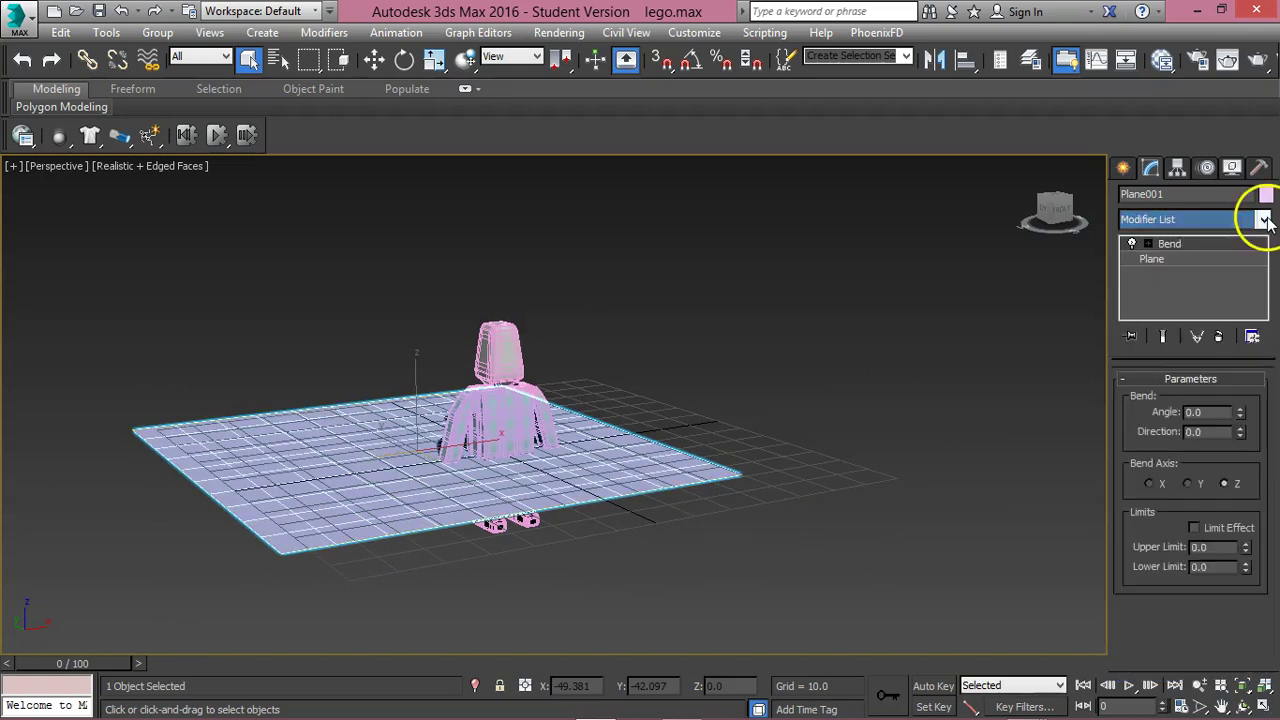
pyautogui.moveTo(1223, 414); pyautogui.dragTo(1138, 418)
pyautogui.write('90')
pyautogui.press('Return')
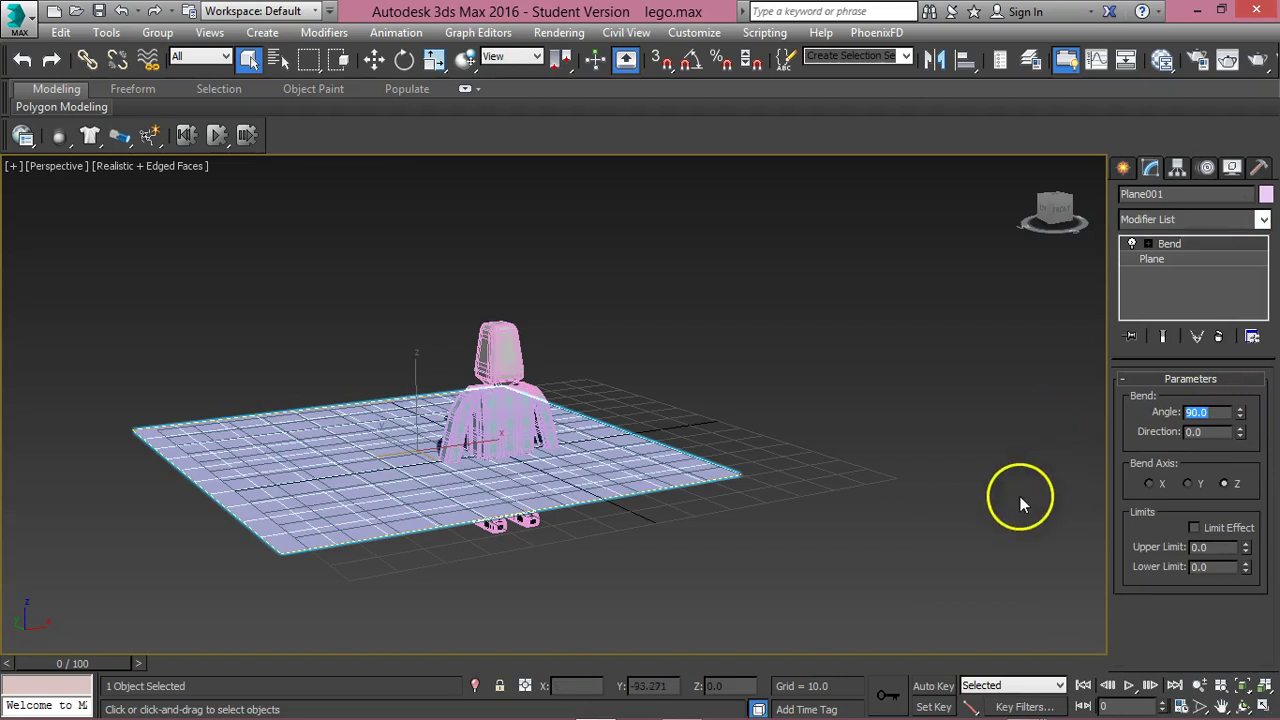
# Compare the bend axes and choose X, and limit the bend effect with an upper limit of 22.17.
pyautogui.click(1150, 484)
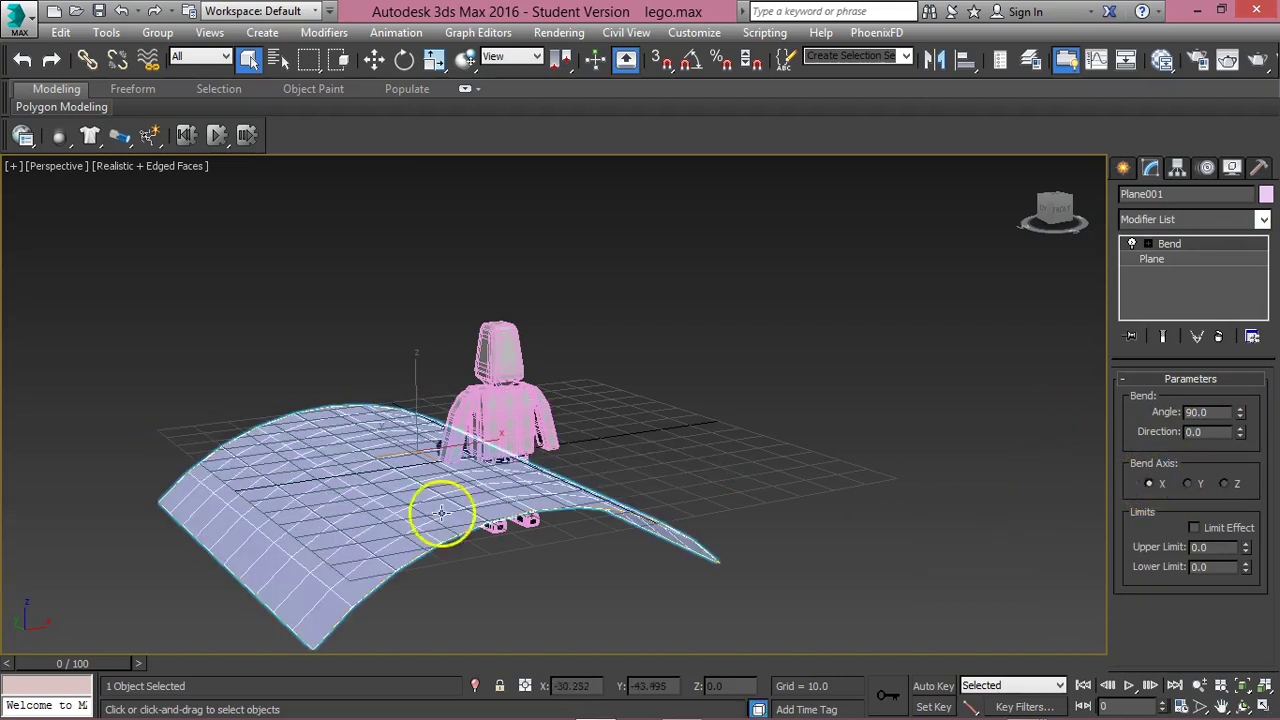
pyautogui.click(1188, 485)
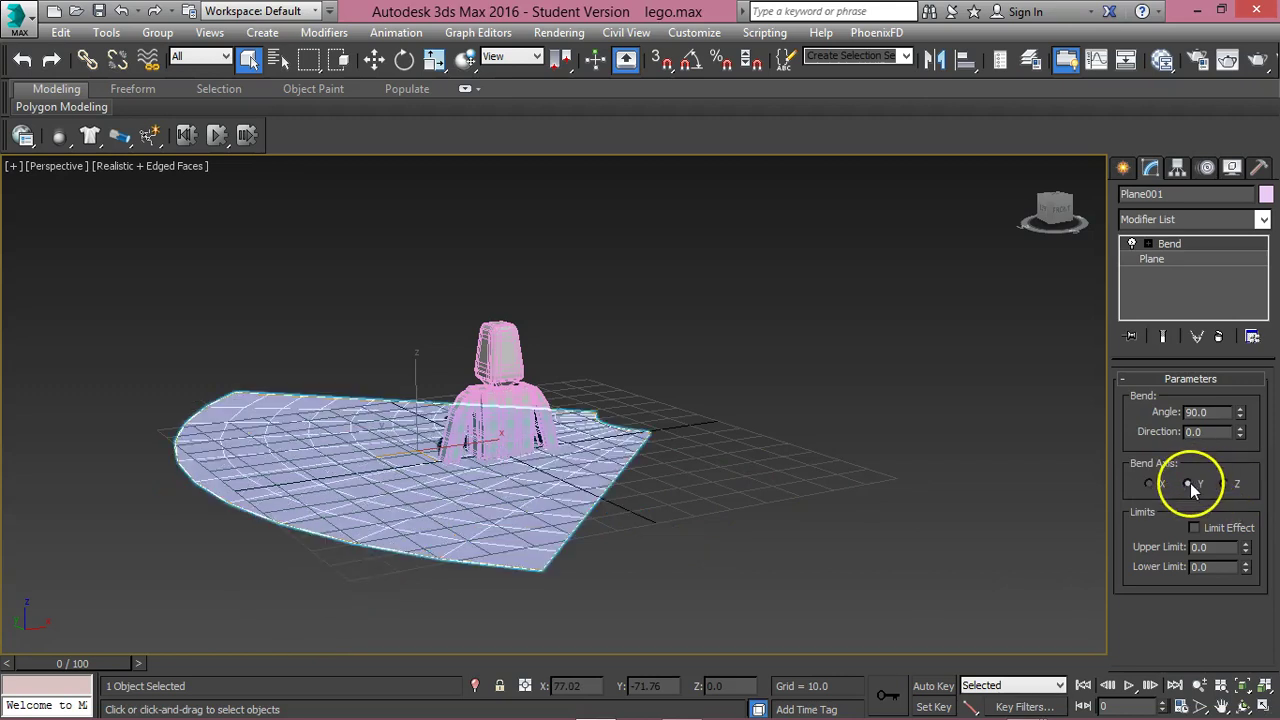
pyautogui.click(1226, 485)
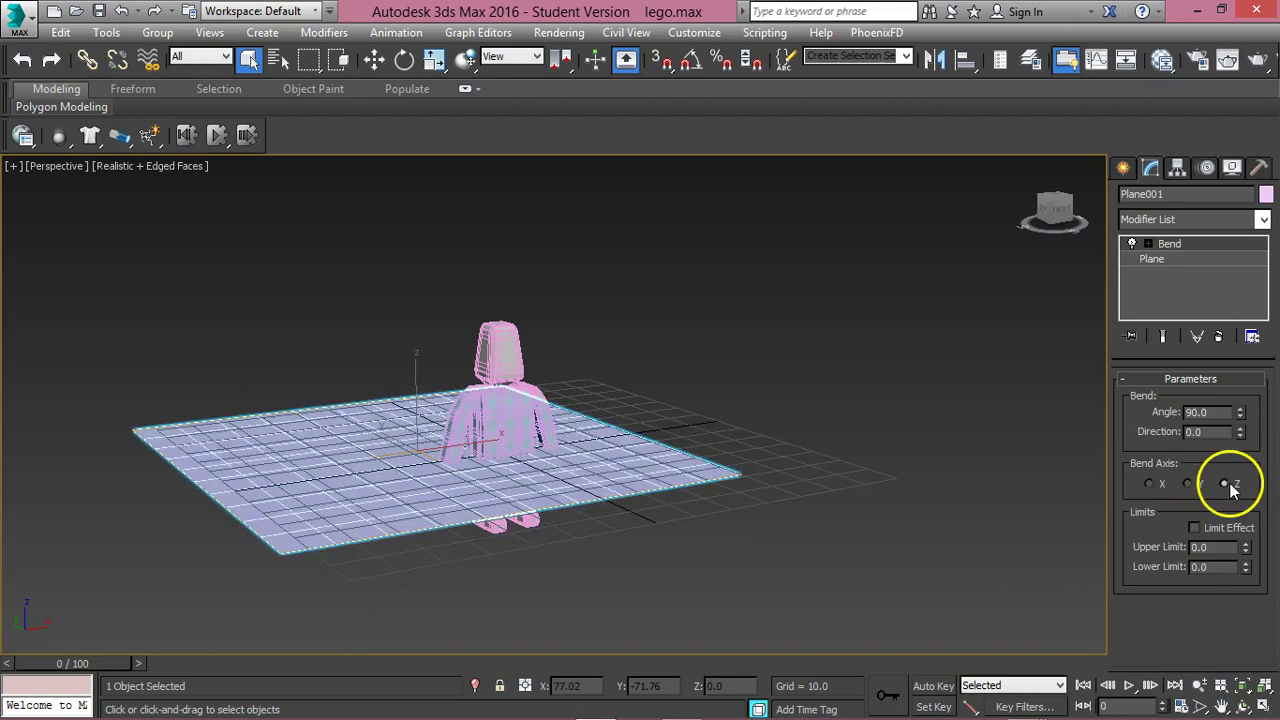
pyautogui.click(1149, 483)
pyautogui.rightClick(429, 455)
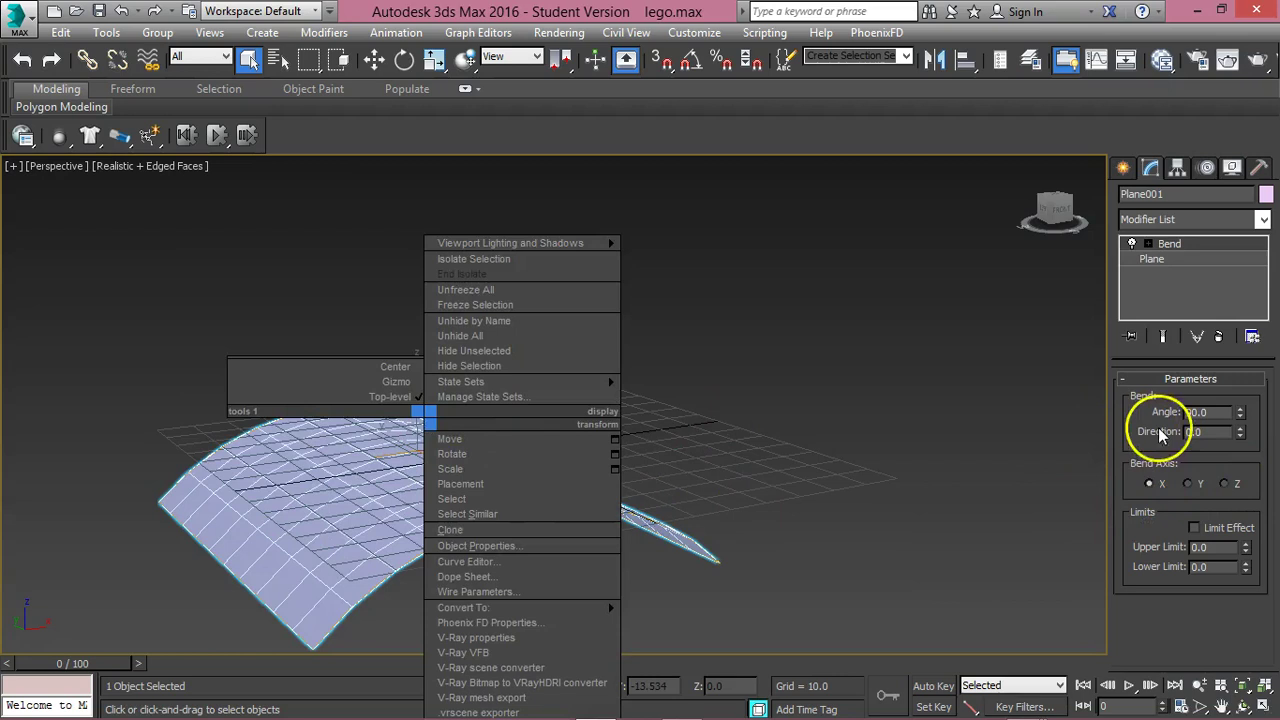
pyautogui.click(1194, 527)
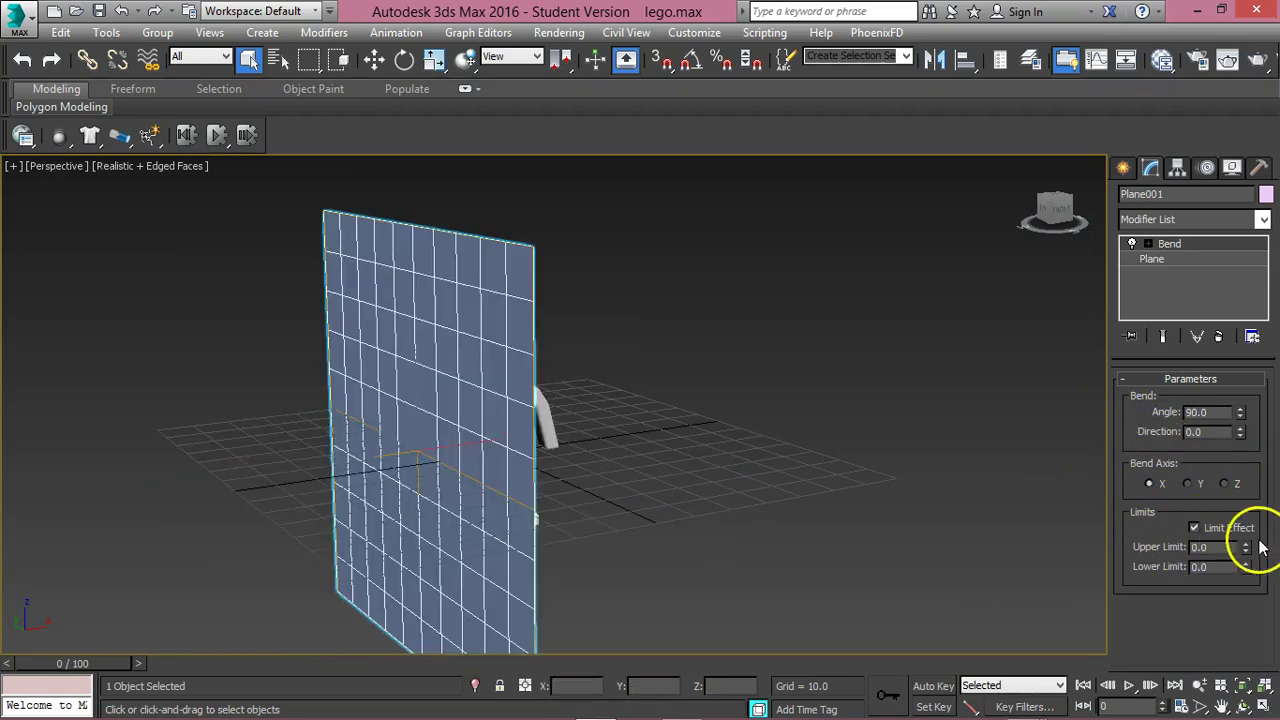
pyautogui.moveTo(1246, 546); pyautogui.dragTo(1006, 609)
# Turn on angle snap and rotate the bent plane until its curved end stands upright behind the figure.
pyautogui.rightClick(333, 424)
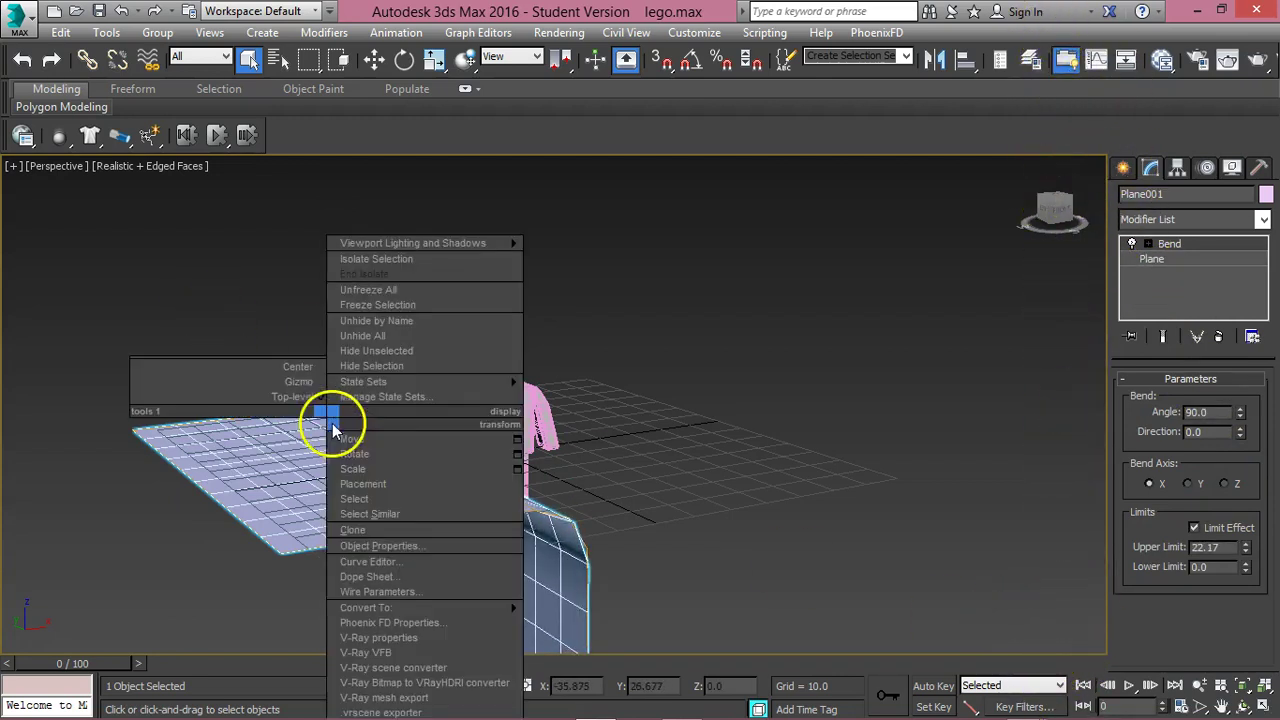
pyautogui.press('Escape')
pyautogui.rightClick(378, 430)
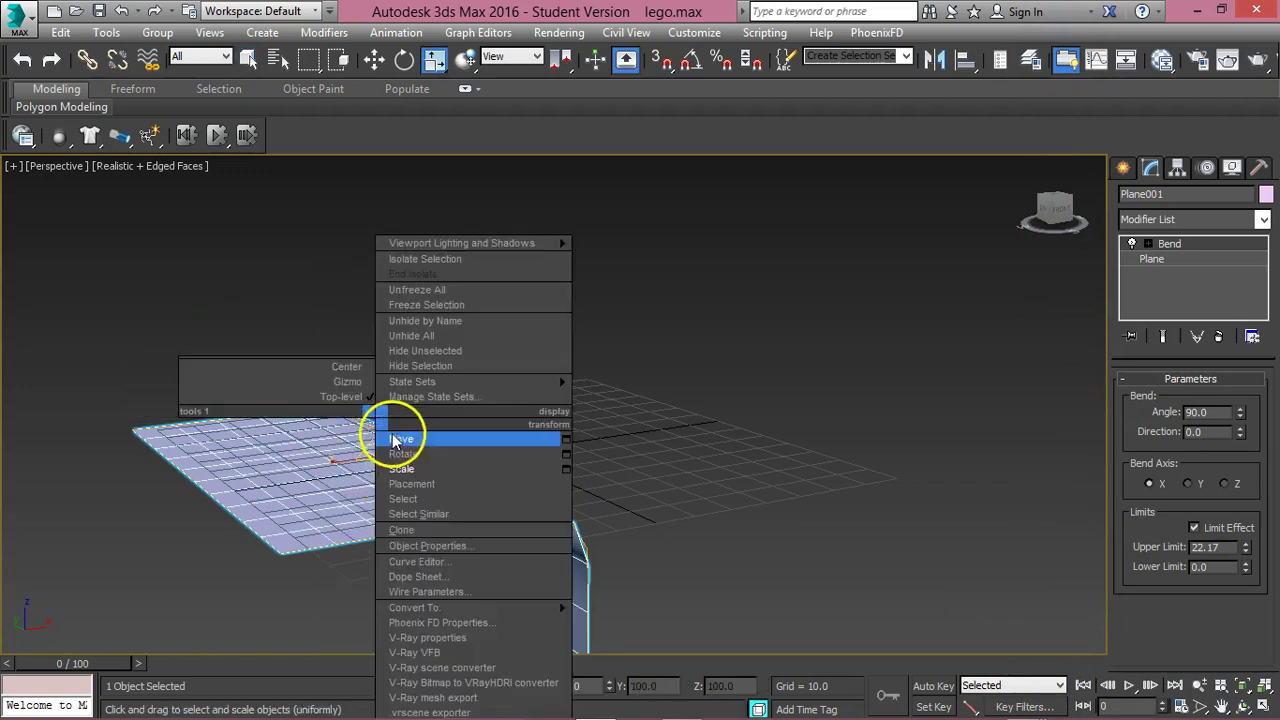
pyautogui.click(400, 436)
pyautogui.rightClick(396, 432)
pyautogui.click(417, 451)
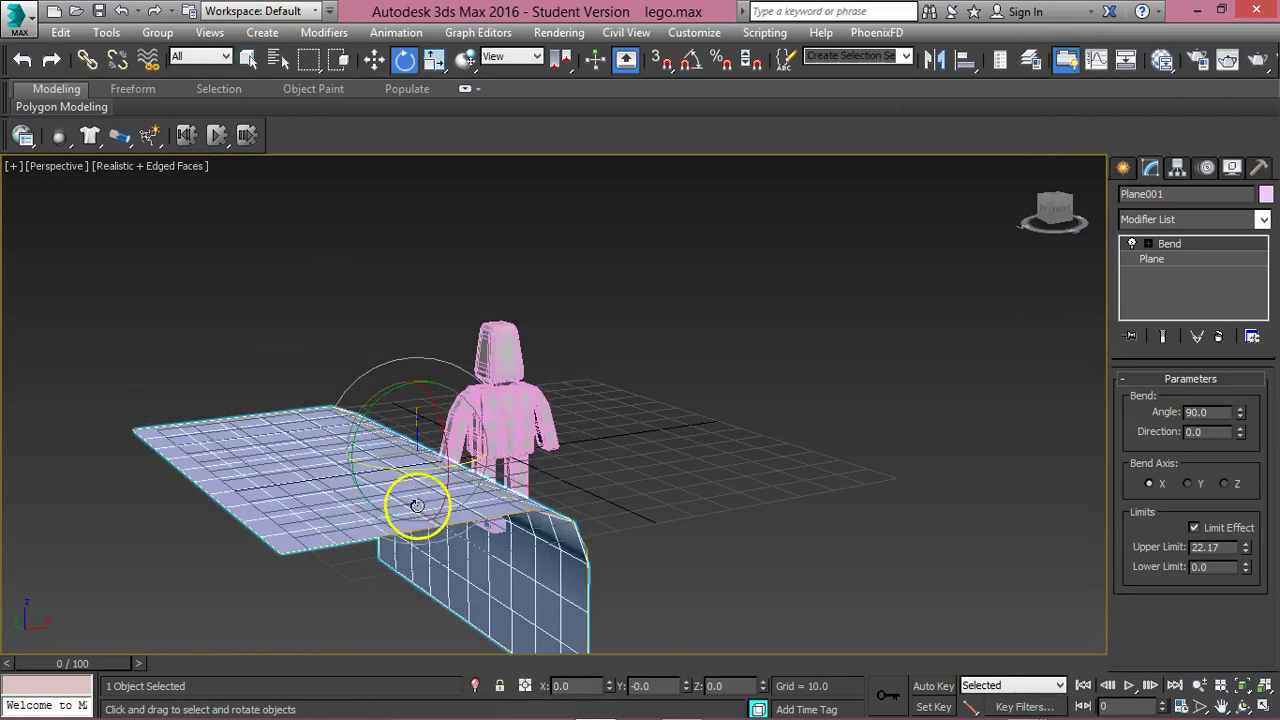
pyautogui.click(663, 60)
pyautogui.moveTo(390, 468); pyautogui.dragTo(561, 455)
pyautogui.hotkey('ctrl', 'z')
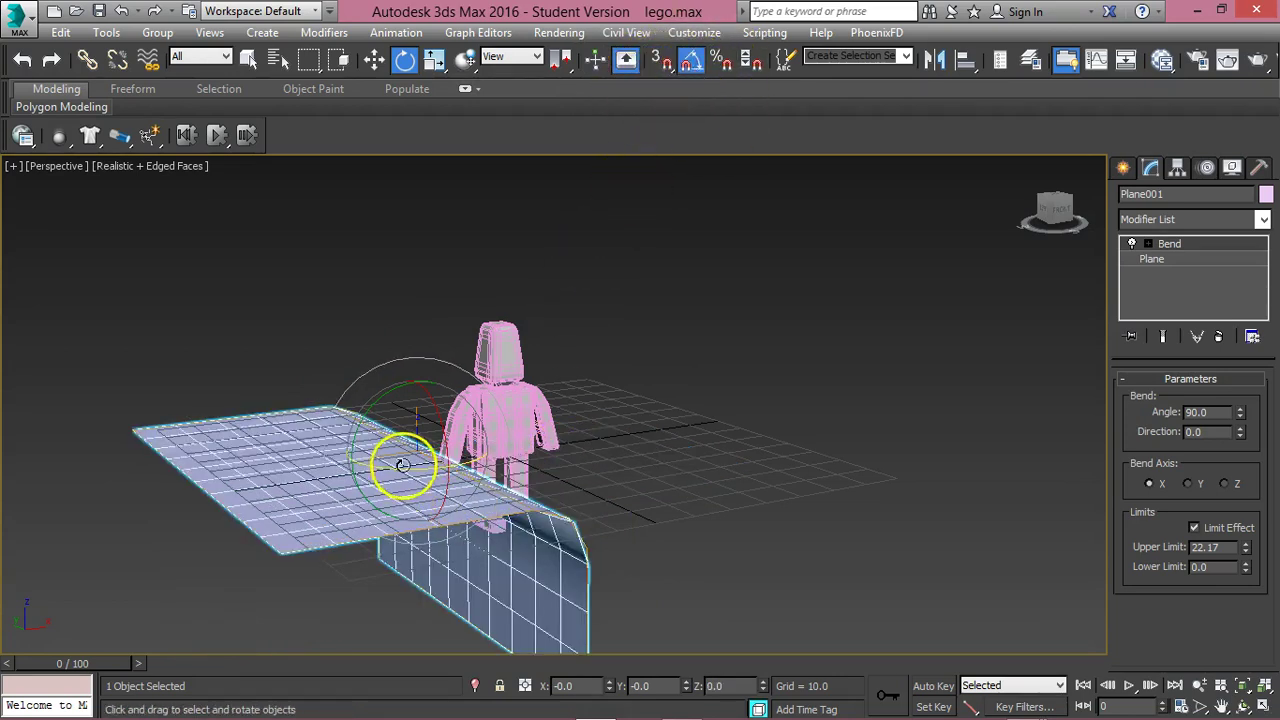
pyautogui.moveTo(397, 463); pyautogui.dragTo(418, 366)
# Scale up the backdrop plane uniformly and move it in the Left view so its floor lies under the figure's feet.
pyautogui.rightClick(425, 420)
pyautogui.click(455, 440)
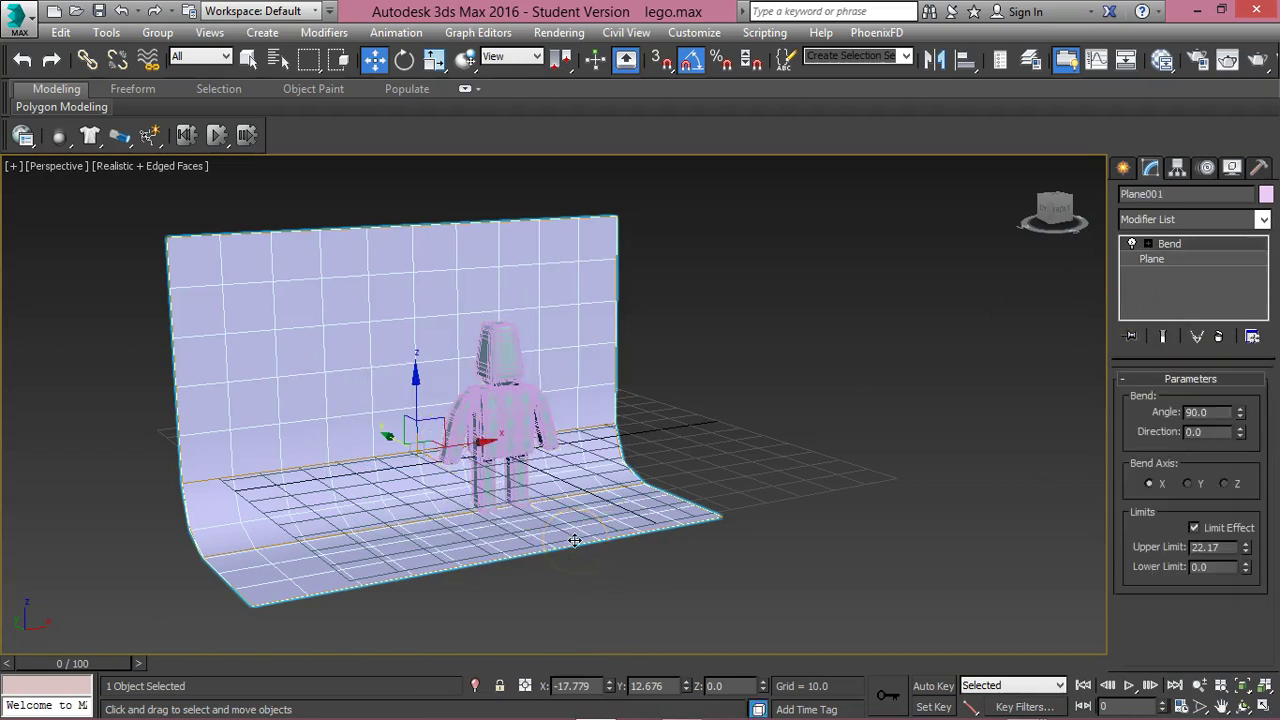
pyautogui.press('r')
pyautogui.moveTo(457, 471); pyautogui.dragTo(326, 383)
pyautogui.rightClick(443, 423)
pyautogui.click(486, 449)
pyautogui.hotkey('alt', 'w')
pyautogui.moveTo(189, 480); pyautogui.dragTo(82, 487, button='middle')
pyautogui.moveTo(60, 478); pyautogui.dragTo(62, 487)
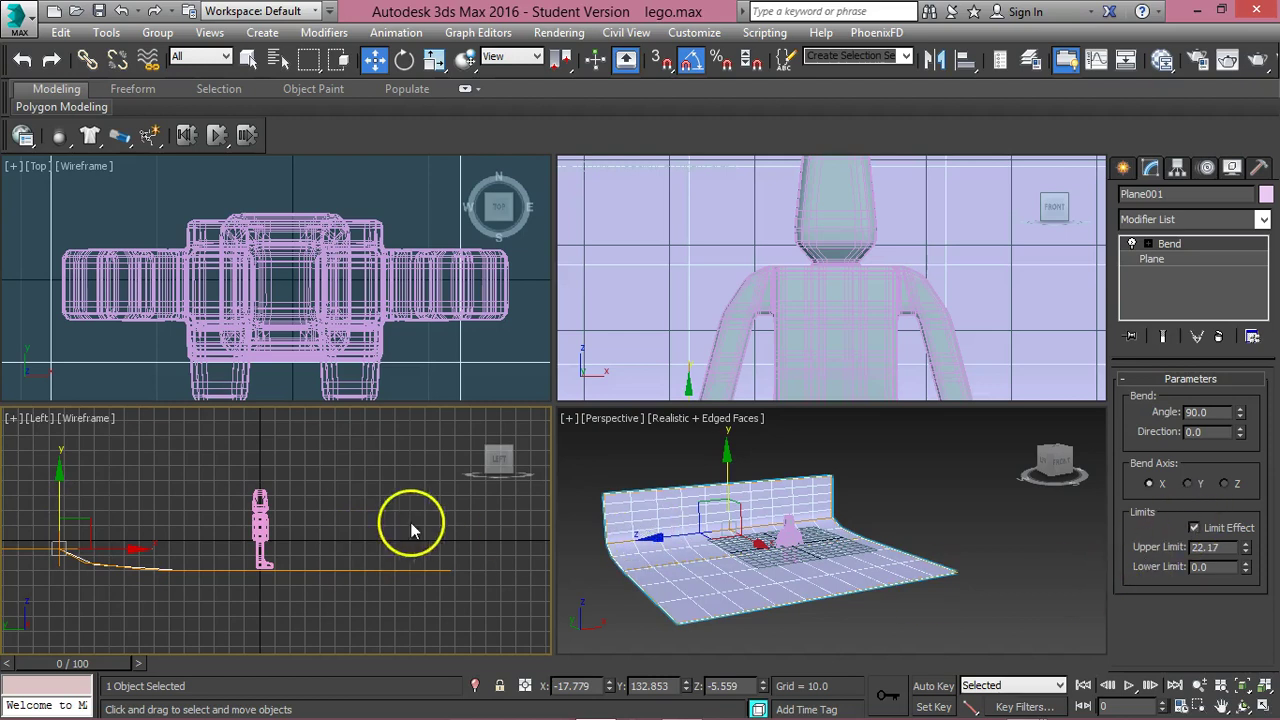
# Place a standard Skylight on the floor beside the figure, with Cast Shadows enabled.
pyautogui.scroll(3, 411, 530)
pyautogui.scroll(5, 765, 549)
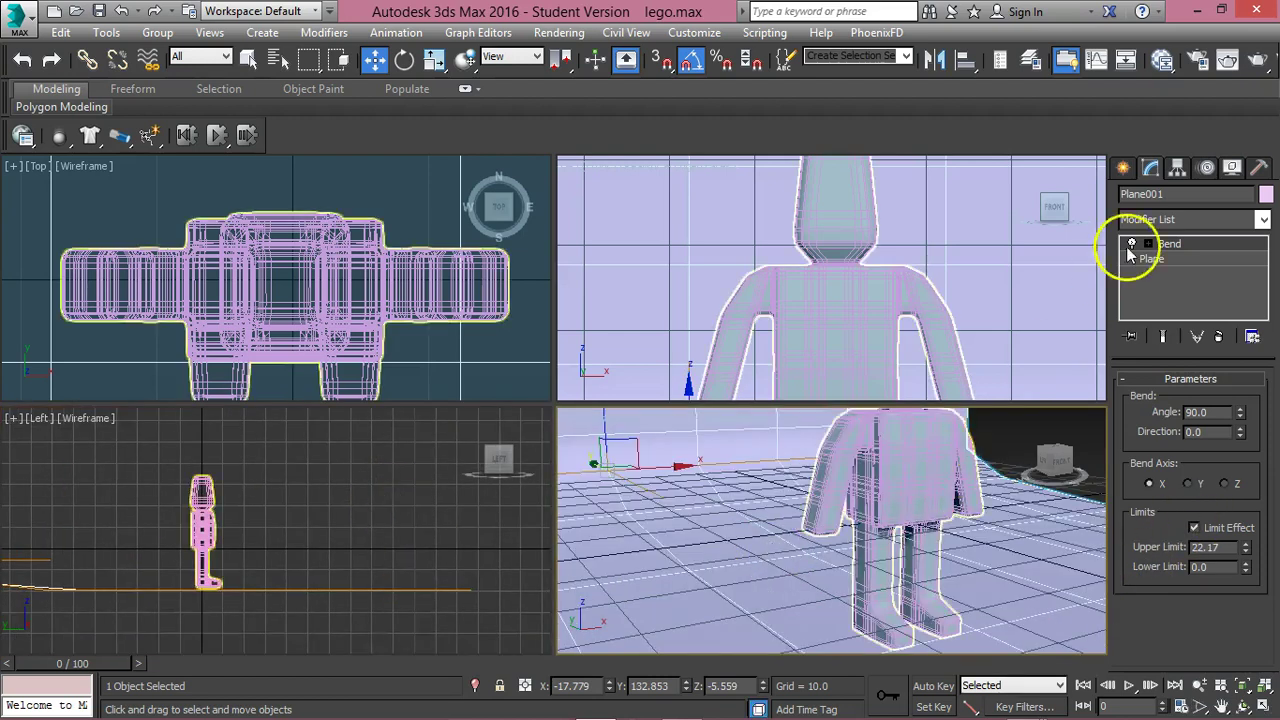
pyautogui.click(1123, 167)
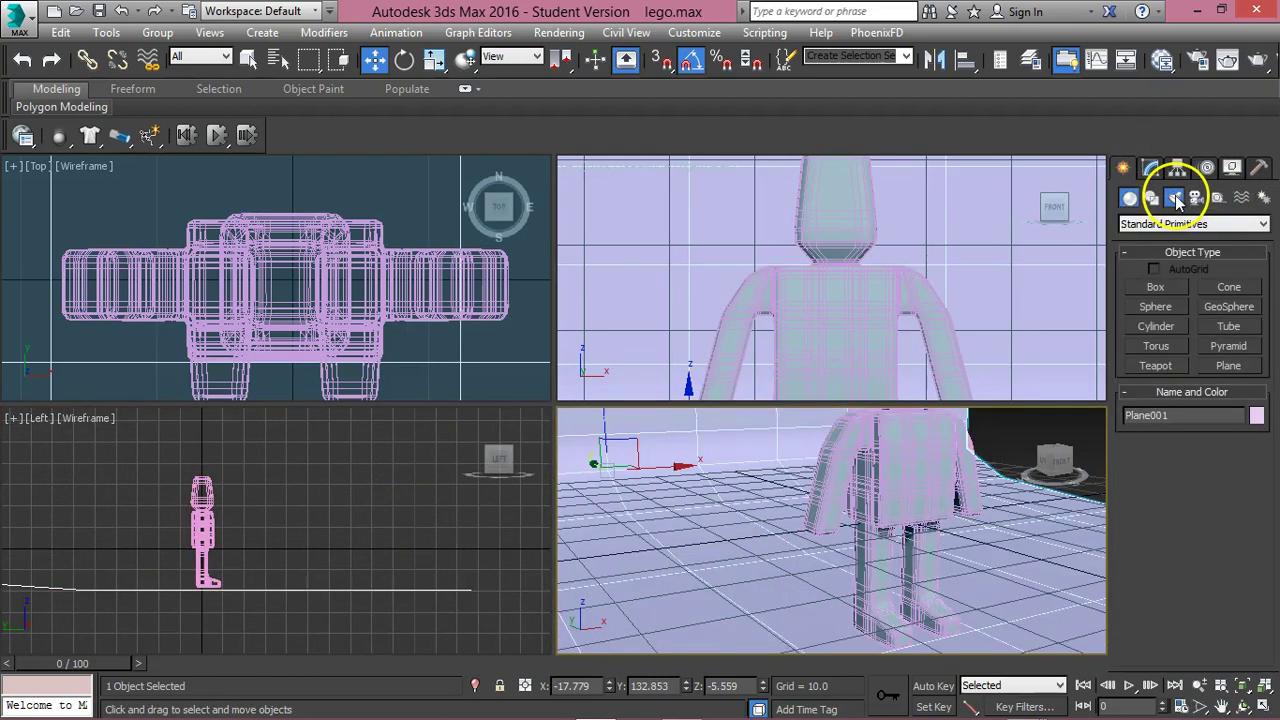
pyautogui.click(1175, 198)
pyautogui.click(1165, 224)
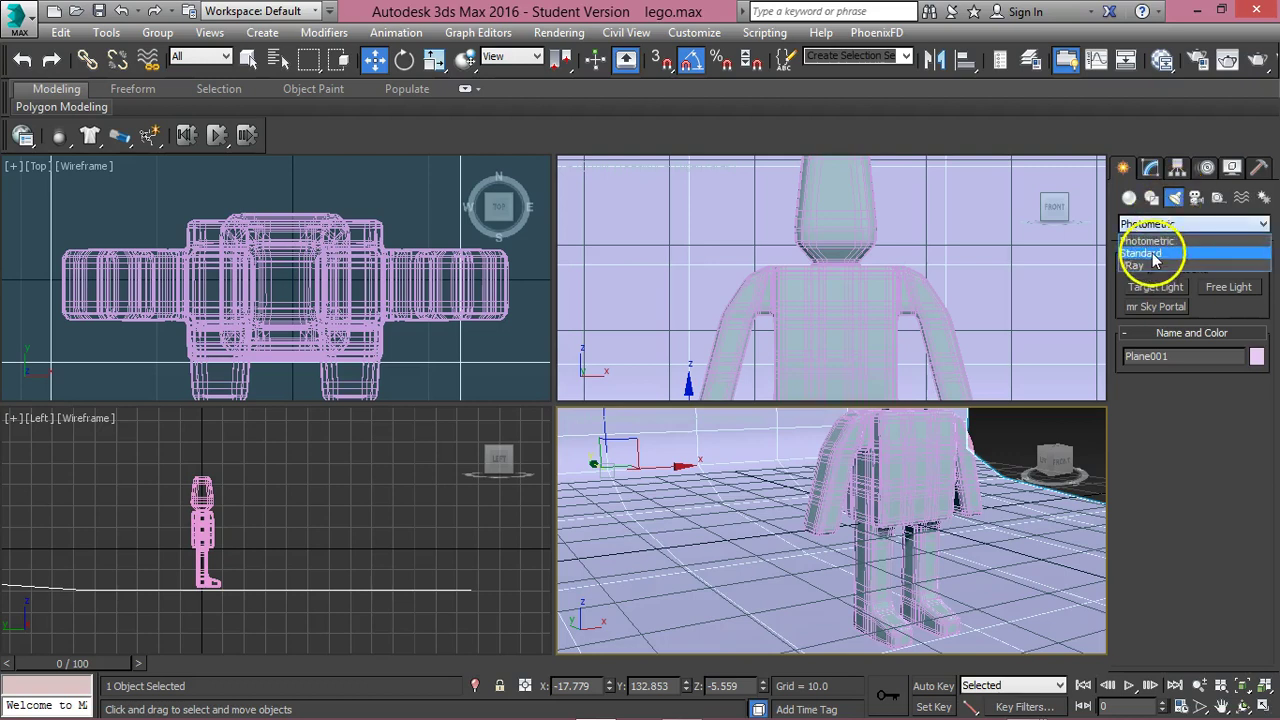
pyautogui.click(1150, 253)
pyautogui.click(1229, 327)
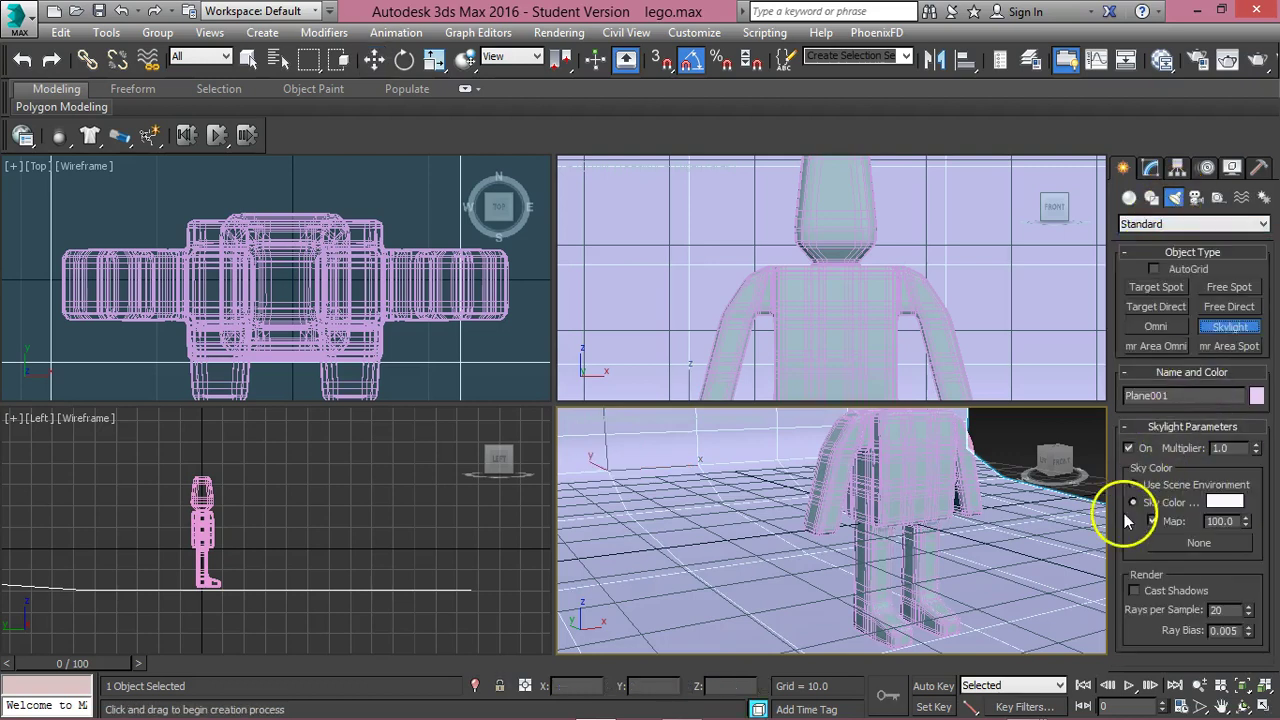
pyautogui.click(630, 562)
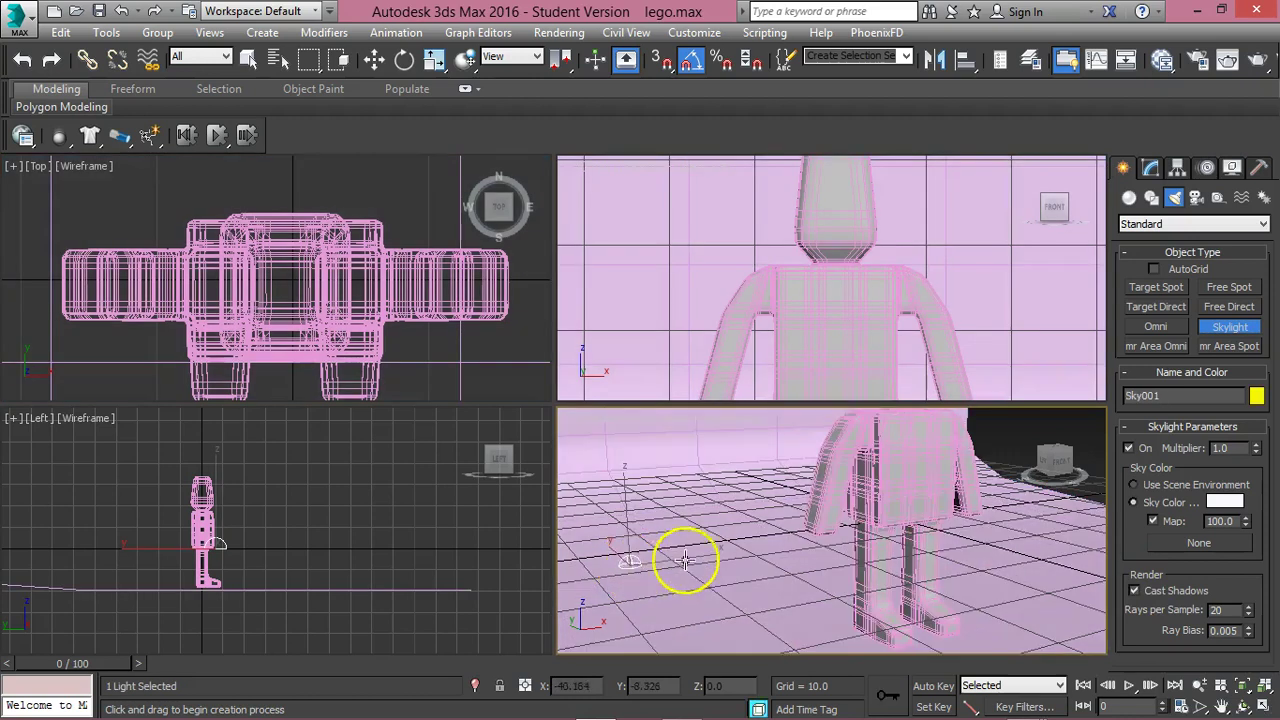
pyautogui.rightClick(667, 572)
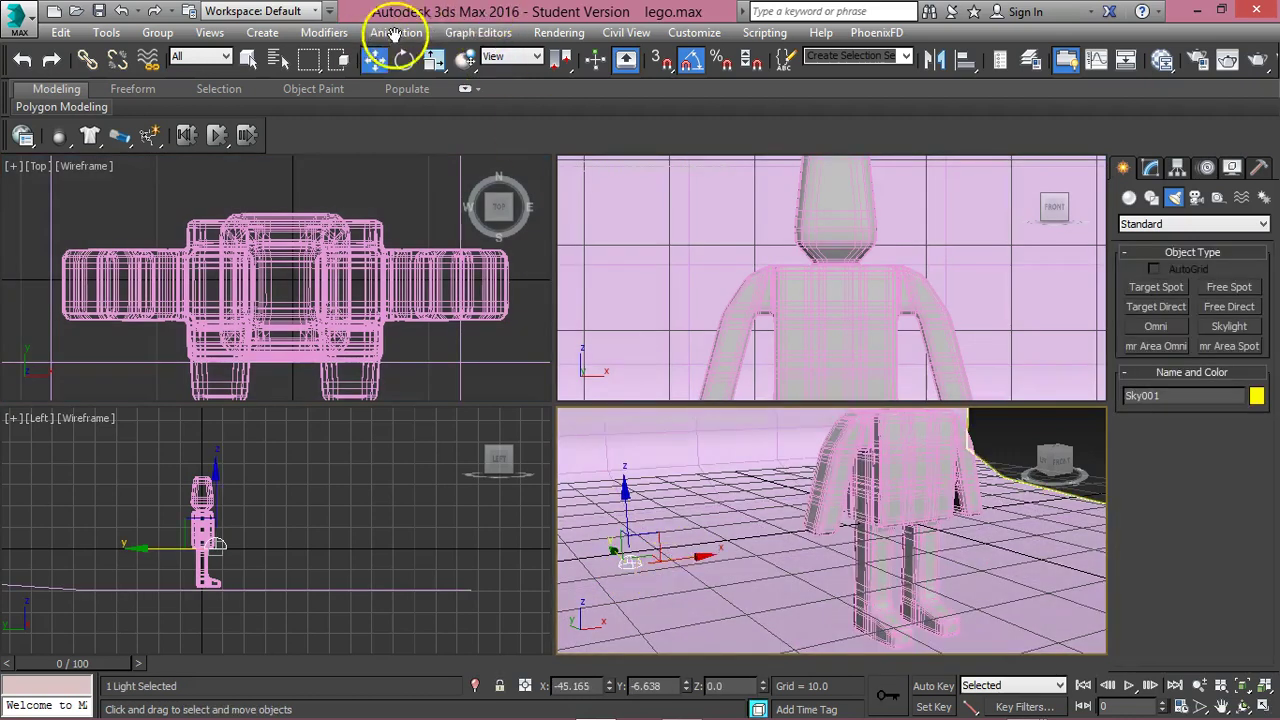
pyautogui.press('w')
# Set the advanced lighting to Light Tracer and render the perspective view.
pyautogui.click(466, 33)
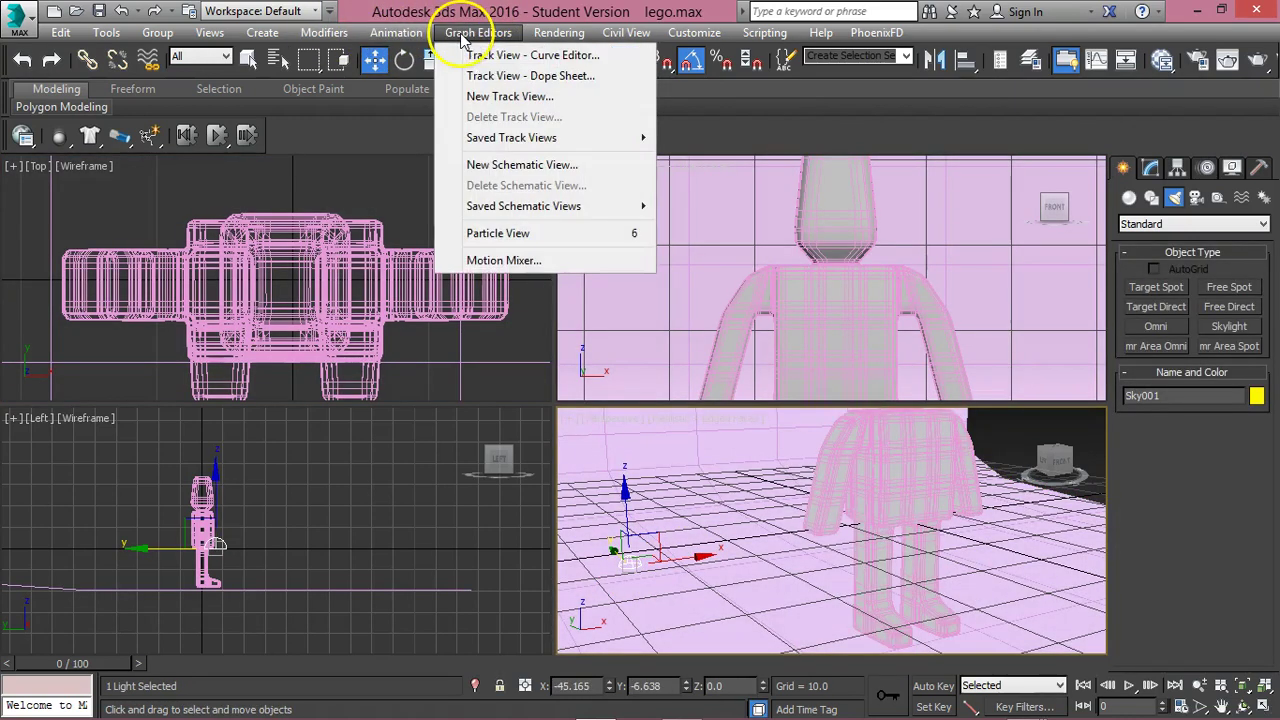
pyautogui.moveTo(558, 32)
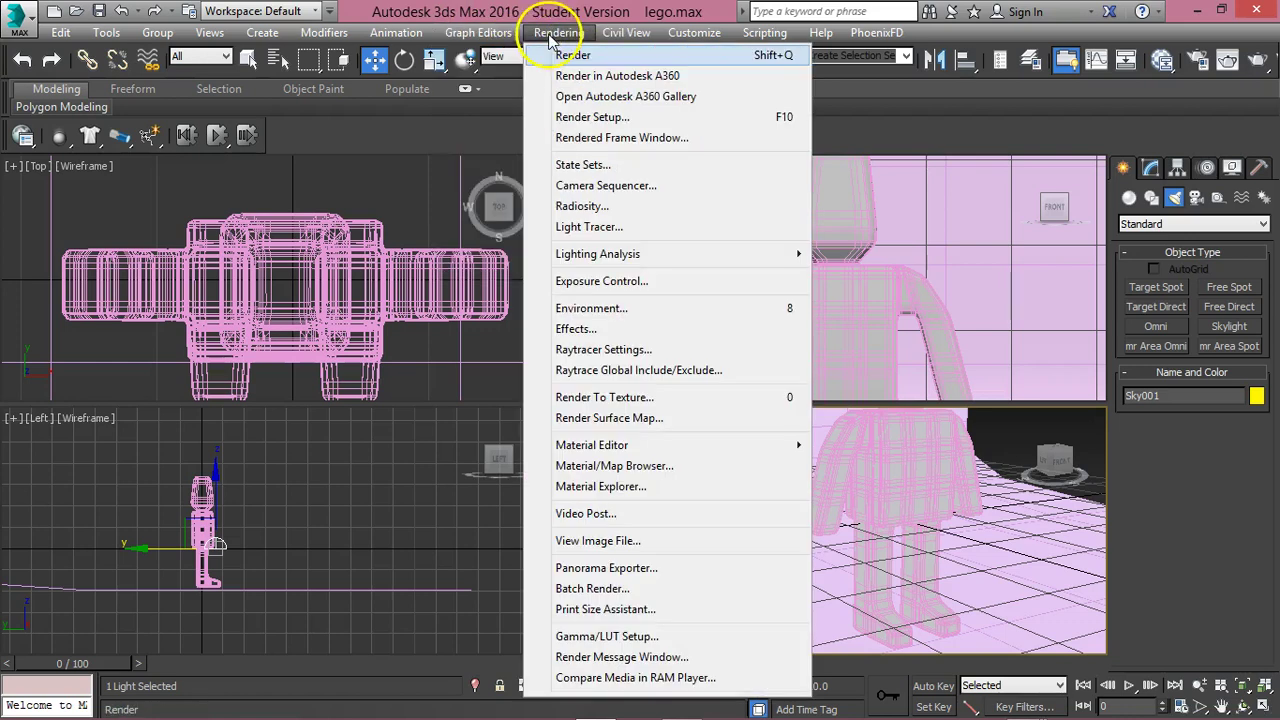
pyautogui.click(575, 227)
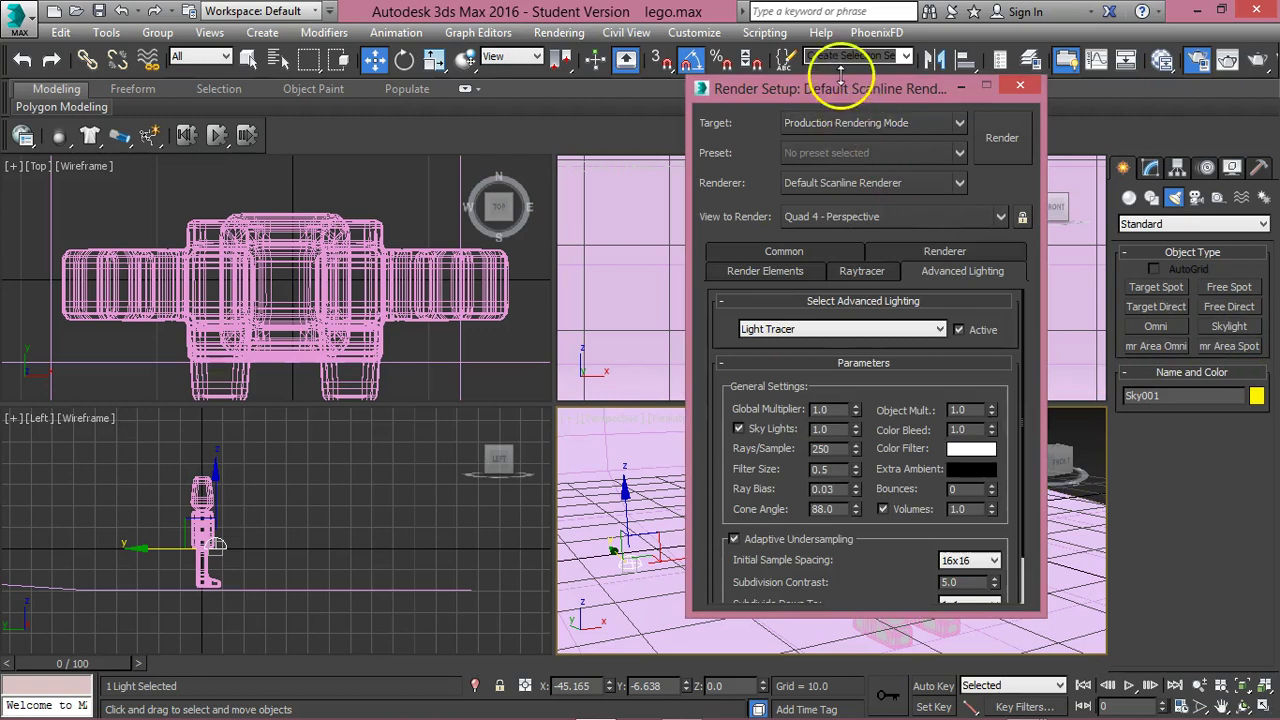
pyautogui.moveTo(838, 93); pyautogui.dragTo(408, 115)
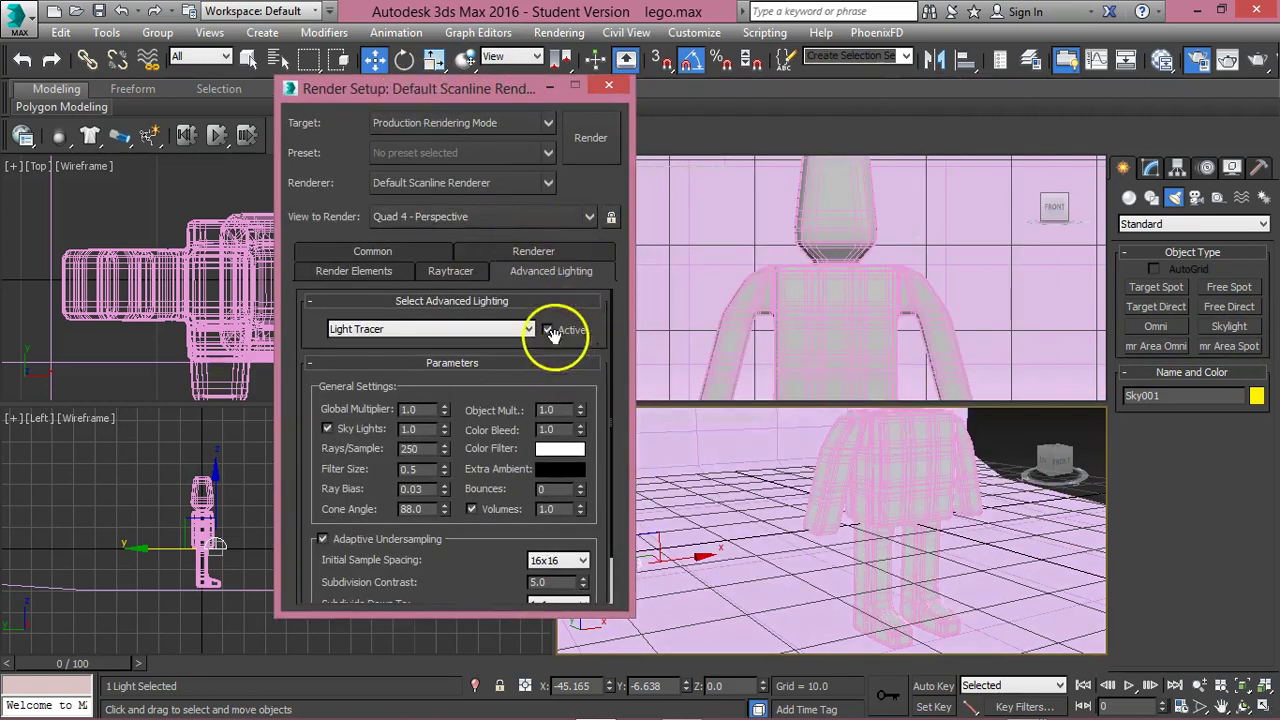
pyautogui.click(593, 142)
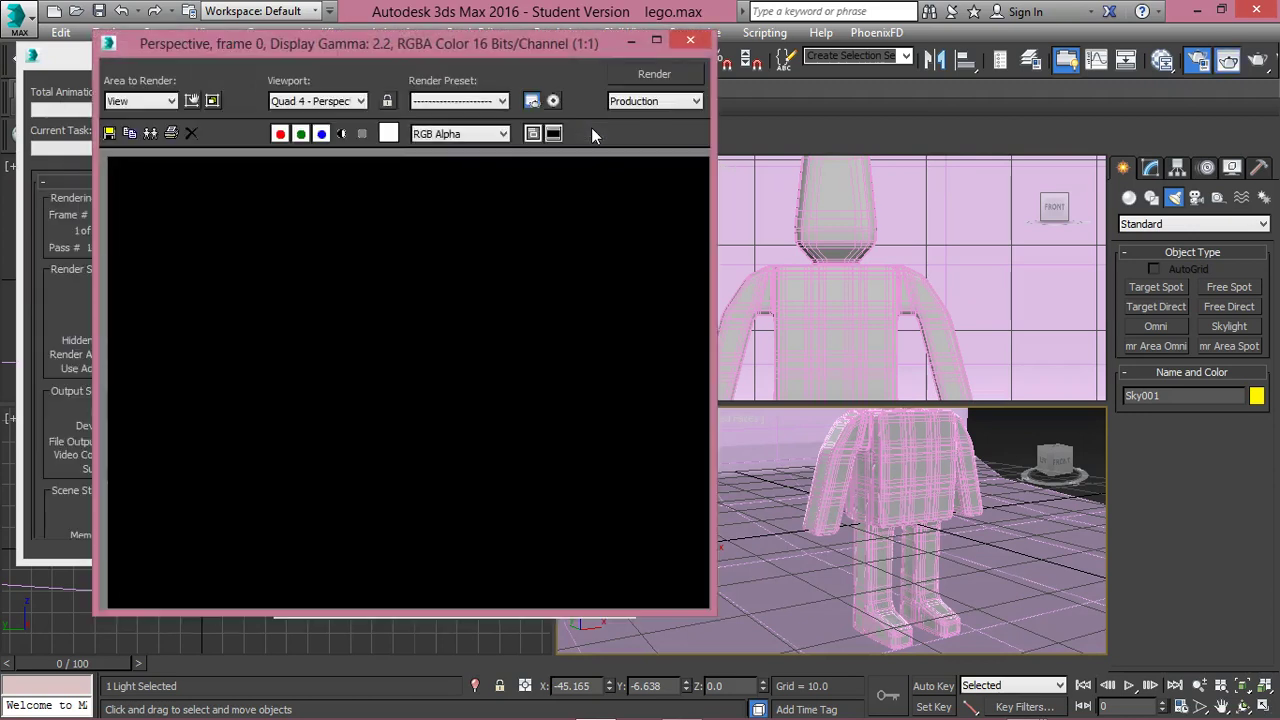
# Look through the file formats available for saving the rendered image, then leave without saving and cancel the render.
pyautogui.click(110, 133)
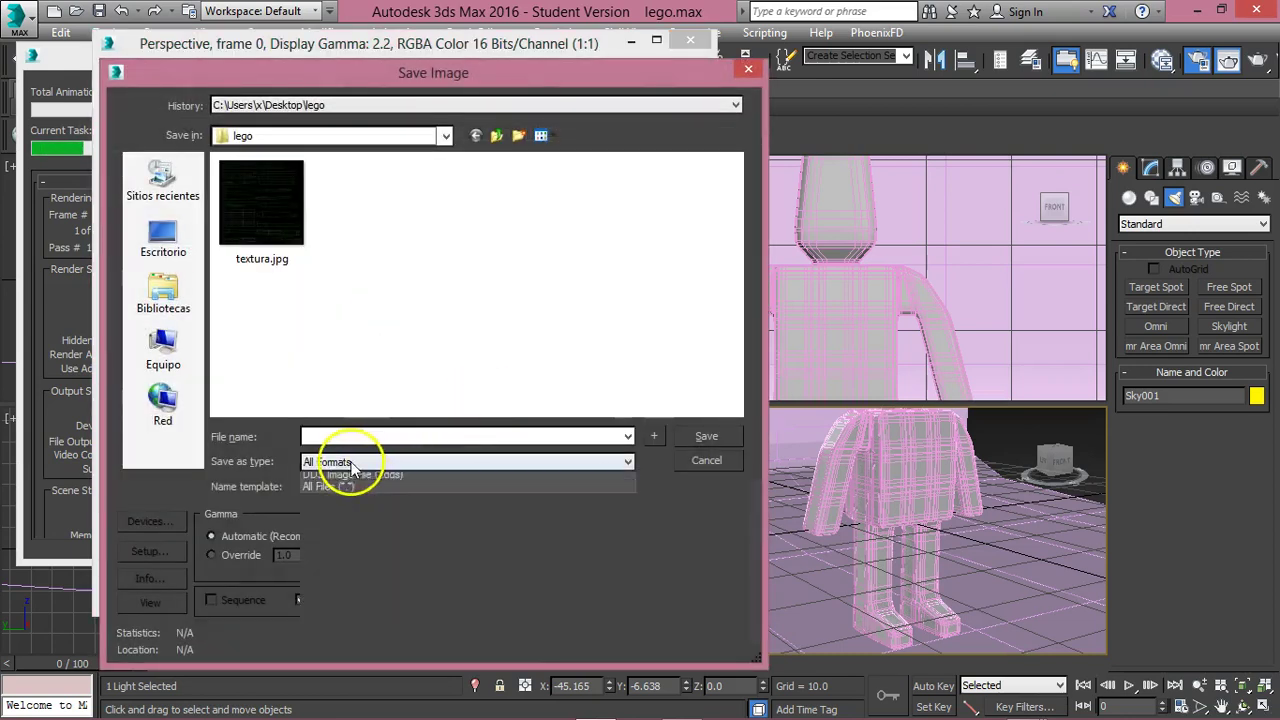
pyautogui.click(347, 461)
pyautogui.click(406, 343)
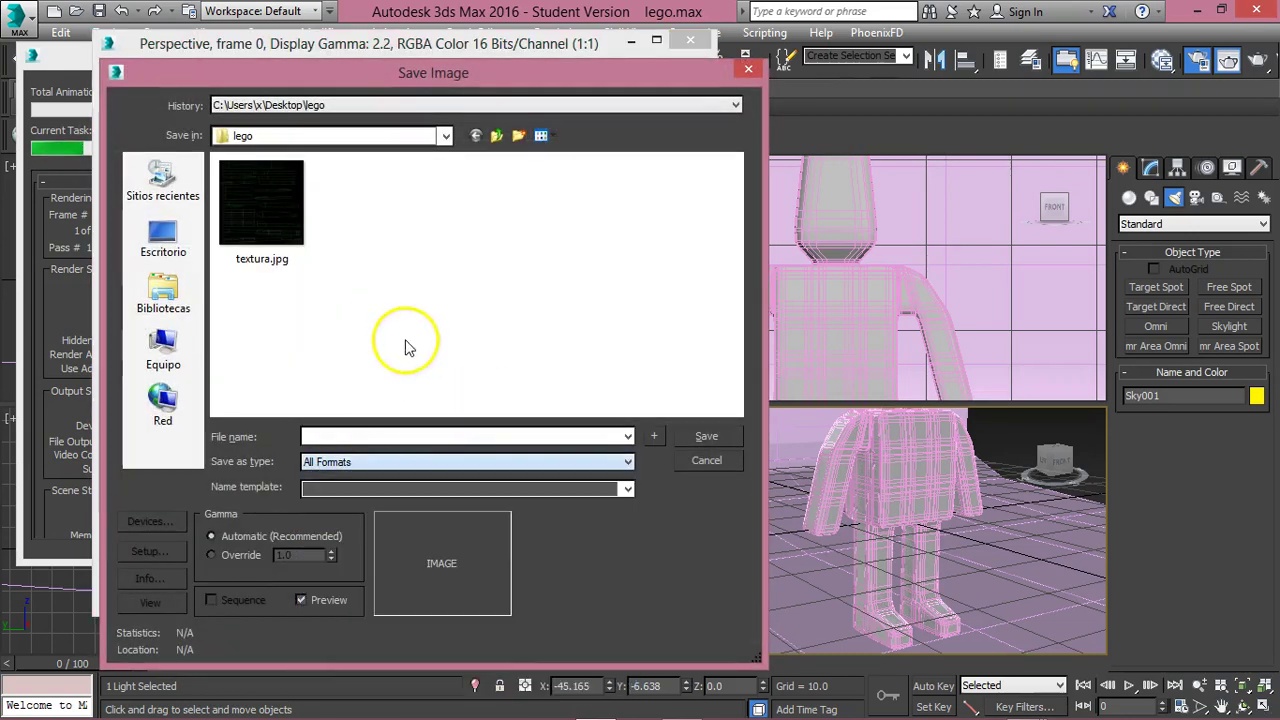
pyautogui.click(748, 71)
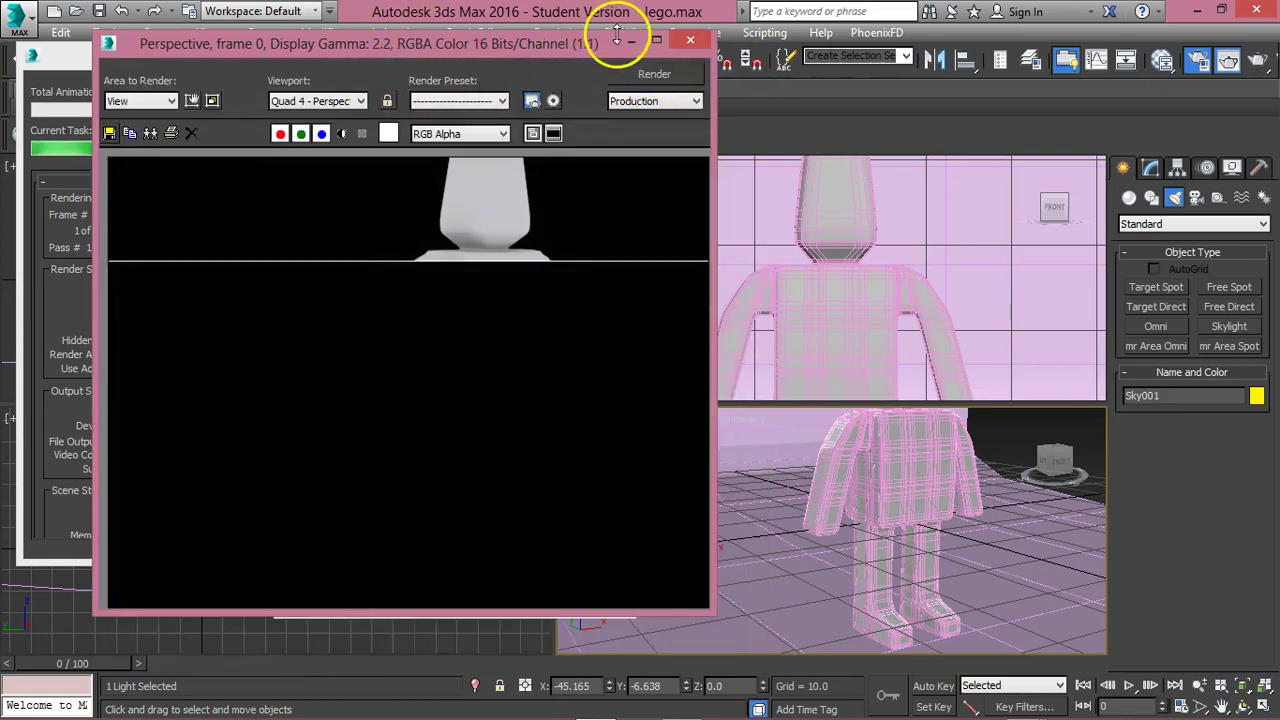
pyautogui.click(690, 40)
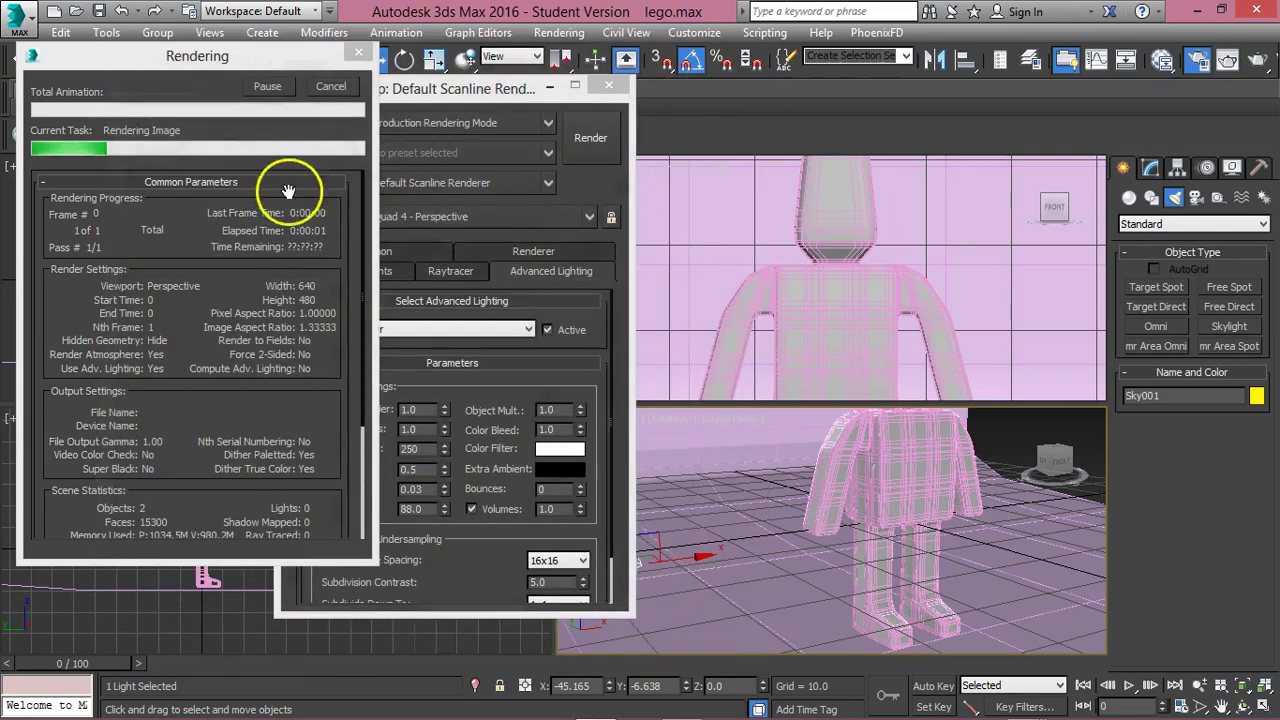
pyautogui.click(330, 87)
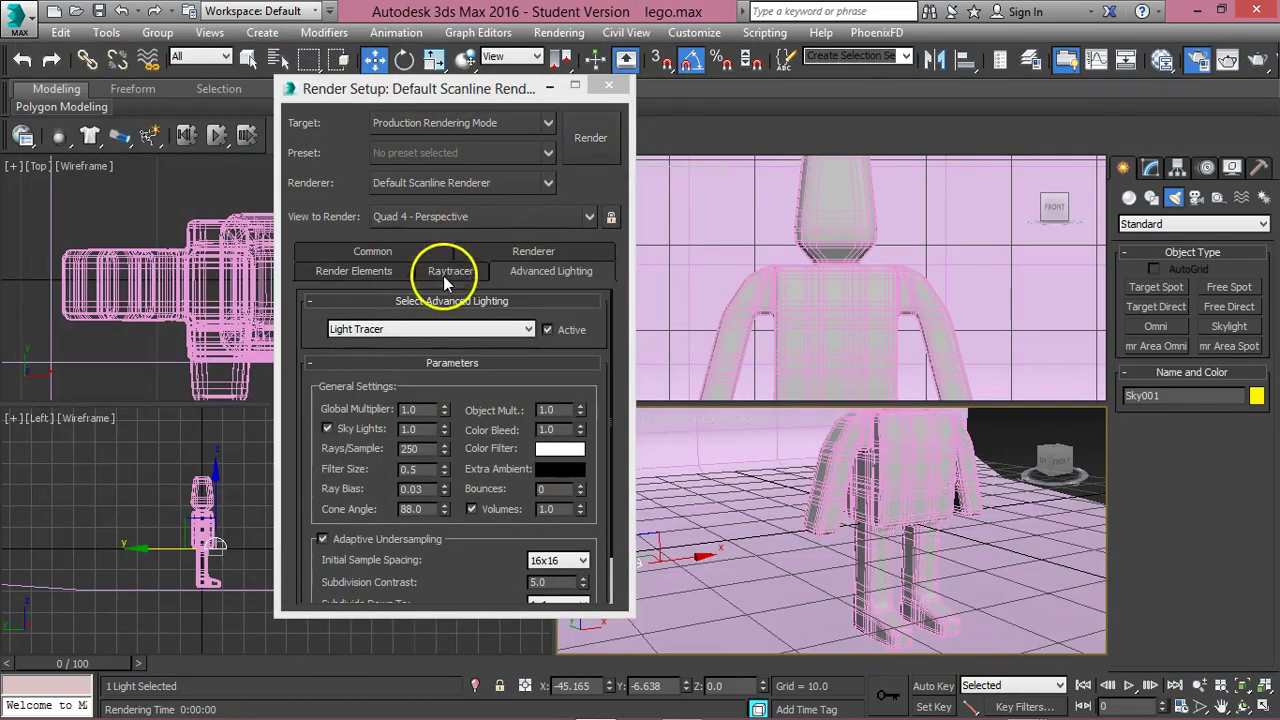
# Set the render output size to 960 by 540 and render the perspective view again.
pyautogui.click(383, 251)
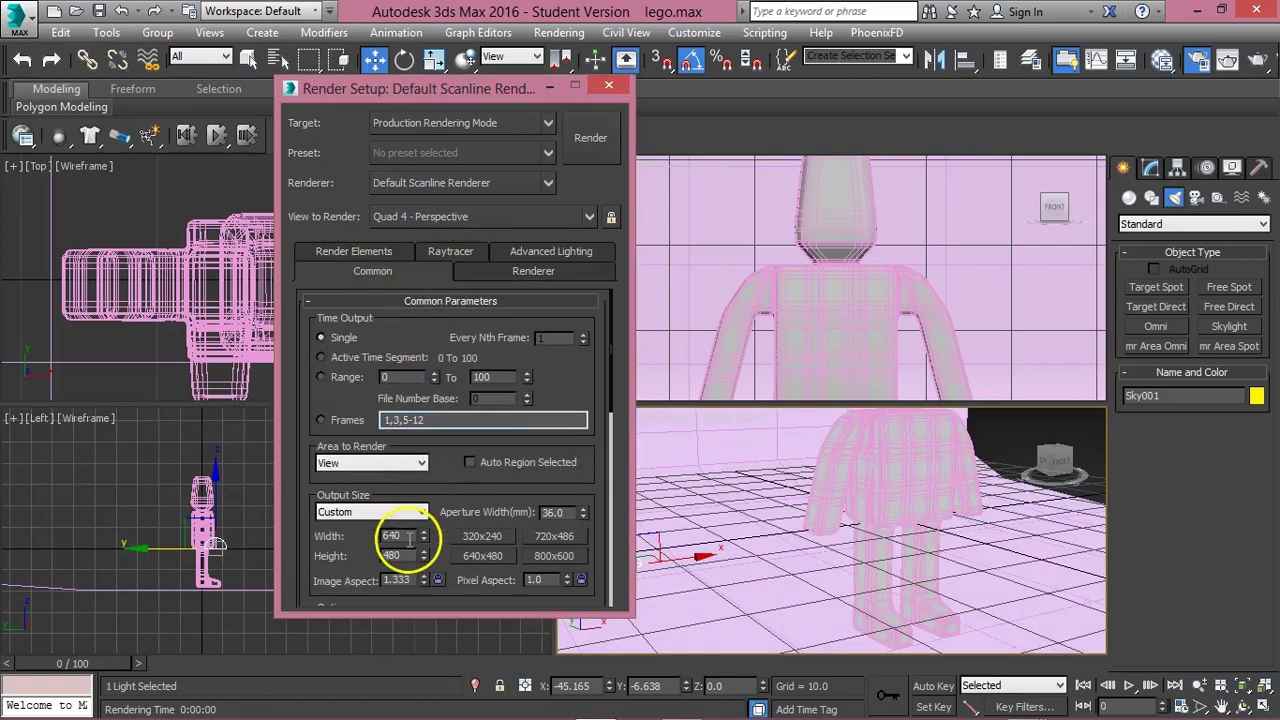
pyautogui.write('960')
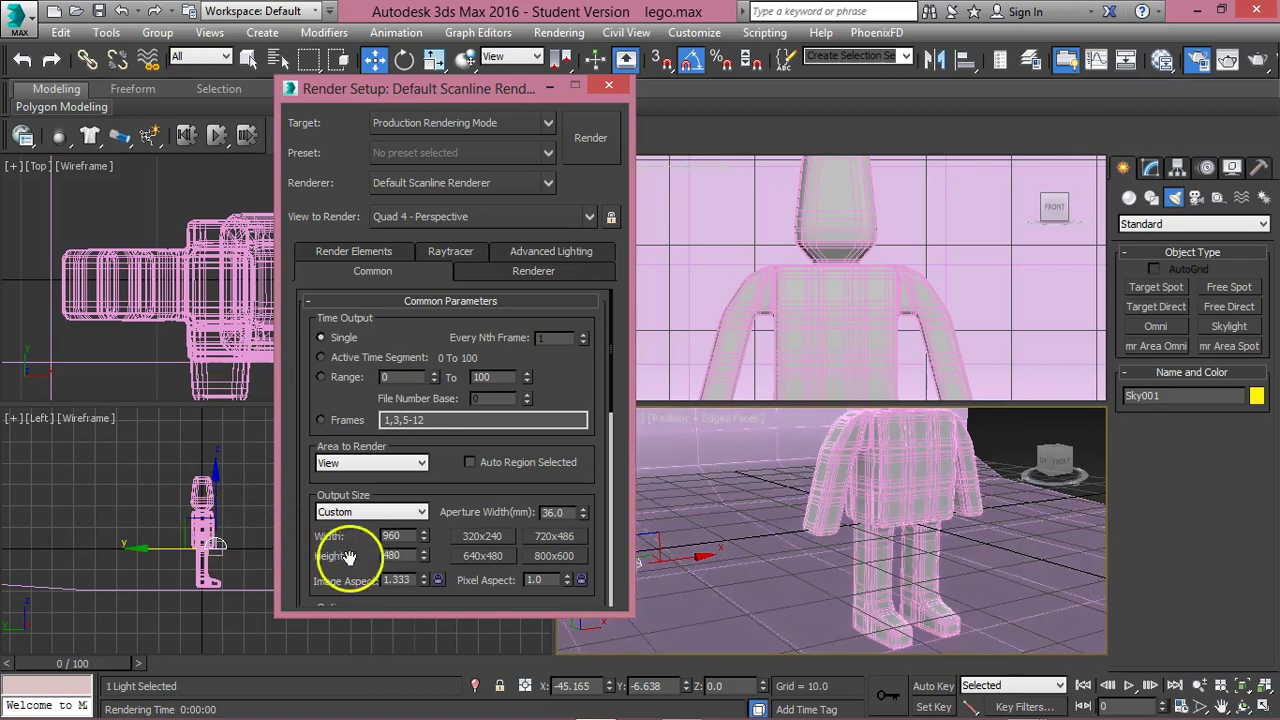
pyautogui.press('Tab')
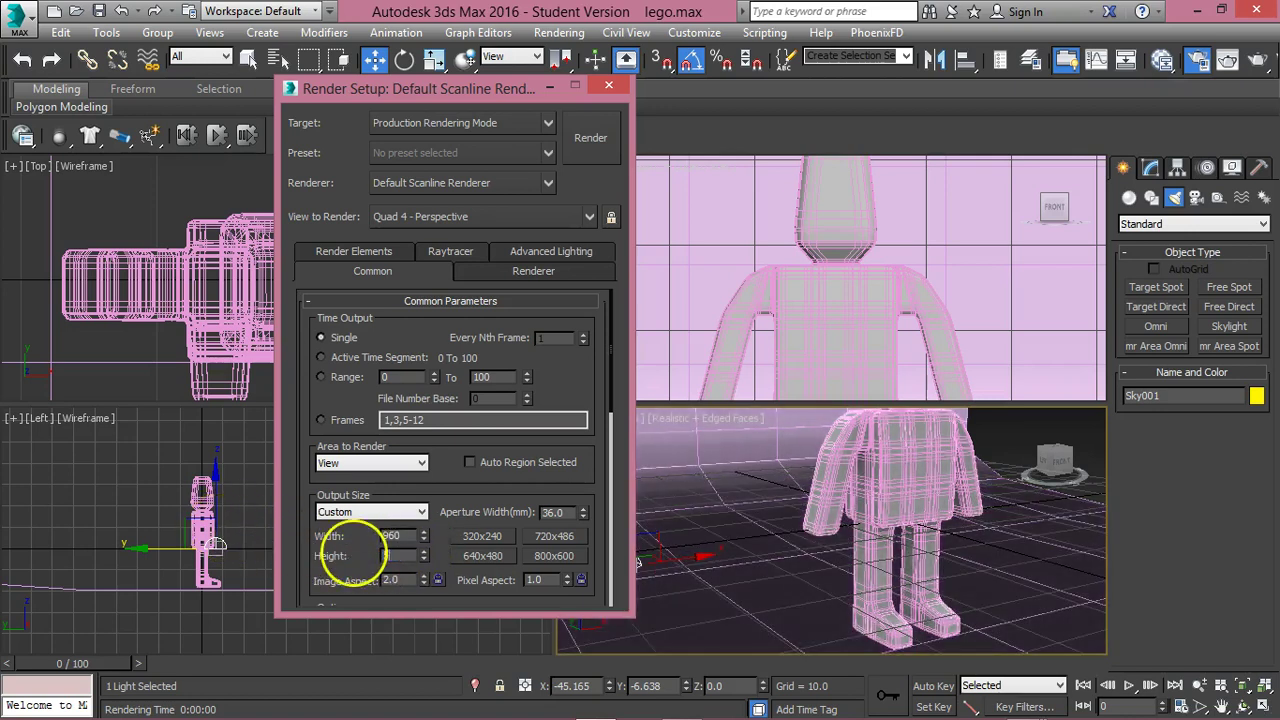
pyautogui.click(581, 139)
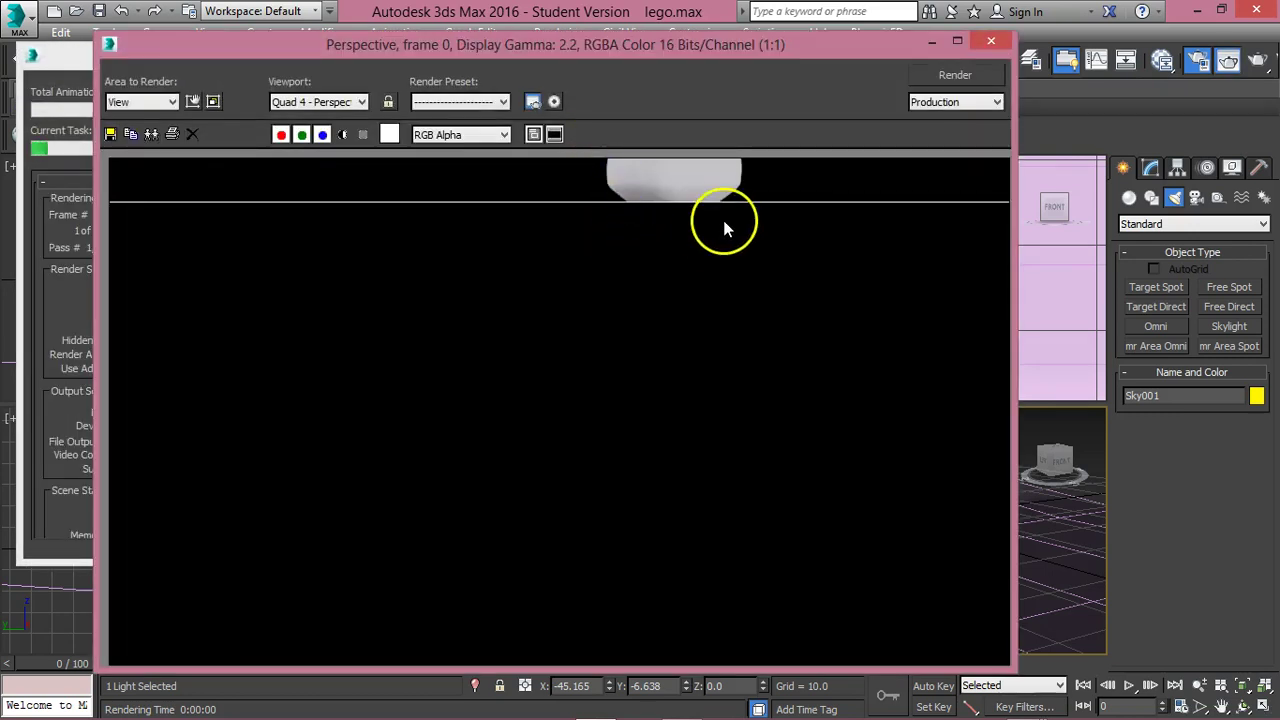
# Cancel the running render, and close the rendered image and the render settings.
pyautogui.click(988, 42)
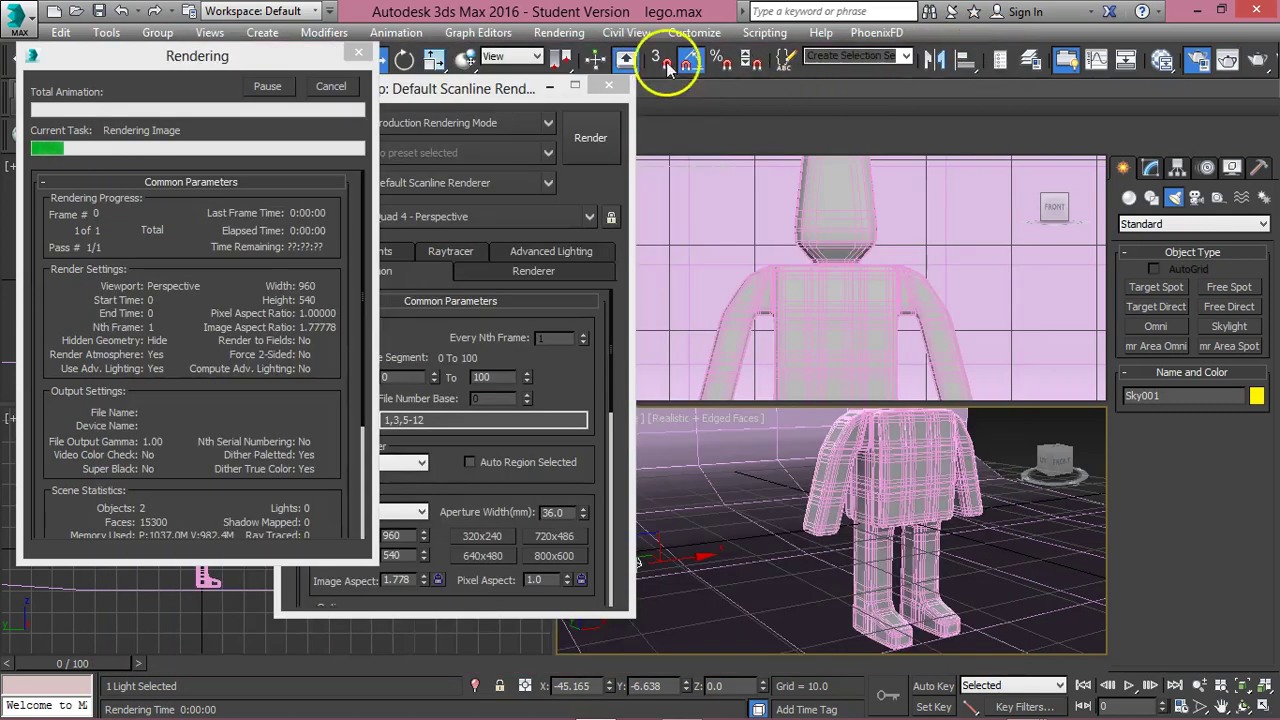
pyautogui.click(612, 87)
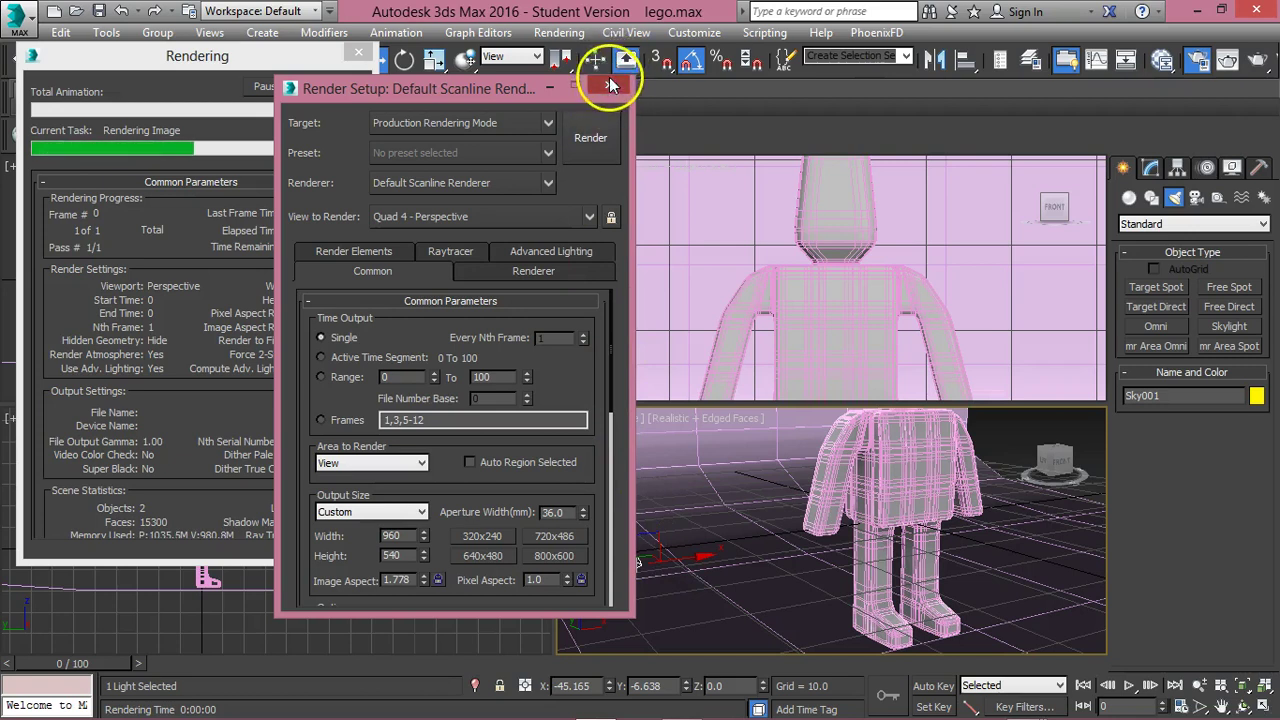
pyautogui.click(290, 55)
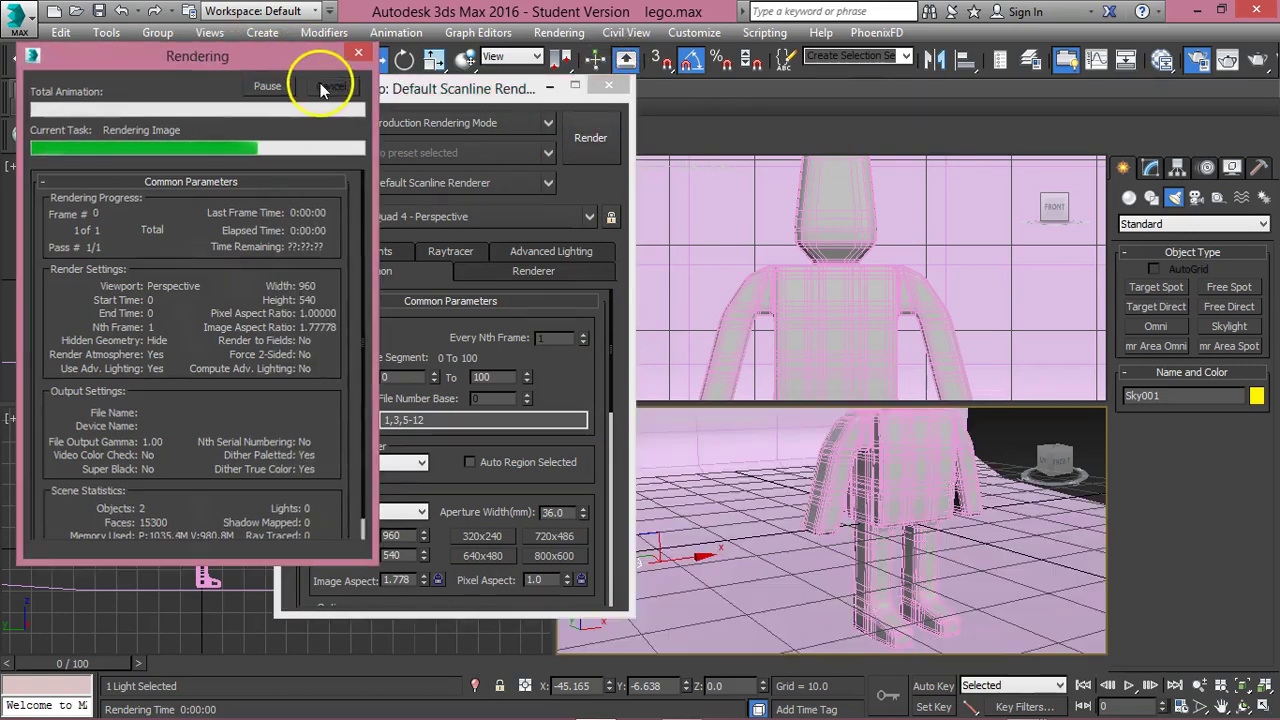
pyautogui.click(320, 90)
pyautogui.click(608, 86)
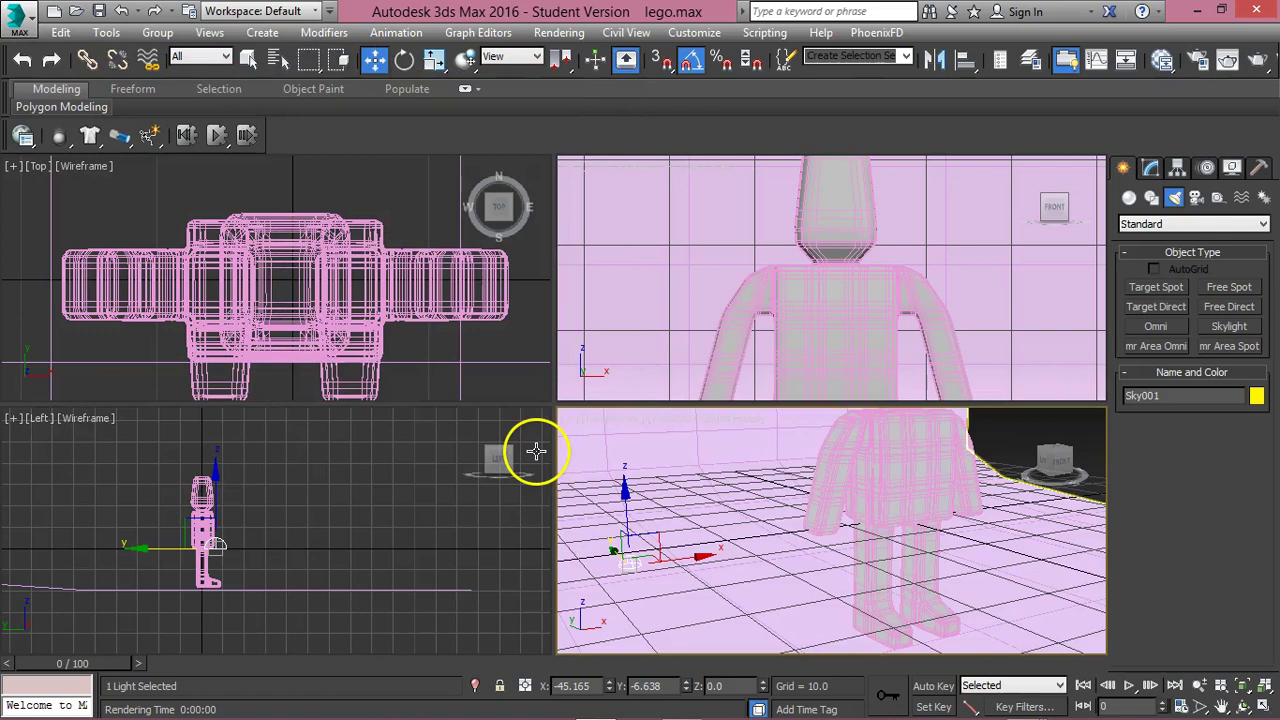
# Switch the material editor to its compact mode and apply a default grey standard material to the backdrop.
pyautogui.press('m')
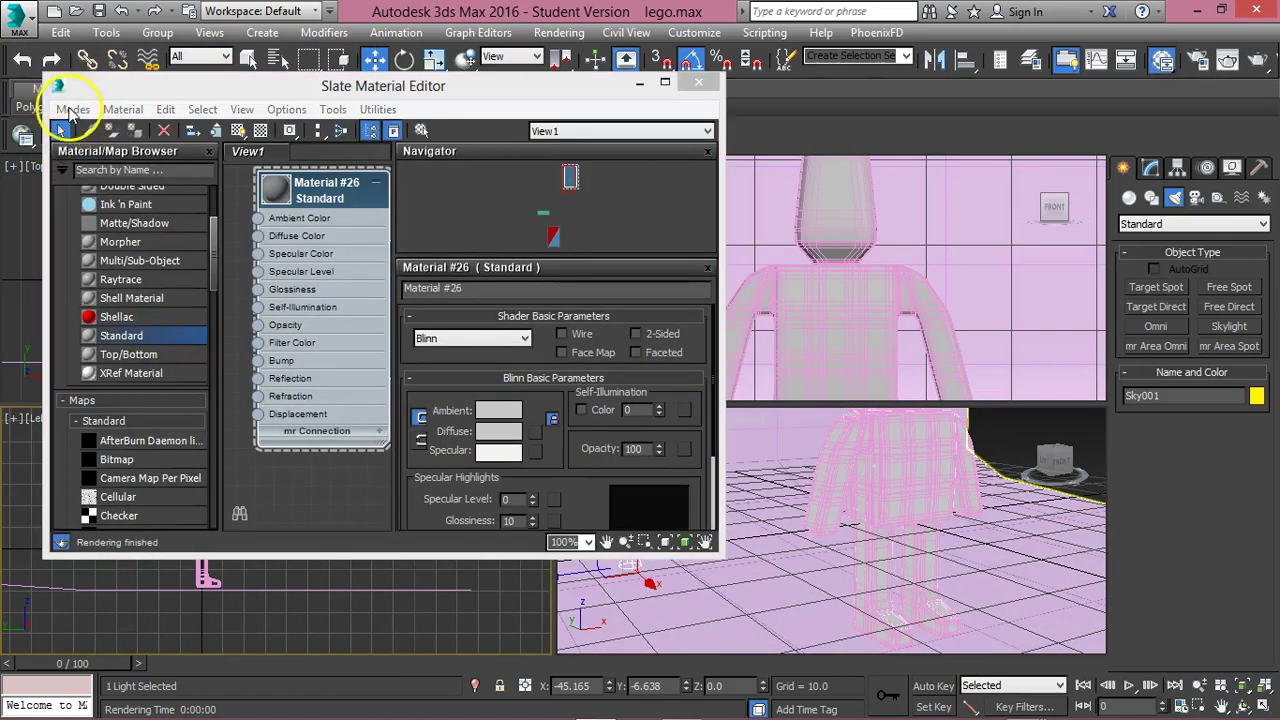
pyautogui.click(72, 109)
pyautogui.click(110, 127)
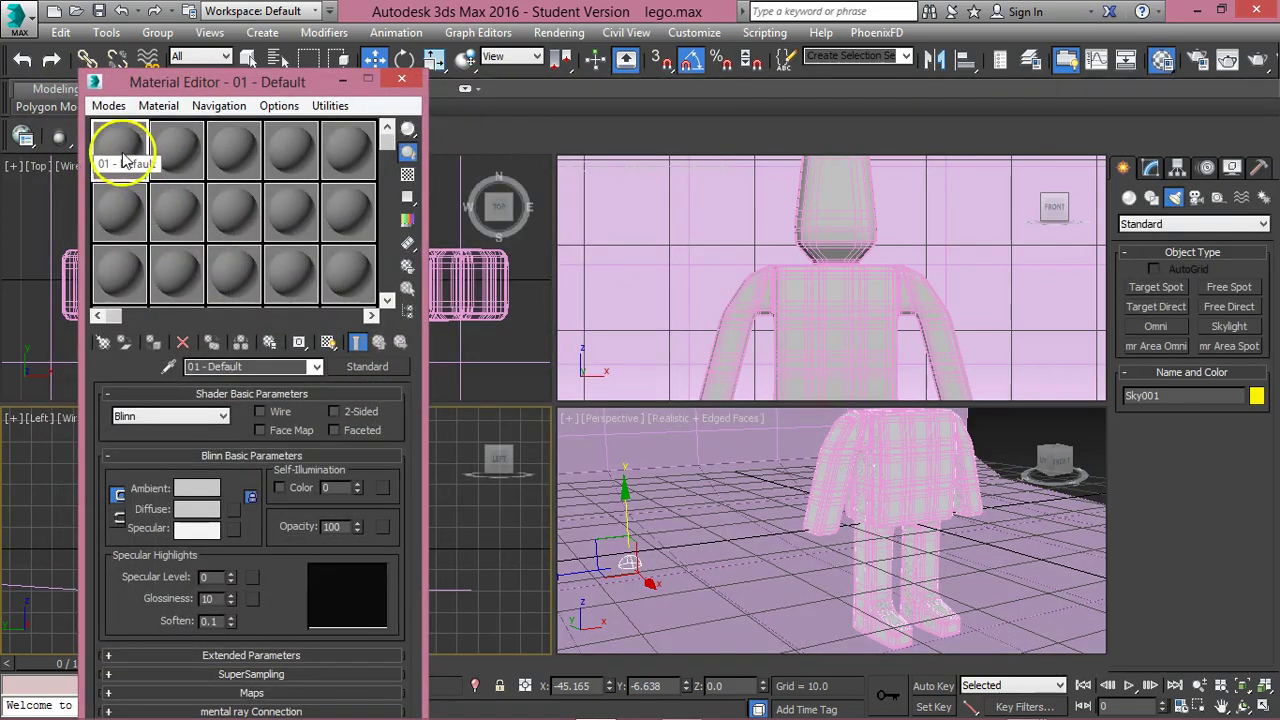
pyautogui.click(636, 508)
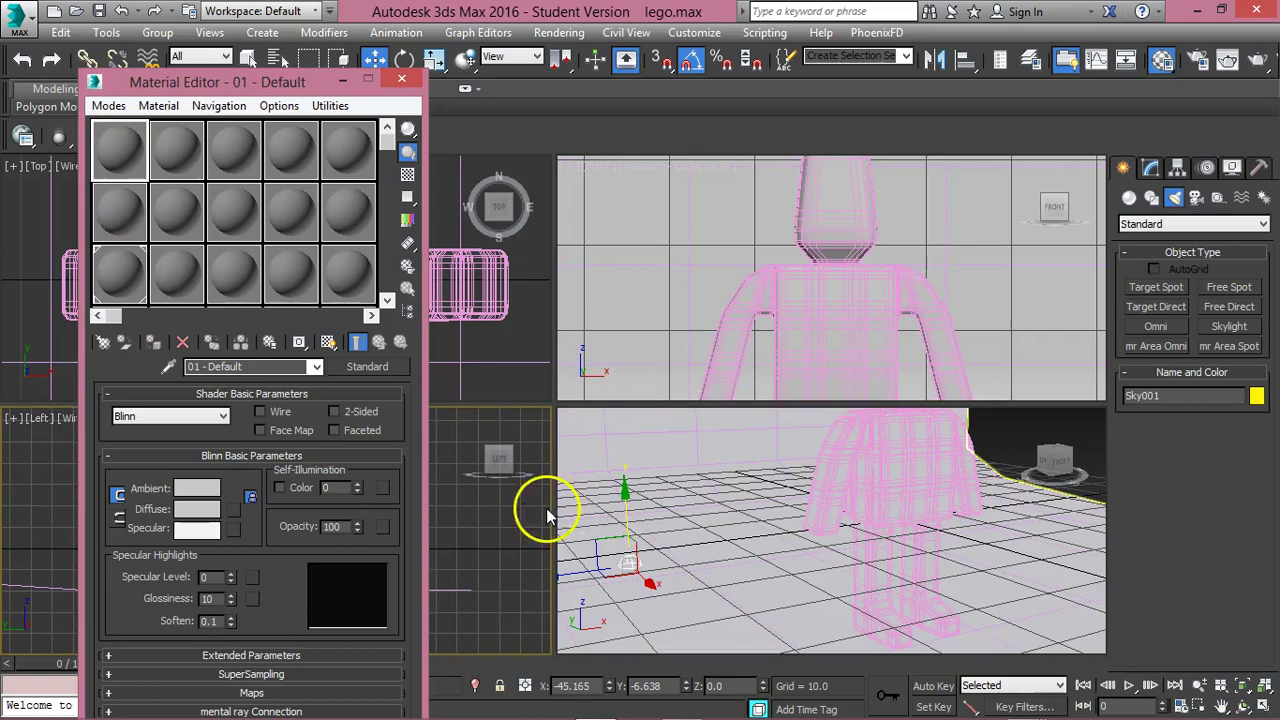
# Set the diffuse colour of the 01 - Default material to white, and select the backdrop plane.
pyautogui.click(208, 510)
pyautogui.moveTo(540, 180); pyautogui.dragTo(560, 266)
pyautogui.click(680, 284)
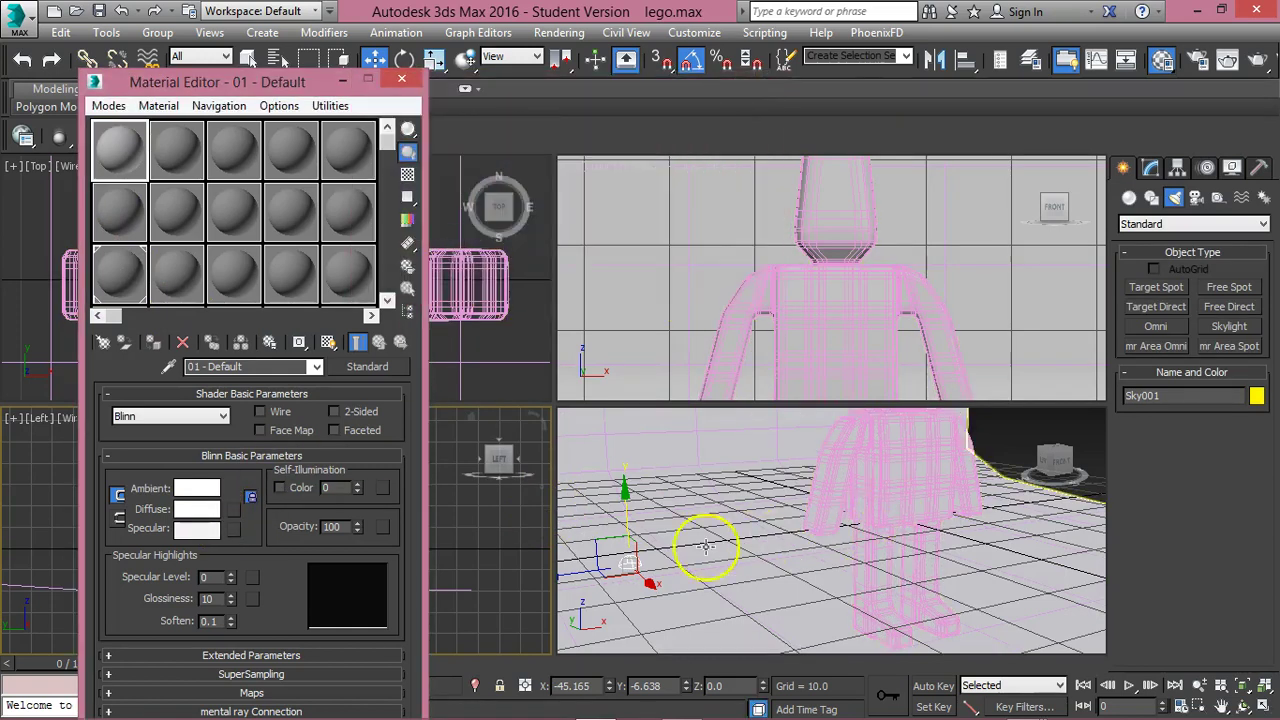
pyautogui.click(582, 573)
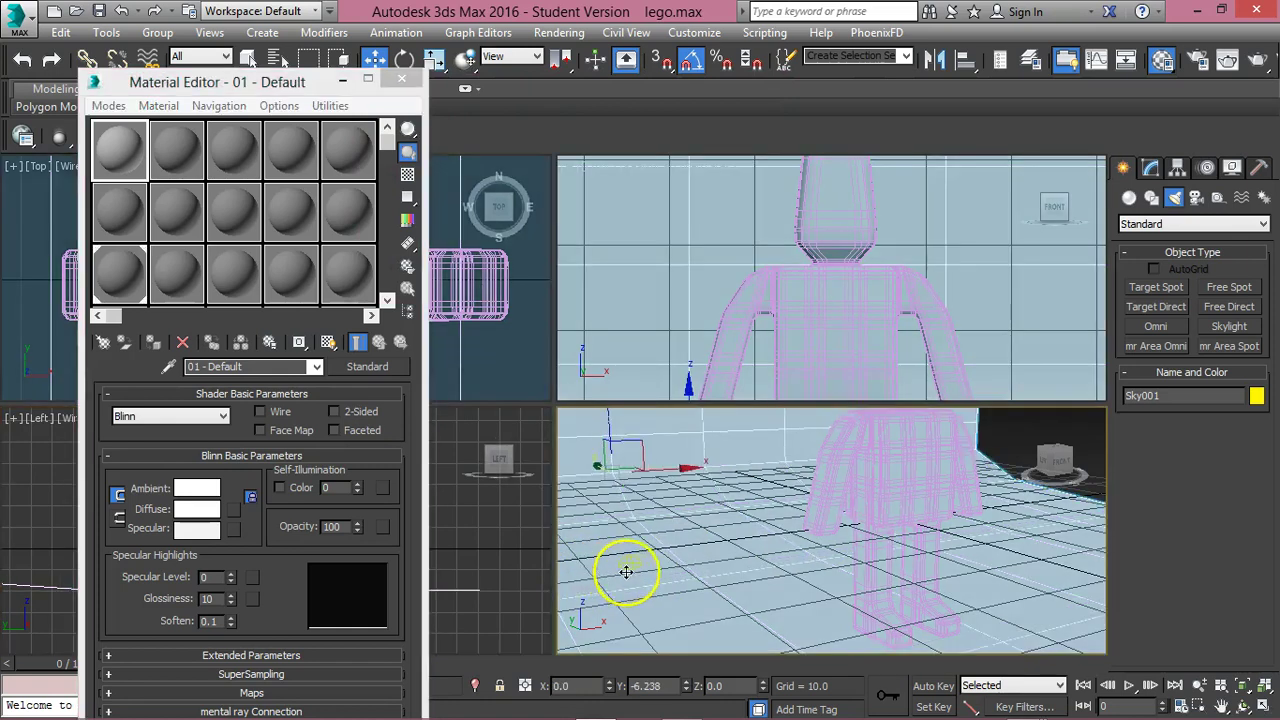
# Move the backdrop plane along X to about 102.5 and turn on safe frames in the perspective view.
pyautogui.click(629, 563)
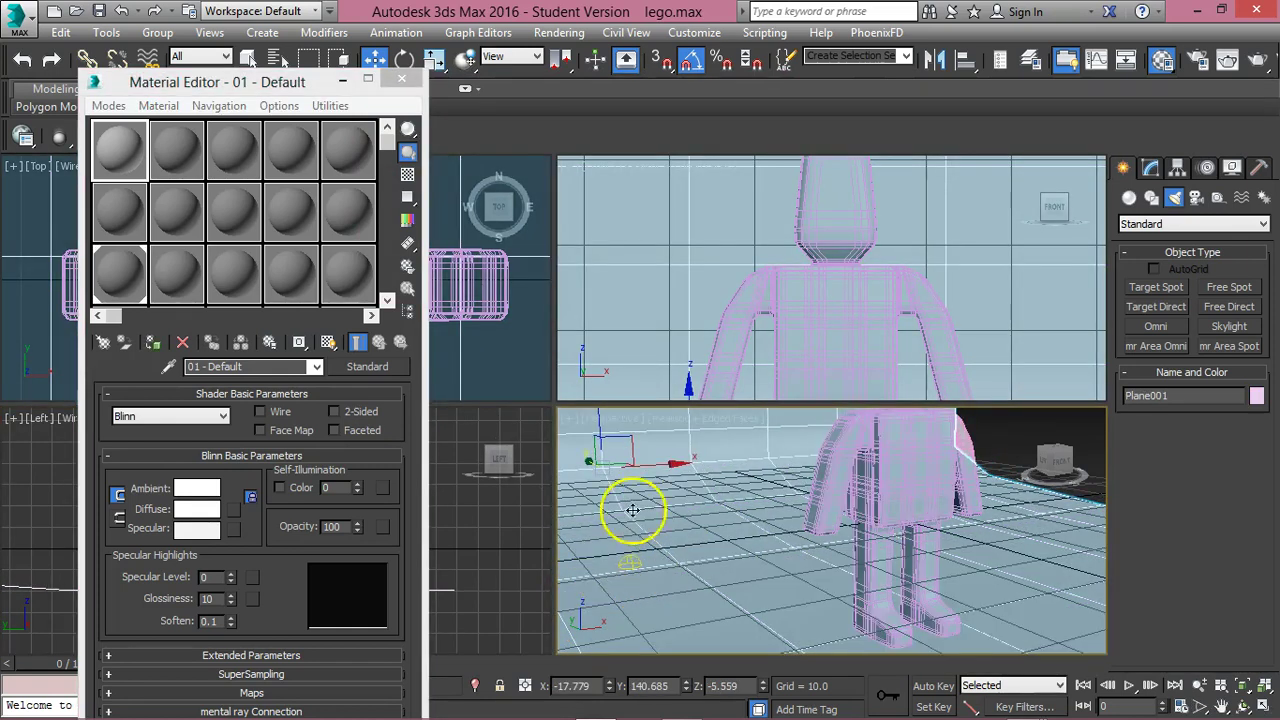
pyautogui.moveTo(650, 465); pyautogui.dragTo(913, 420)
pyautogui.keyDown('alt'); pyautogui.moveTo(920, 423); pyautogui.dragTo(943, 495, button='middle'); pyautogui.keyUp('alt')
pyautogui.hotkey('shift', 'f')
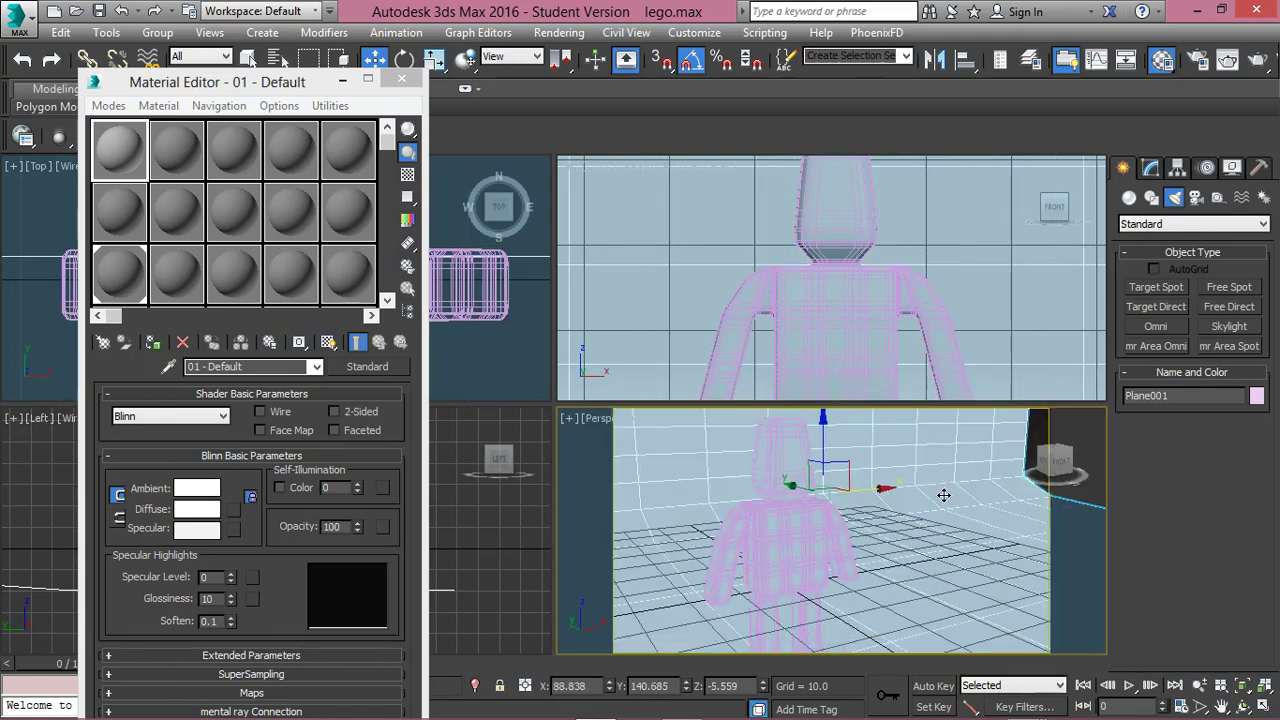
pyautogui.moveTo(966, 497); pyautogui.dragTo(1150, 680, button='middle')
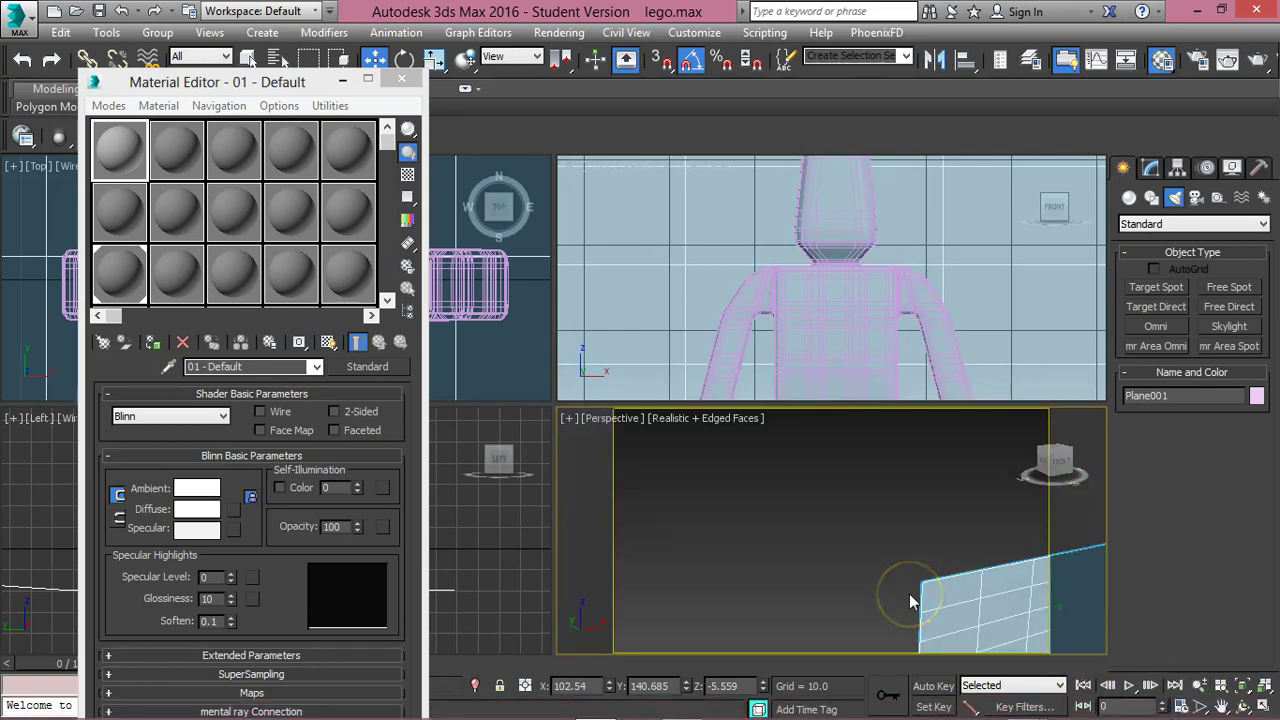
# Frame the whole figure inside the safe area of a maximised perspective view and close the material editor.
pyautogui.press('z')
pyautogui.click(1199, 685)
pyautogui.moveTo(829, 528); pyautogui.dragTo(913, 522)
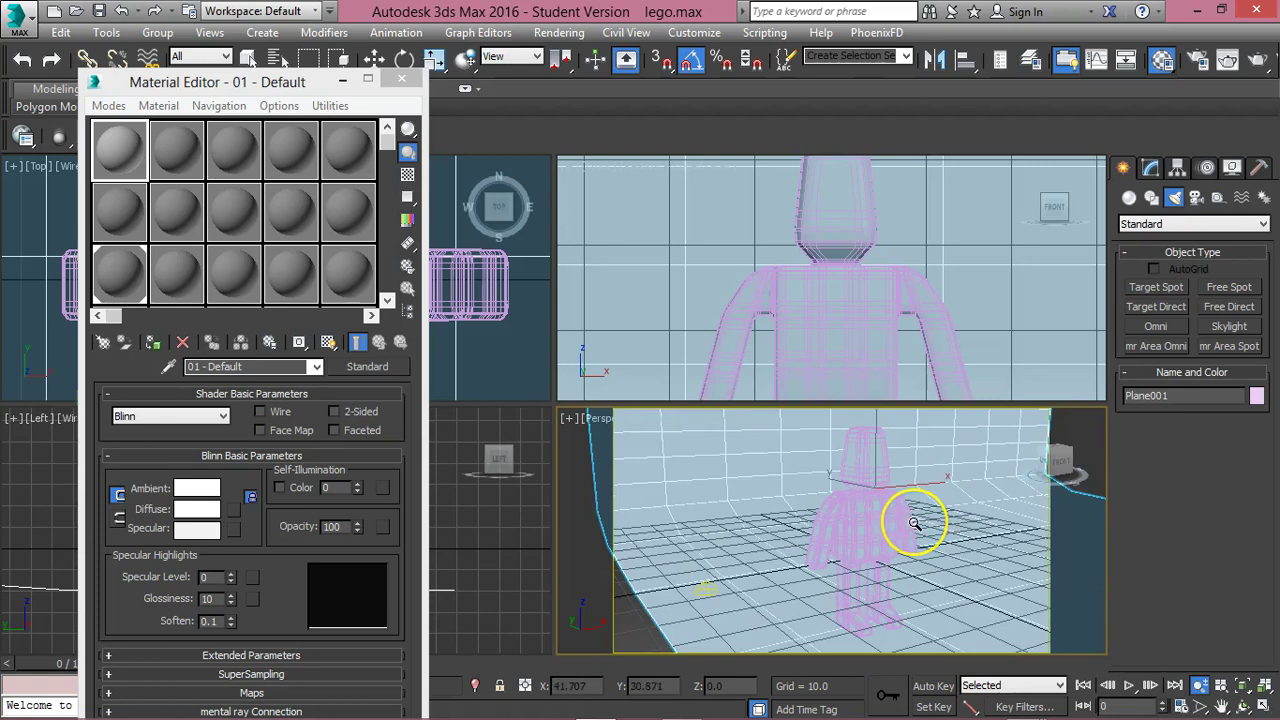
pyautogui.hotkey('alt', 'w')
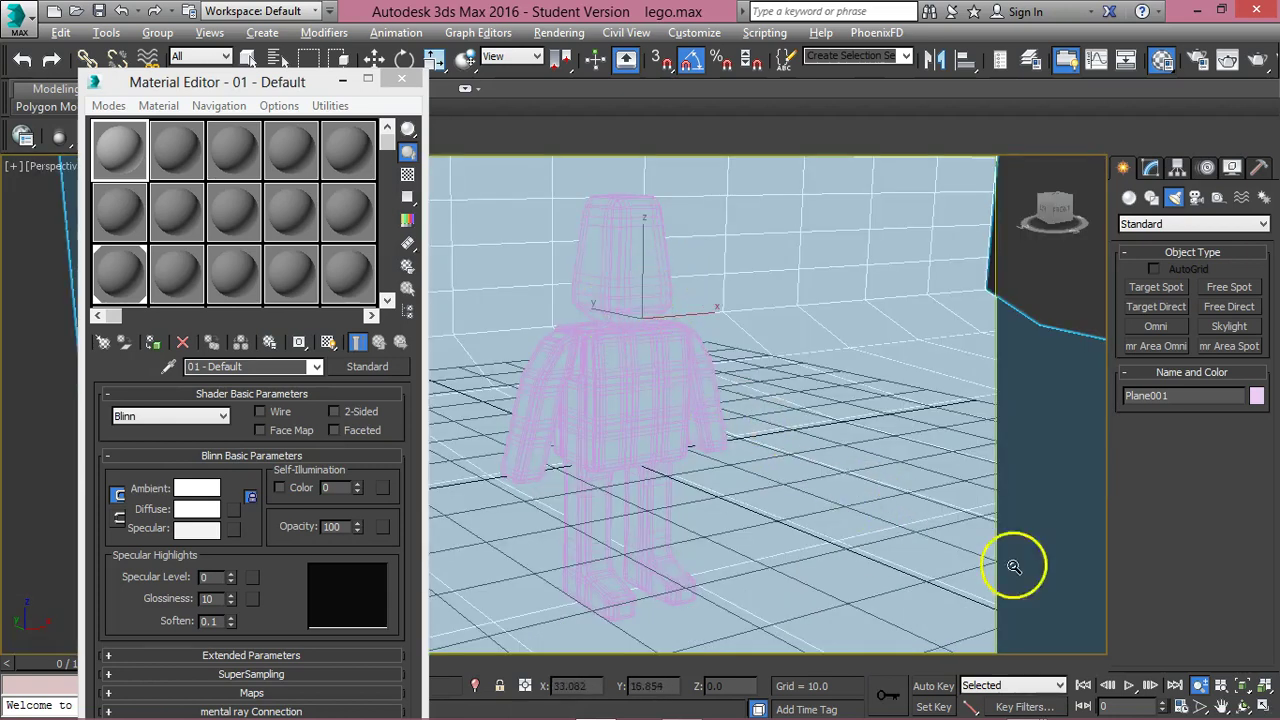
pyautogui.moveTo(894, 351); pyautogui.dragTo(751, 378, button='middle')
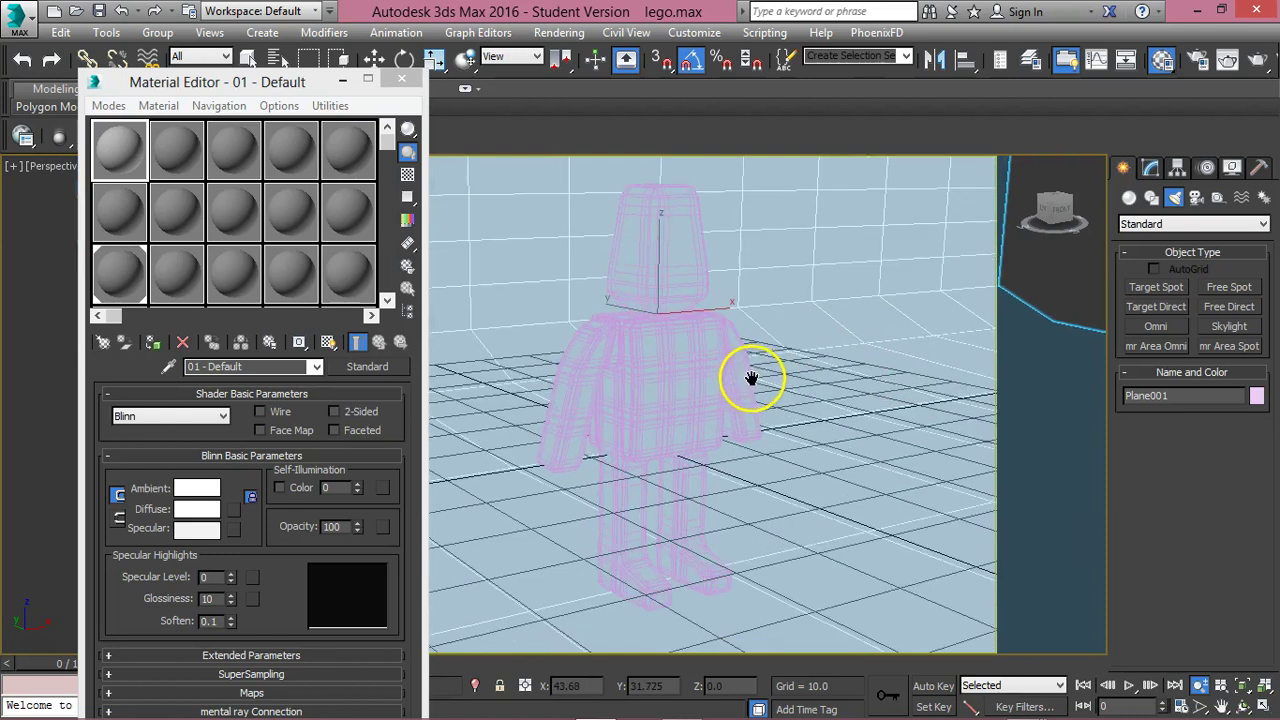
pyautogui.click(395, 81)
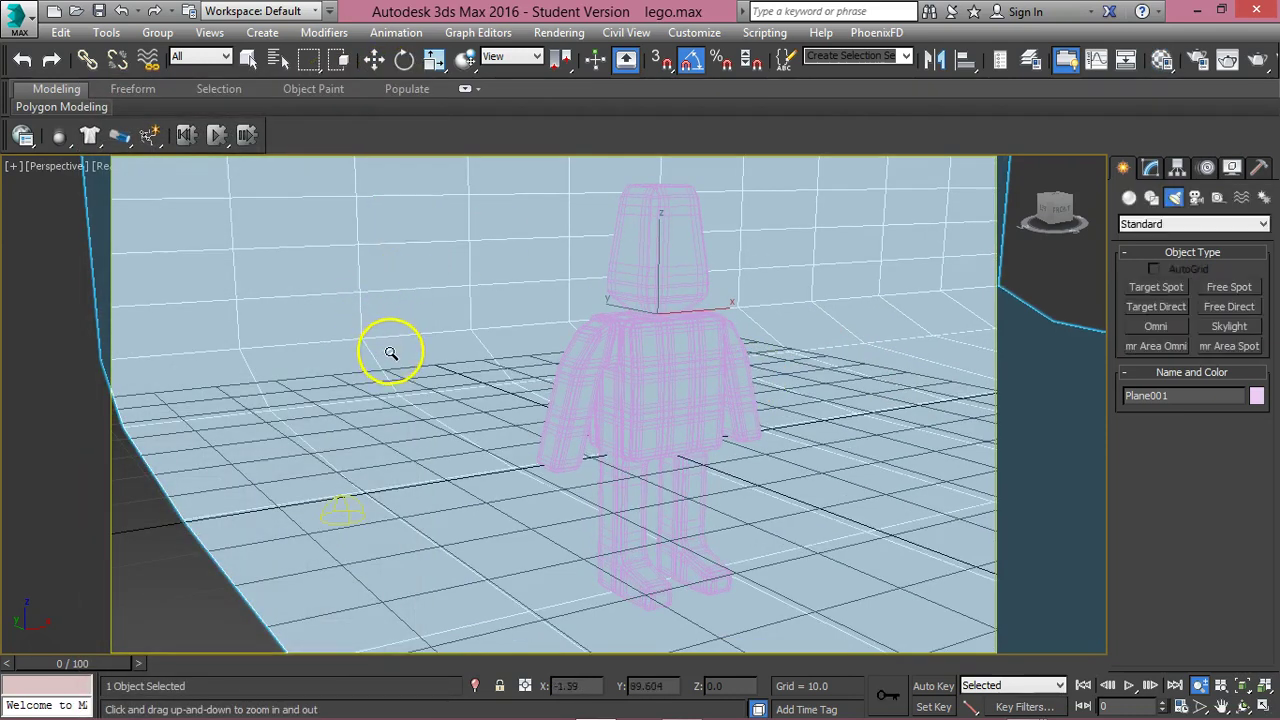
# Scale the backdrop plane along its Y axis to about 556% so it spans the whole perspective frame.
pyautogui.press('w')
pyautogui.press('r')
pyautogui.press('F3')
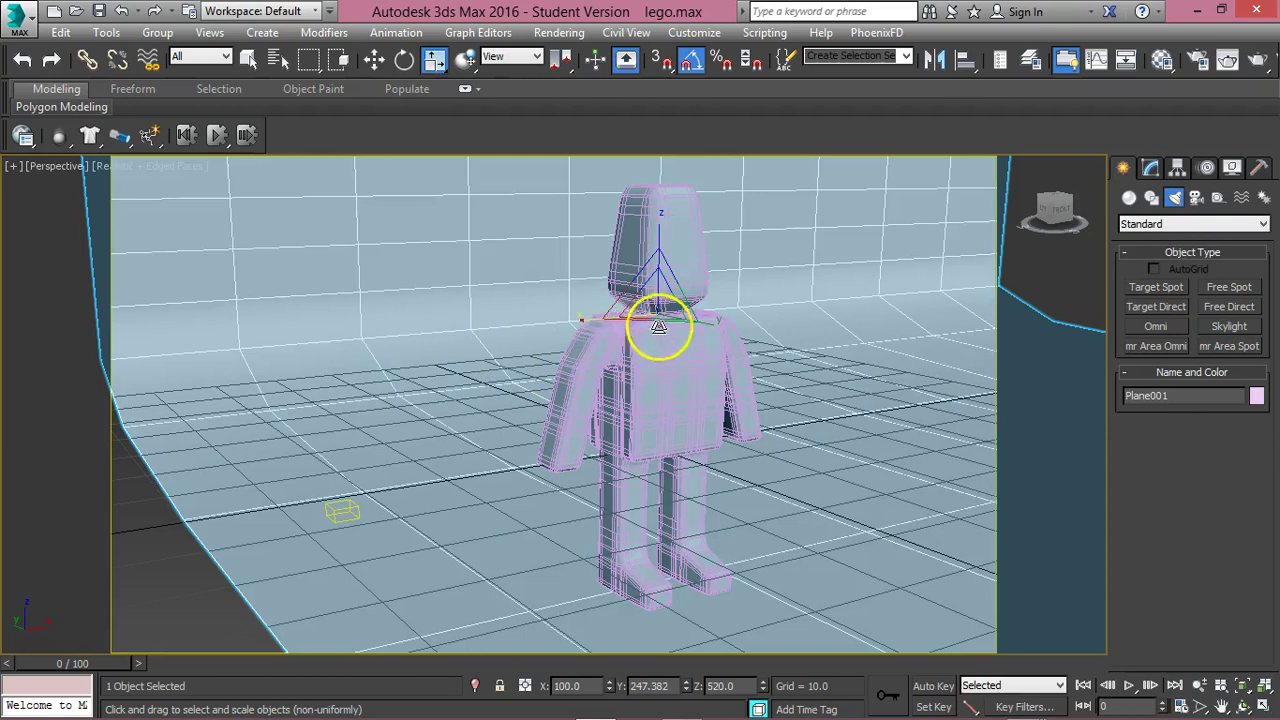
pyautogui.moveTo(533, 320); pyautogui.dragTo(514, 320)
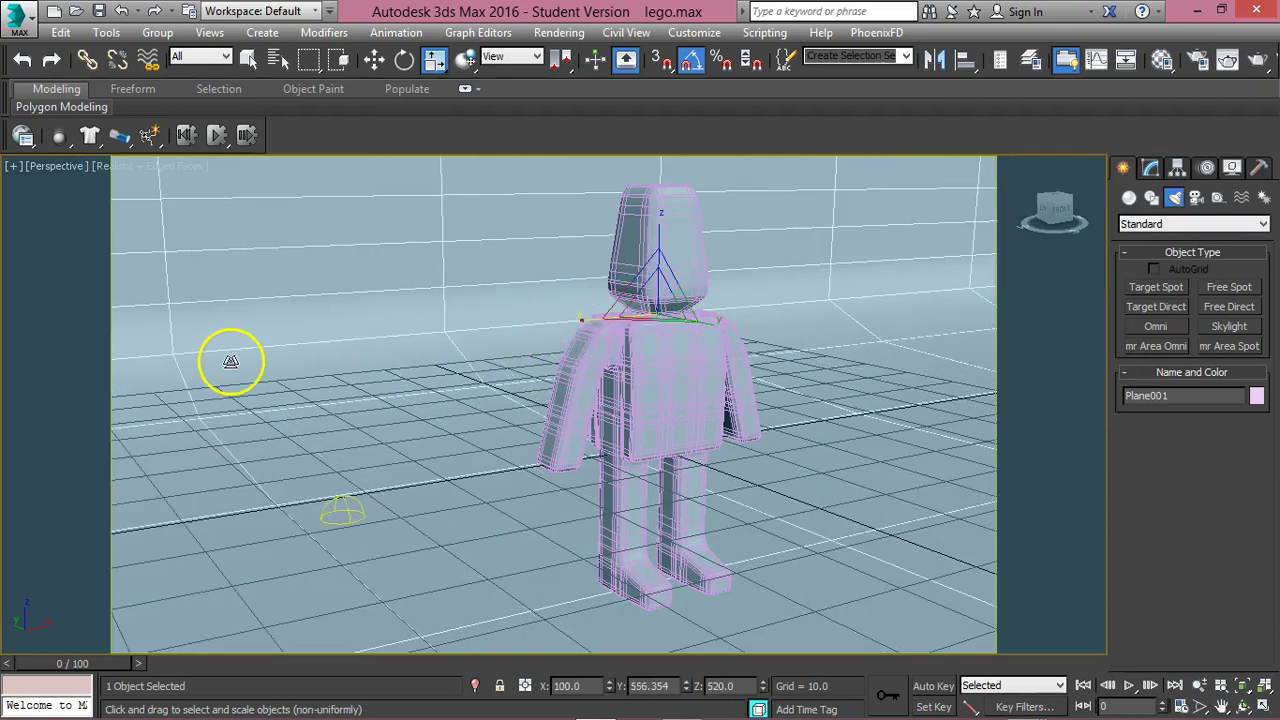
pyautogui.press('F3')
pyautogui.keyDown('alt'); pyautogui.moveTo(394, 343); pyautogui.dragTo(352, 346, button='middle'); pyautogui.keyUp('alt')
# Display the figure in a maximised front view with realistic shading.
pyautogui.hotkey('alt', 'w')
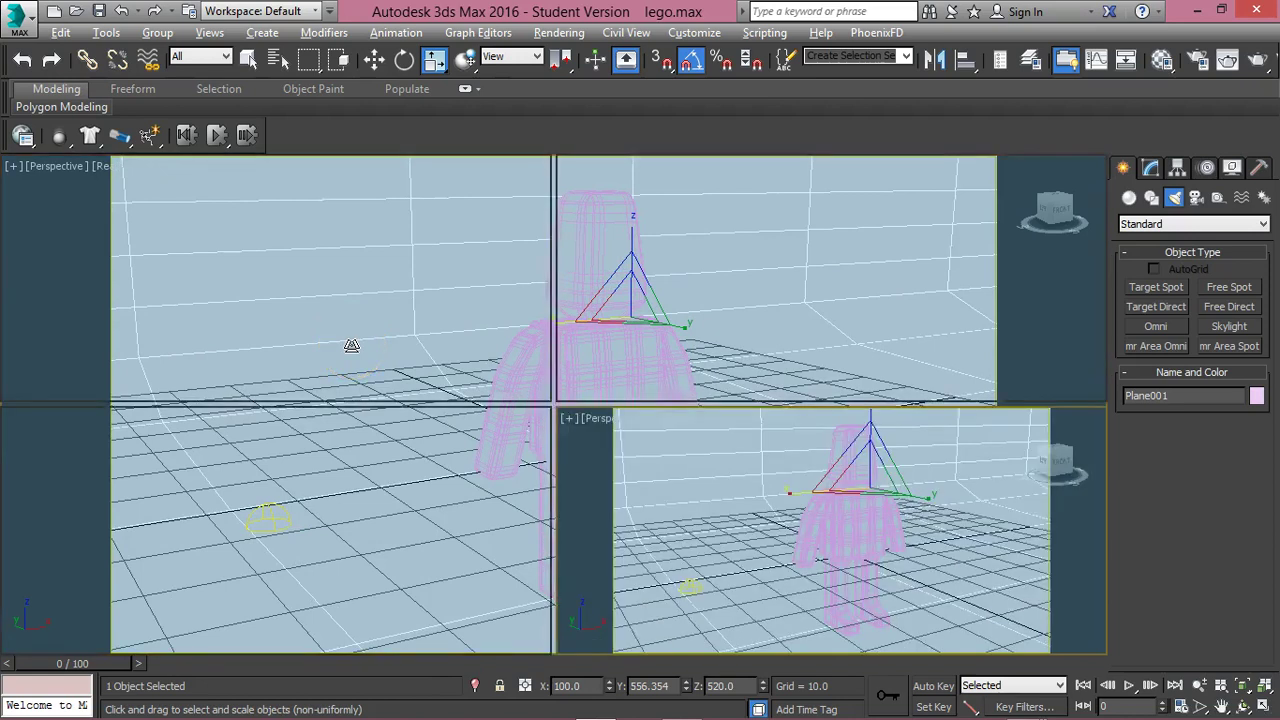
pyautogui.click(110, 476)
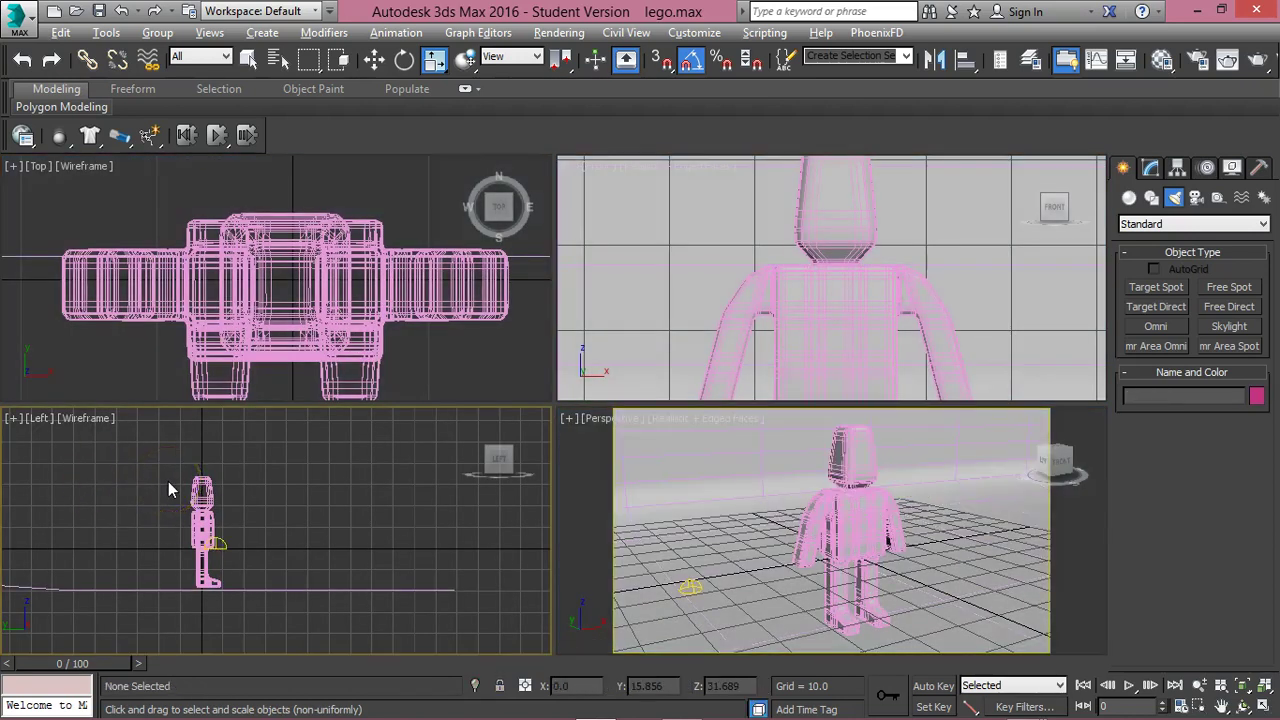
pyautogui.hotkey('alt', 'w')
pyautogui.scroll(2, 372, 448)
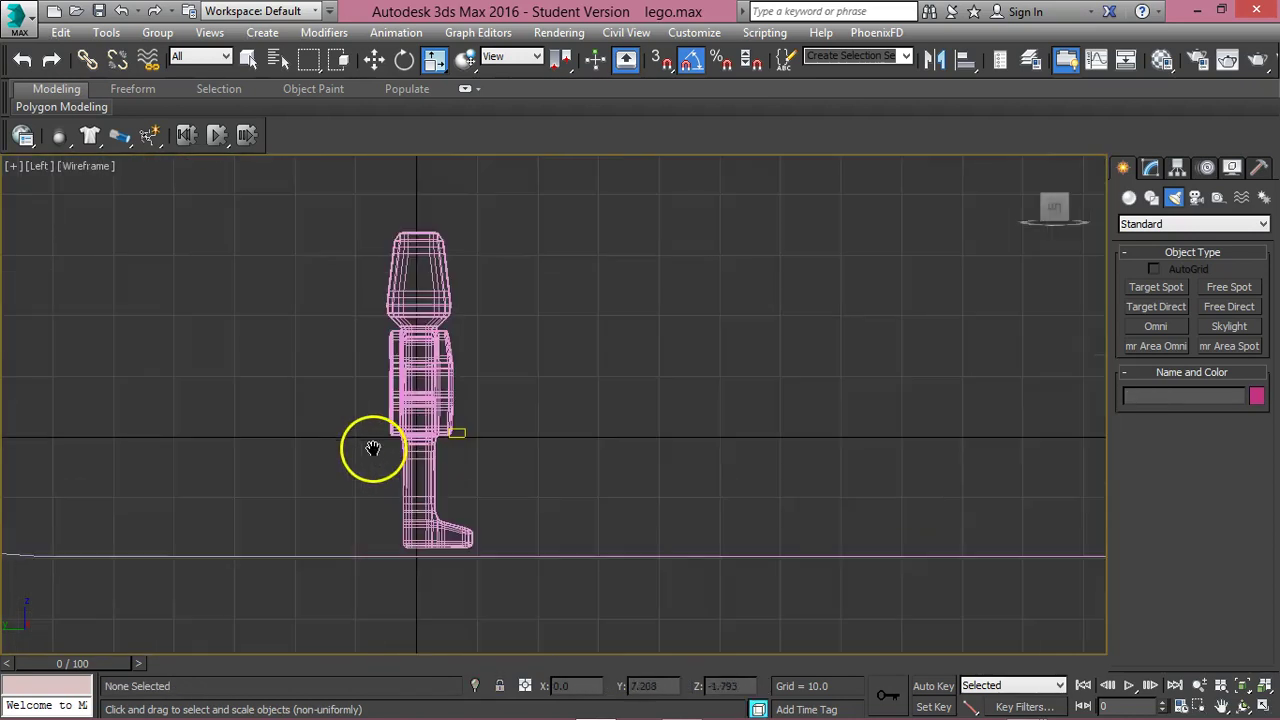
pyautogui.press('f')
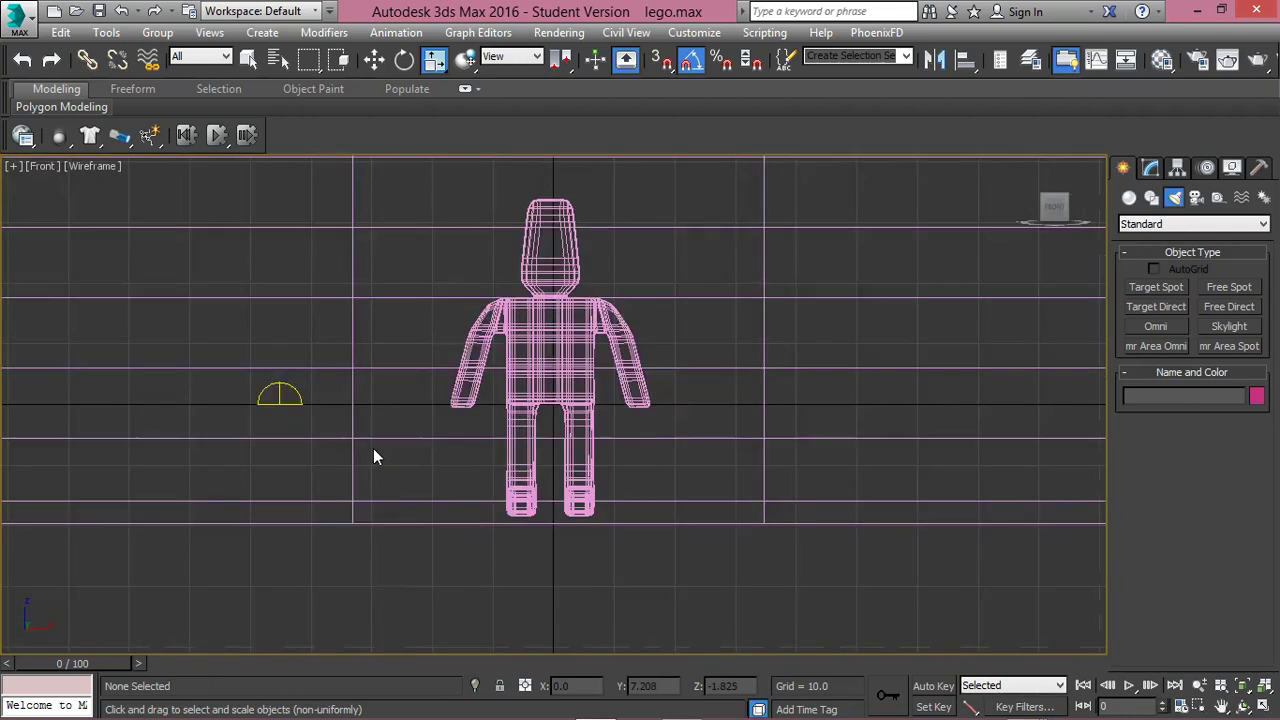
pyautogui.moveTo(435, 371); pyautogui.dragTo(432, 403, button='middle')
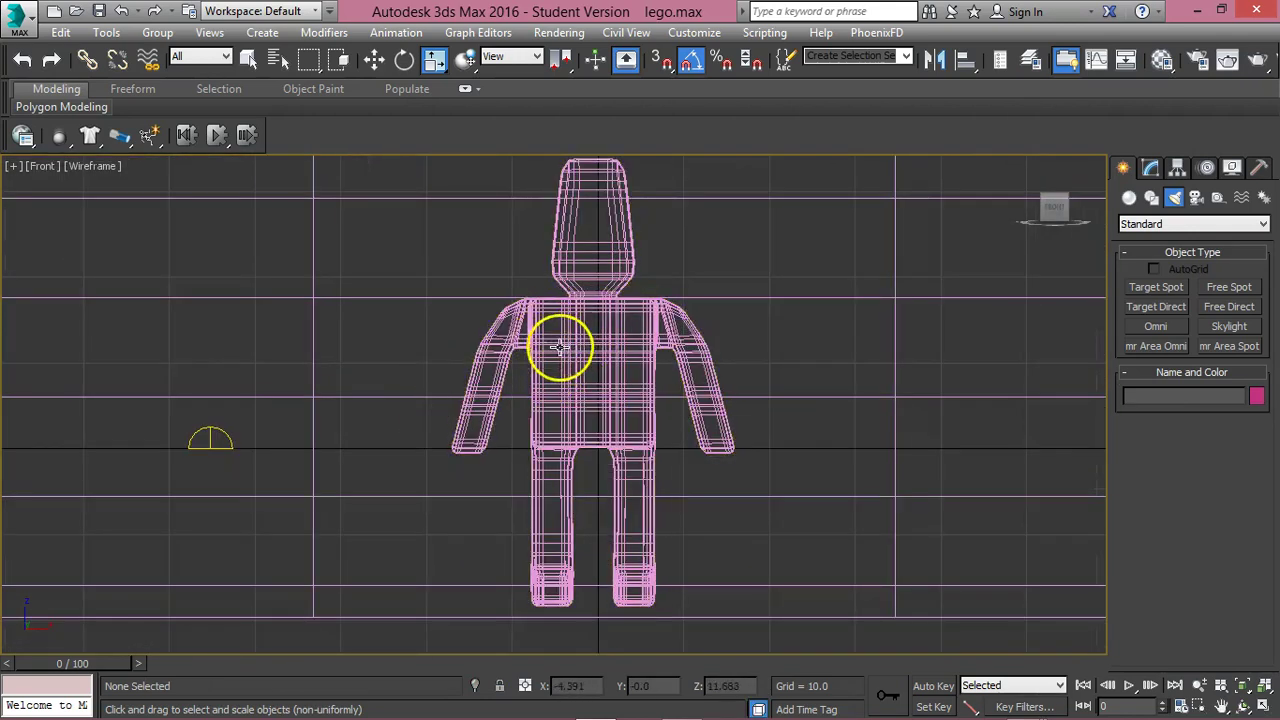
pyautogui.press('F3')
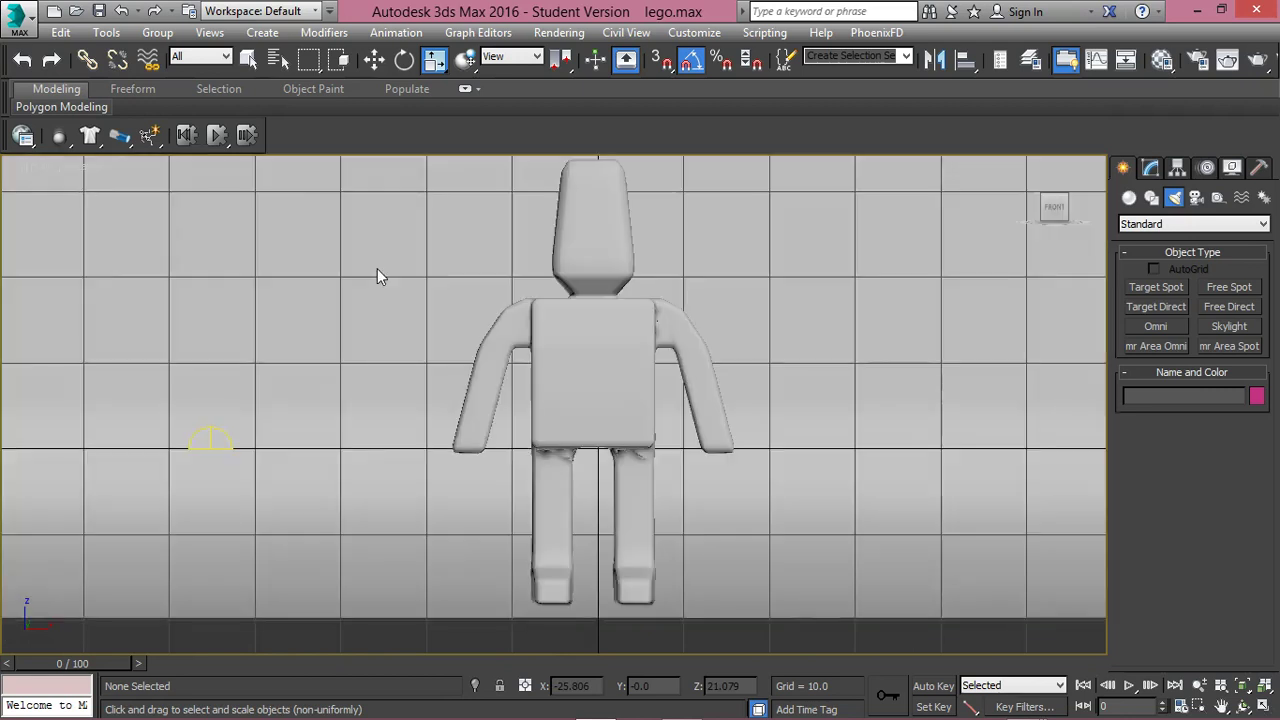
# Render the front view and close the rendered image without saving it.
pyautogui.hotkey('shift', 'q')
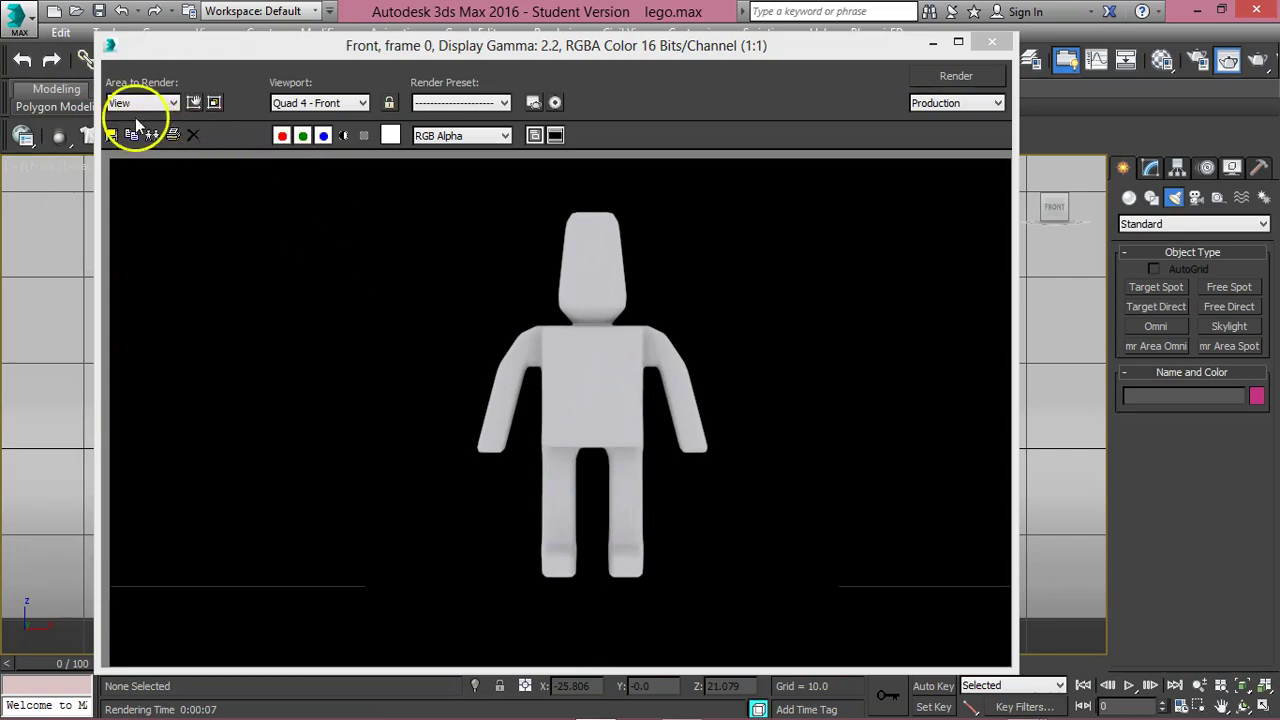
pyautogui.click(110, 135)
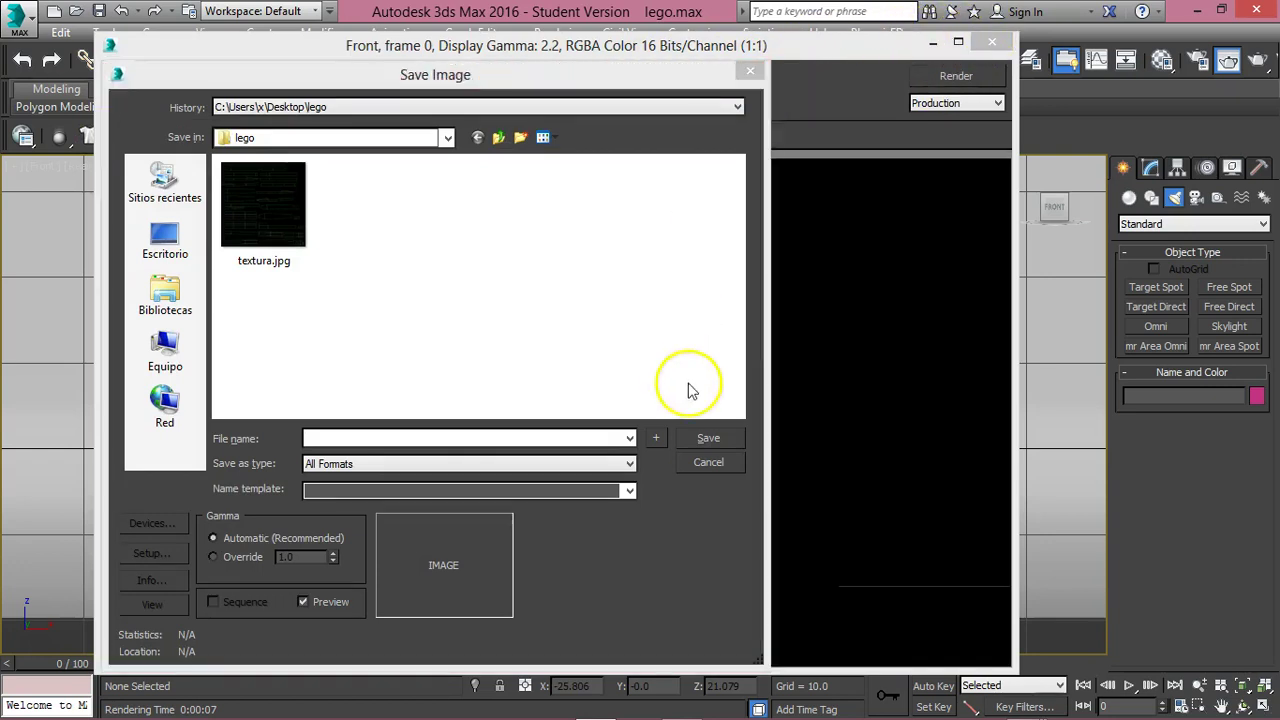
pyautogui.click(718, 462)
pyautogui.click(991, 40)
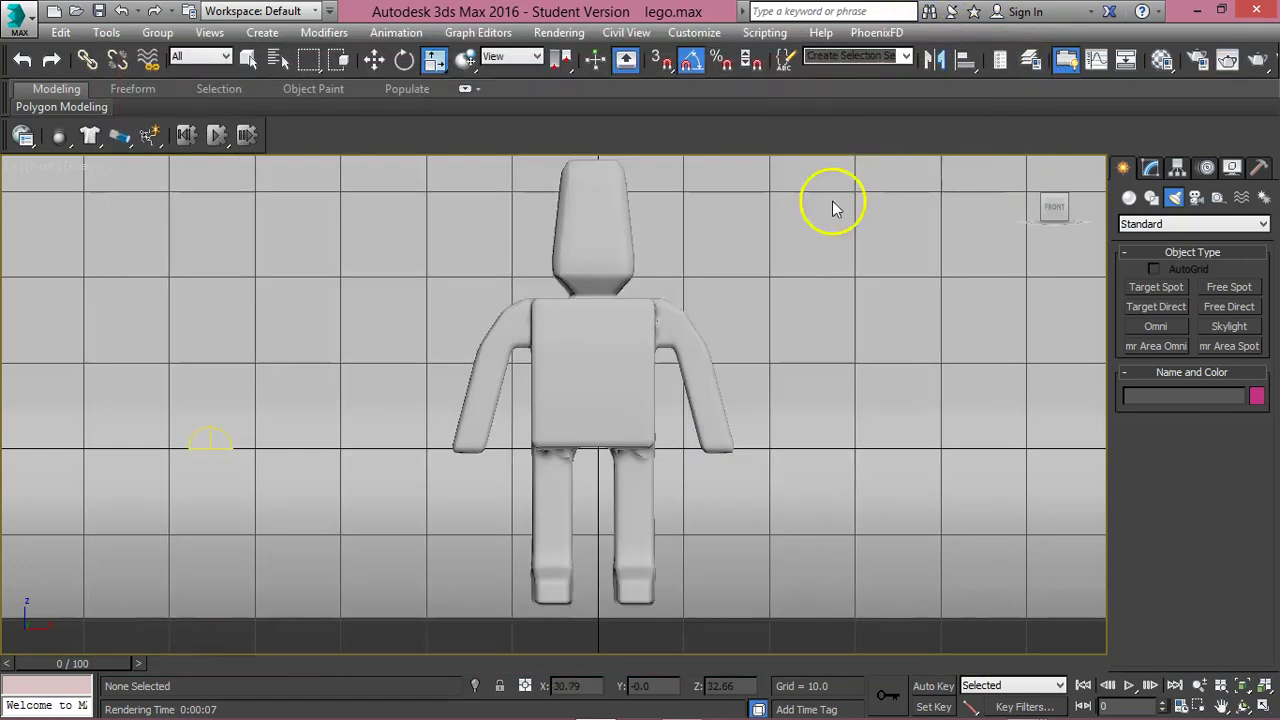
# Add a Normal modifier with flipped normals to the backdrop plane, above its Bend modifier.
pyautogui.click(434, 305)
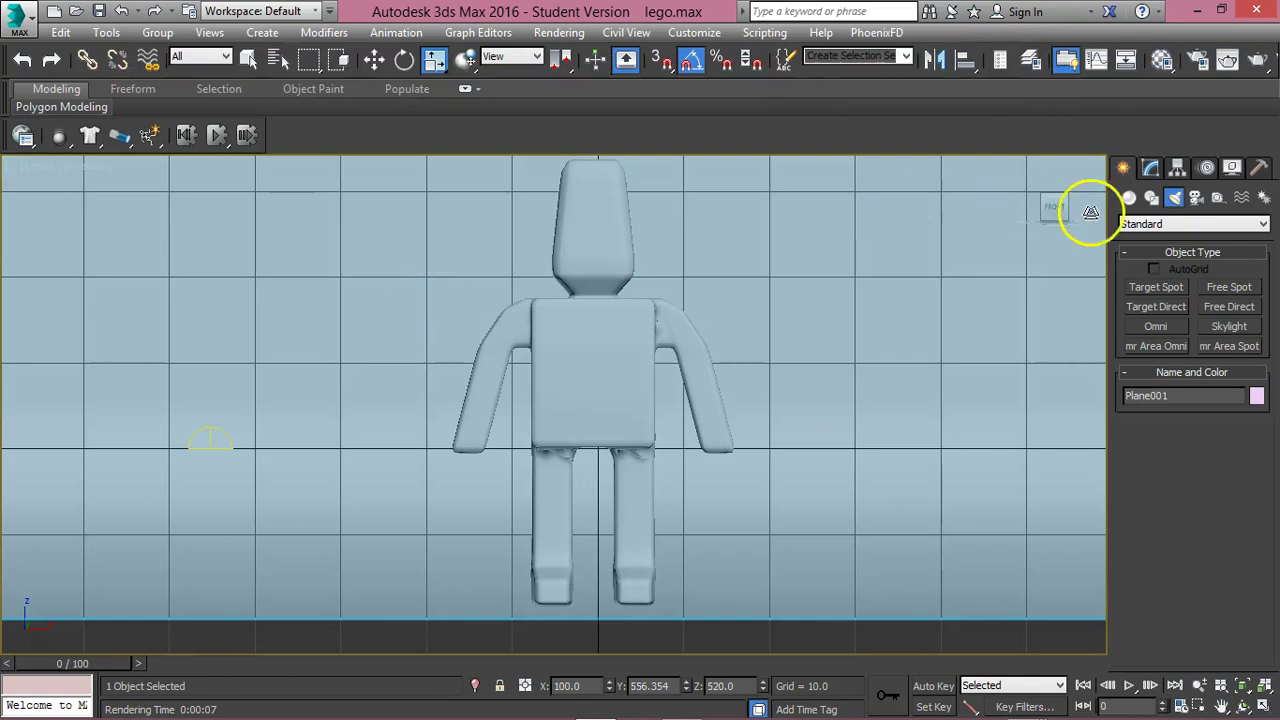
pyautogui.click(1149, 168)
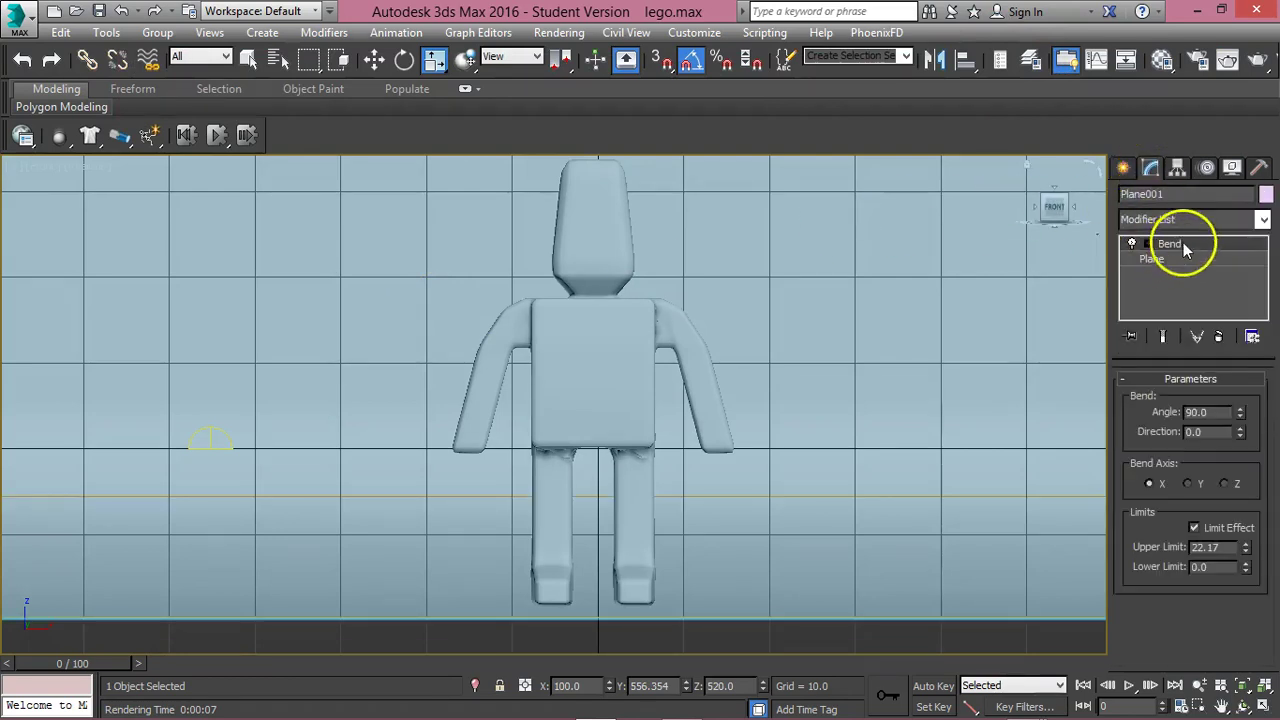
pyautogui.click(1263, 221)
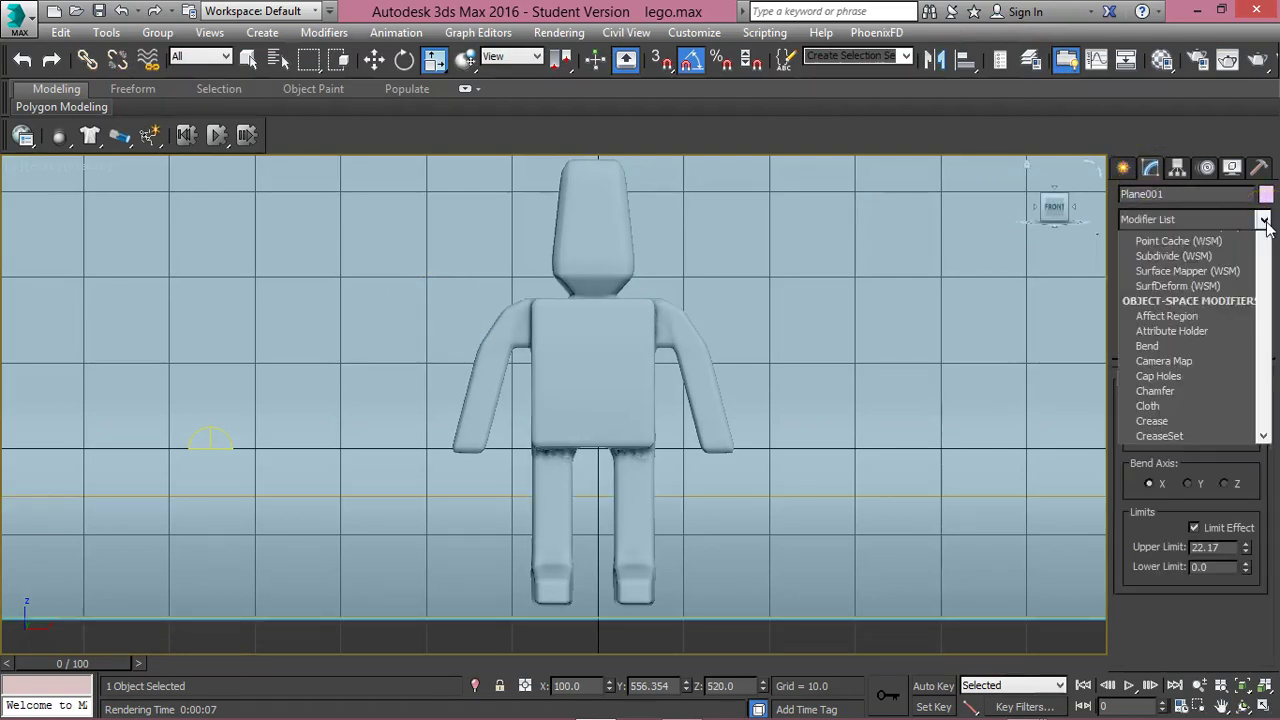
pyautogui.press('n')
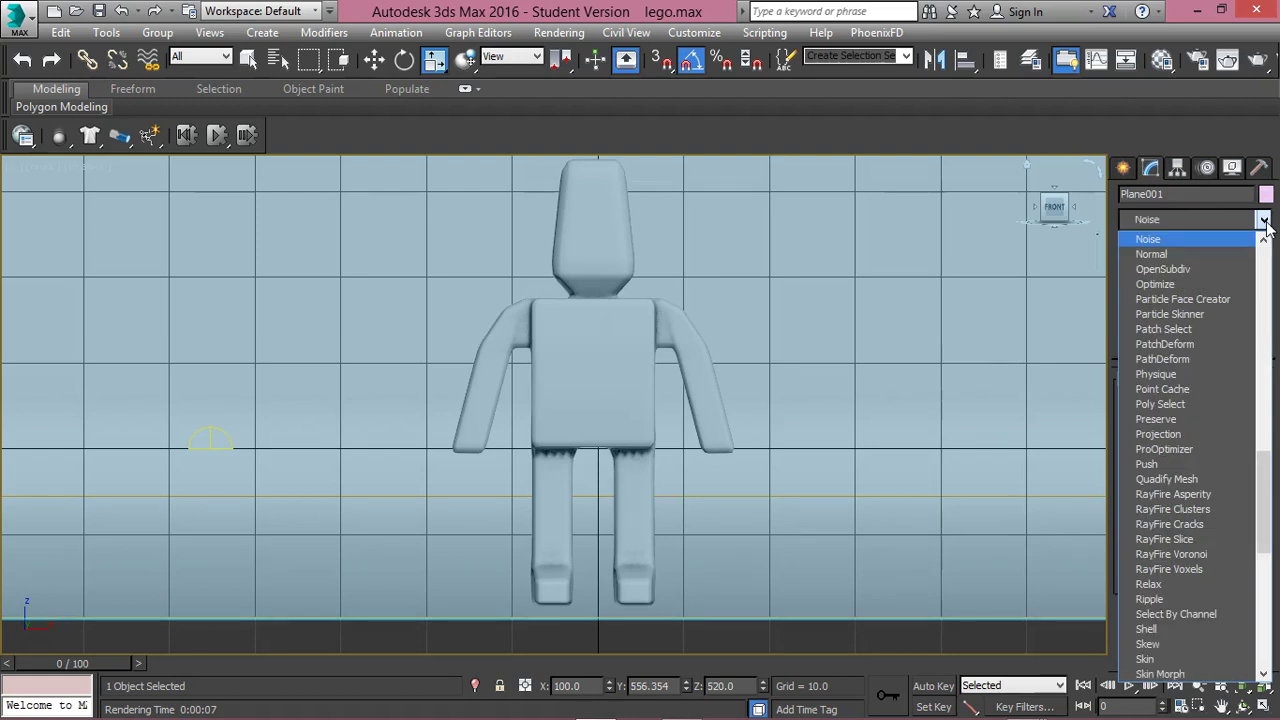
pyautogui.press('Down')
pyautogui.press('Return')
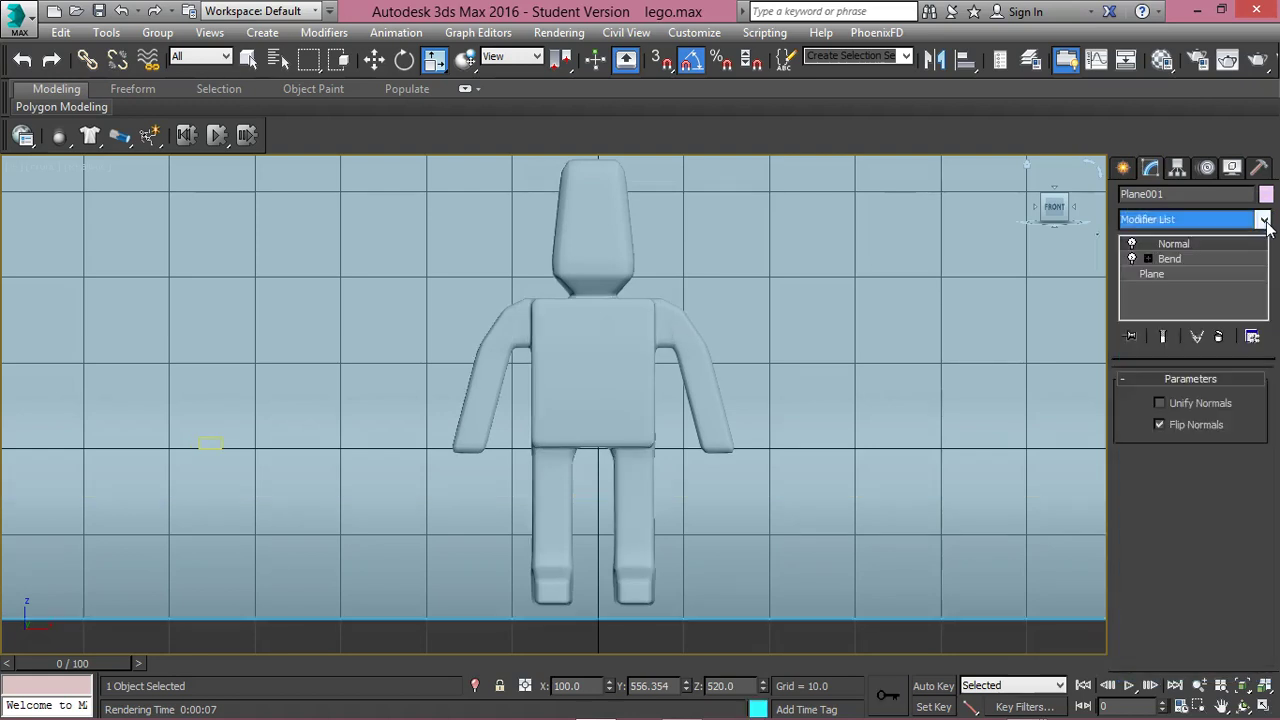
# Render the front view again to check the backdrop, and cancel the render partway through.
pyautogui.hotkey('shift', 'q')
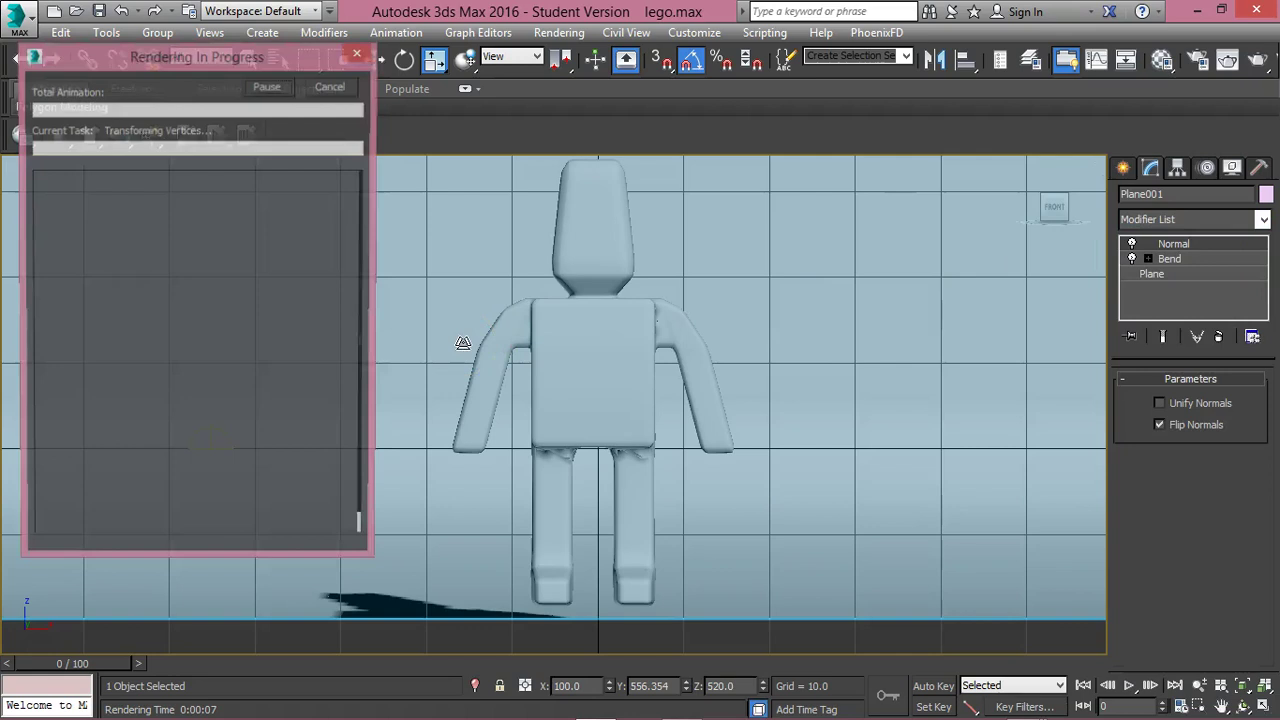
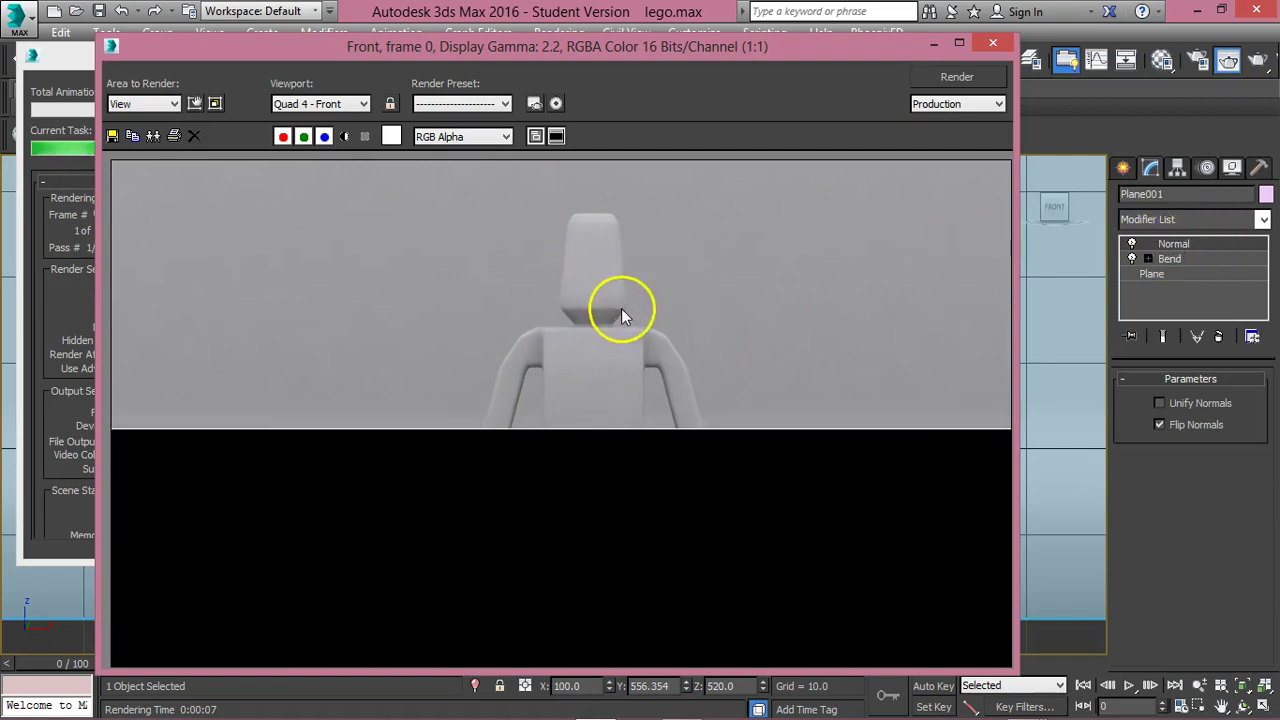
pyautogui.click(996, 42)
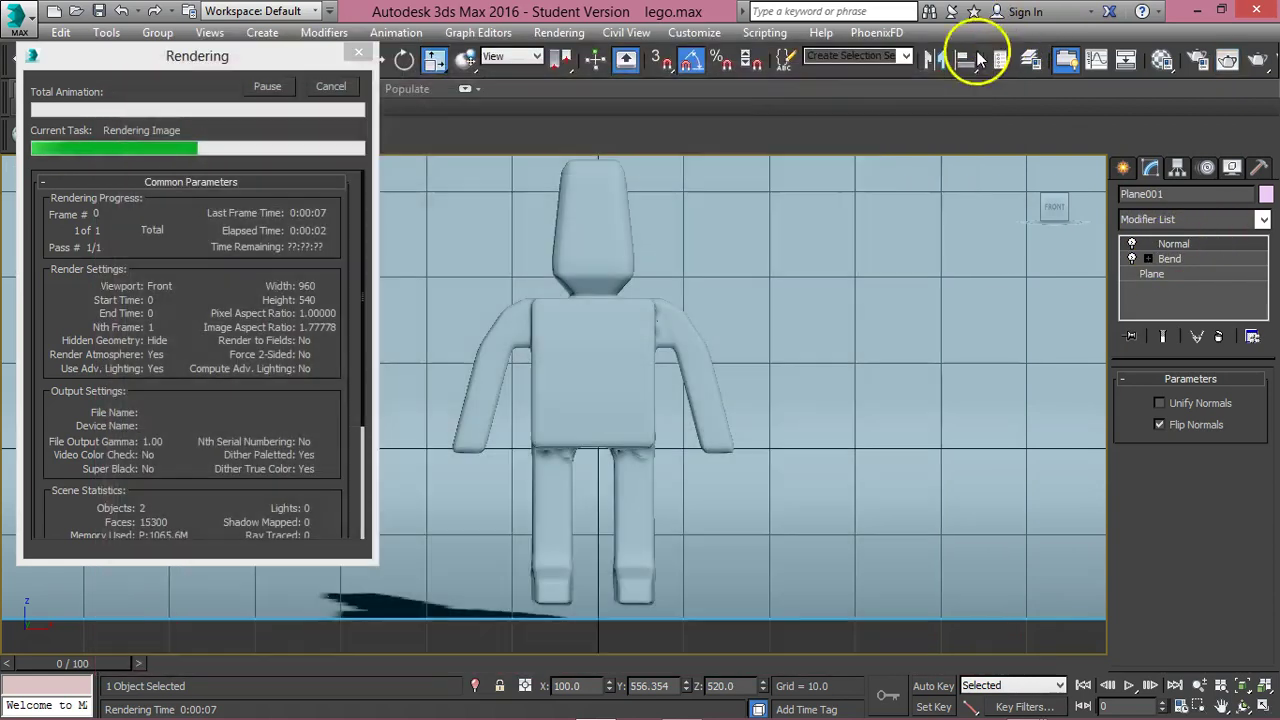
pyautogui.click(358, 52)
# Switch to the left view and frame the figure's full side profile.
pyautogui.press('l')
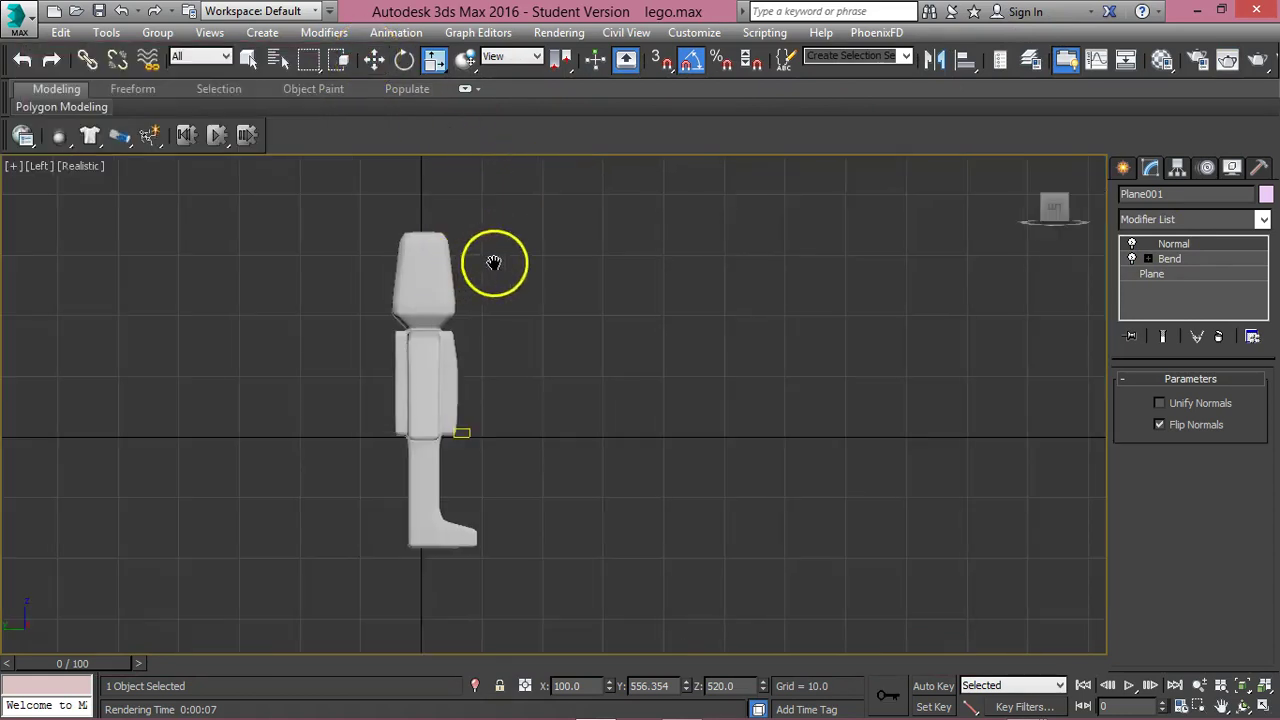
pyautogui.scroll(2, 529, 257)
pyautogui.scroll(-2, 449, 291)
pyautogui.scroll(5, 480, 300)
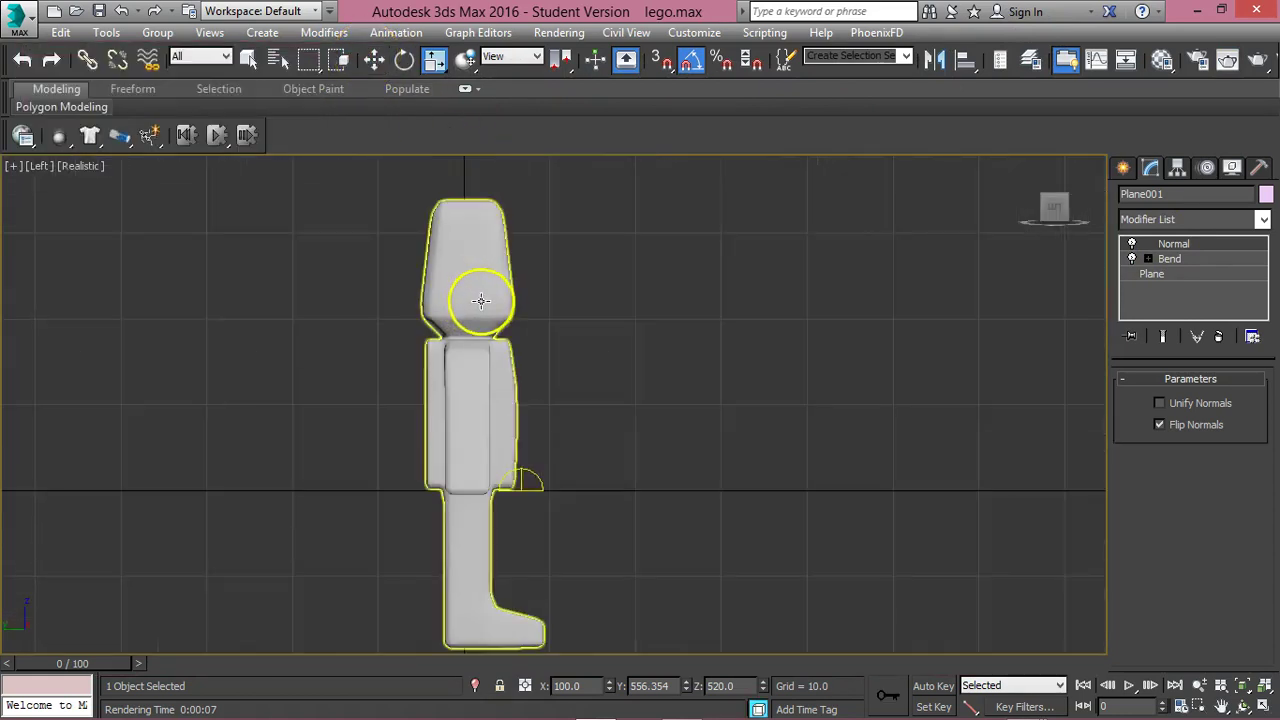
pyautogui.scroll(-2, 563, 285)
pyautogui.scroll(-2, 563, 285)
pyautogui.scroll(2, 600, 333)
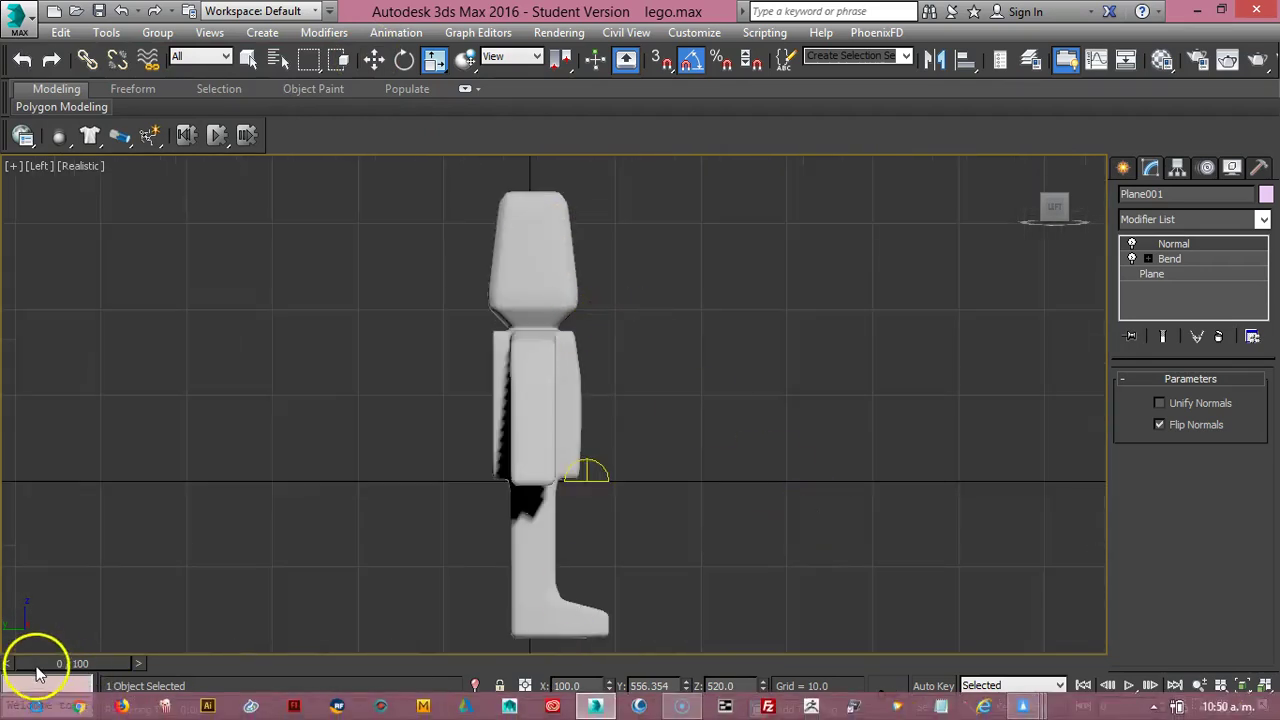